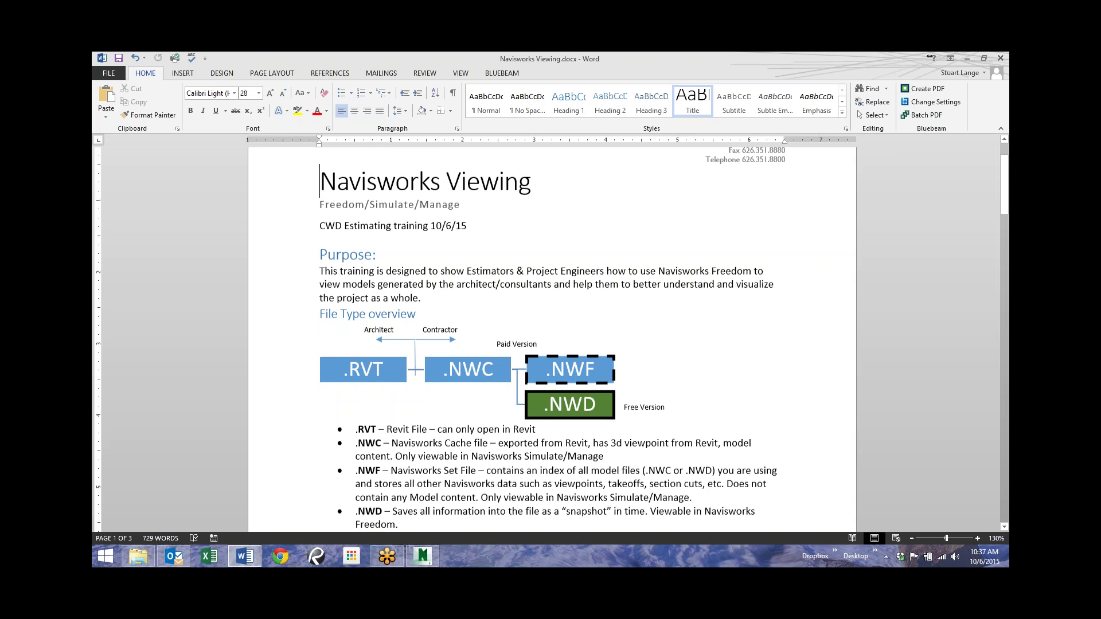
Read through the file type overview and the start of the User Interface section in the training document.
scroll(652, 363, "down", 2)
scroll(586, 351, "down", 3)
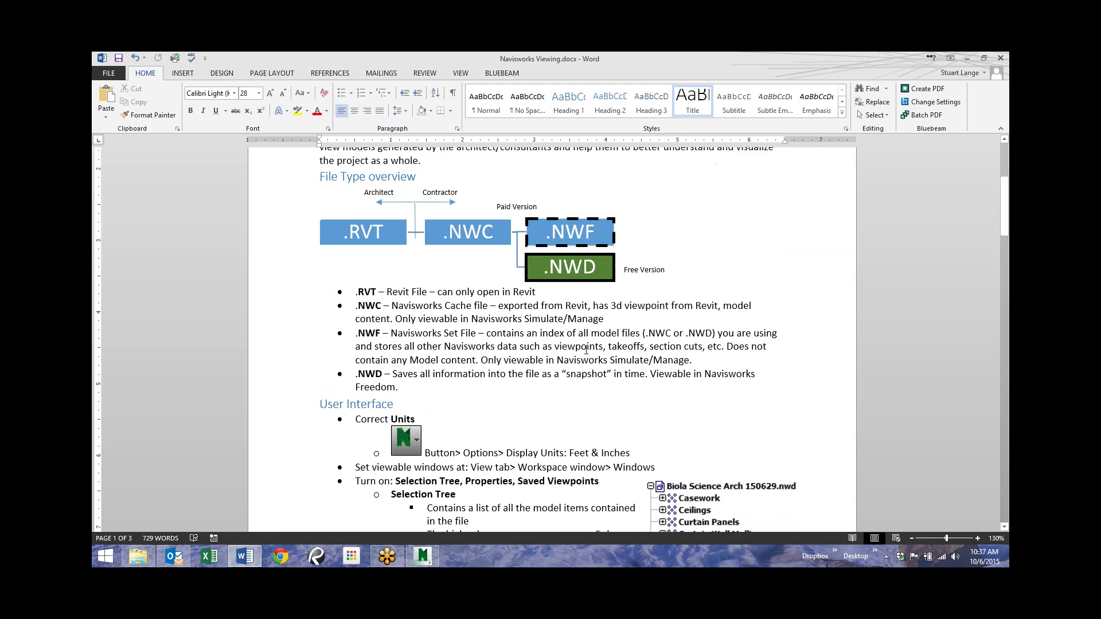
scroll(586, 350, "down", 4)
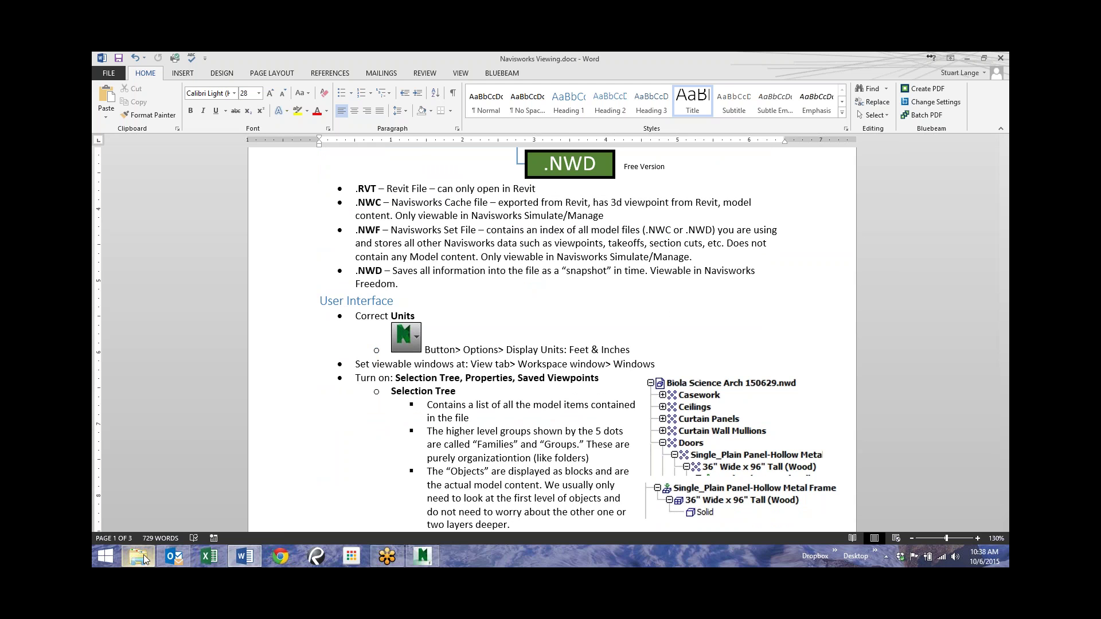
mouse_move(427, 563)
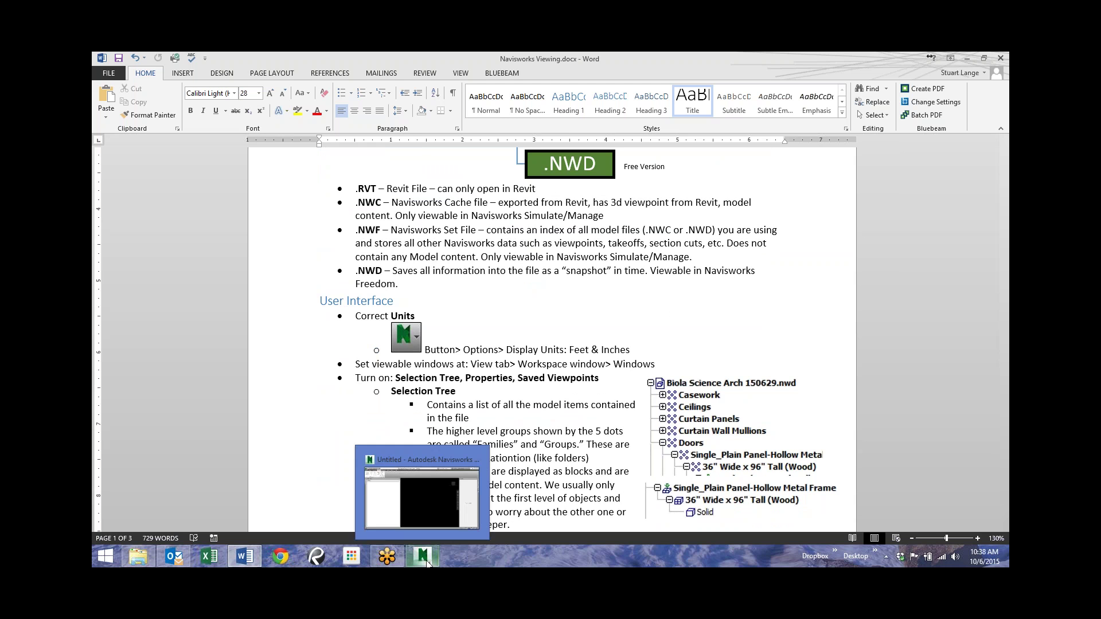
left_click(450, 504)
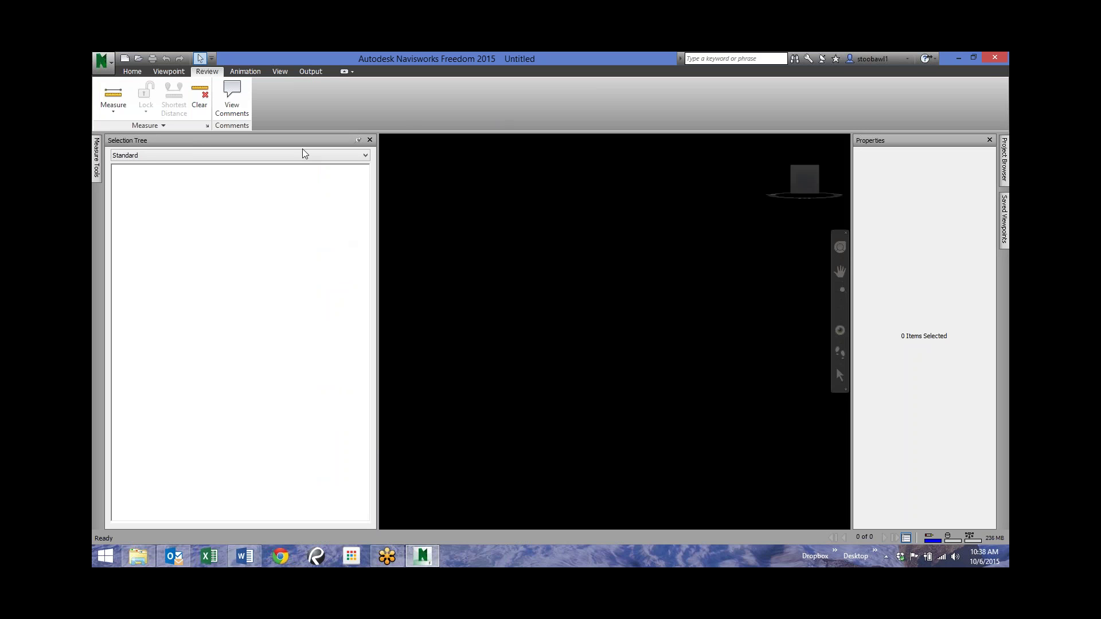
left_click(110, 68)
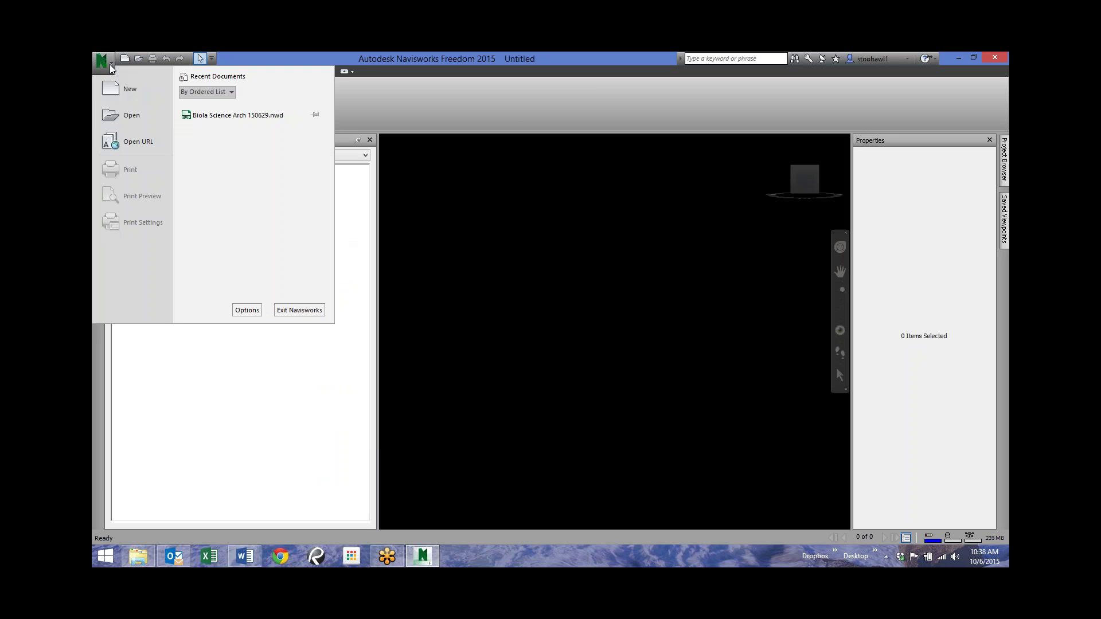
left_click(130, 115)
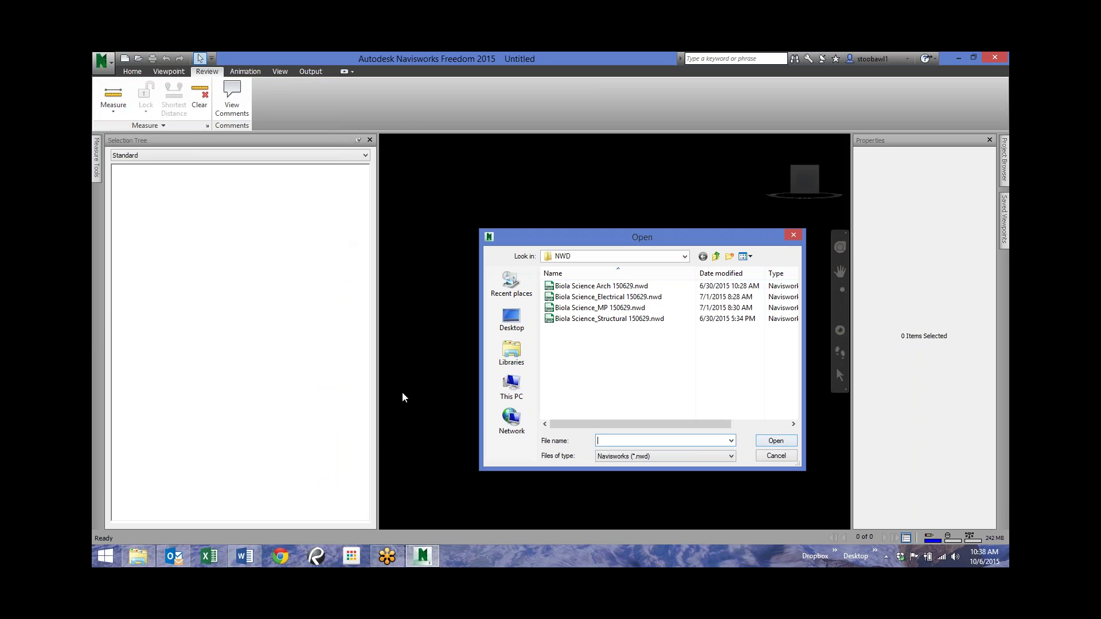
left_click(512, 320)
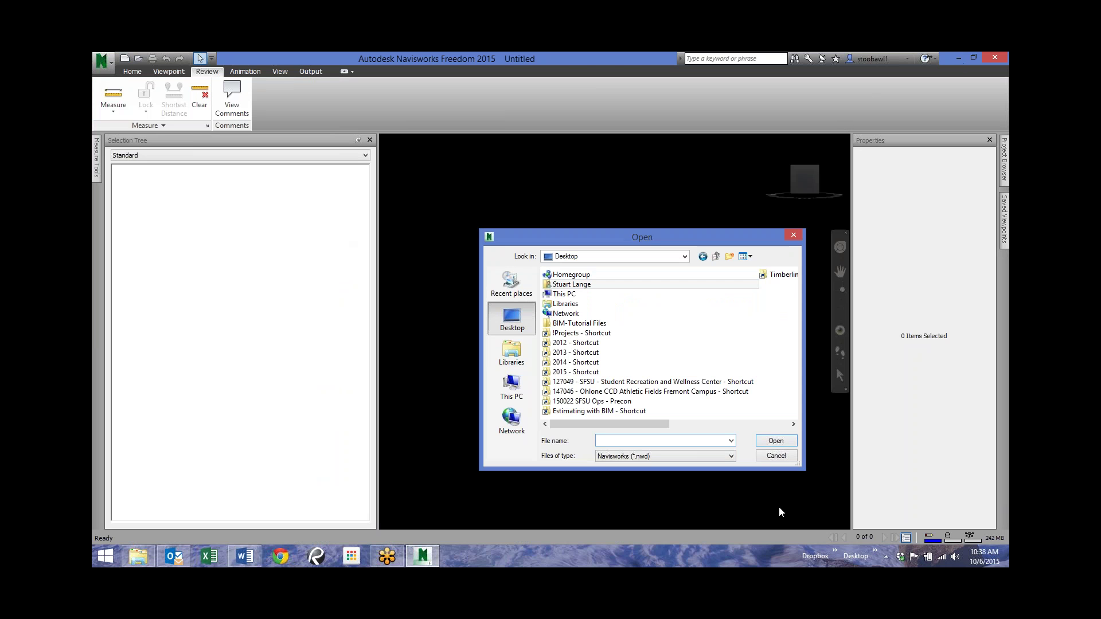
left_click(777, 456)
left_click(958, 58)
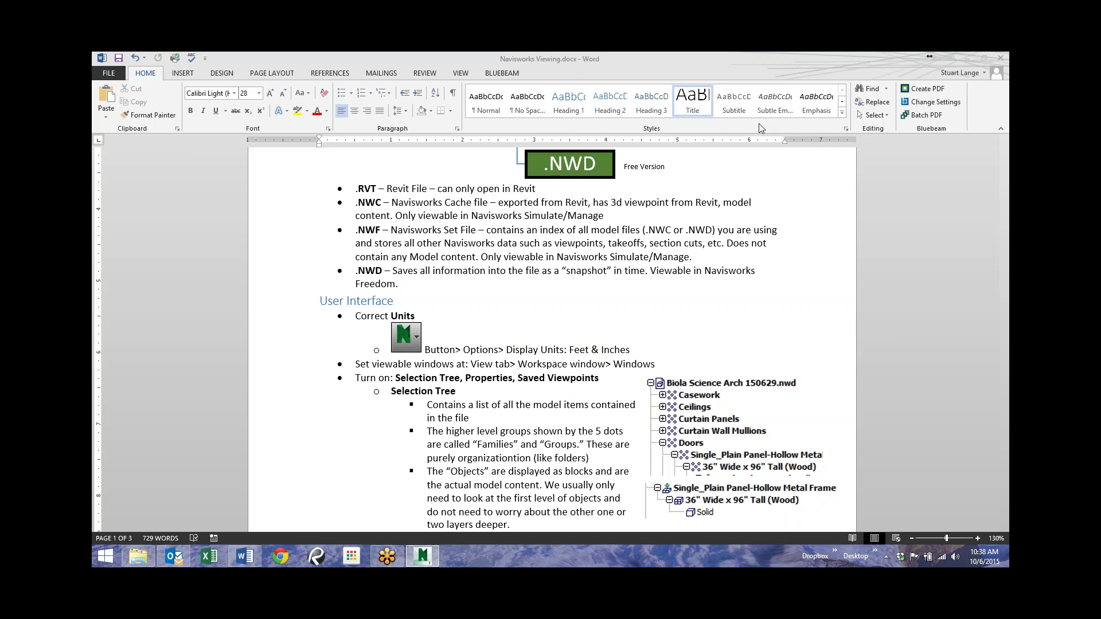
In File Explorer, copy the Navis Training folder from the Public (Q:) drive to the Desktop.
left_click(137, 556)
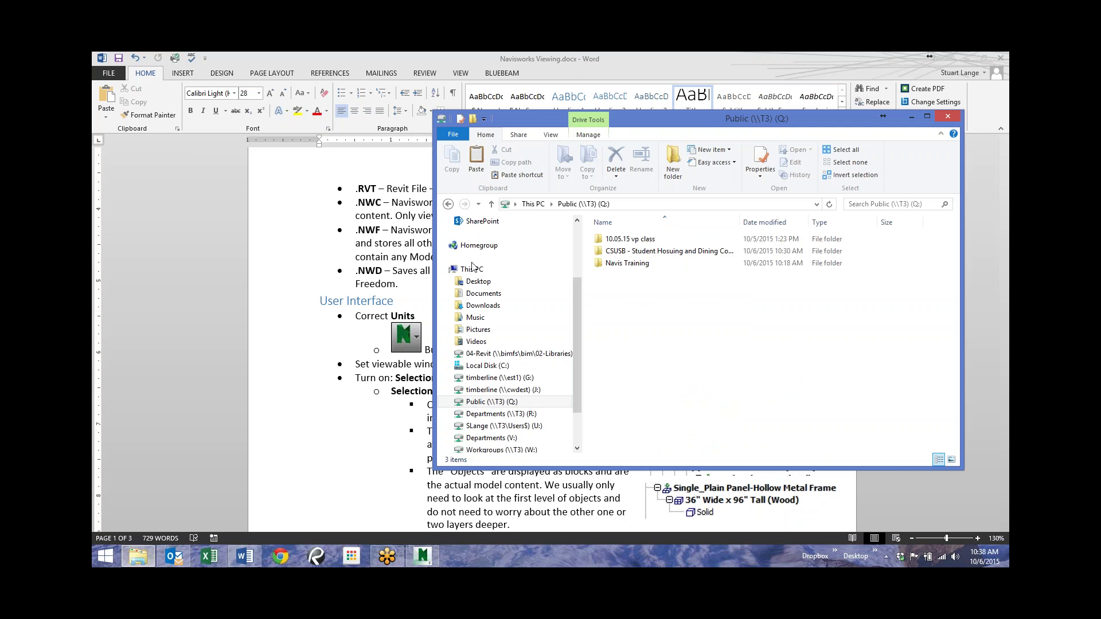
left_click(639, 263)
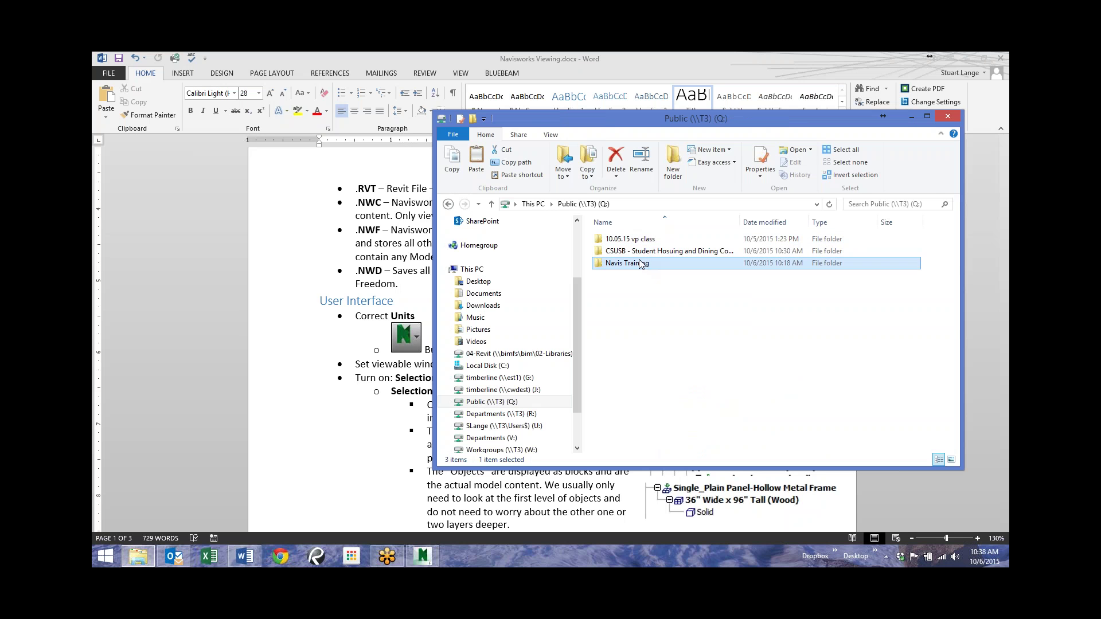
left_click(474, 282)
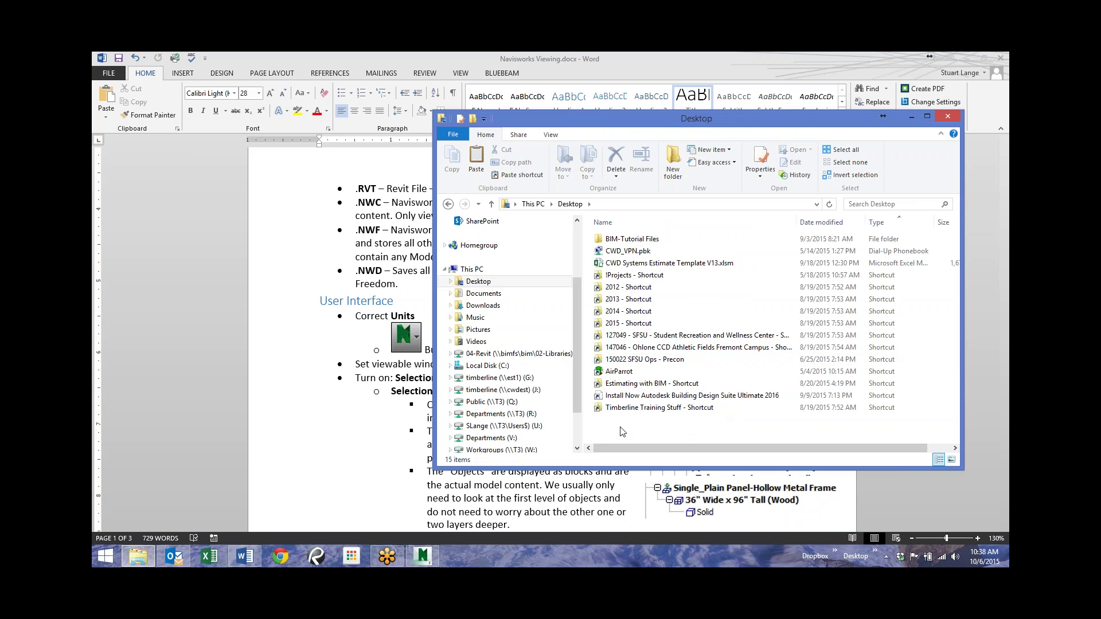
key("ctrl+v")
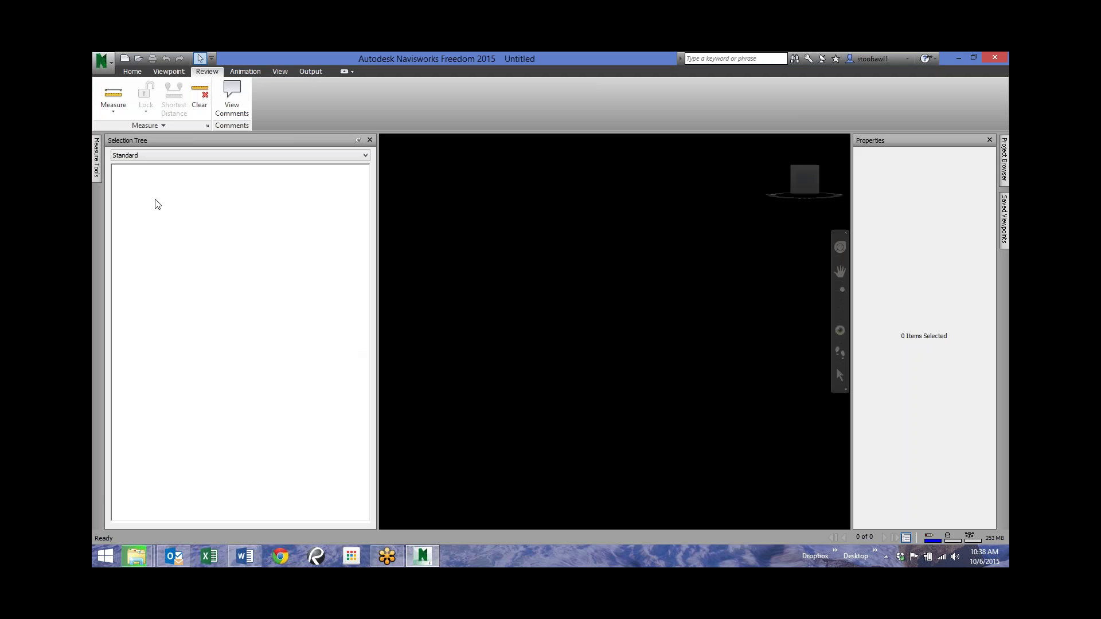
Switch to Navisworks Freedom and open Biola Science Arch 150629.nwd from the NWD subfolder of the Desktop's Navis Training folder.
left_click(105, 67)
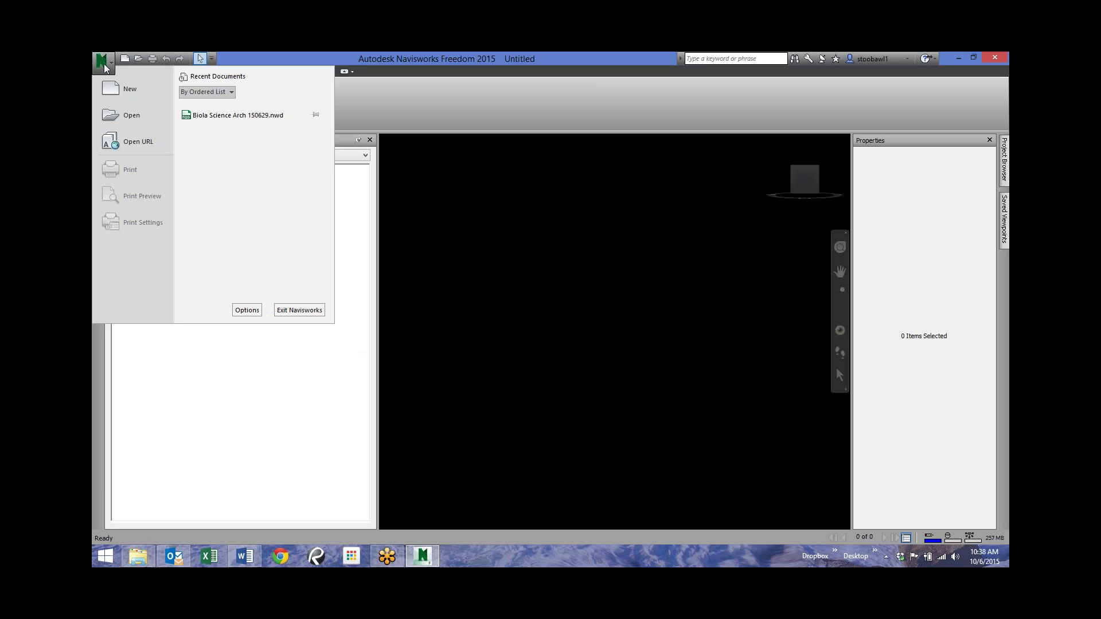
left_click(114, 113)
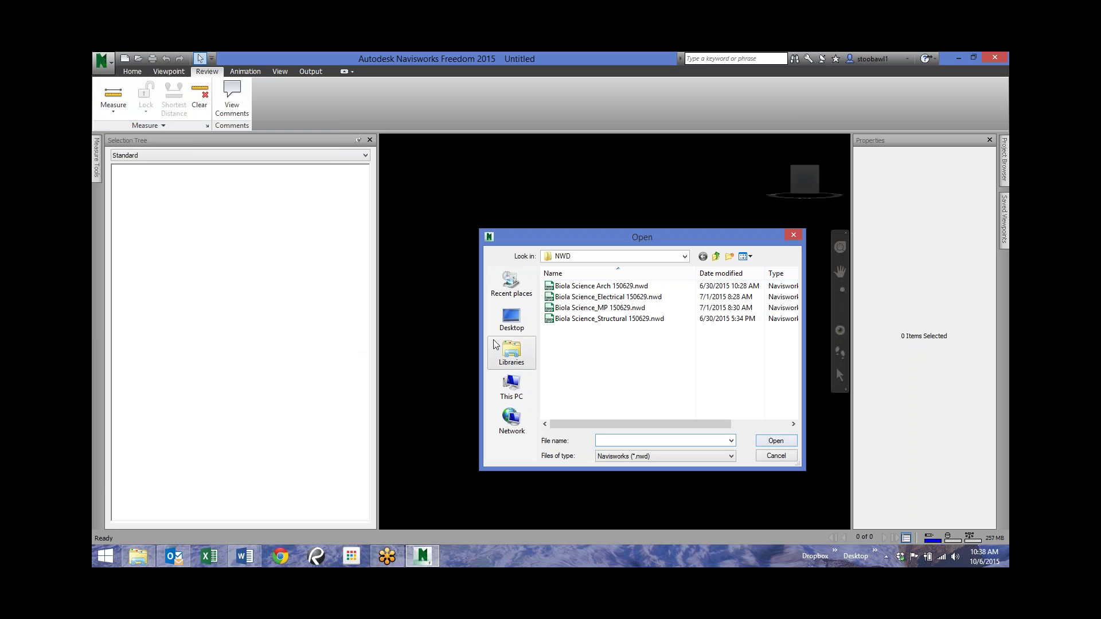
left_click(512, 318)
left_click(608, 354)
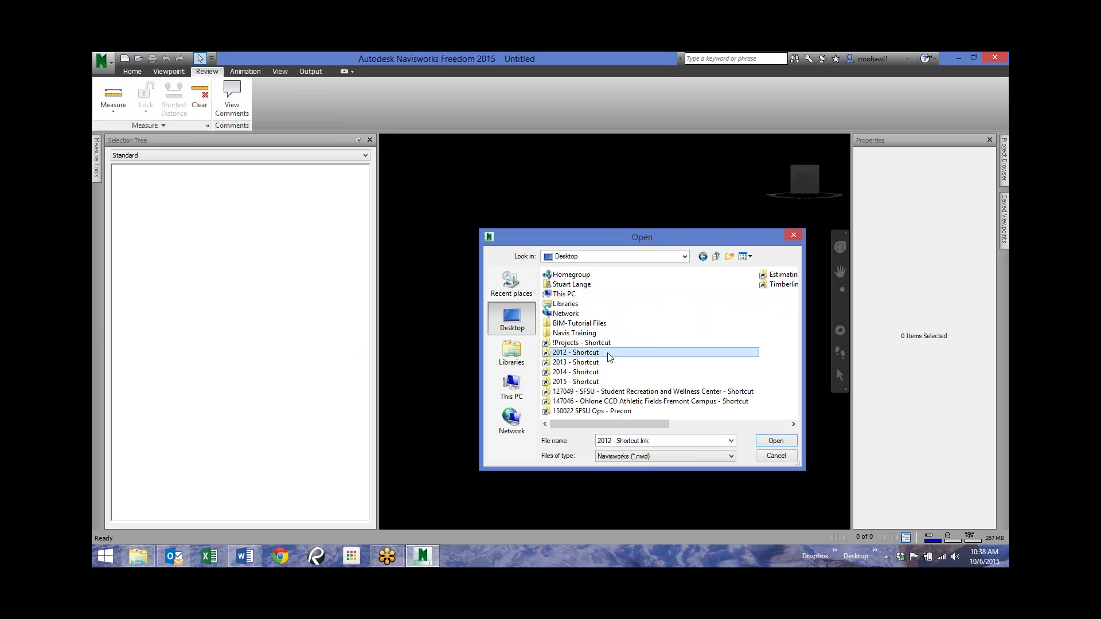
scroll(675, 359, "down", 1)
scroll(675, 358, "up", 1)
double_click(570, 333)
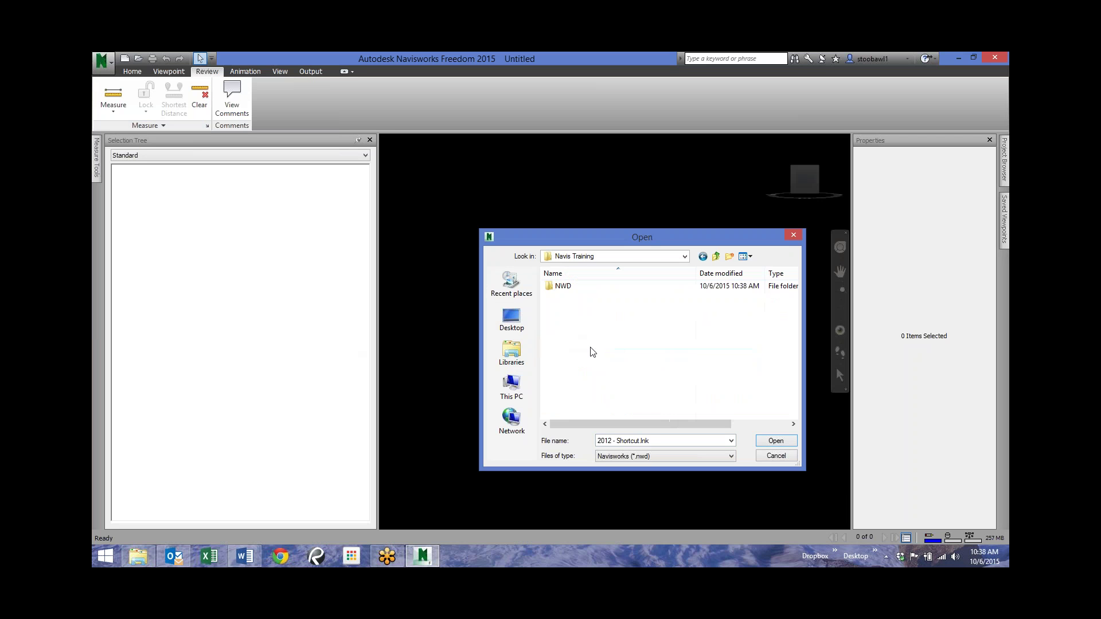
double_click(565, 285)
left_click(589, 297, "shift")
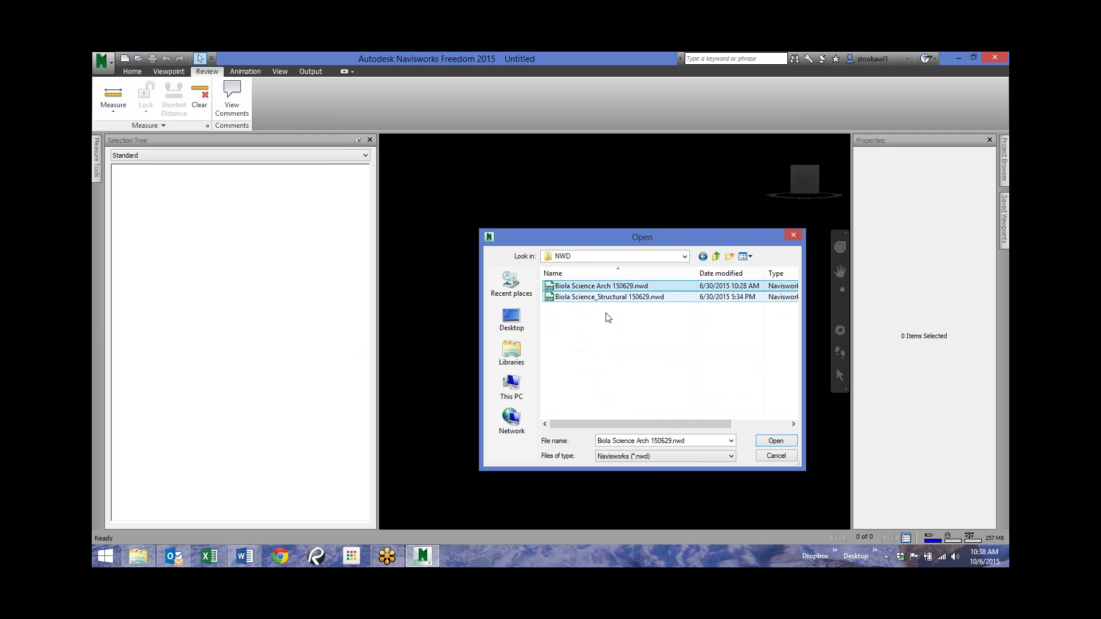
left_click(775, 441)
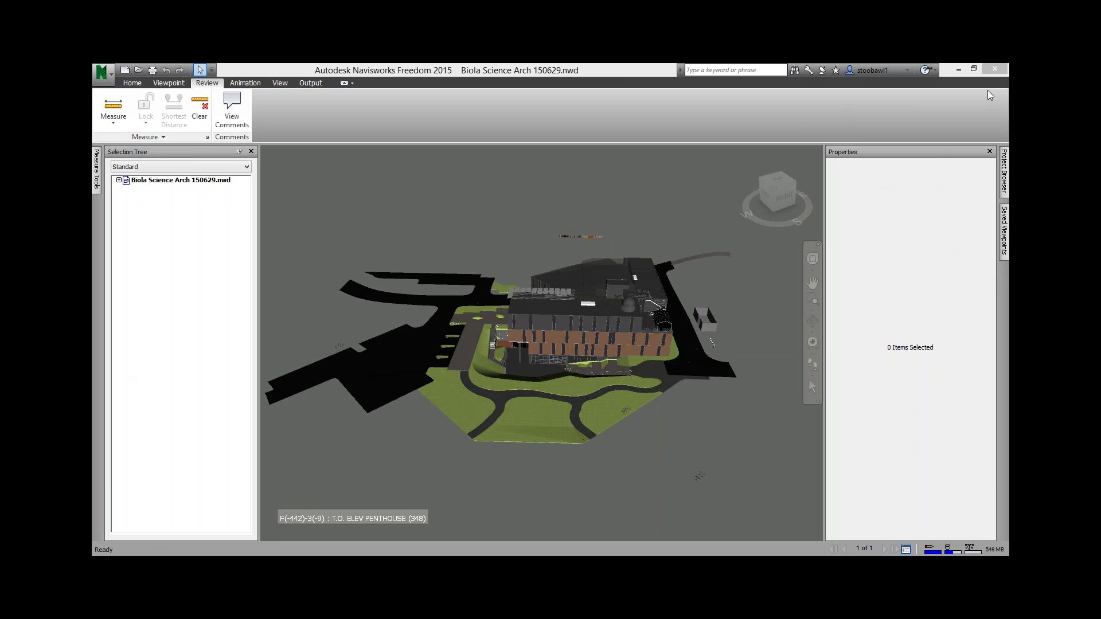
Turn off the Measure Tools and Project Browser windows in the workspace.
middle_click_drag(527, 361, 494, 378)
scroll(549, 325, "up", 5)
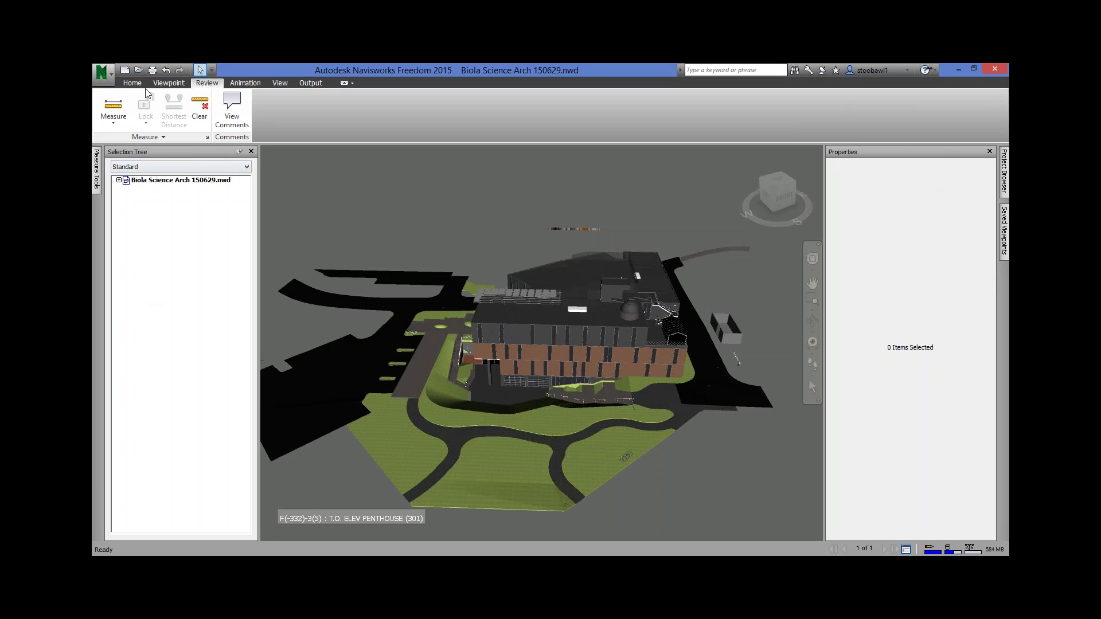
left_click(286, 83)
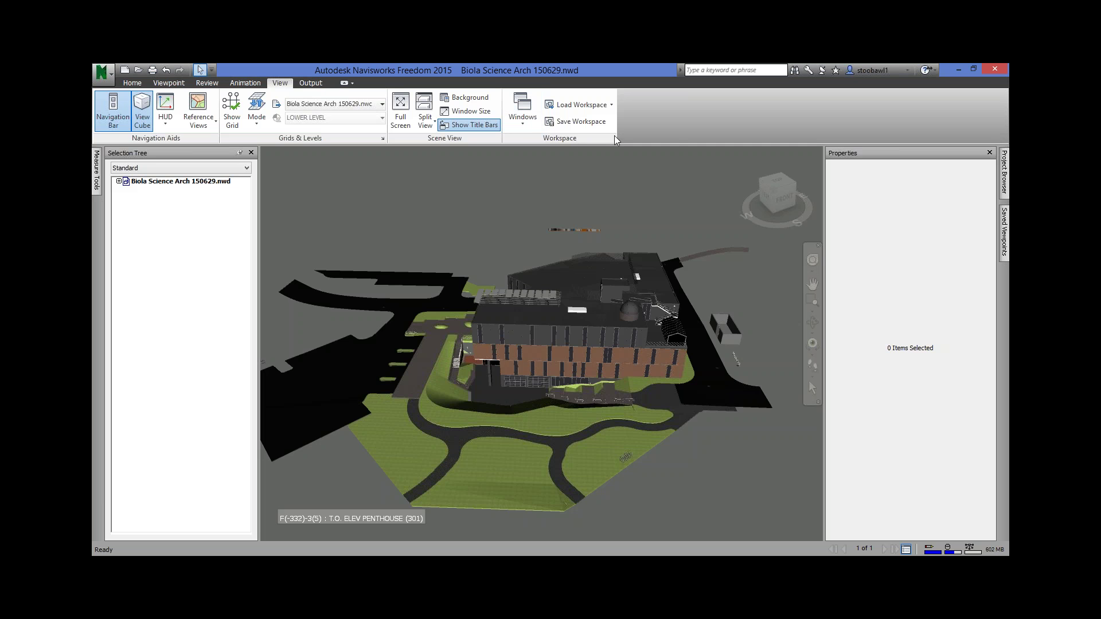
left_click(522, 111)
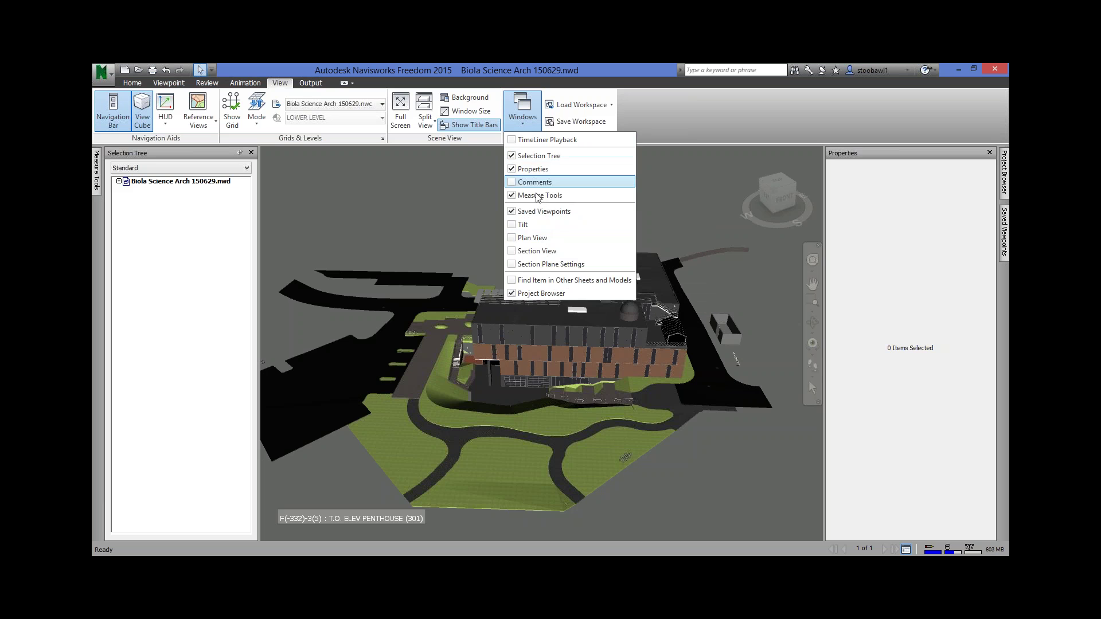
left_click(518, 195)
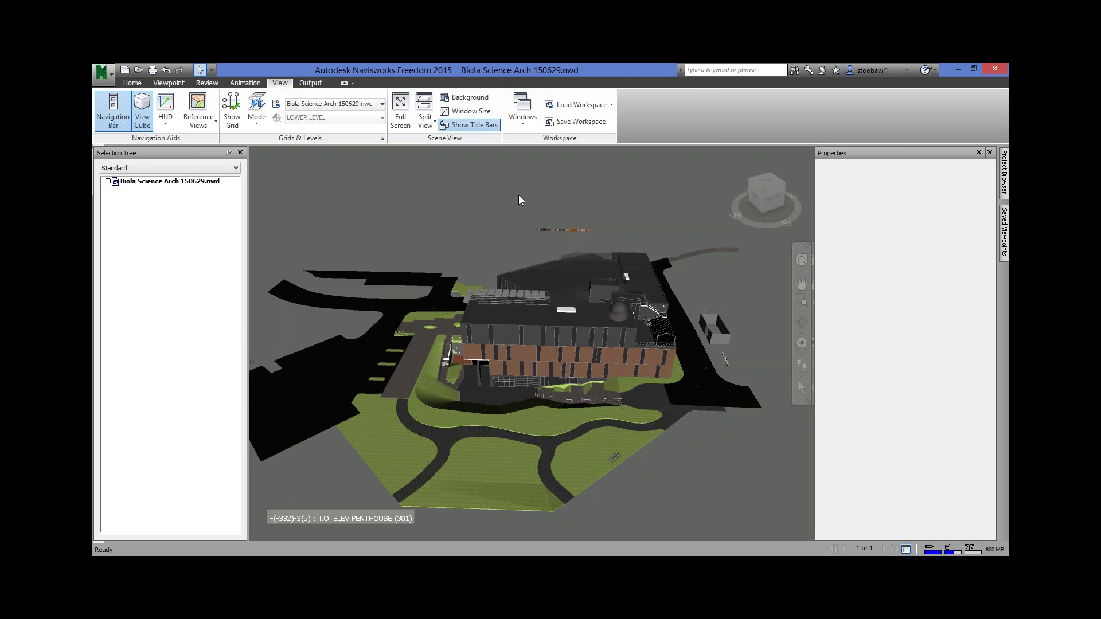
left_click(527, 121)
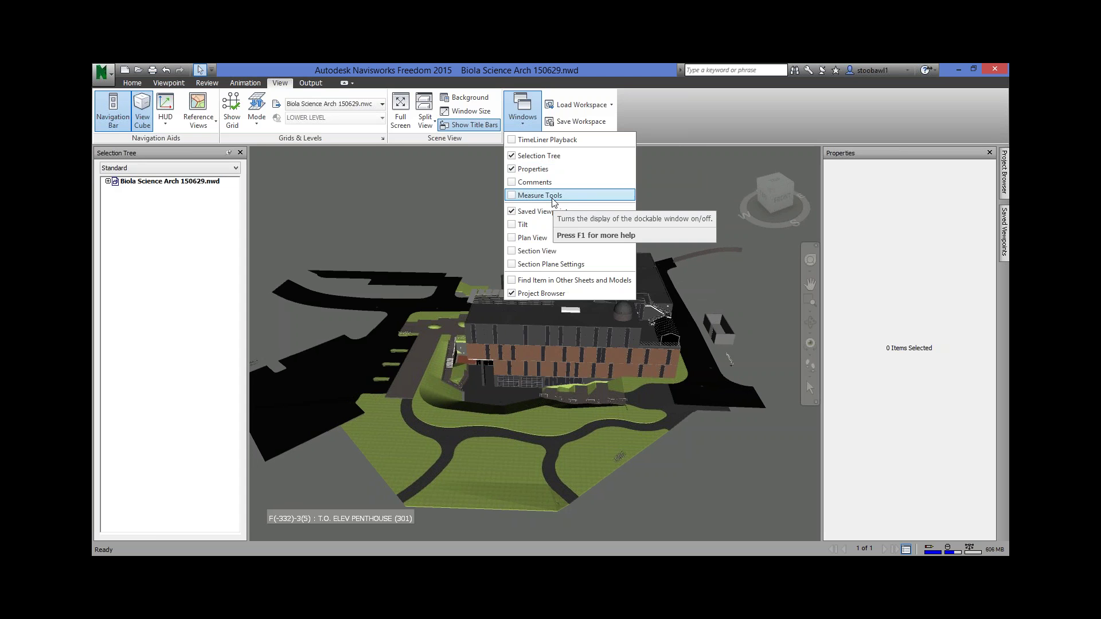
left_click(517, 294)
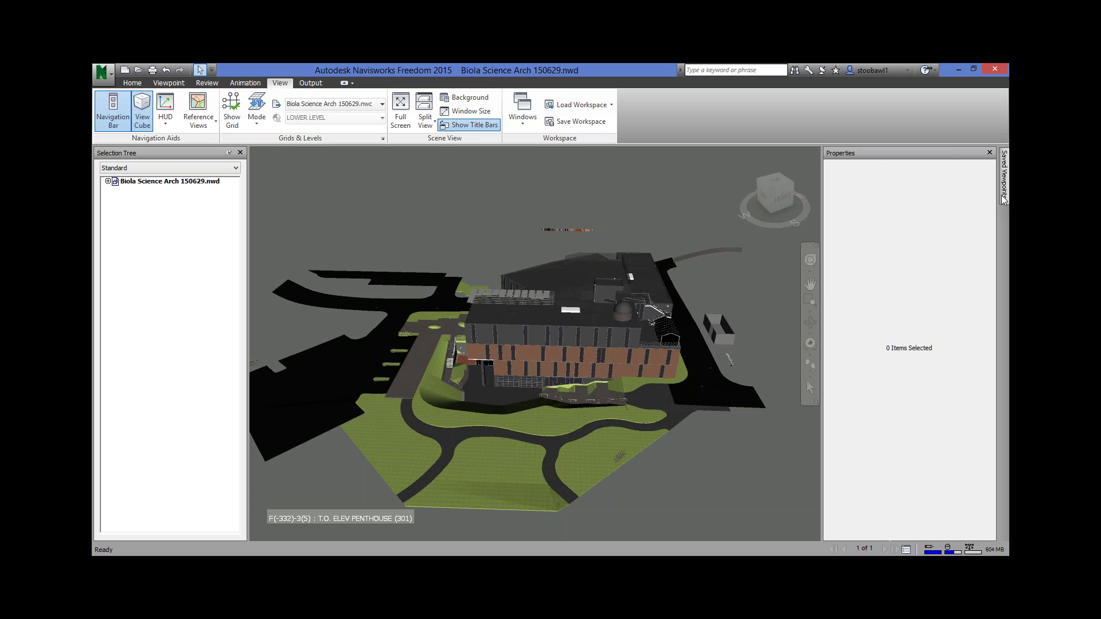
Set the Selection Tree window to auto-hide and pin it back in place.
left_click(1004, 175)
left_click_drag(147, 153, 112, 345)
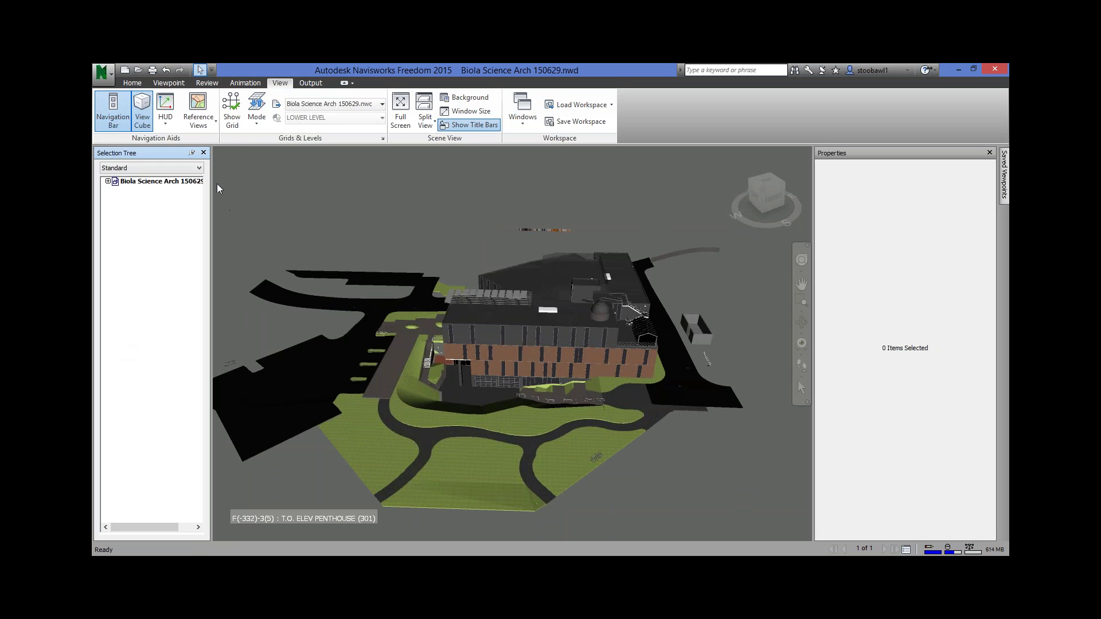
left_click(192, 153)
left_click(193, 155)
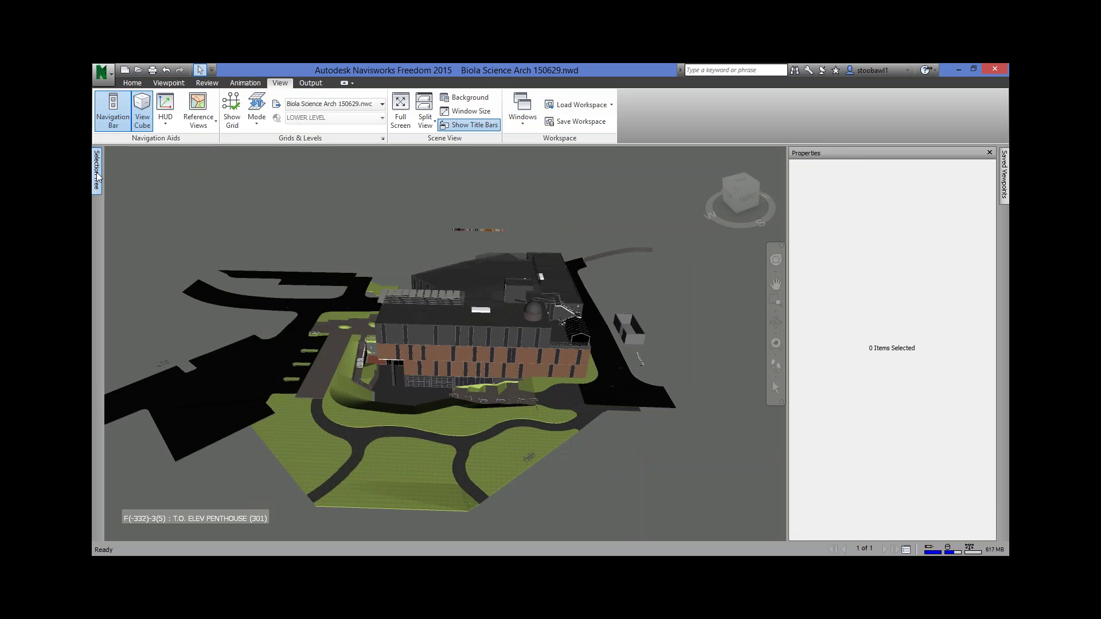
mouse_move(97, 177)
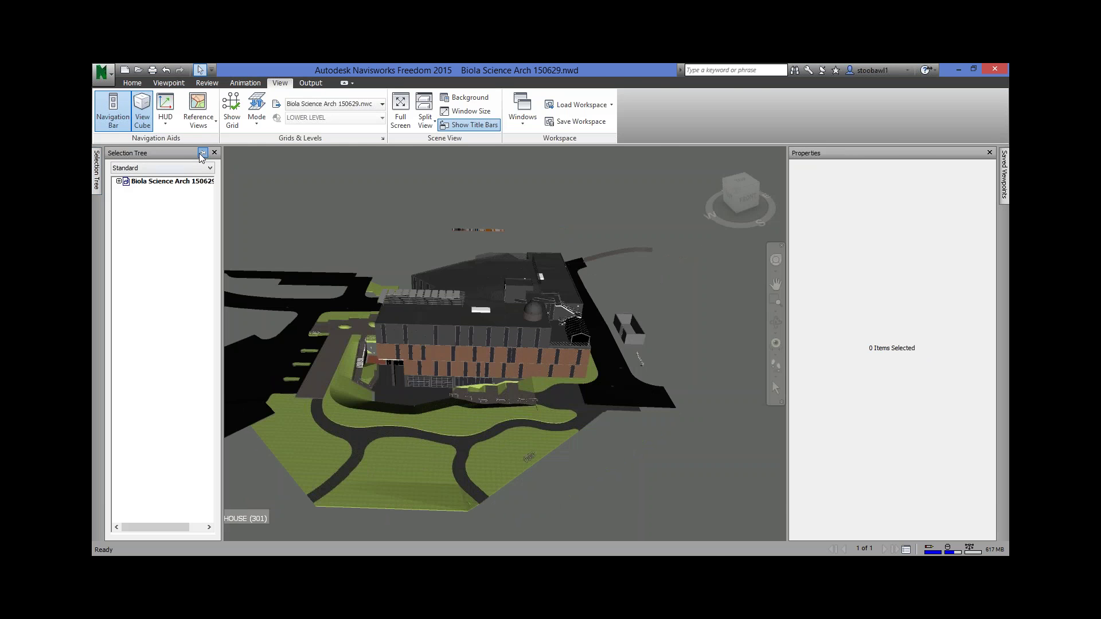
left_click(202, 152)
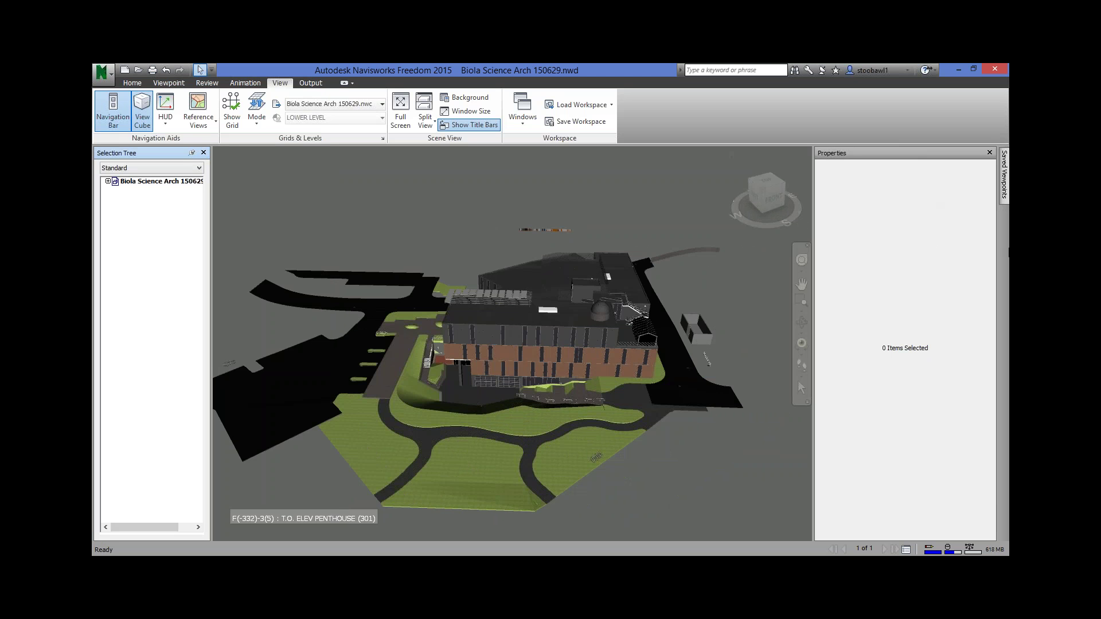
Widen the Selection Tree and expand the model through Doors and the single plain panel hollow metal family to 36" Wide x 96" Tall (Wood).
left_click(108, 181)
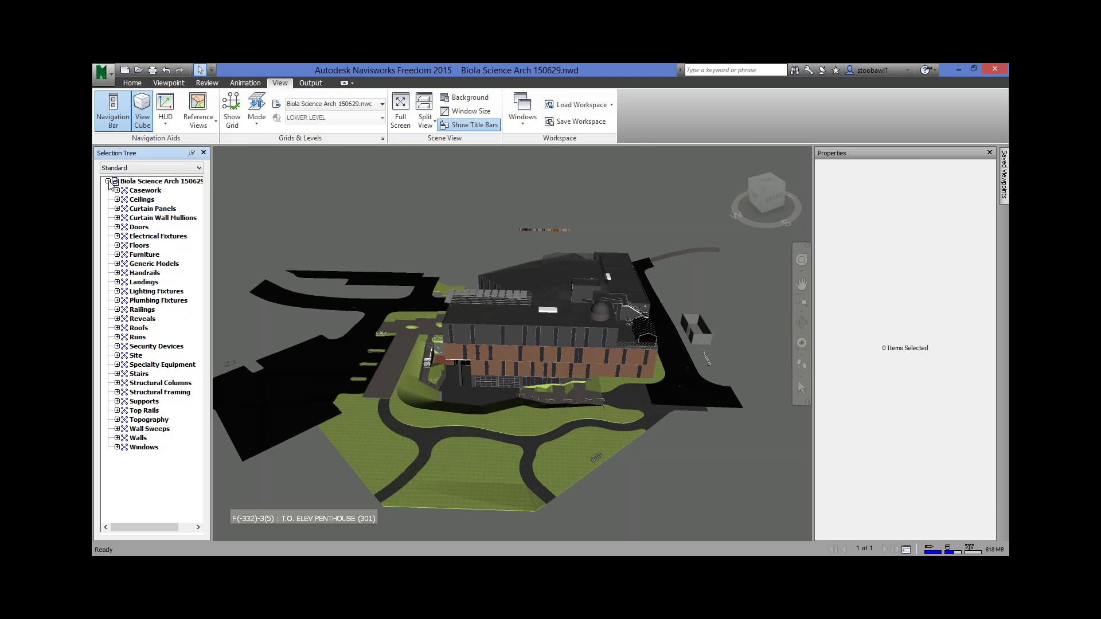
left_click_drag(212, 246, 257, 242)
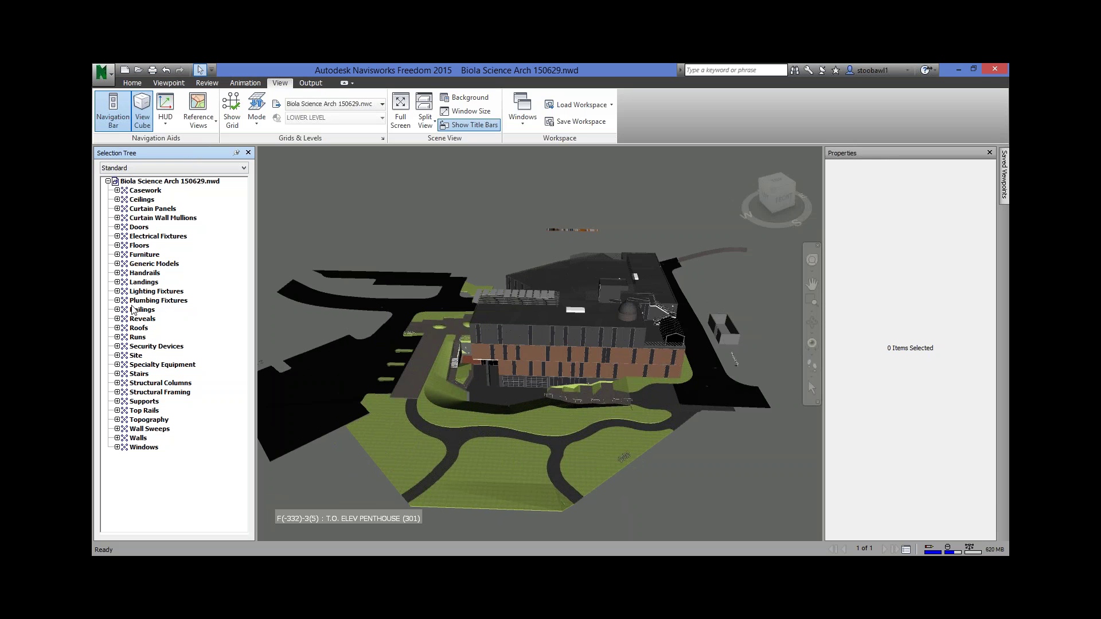
left_click(117, 227)
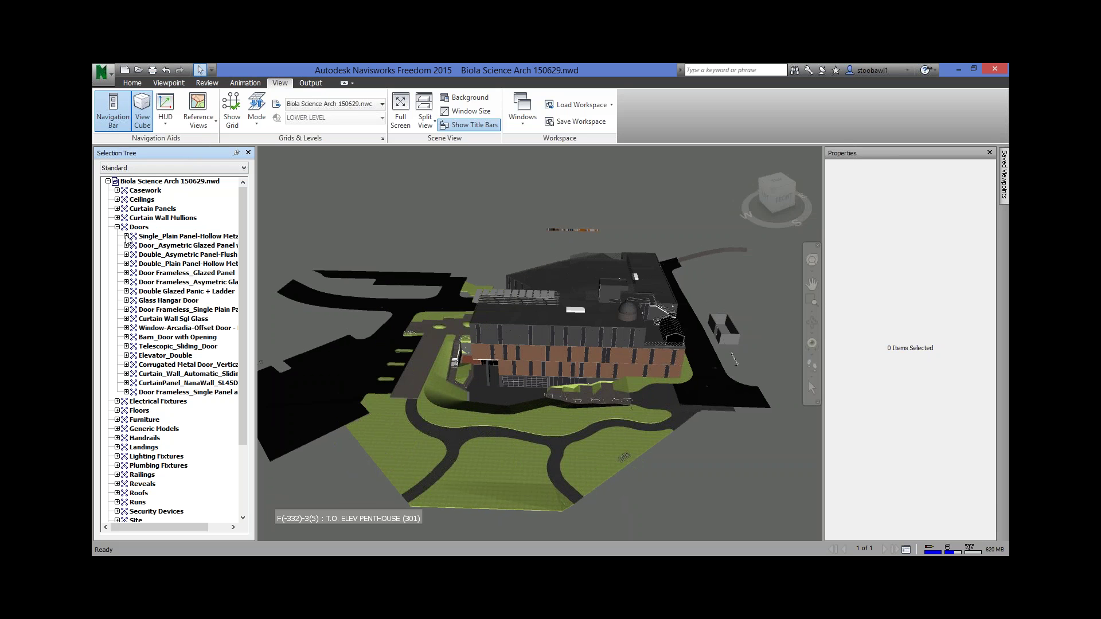
left_click(127, 236)
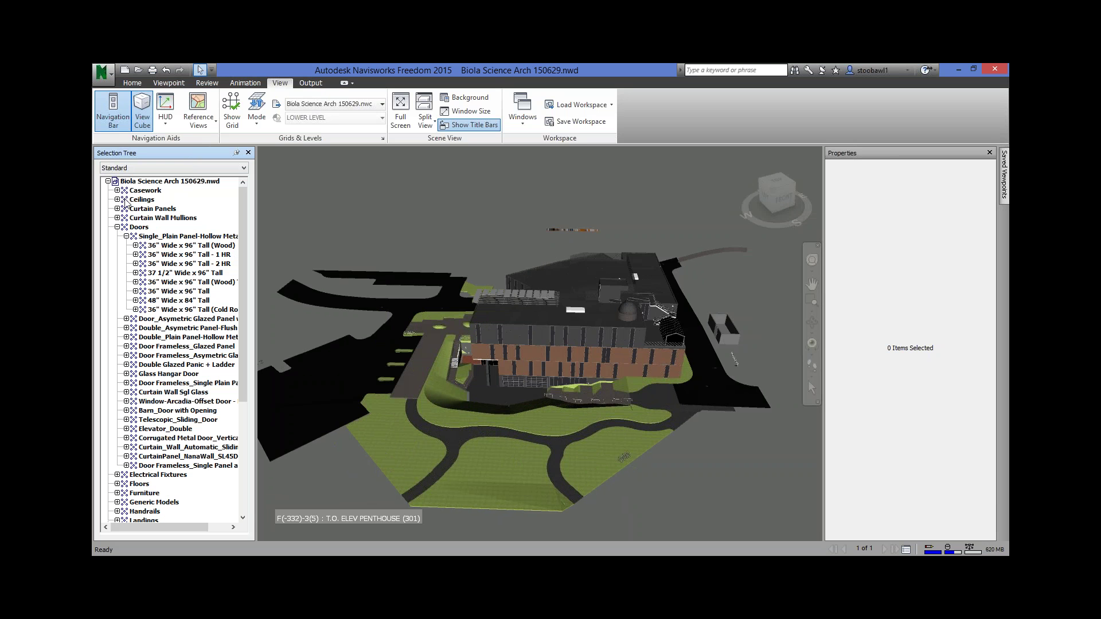
left_click(136, 246)
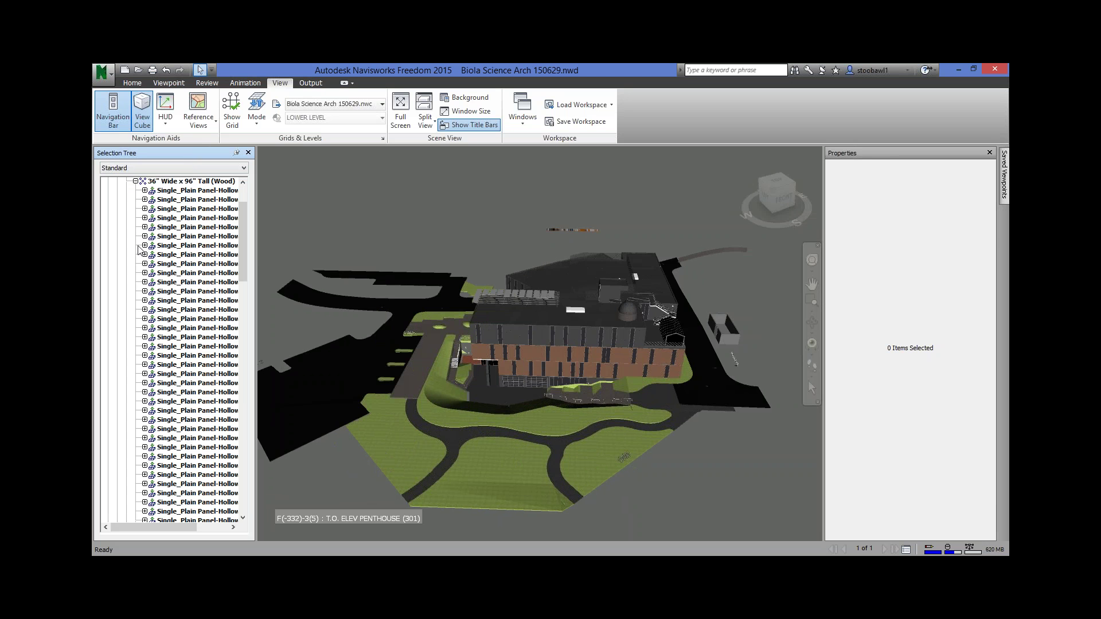
Inspect the properties of the first door object under 36" Wide x 96" Tall (Wood) and of that door type group itself.
scroll(184, 226, "down", 2)
scroll(175, 236, "up", 1)
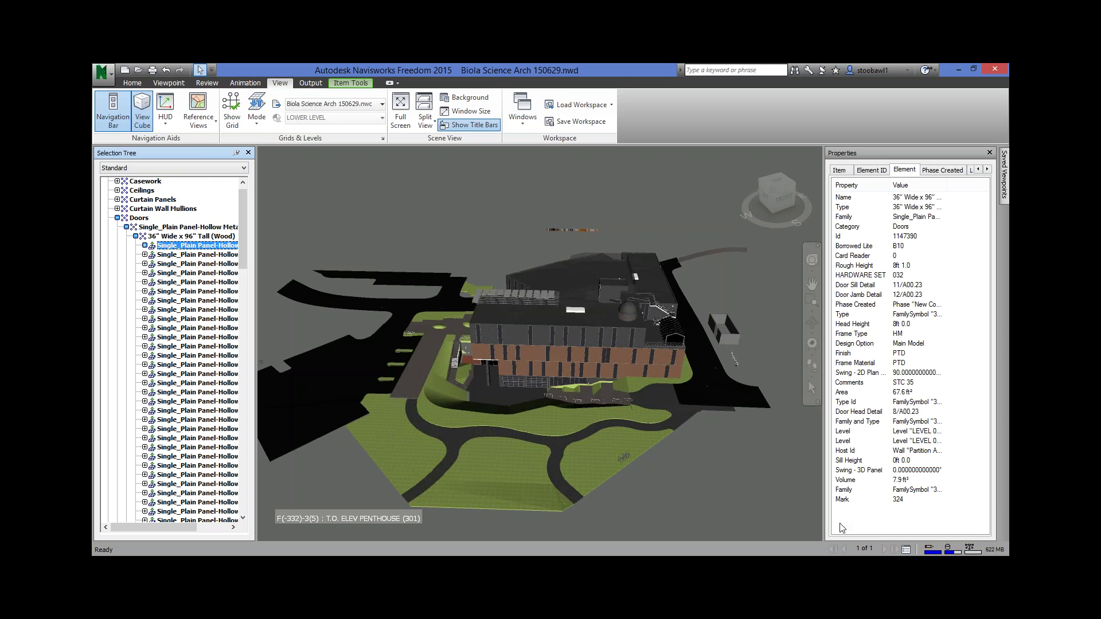
left_click(174, 237)
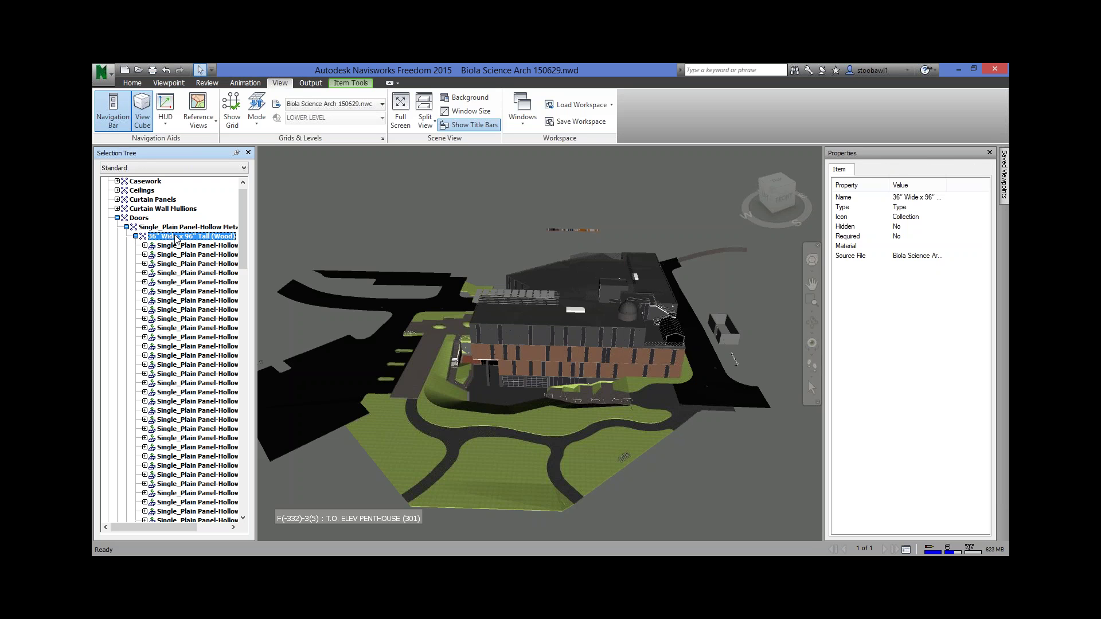
Inspect the element properties of the first door under 36" Wide x 96" Tall (Wood) and look through the list of doors.
scroll(161, 236, "up", 1)
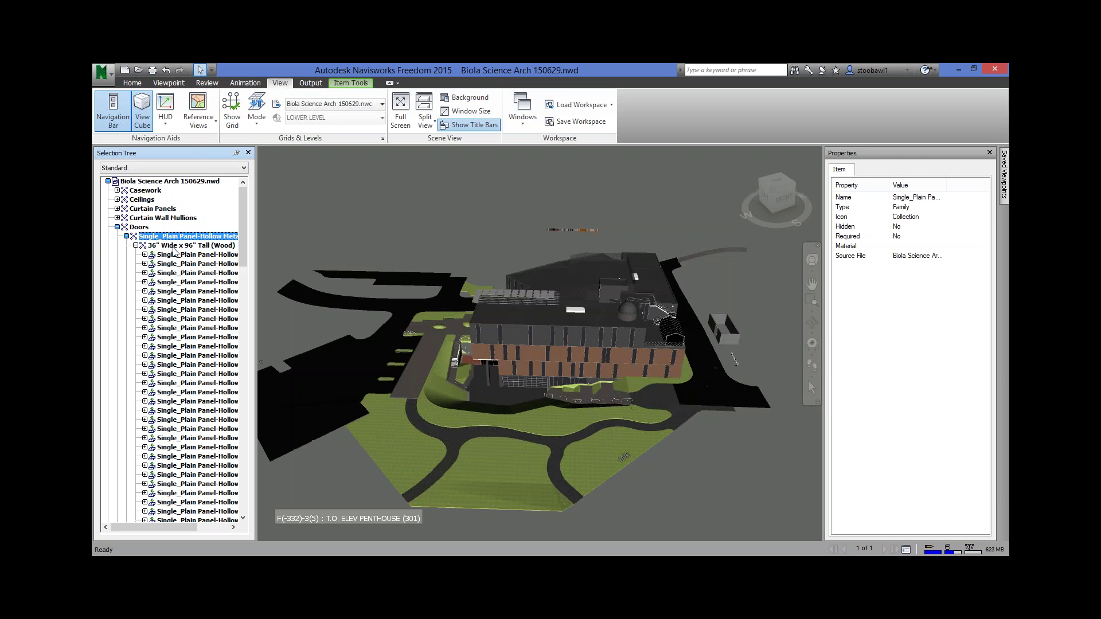
left_click(194, 256)
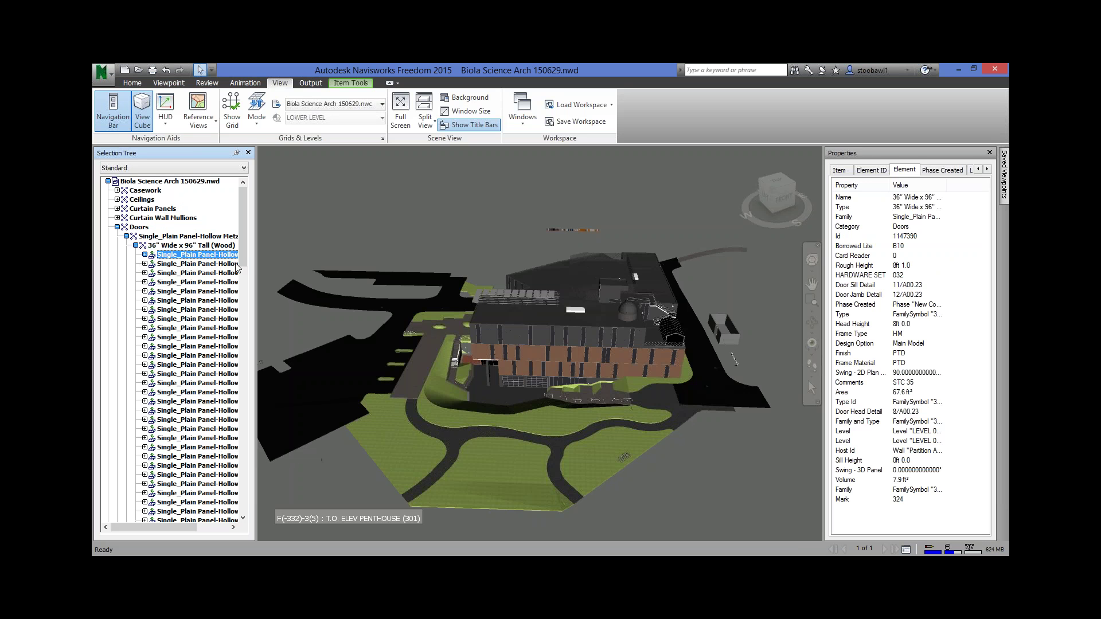
left_click_drag(242, 250, 243, 291)
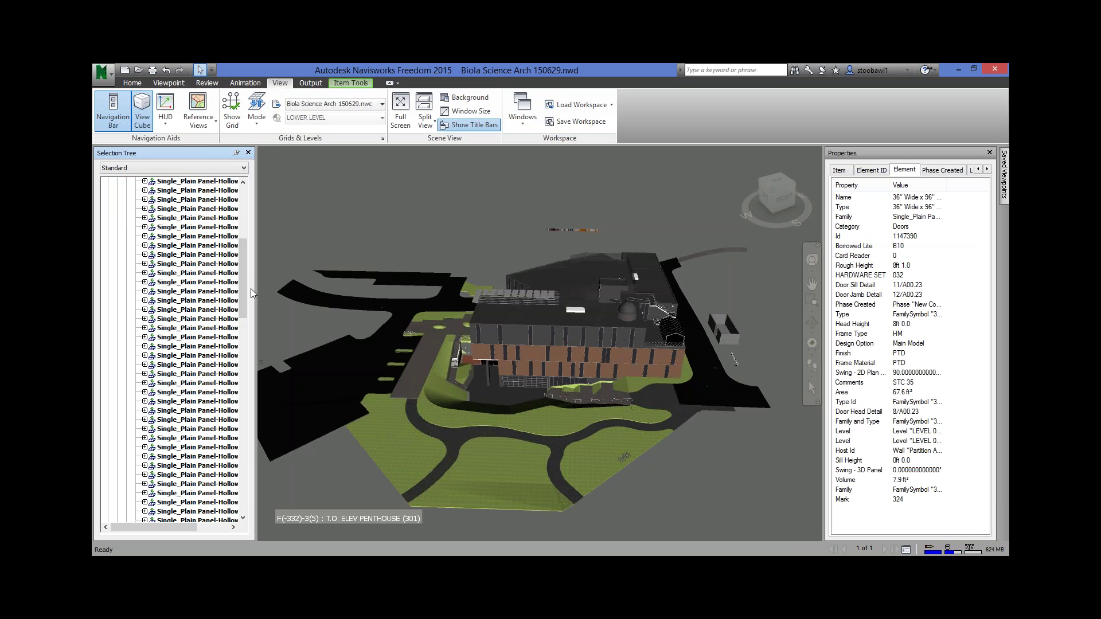
left_click_drag(242, 283, 247, 221)
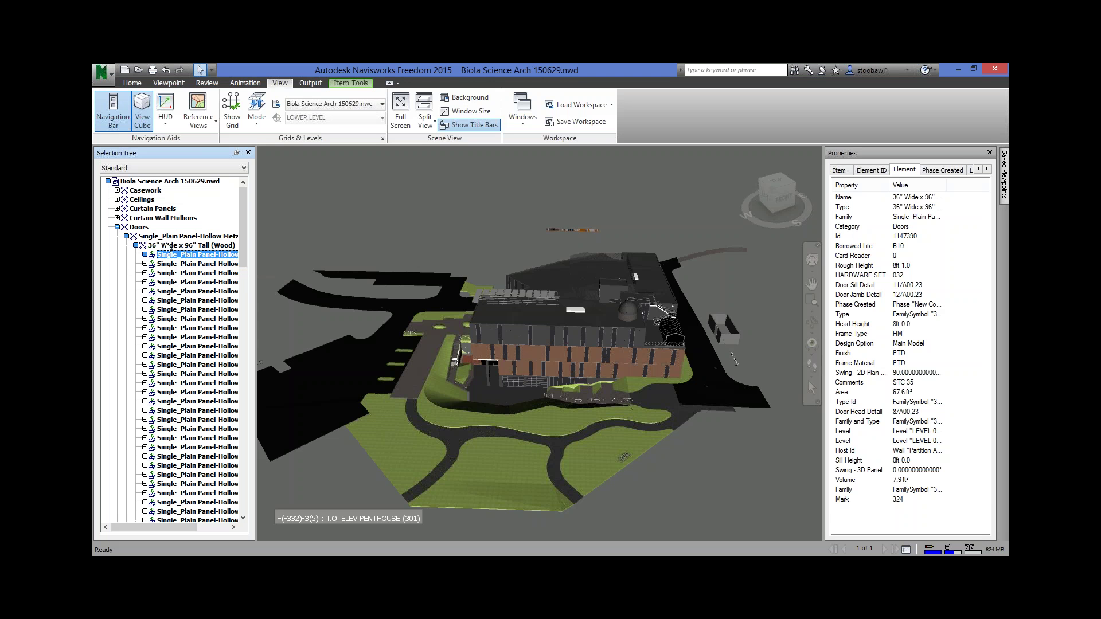
Select the whole Biola Science Arch 150629.nwd model in the Selection Tree and collapse the Doors category.
left_click(130, 182)
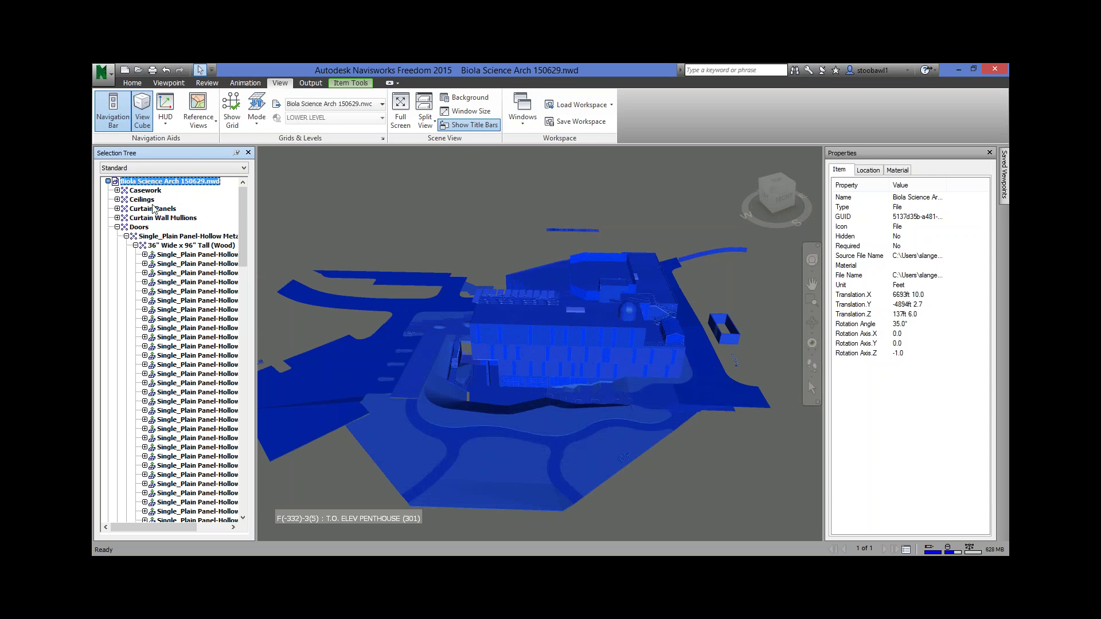
scroll(241, 230, "down", 6)
scroll(245, 240, "up", 6)
left_click(117, 219)
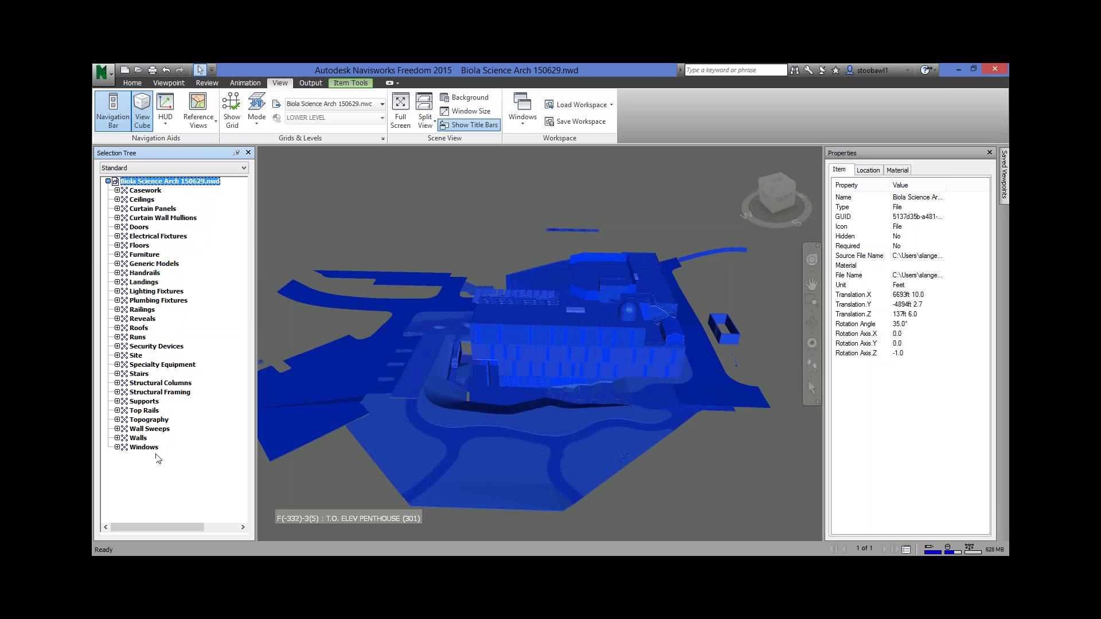
Highlight the Walls category in the model, expand it and select its BRBF CLADDING1 family.
left_click(138, 438)
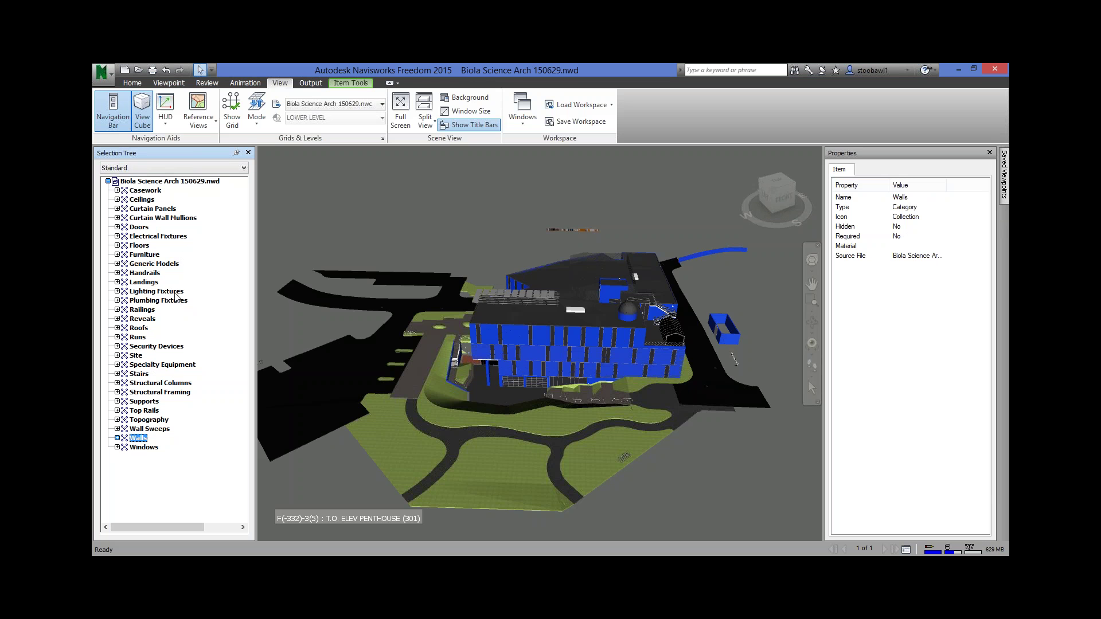
left_click(117, 438)
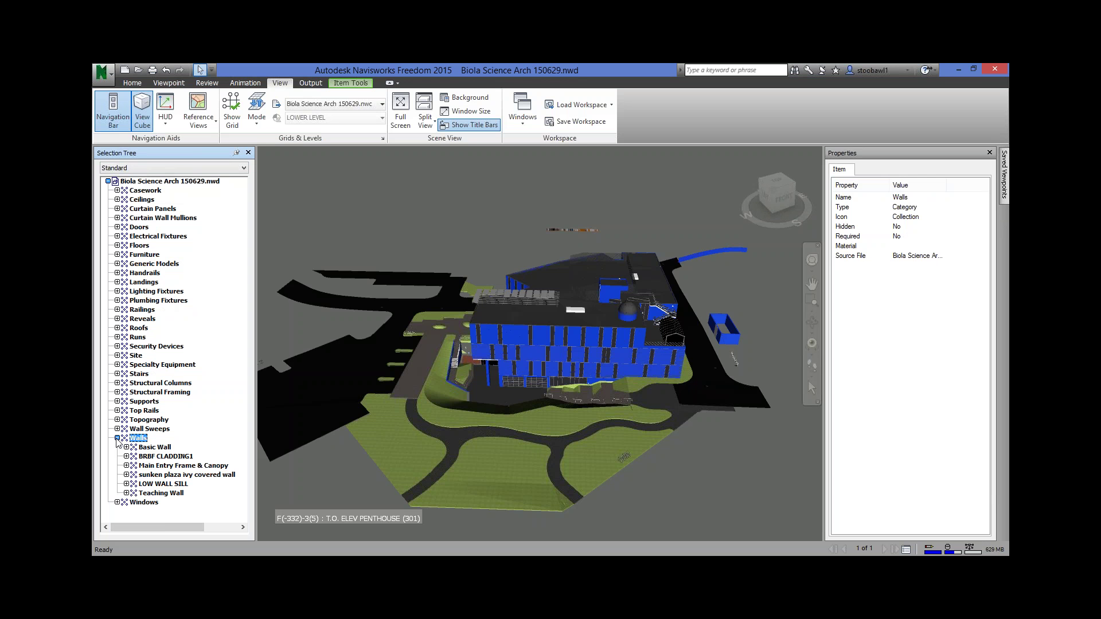
left_click(158, 458)
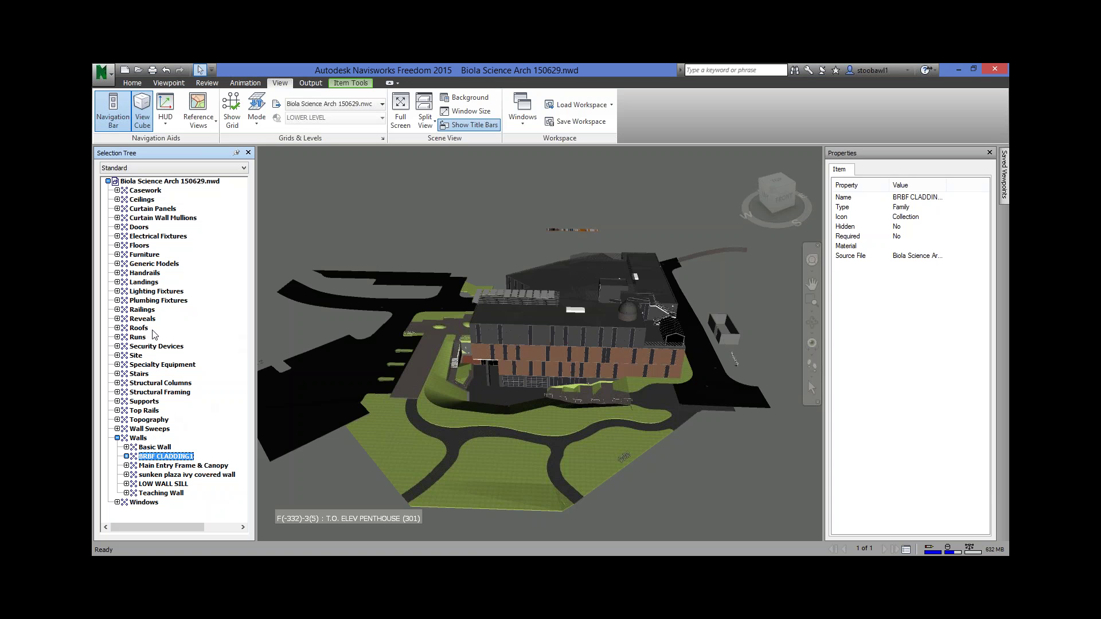
Expand the Generic Models category and select its Seat-Cushion, Scupper_and_Downspout and TS-Tackboard families one after another.
left_click(146, 265)
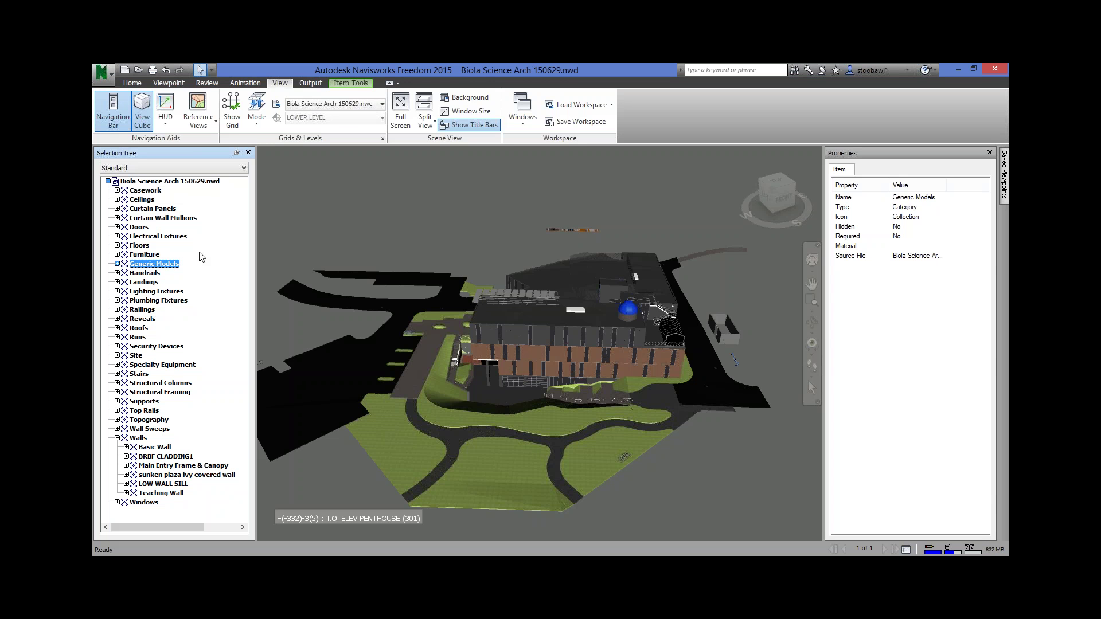
left_click(117, 264)
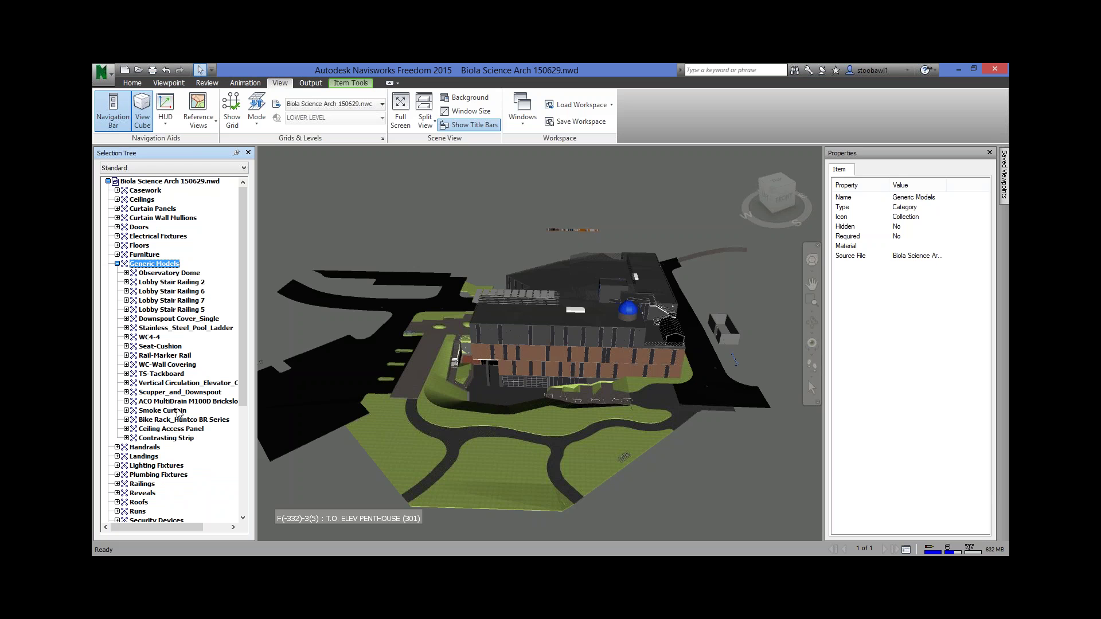
left_click(154, 346)
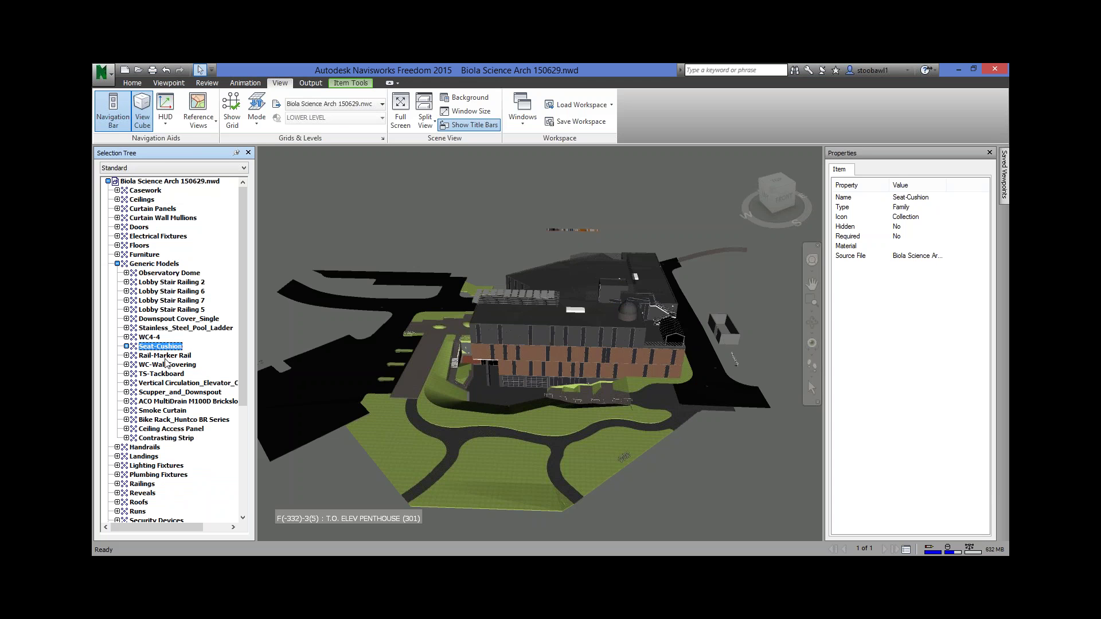
left_click(163, 393)
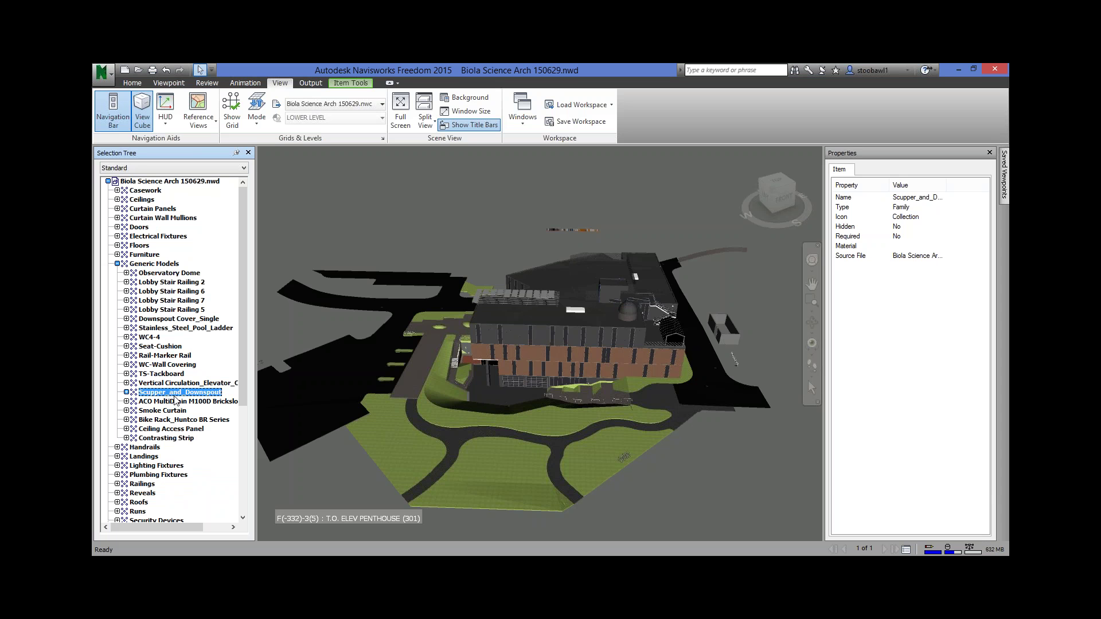
left_click(159, 375)
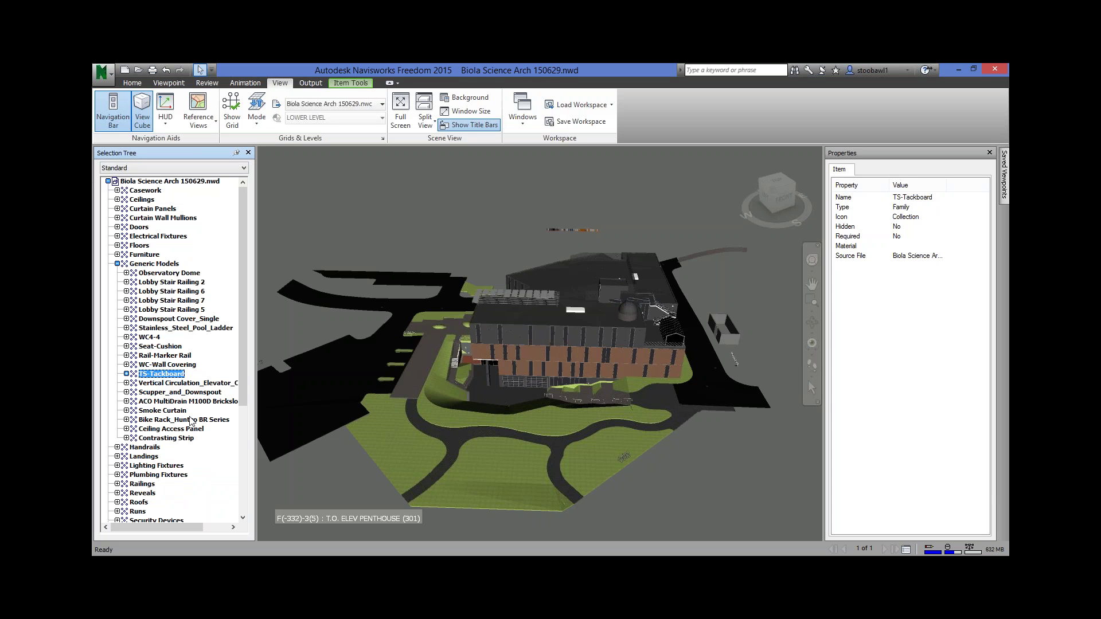
Expand TS-Tackboard down to the TS-1 type and show the Item properties of its first tackboard.
left_click(126, 374)
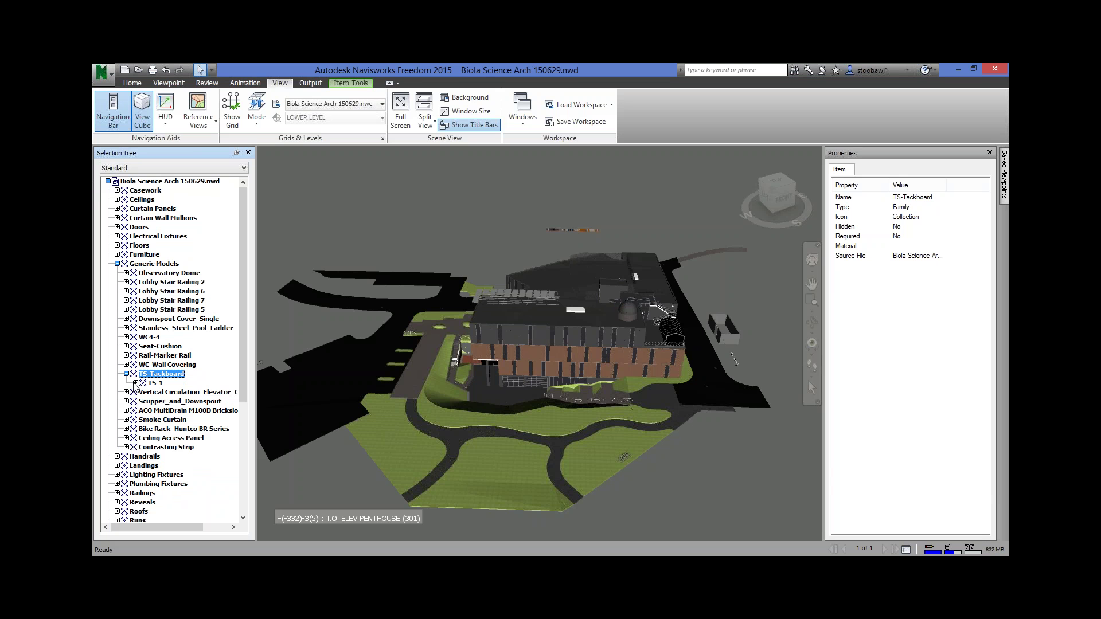
left_click(136, 383)
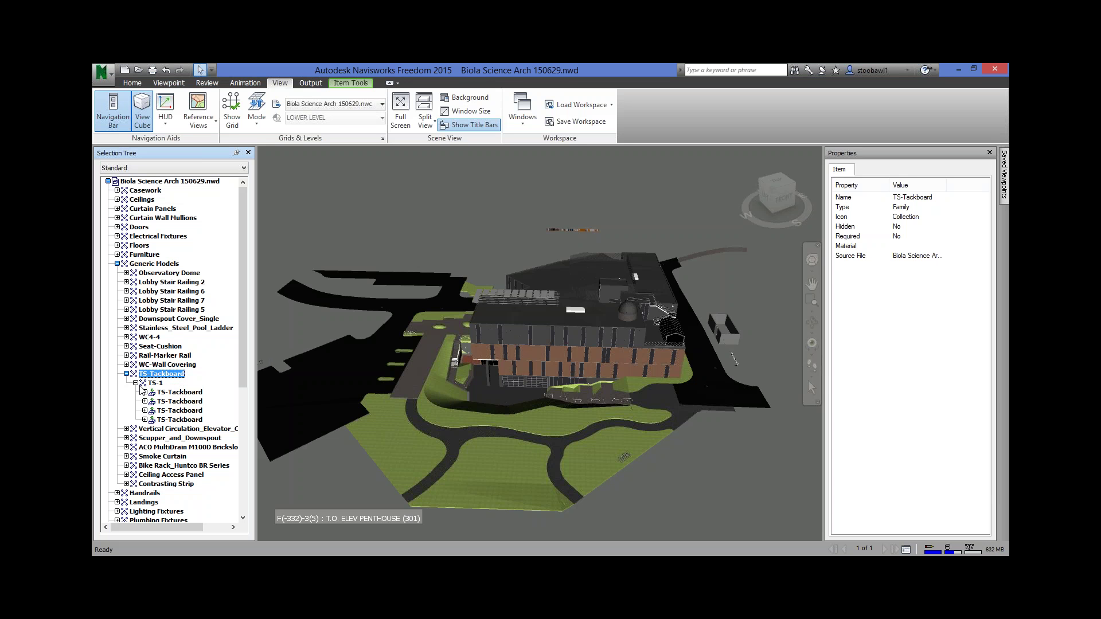
left_click(179, 393)
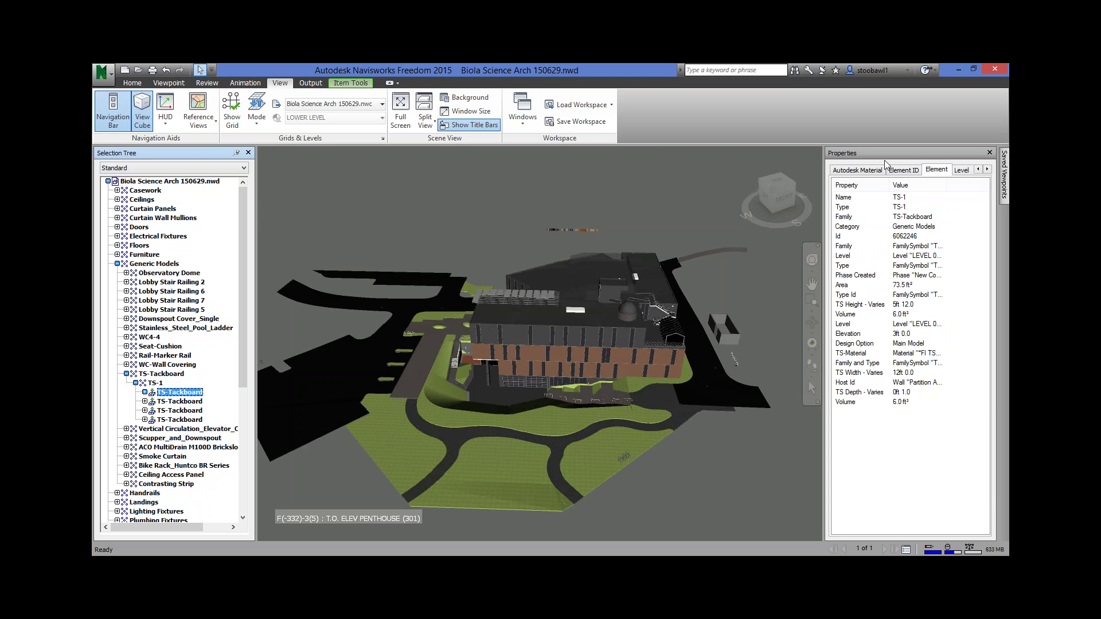
left_click(979, 170)
left_click(978, 170)
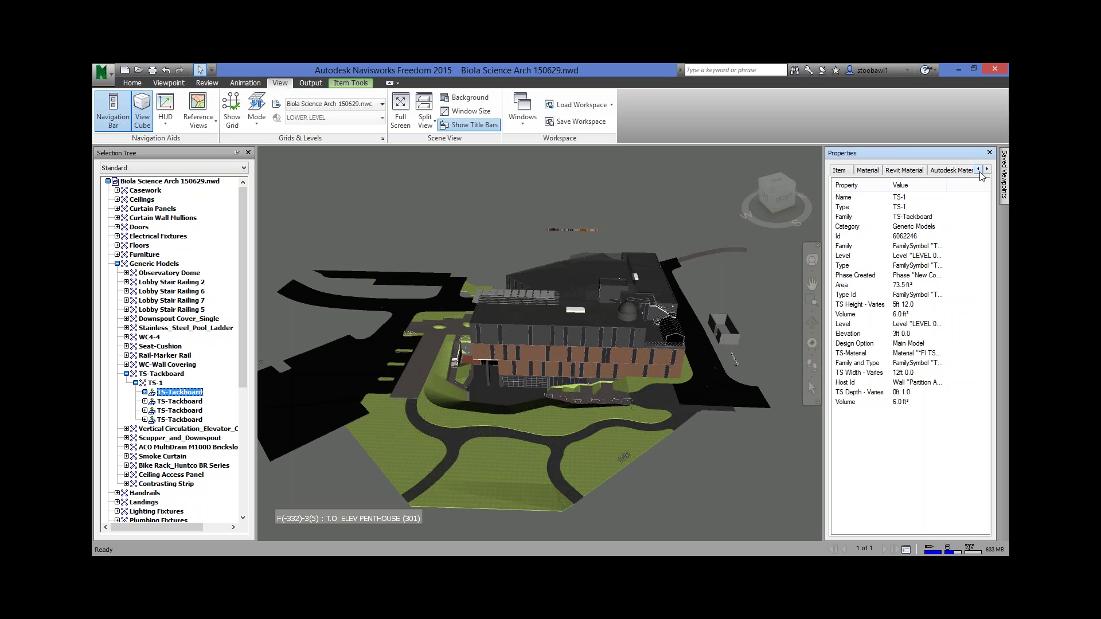
left_click(839, 170)
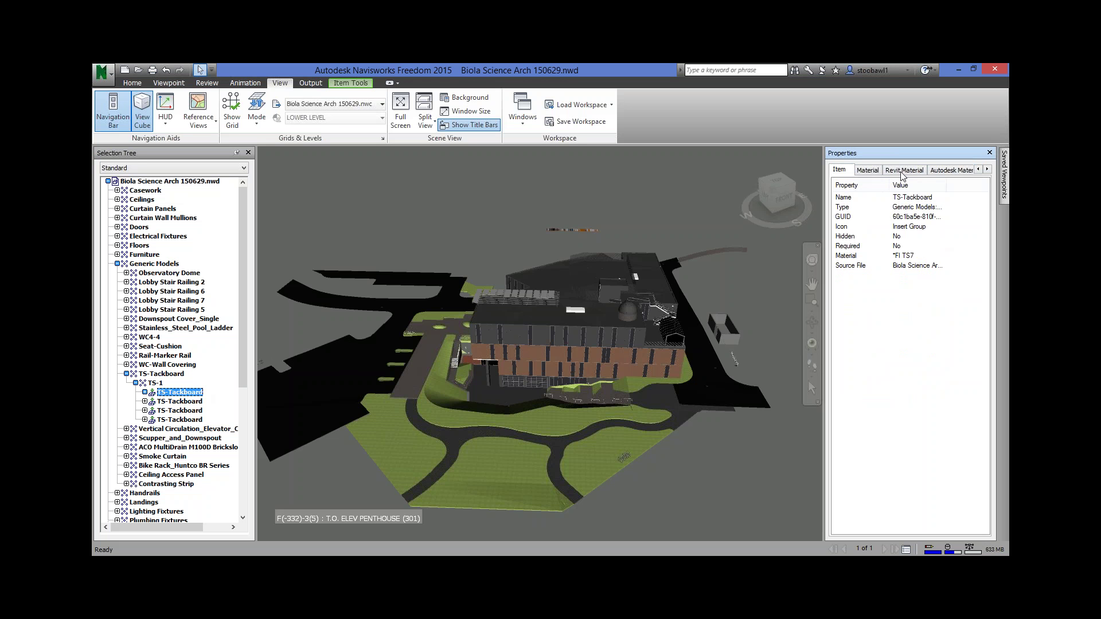
Look through the selected tackboard's property categories, widen the Value column, and examine its Element properties.
left_click(987, 170)
left_click(987, 170)
left_click(988, 169)
left_click(988, 170)
left_click(988, 170)
left_click(978, 170)
left_click(978, 170)
left_click(978, 170)
left_click(979, 170)
left_click(978, 170)
left_click_drag(946, 186, 969, 185)
left_click(988, 170)
left_click(987, 170)
left_click(987, 170)
left_click(987, 170)
left_click(838, 173)
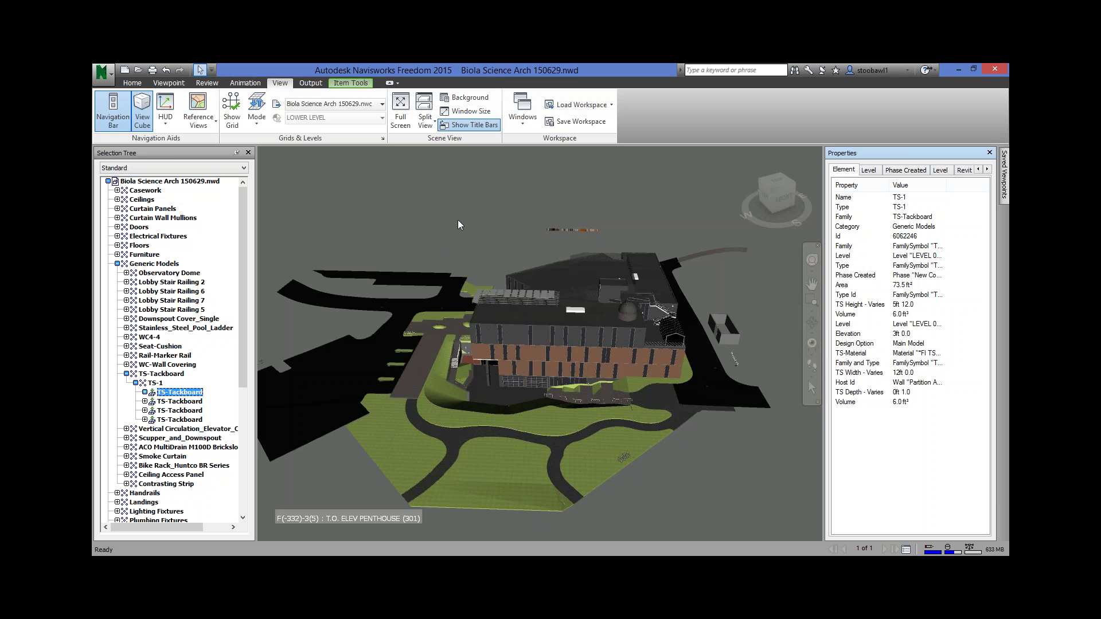
Open the Display Units settings in the Options Editor and choose Feet and Inches as the linear units.
left_click(103, 73)
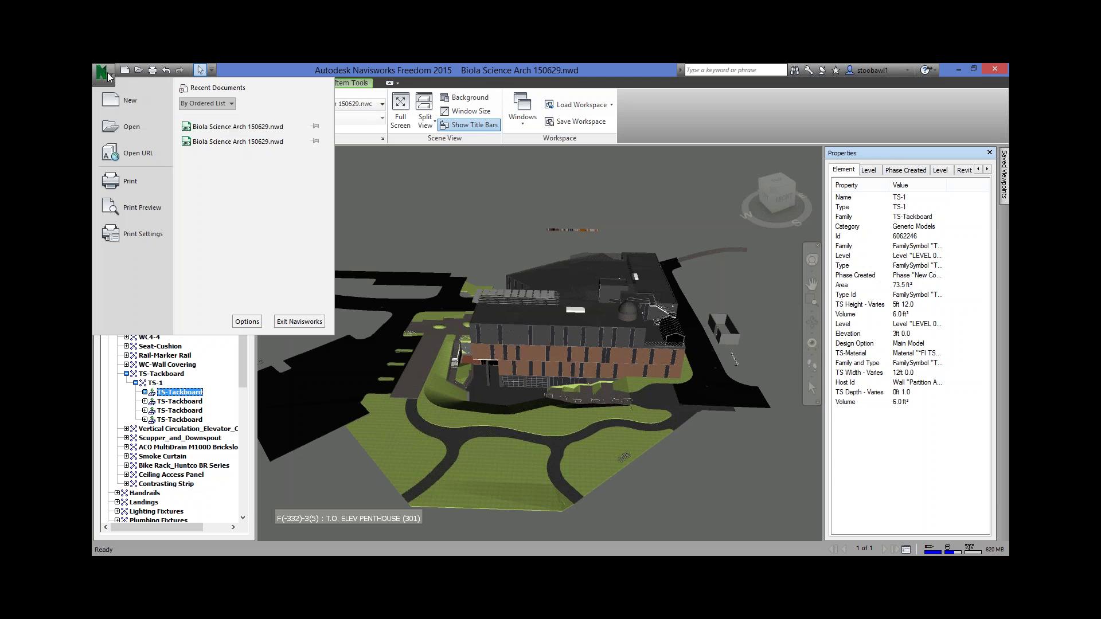
left_click(248, 322)
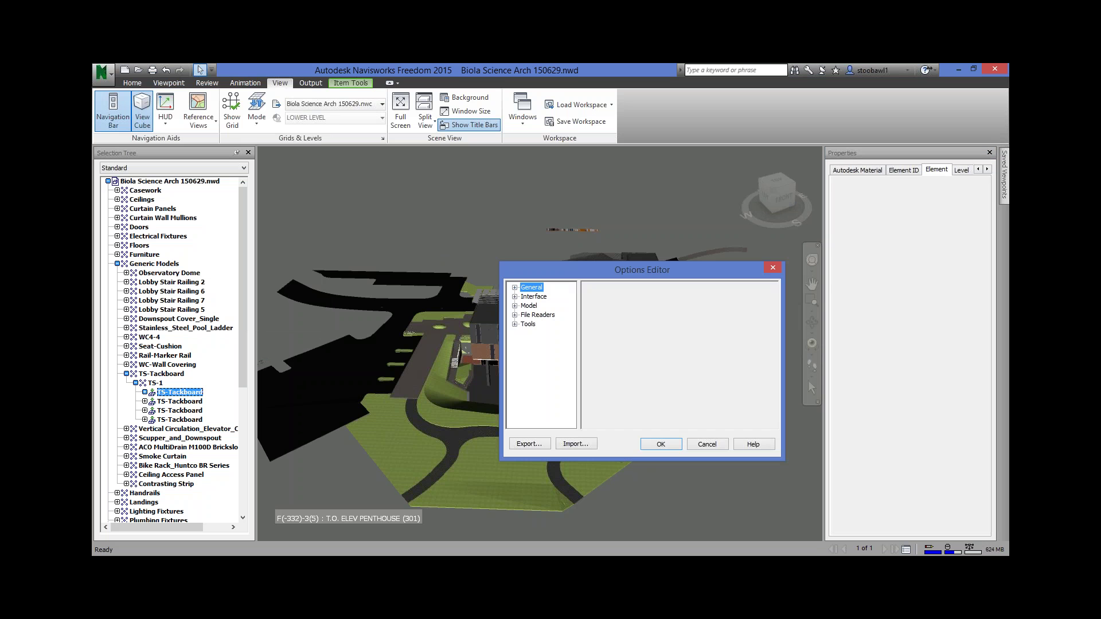
left_click(515, 297)
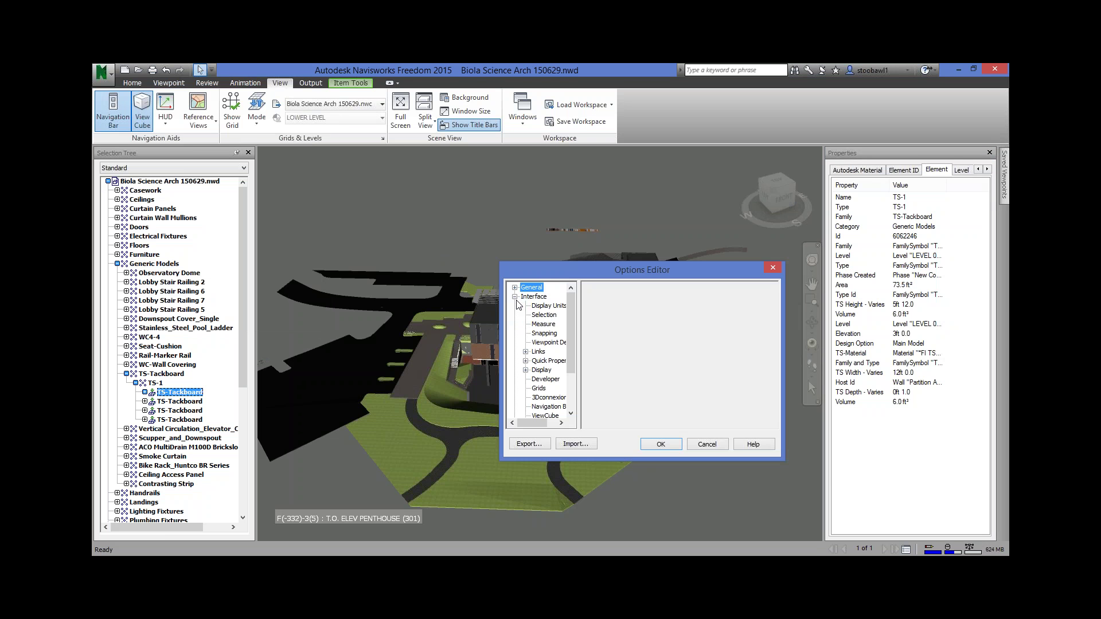
left_click(549, 307)
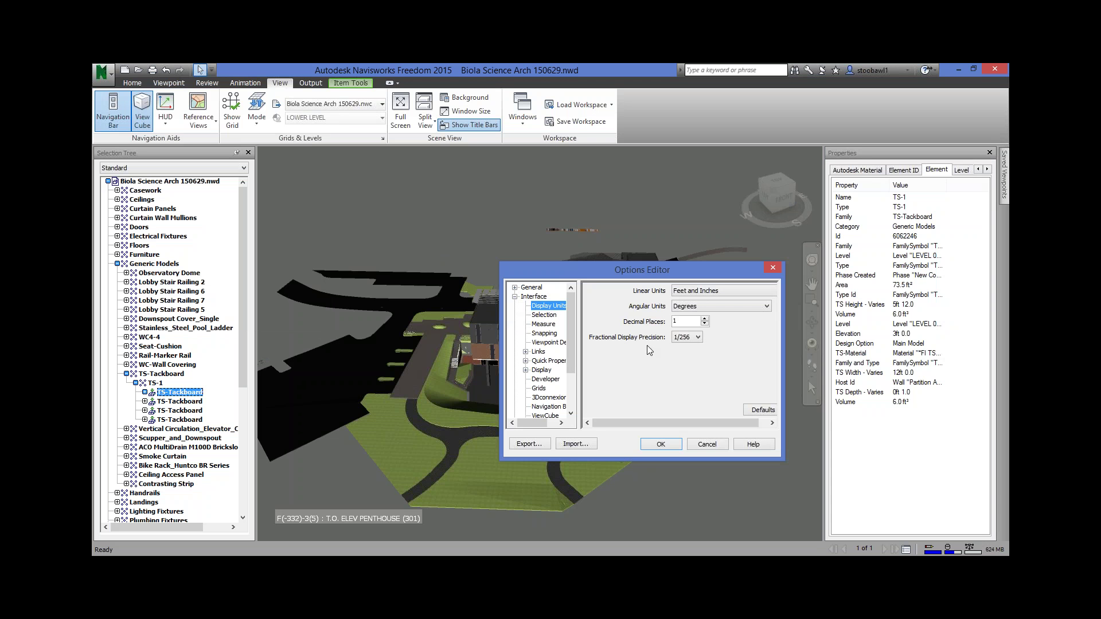
left_click(763, 290)
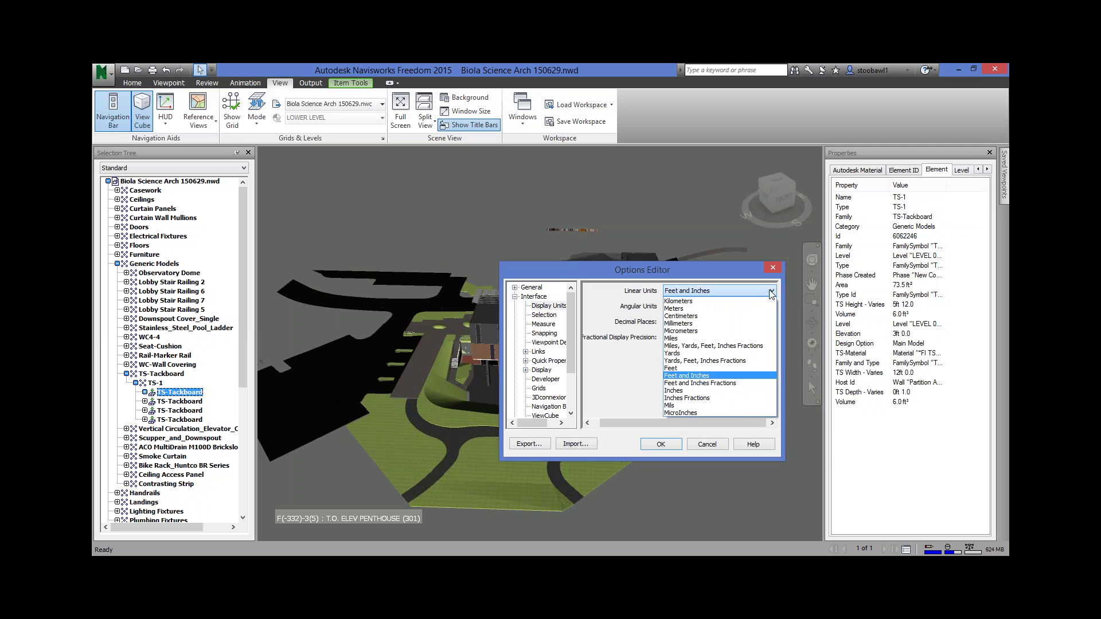
left_click(728, 376)
Set the fractional display precision to 1/16 and apply the display unit options.
left_click(690, 338)
key("Up")
key("Up")
key("Up")
key("Up")
key("Return")
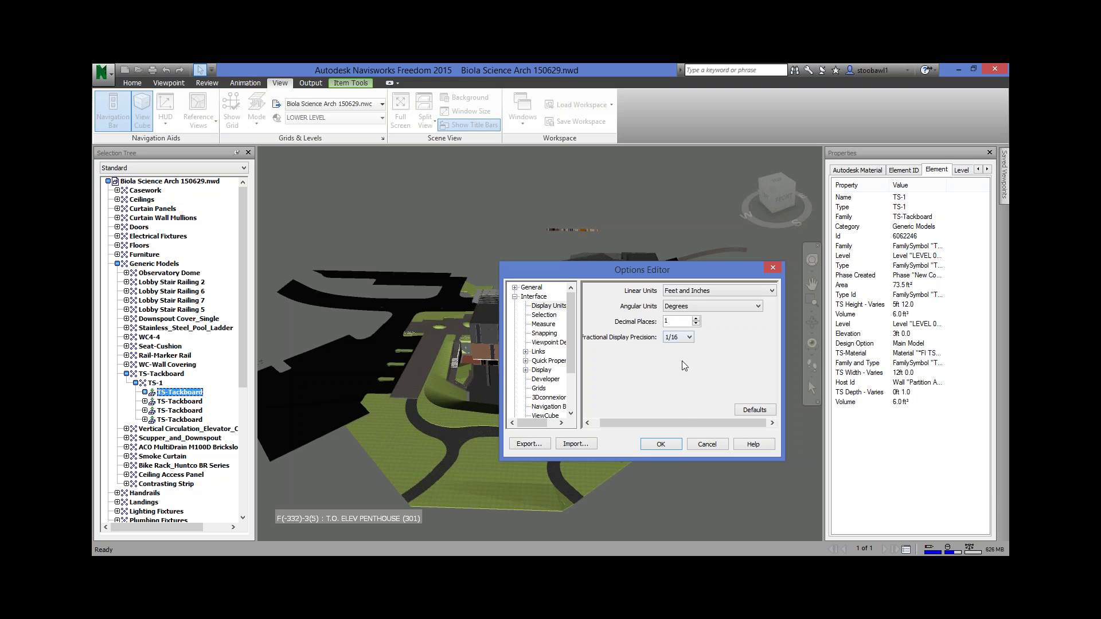
left_click(660, 444)
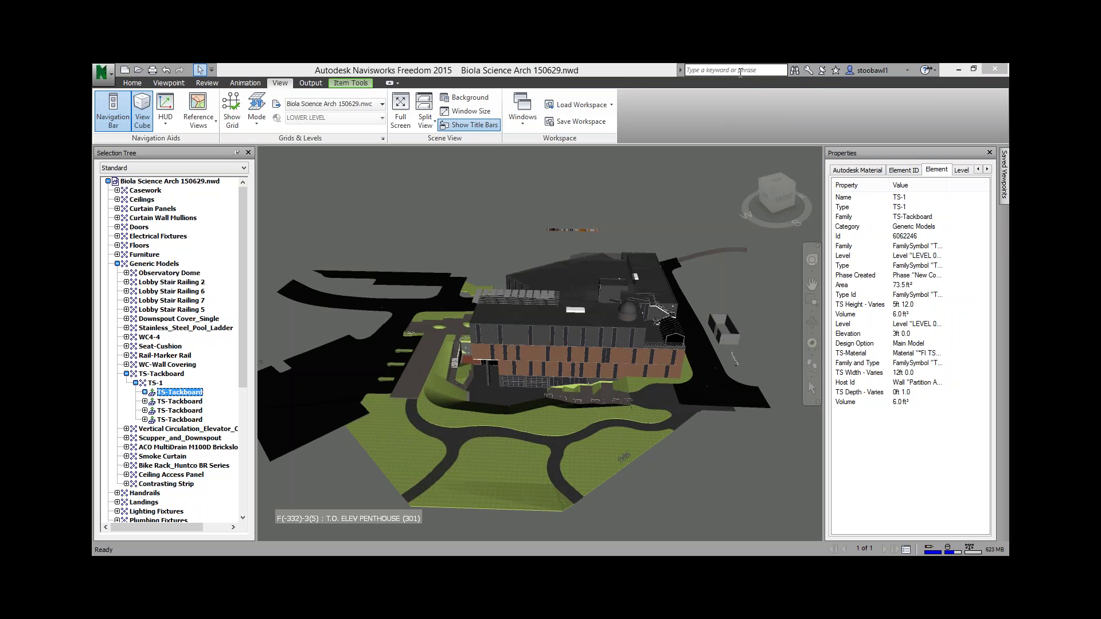
Search the online Navisworks Freedom help for "scale" and for "metric vs imperial".
left_click(739, 71)
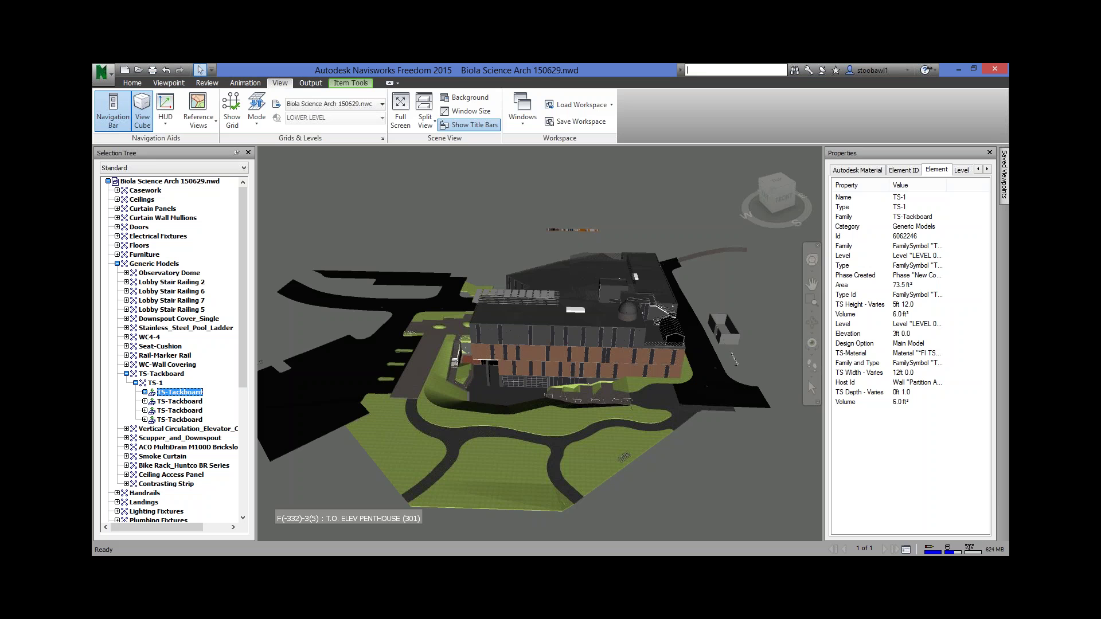
type("scale")
key("Return")
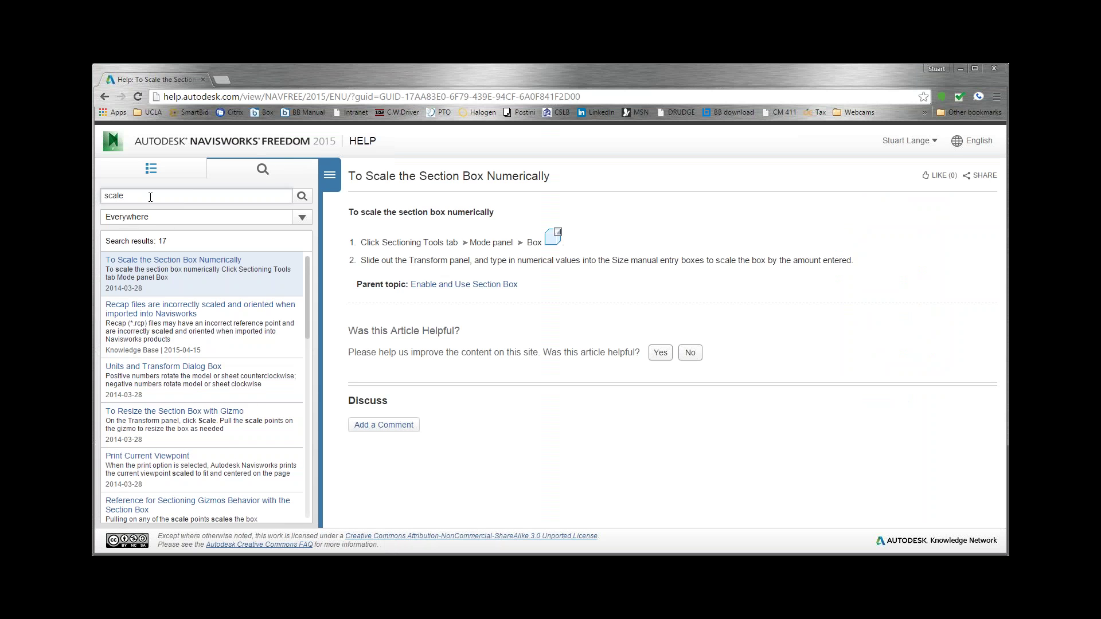
double_click(114, 197)
type("metric vs imperial")
key("Return")
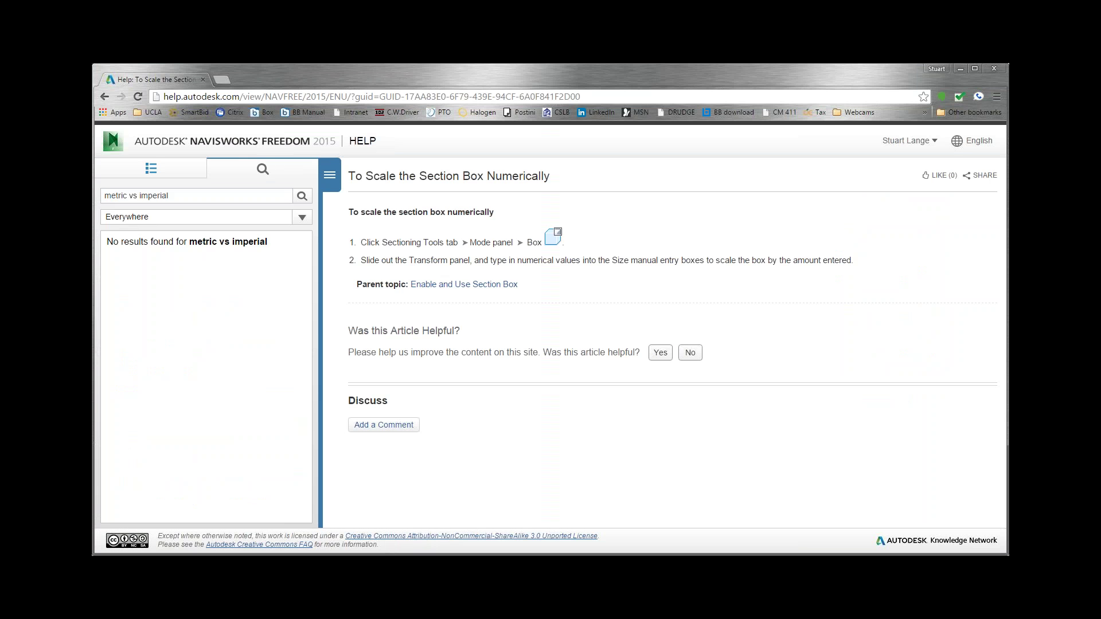
Search the help for "units", read the To Customize Display Units topic, and return to Navisworks by closing the help page.
left_click_drag(170, 197, 131, 197)
key("BackSpace")
key("BackSpace")
key("BackSpace")
key("BackSpace")
key("BackSpace")
key("BackSpace")
key("BackSpace")
type("unit")
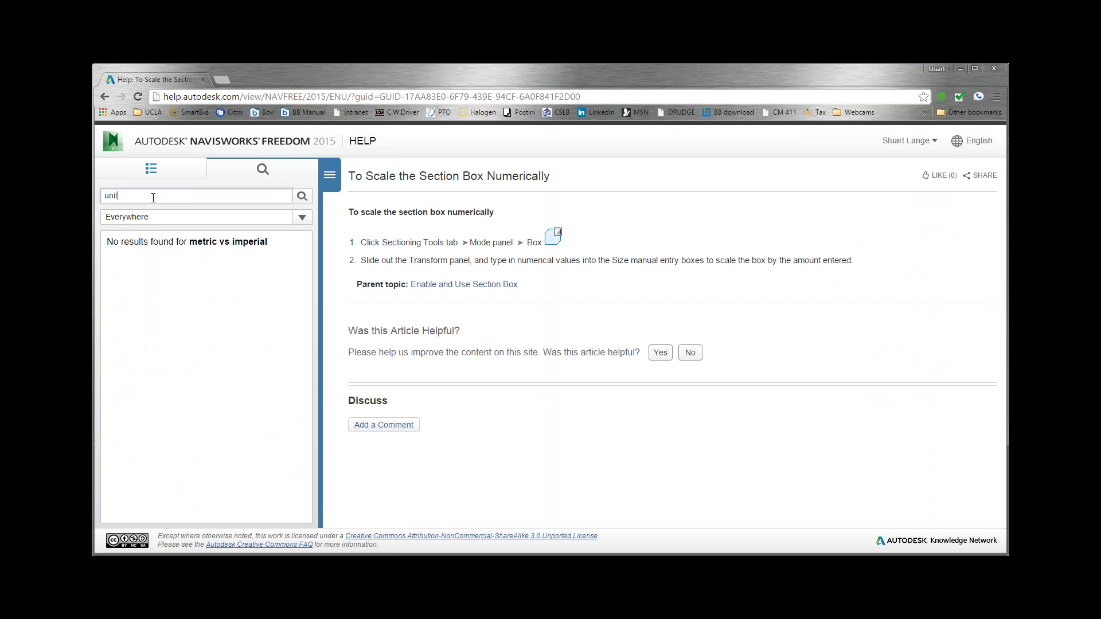
type("s")
key("Return")
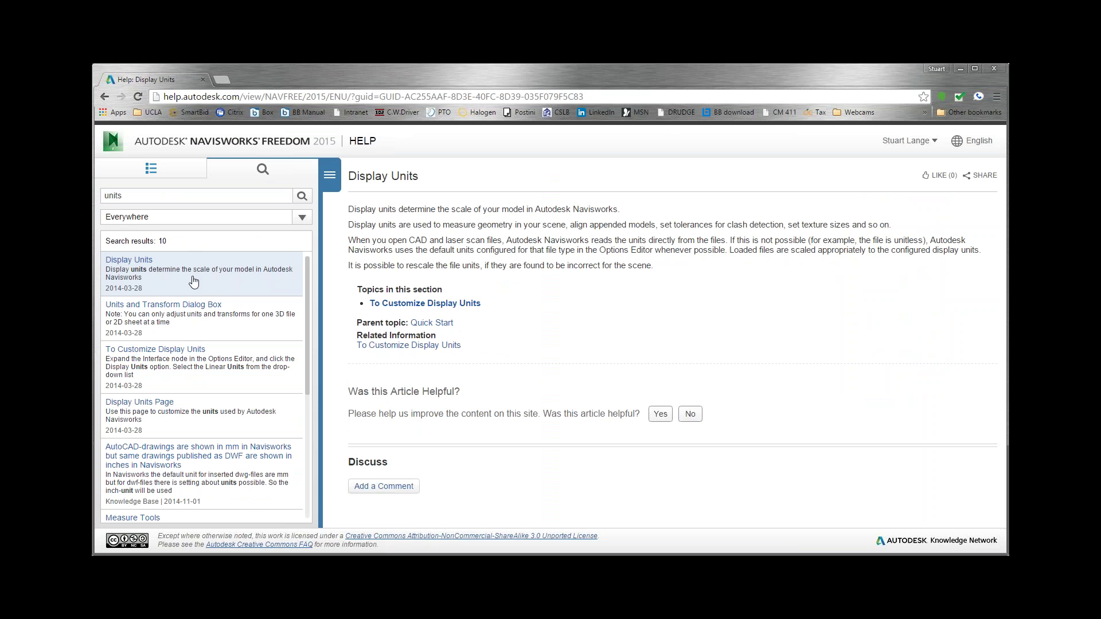
left_click(448, 304)
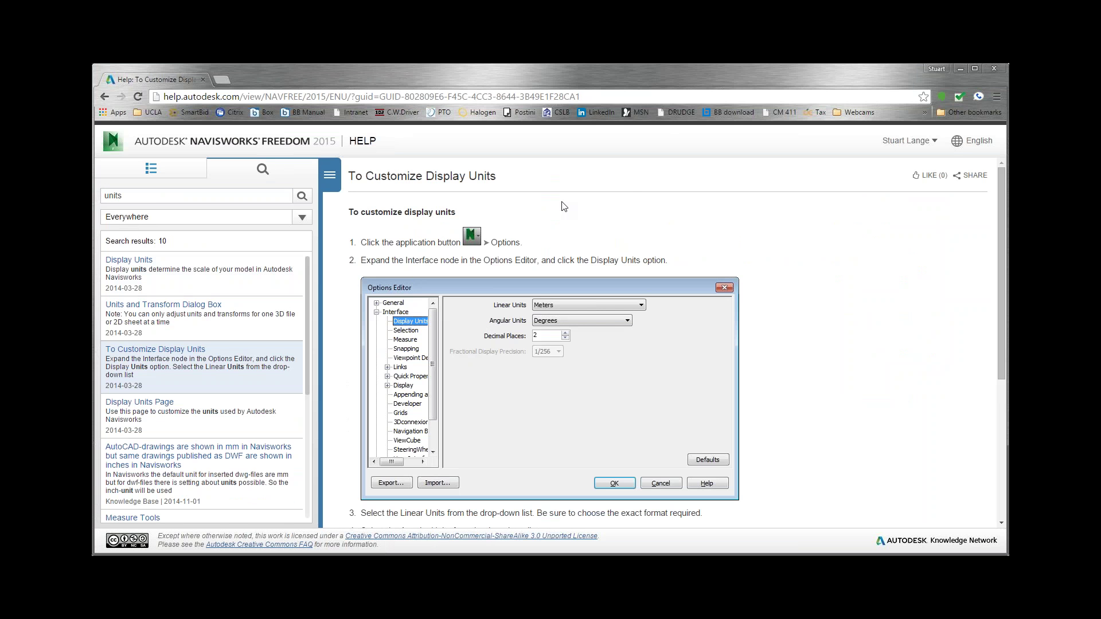
left_click(993, 69)
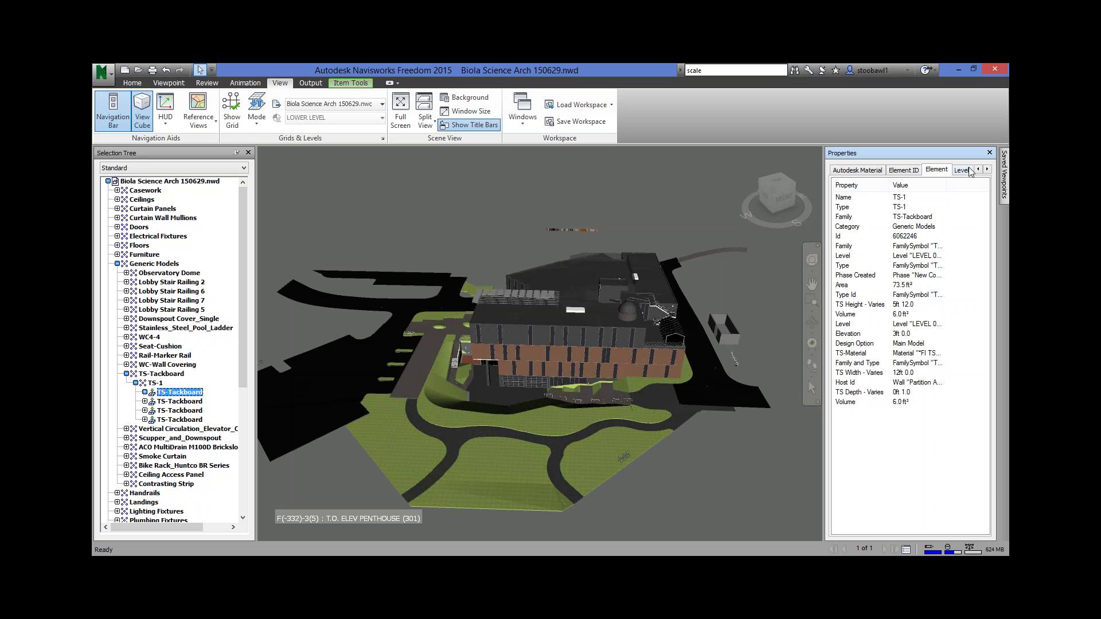
Show the Revit Type properties of the selected TS-Tackboard object.
left_click(986, 170)
left_click(987, 170)
left_click(987, 170)
left_click(942, 170)
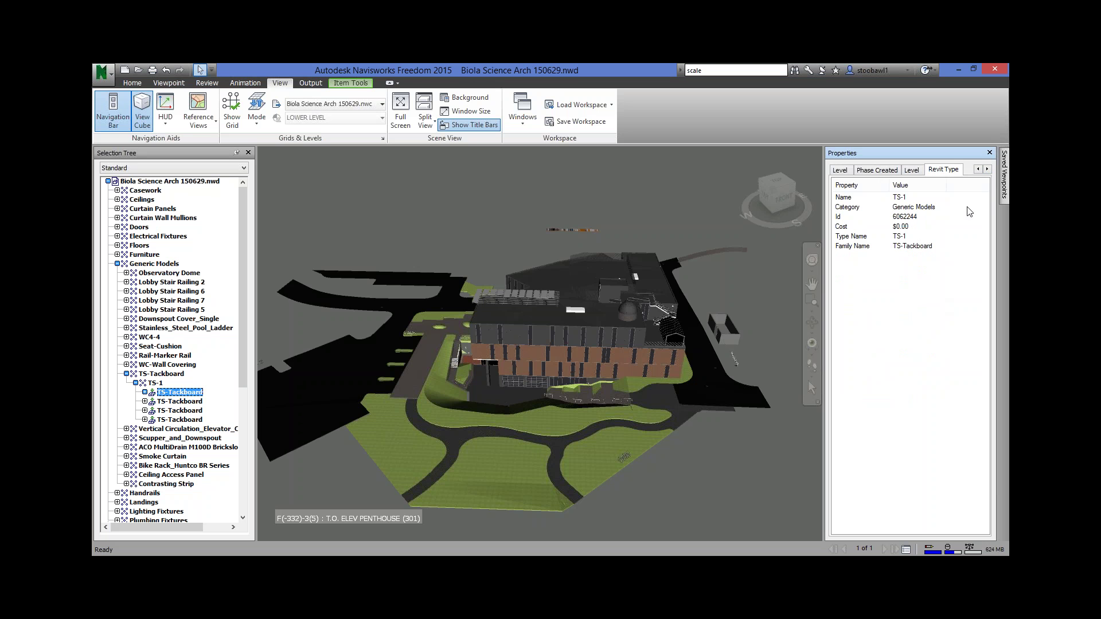
Show the Element properties of the selected TS-Tackboard object and widen the Value column to read its entries.
left_click(978, 169)
left_click(978, 170)
left_click(978, 169)
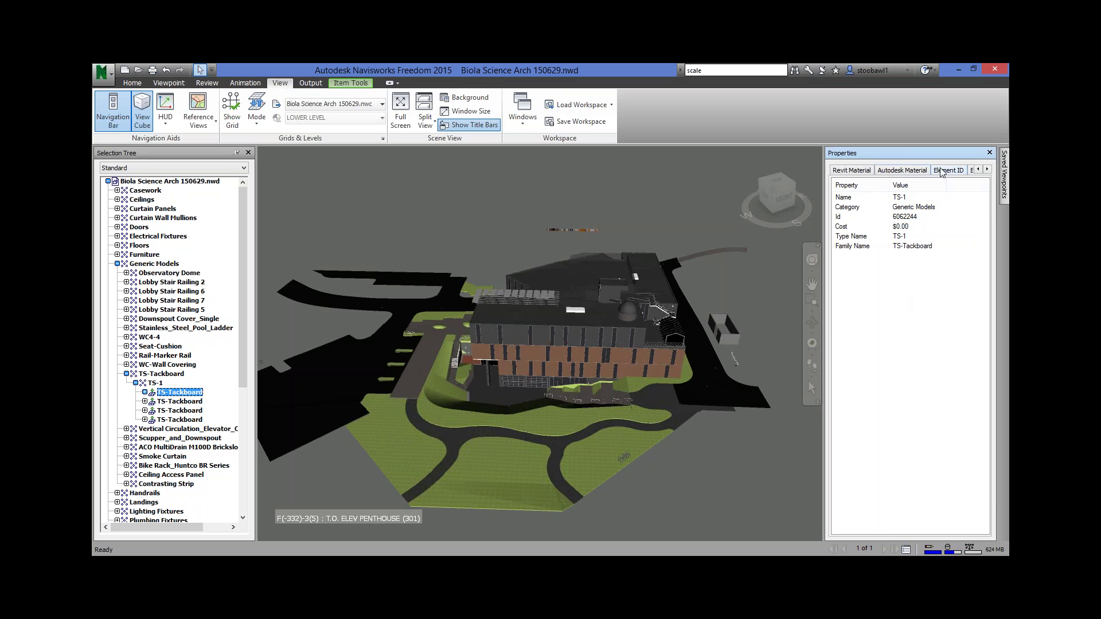
left_click(978, 169)
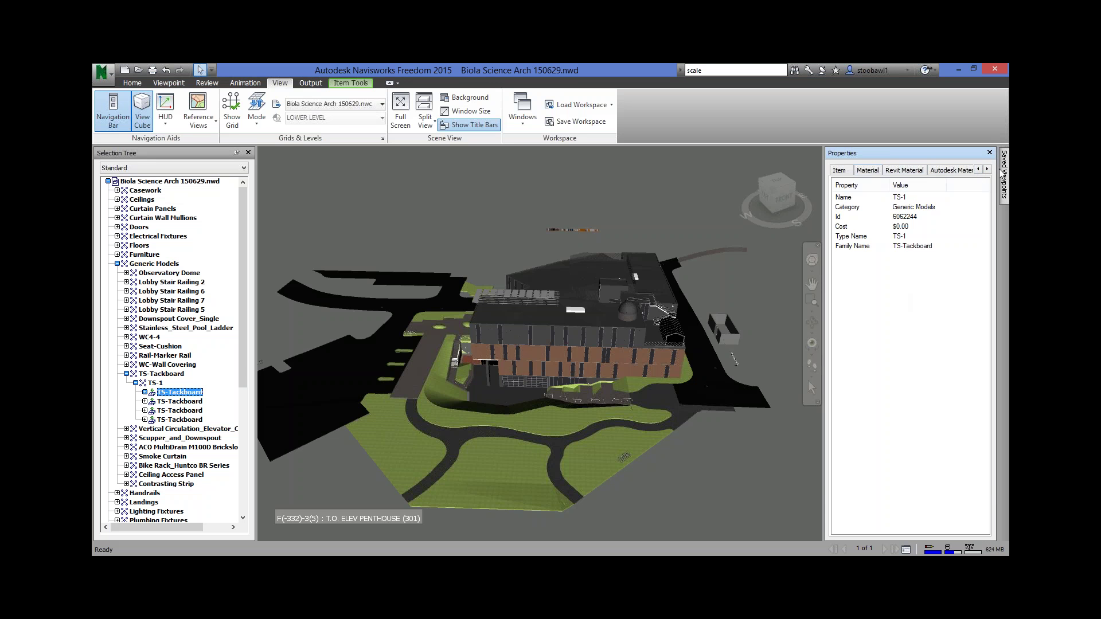
left_click(986, 169)
left_click(987, 169)
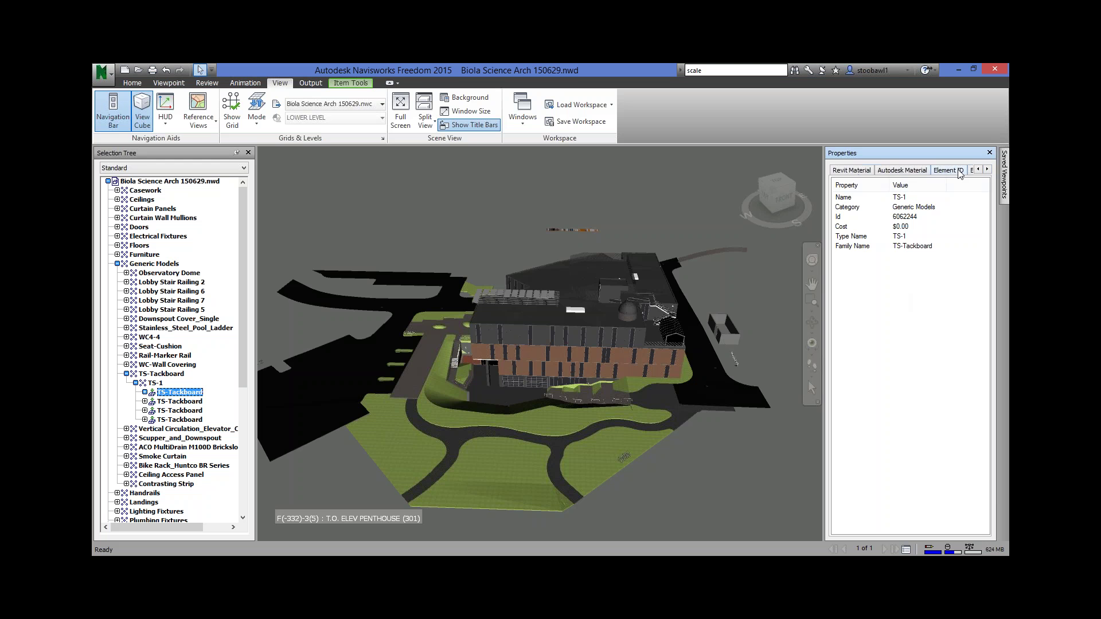
left_click(987, 169)
left_click(937, 170)
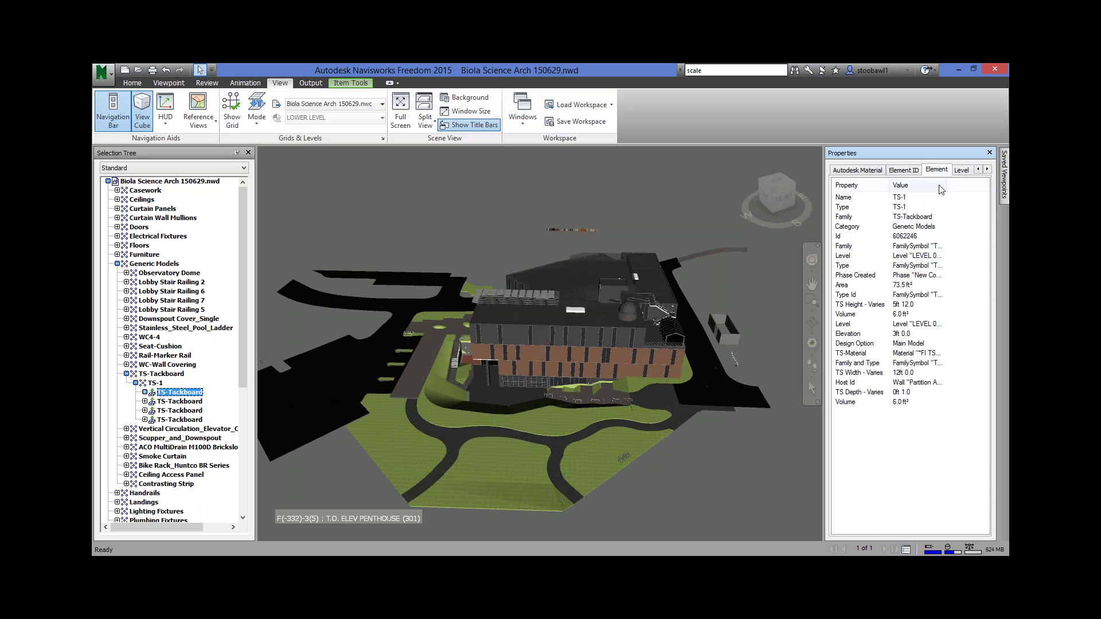
left_click_drag(950, 185, 986, 184)
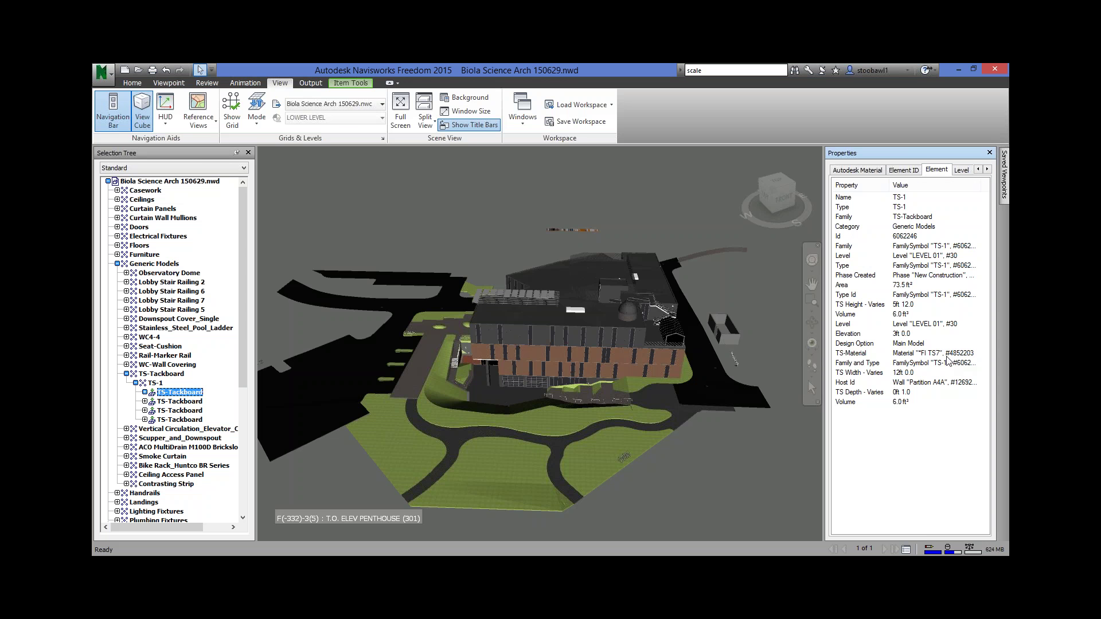
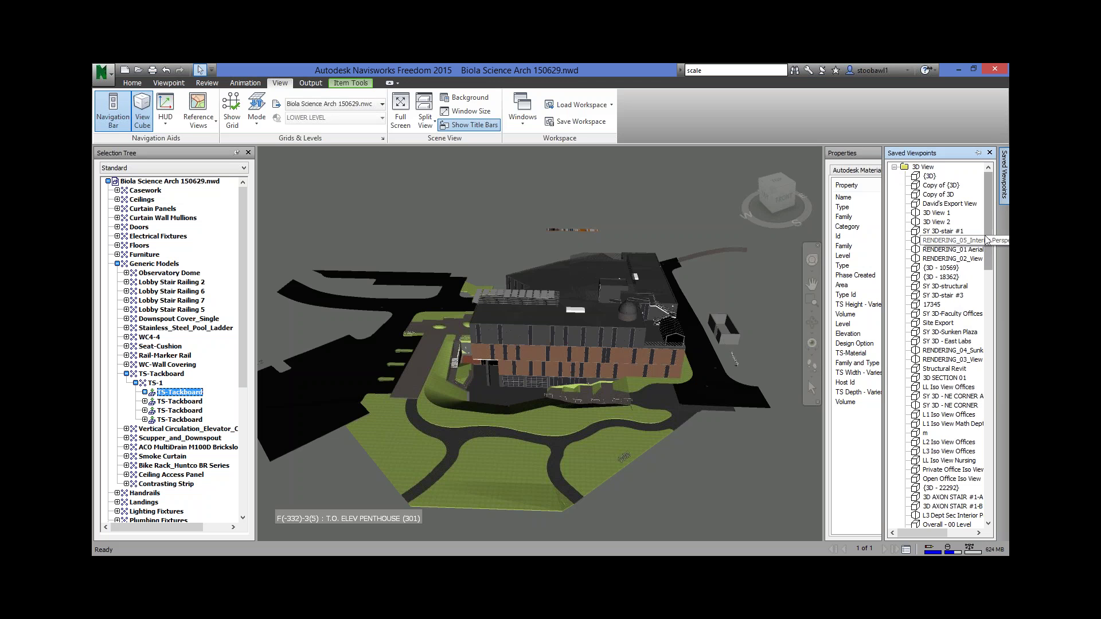
View the saved viewpoints HALLWAY - NICHE, Site Export, 3D View 1 and SY 3D-stair #1.
left_click_drag(988, 253, 996, 340)
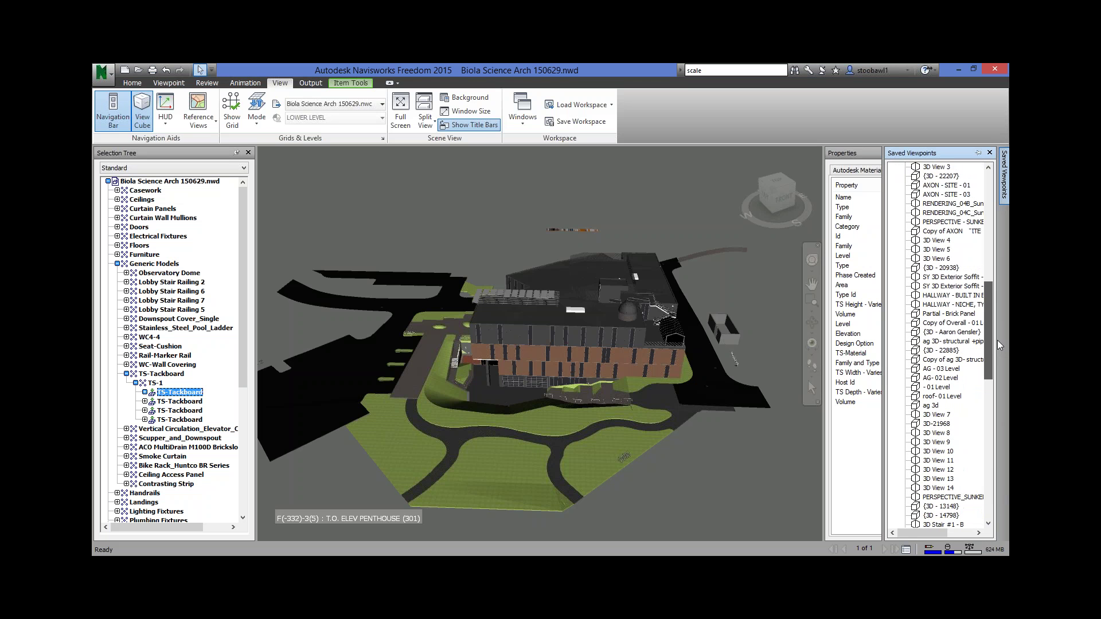
left_click(935, 306)
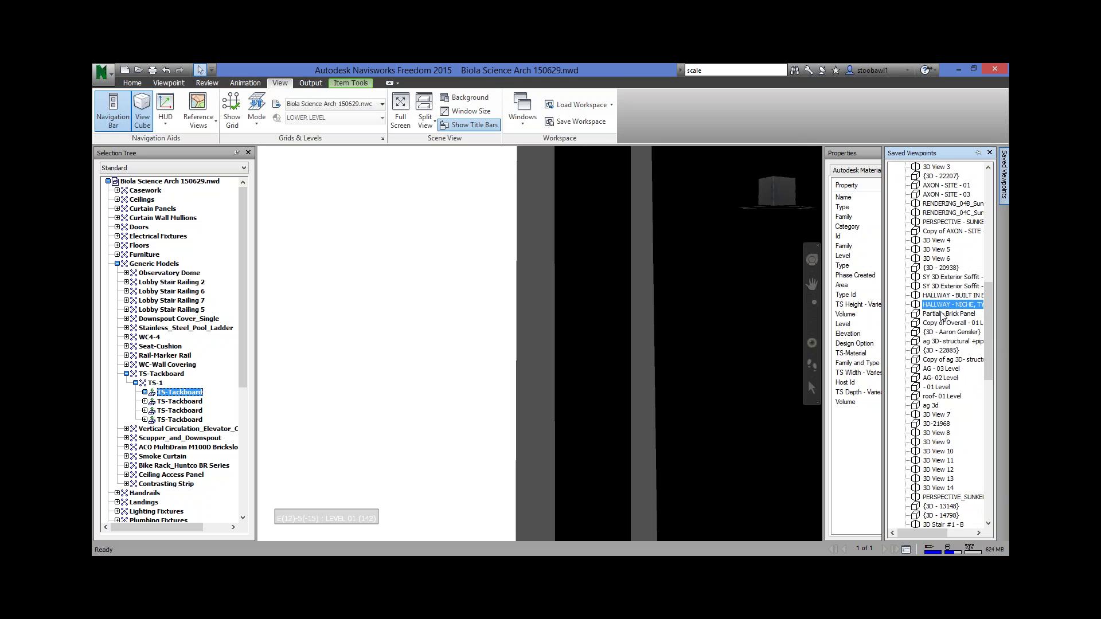
left_click_drag(989, 350, 979, 261)
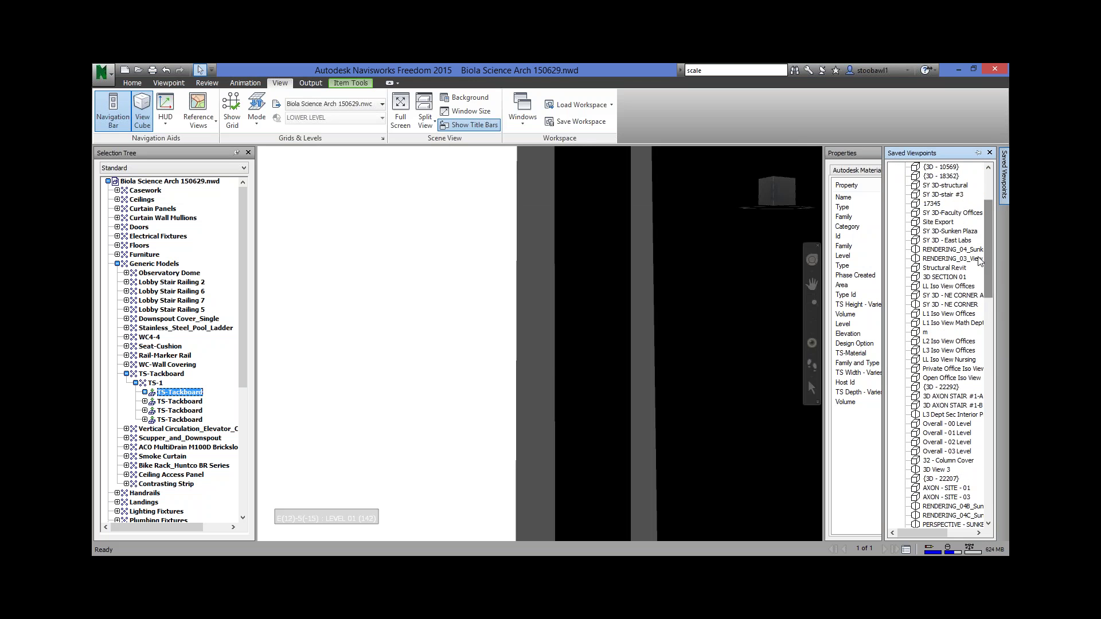
left_click(938, 222)
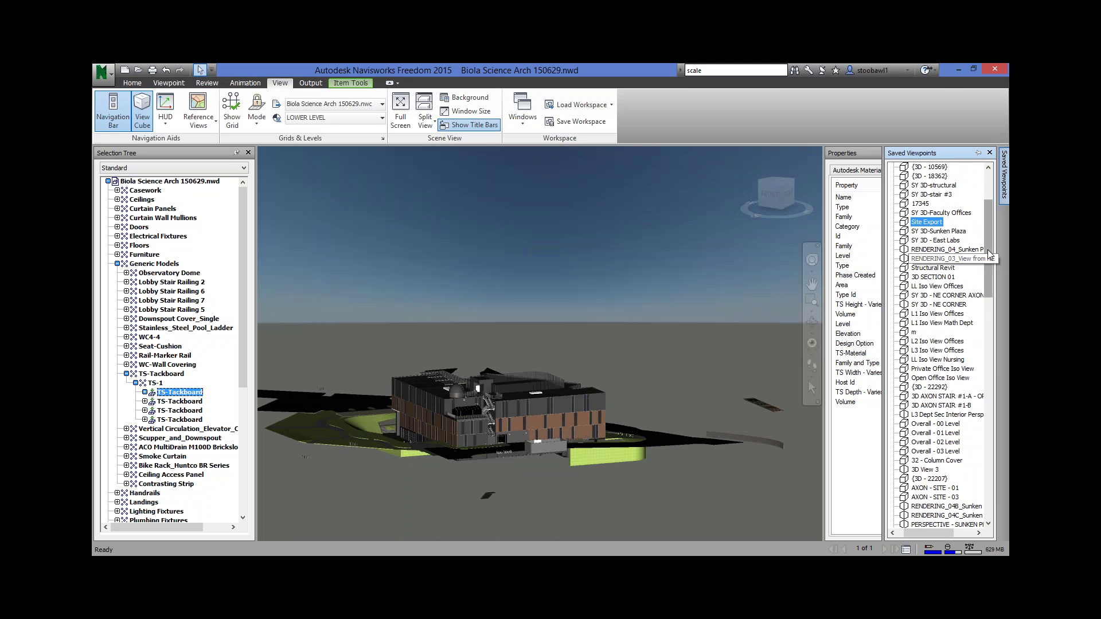
left_click_drag(990, 254, 991, 217)
left_click(932, 214)
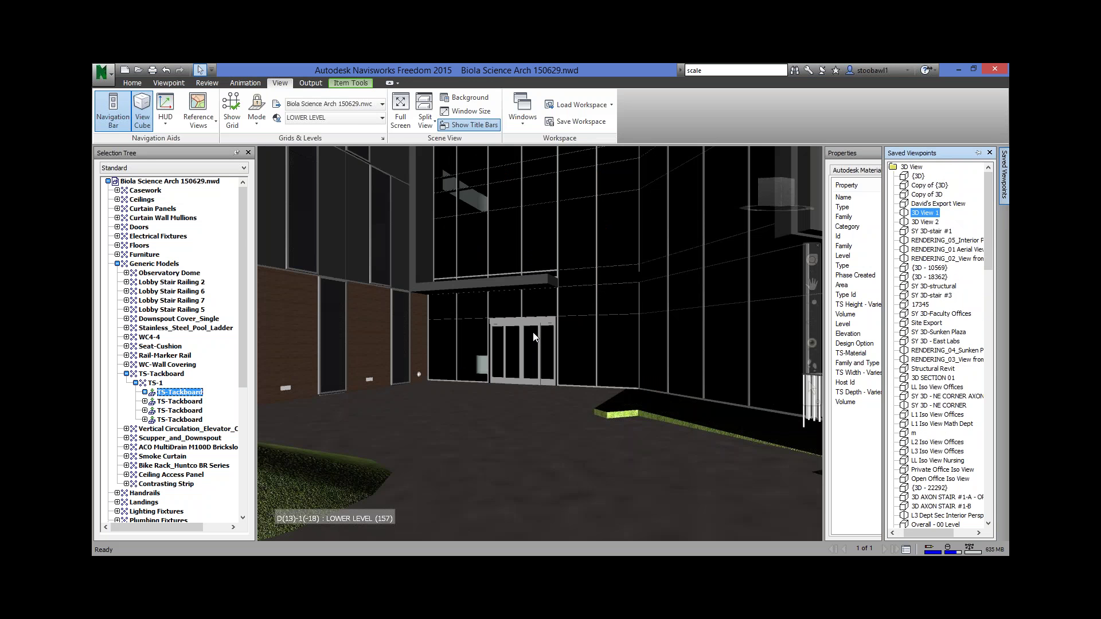
left_click(926, 232)
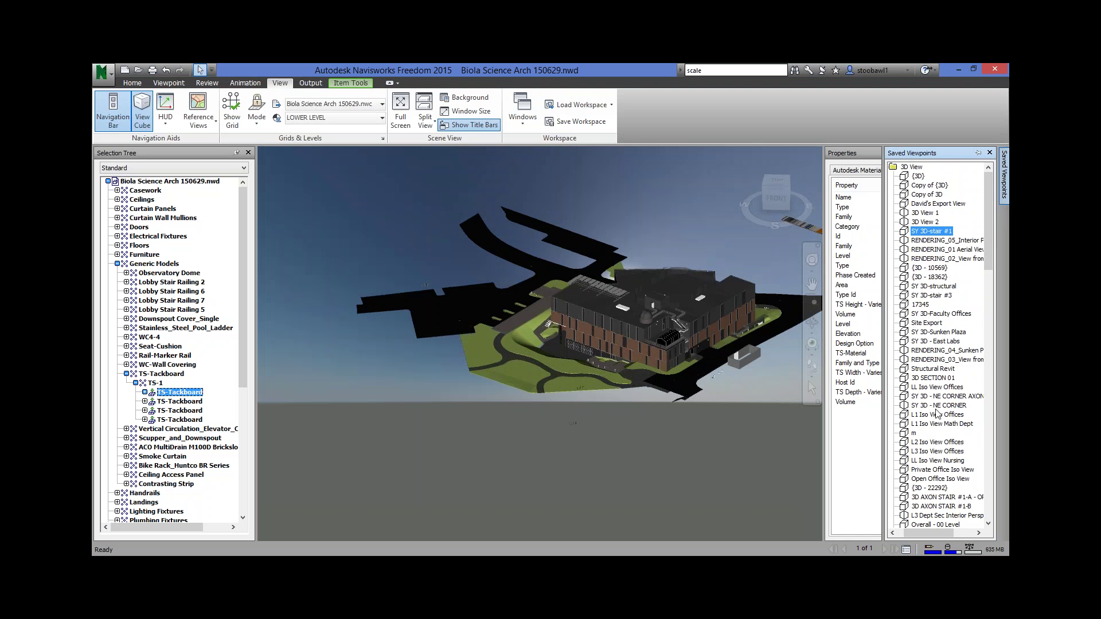
View the saved viewpoints L2 Iso View Offices, 3D - Column Cover, 3D View 28 and 3D View 26.
left_click(935, 443)
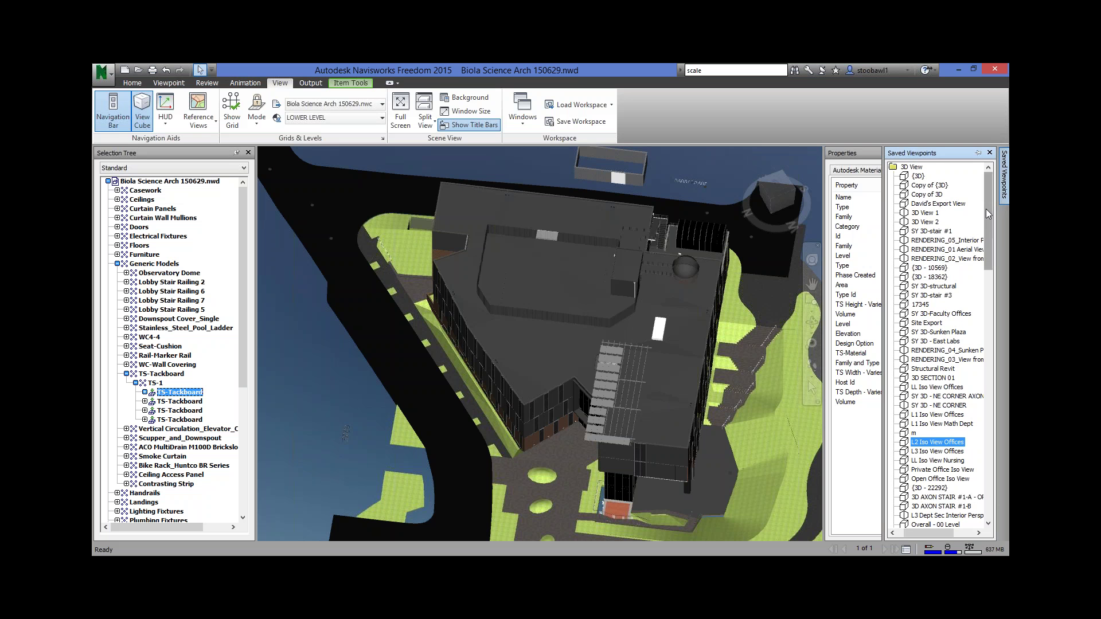
scroll(962, 401, "down", 15)
left_click(930, 461)
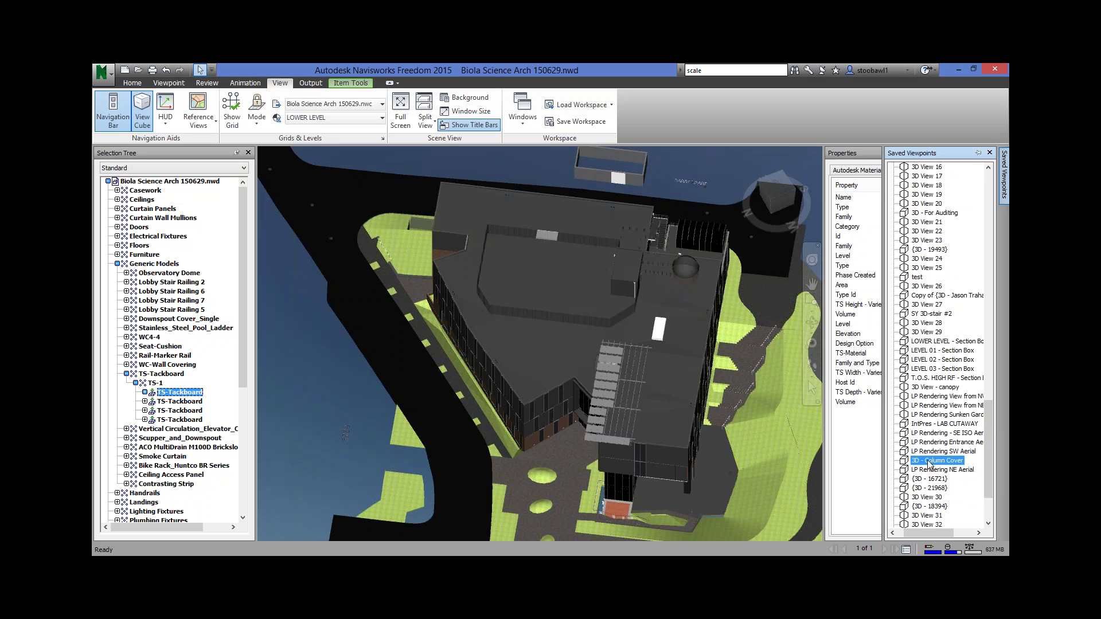
left_click(926, 324)
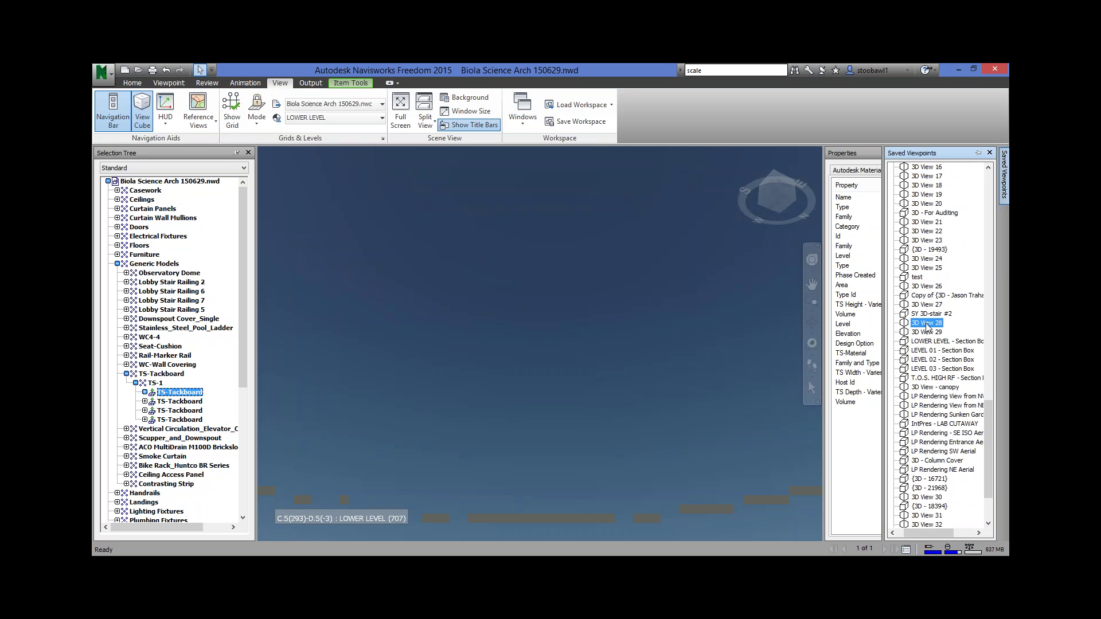
left_click(927, 287)
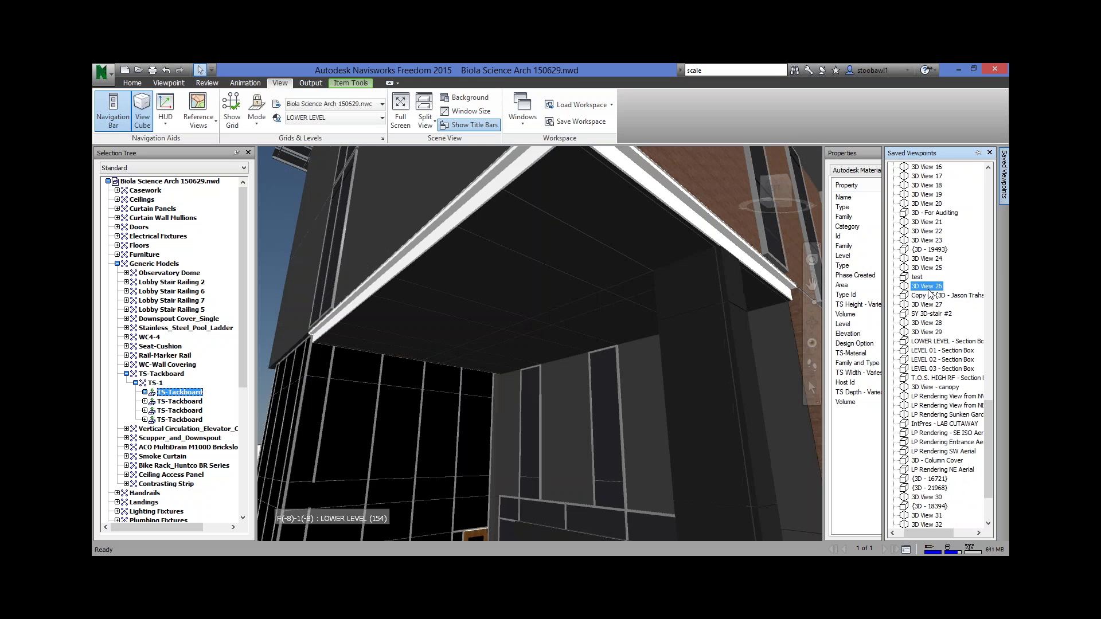
Collapse the 3D View folder of saved viewpoints and return the model to its home view.
left_click_drag(990, 435, 964, 214)
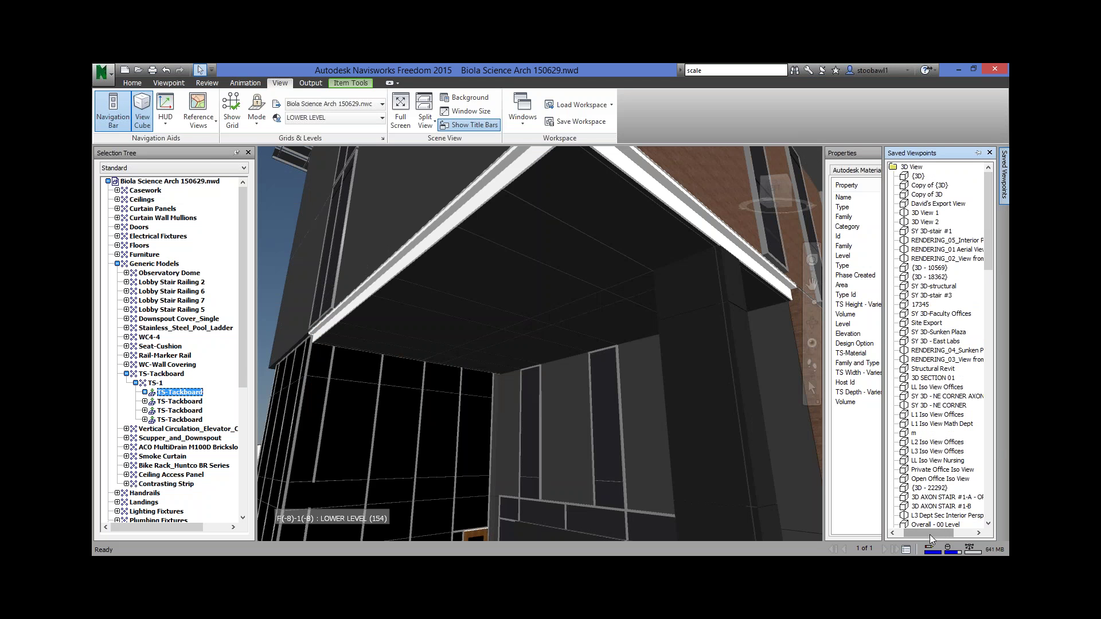
left_click_drag(941, 532, 934, 532)
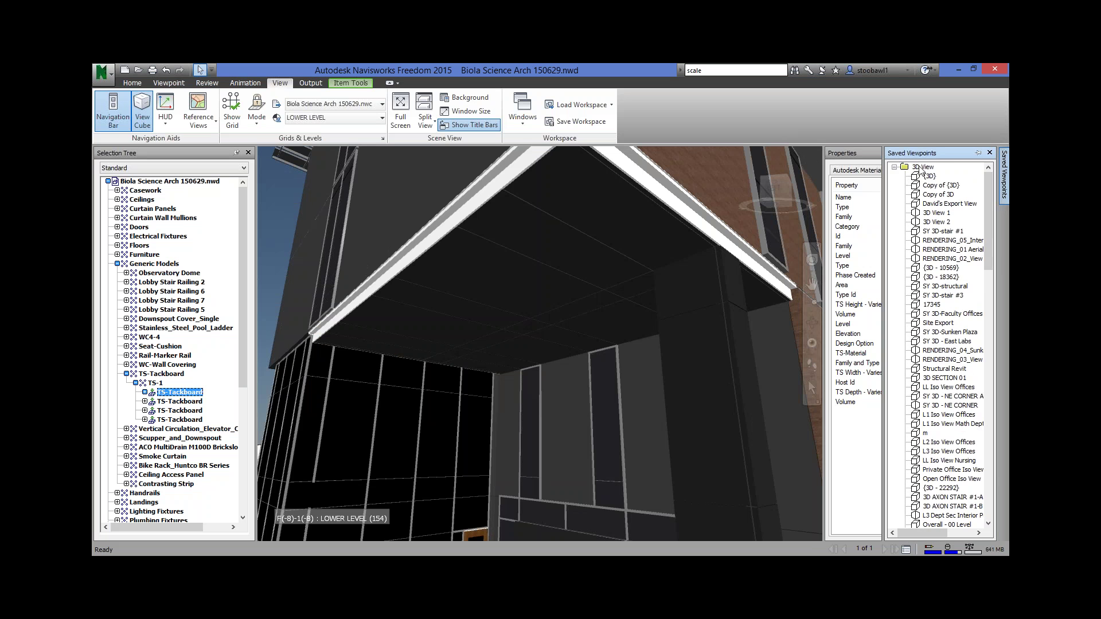
left_click(894, 167)
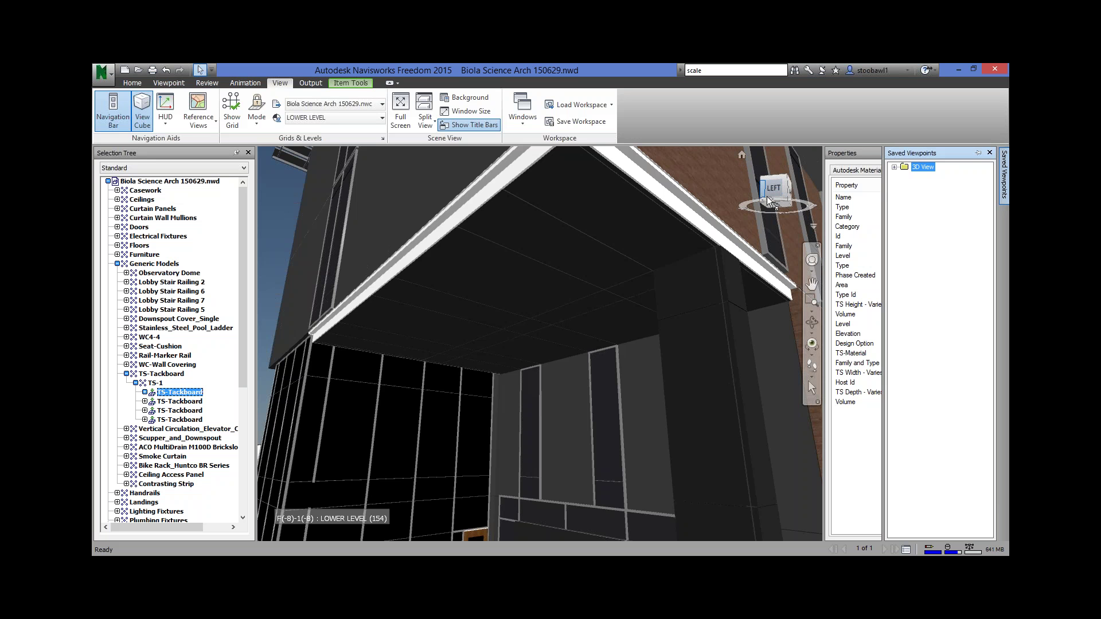
left_click(742, 153)
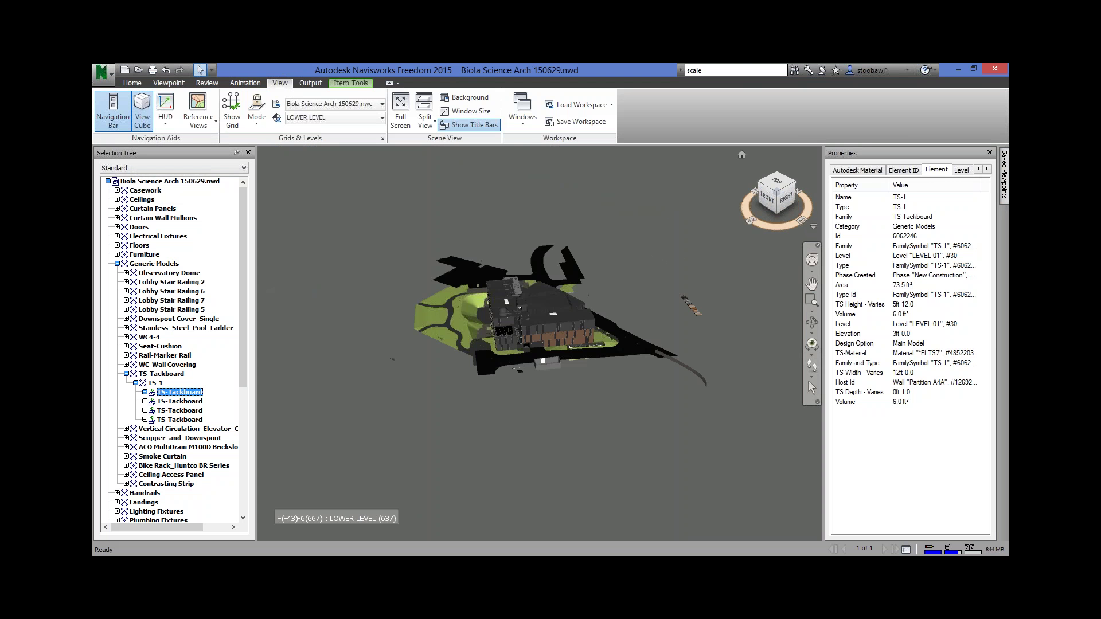
Highlight the whole Biola Science Arch 150629.nwd model and its Floors category in the top view, and clear the selection.
left_click(779, 184)
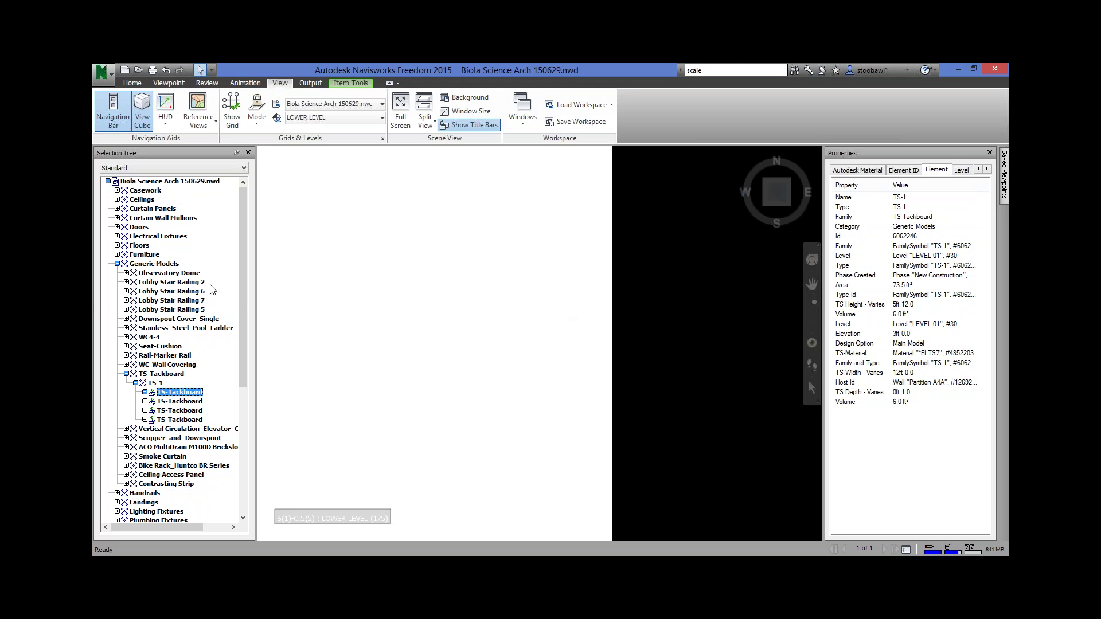
left_click(140, 181)
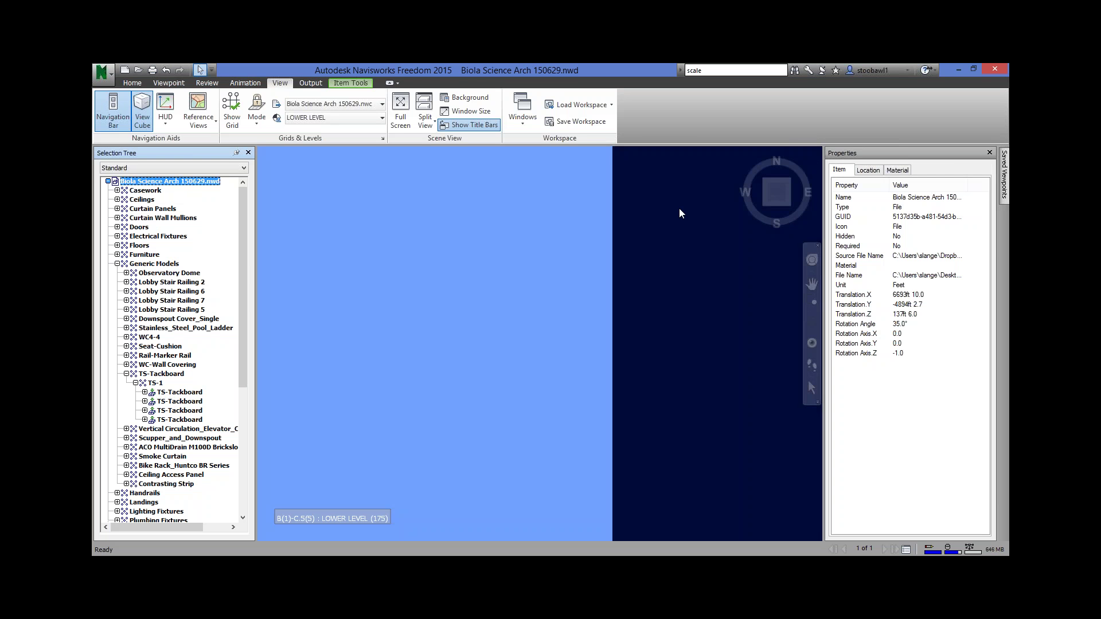
left_click(776, 192)
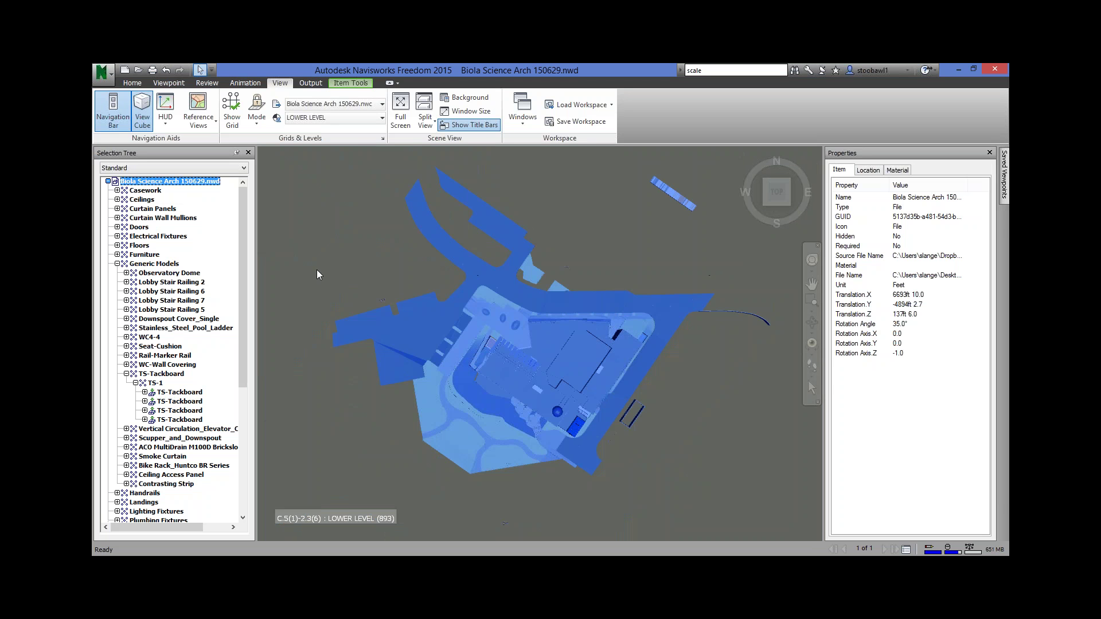
left_click(138, 247)
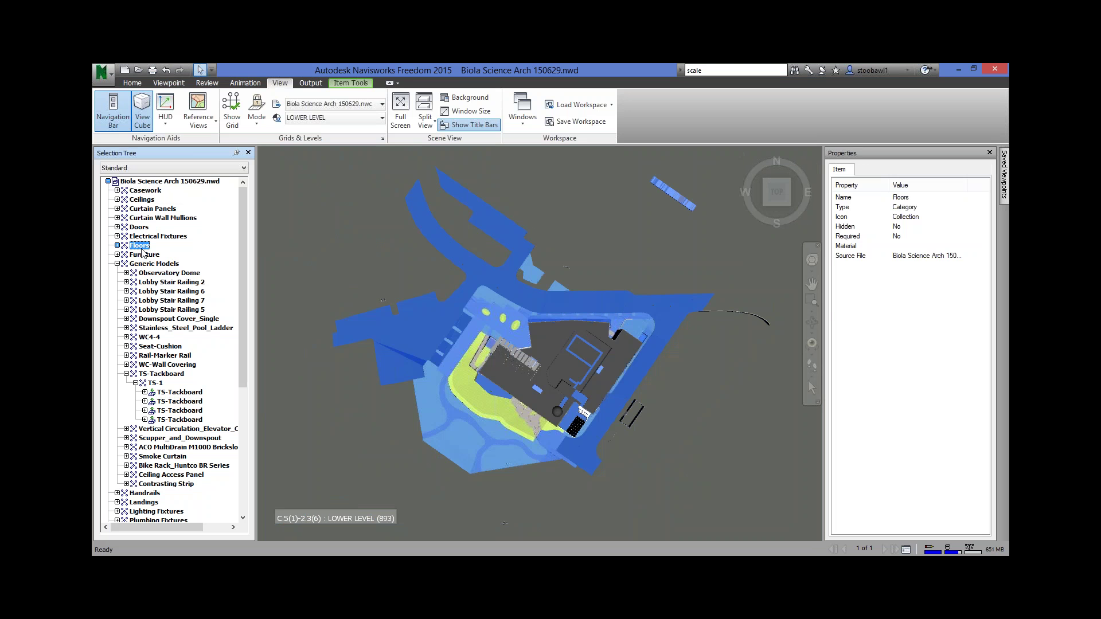
left_click(619, 238)
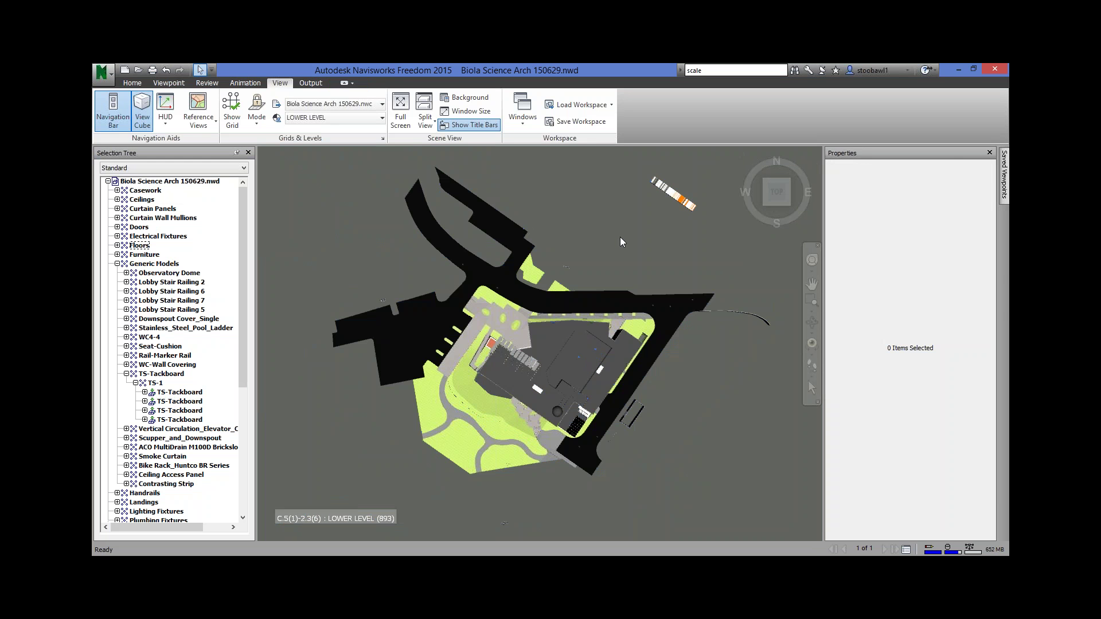
Inspect the Element properties of the Planted Landscape and Hardscape - non-entrance floors in an isometric view, and clear the selection.
left_click(765, 205)
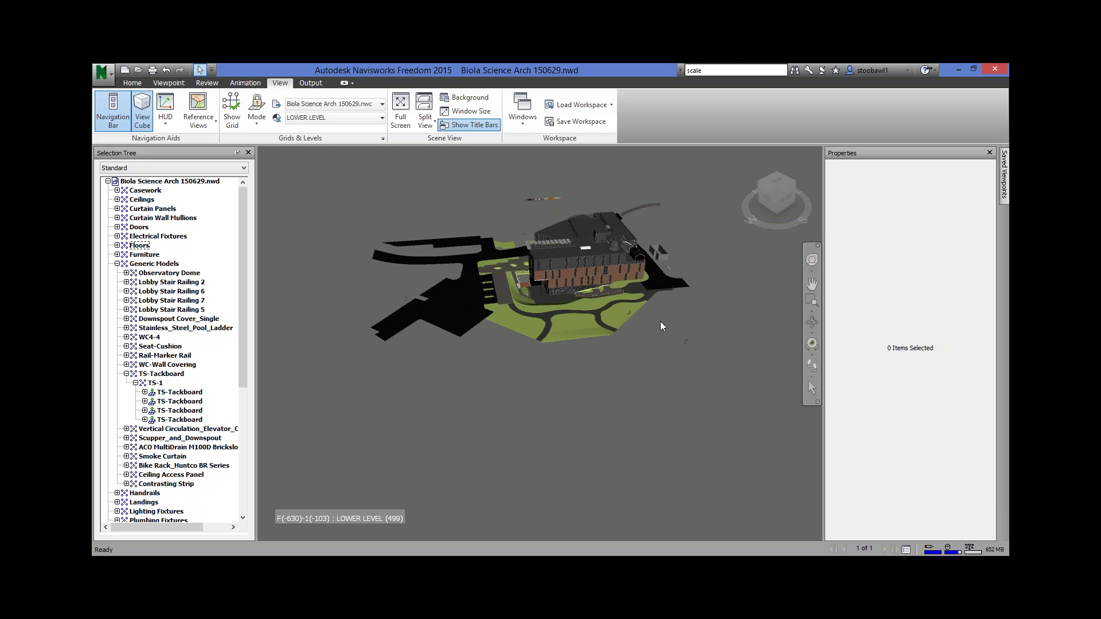
left_click(630, 316)
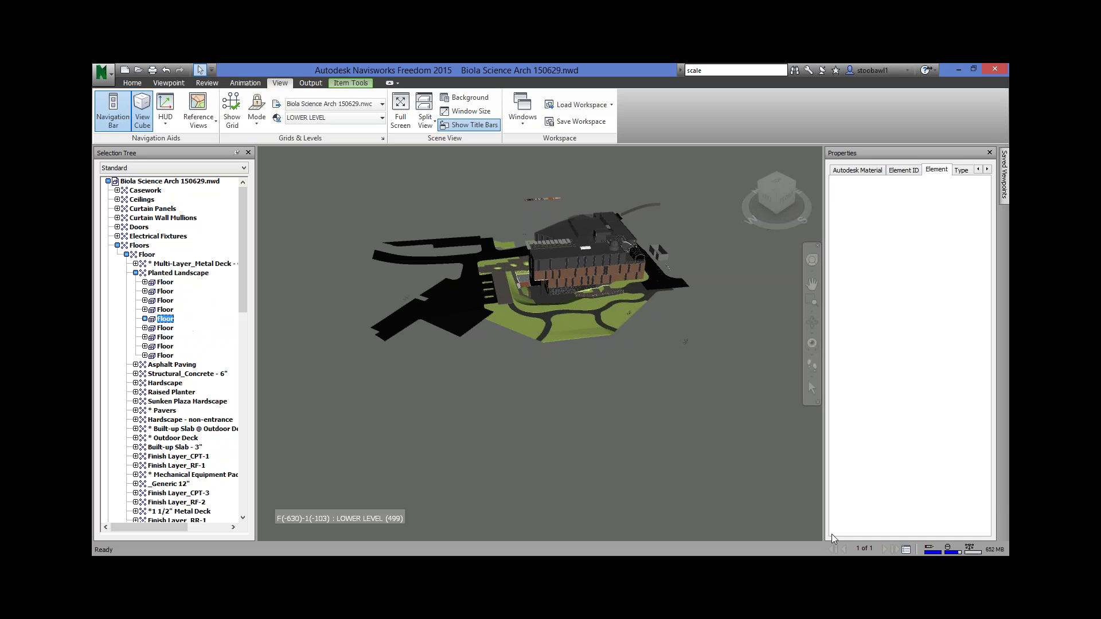
left_click(545, 328)
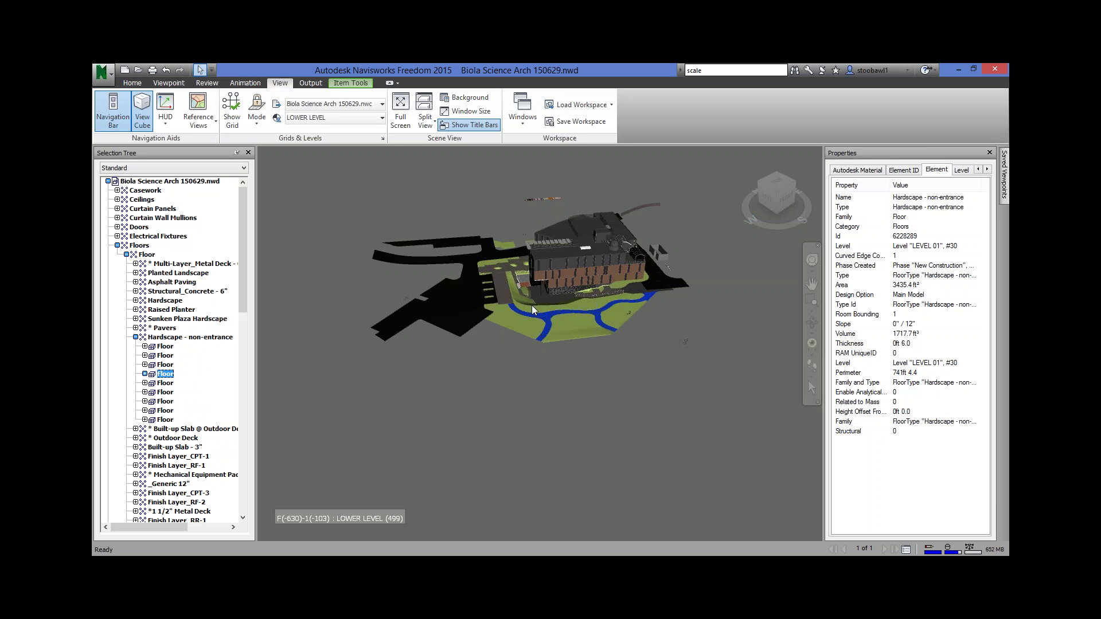
left_click(531, 305)
left_click(526, 324)
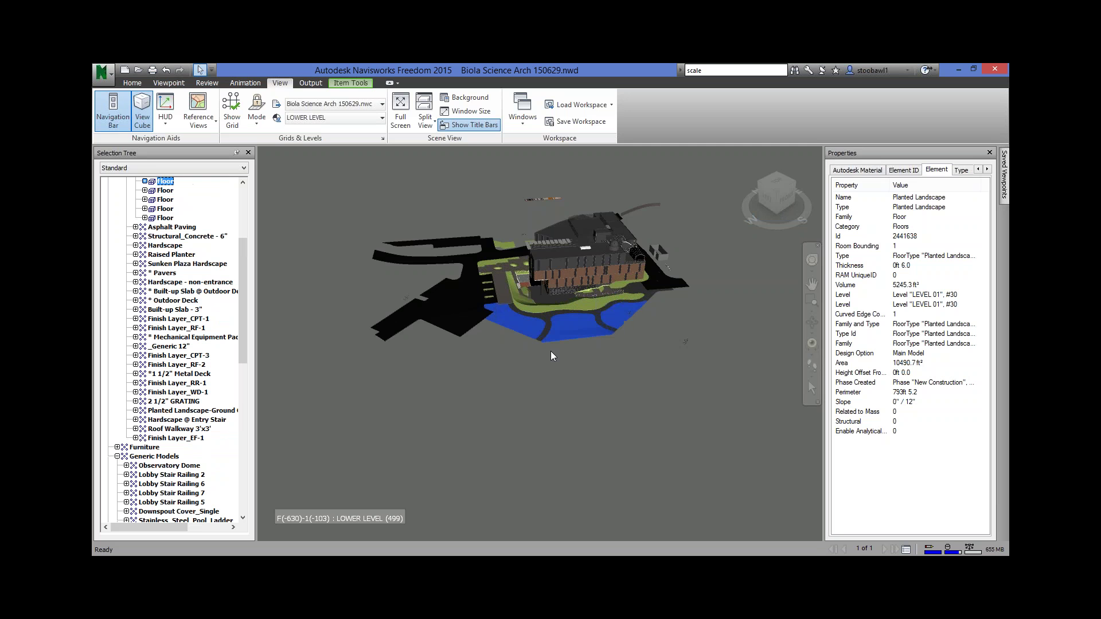
left_click(657, 367)
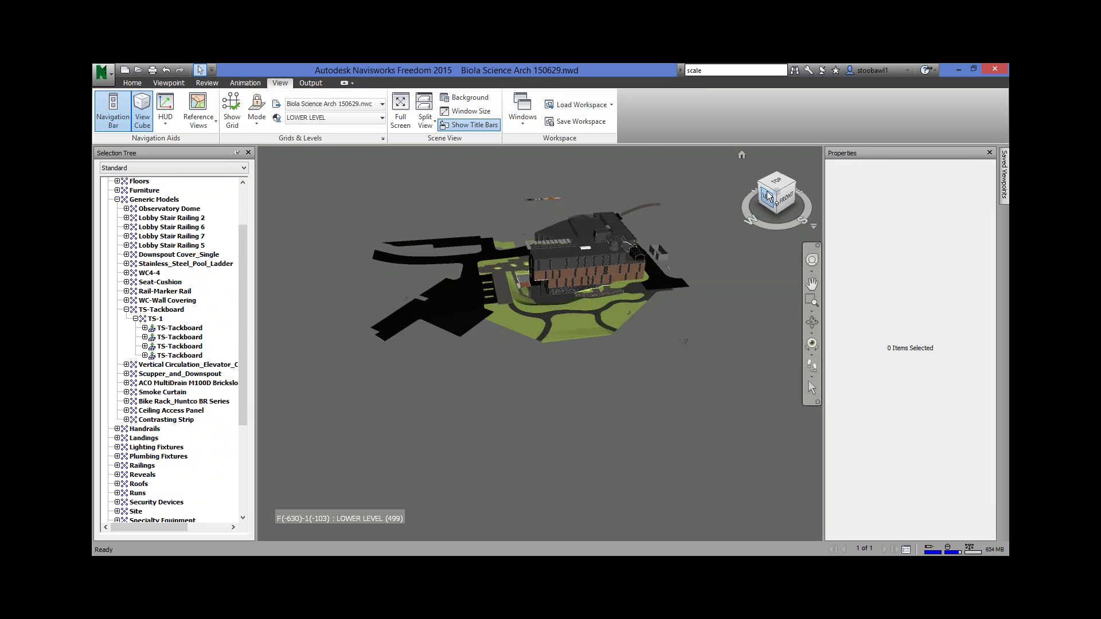
View the building from the left side and several other angles, finishing with the front view.
mouse_move(775, 195)
left_mouse_down()
mouse_move(788, 213)
mouse_move(775, 197)
left_mouse_up()
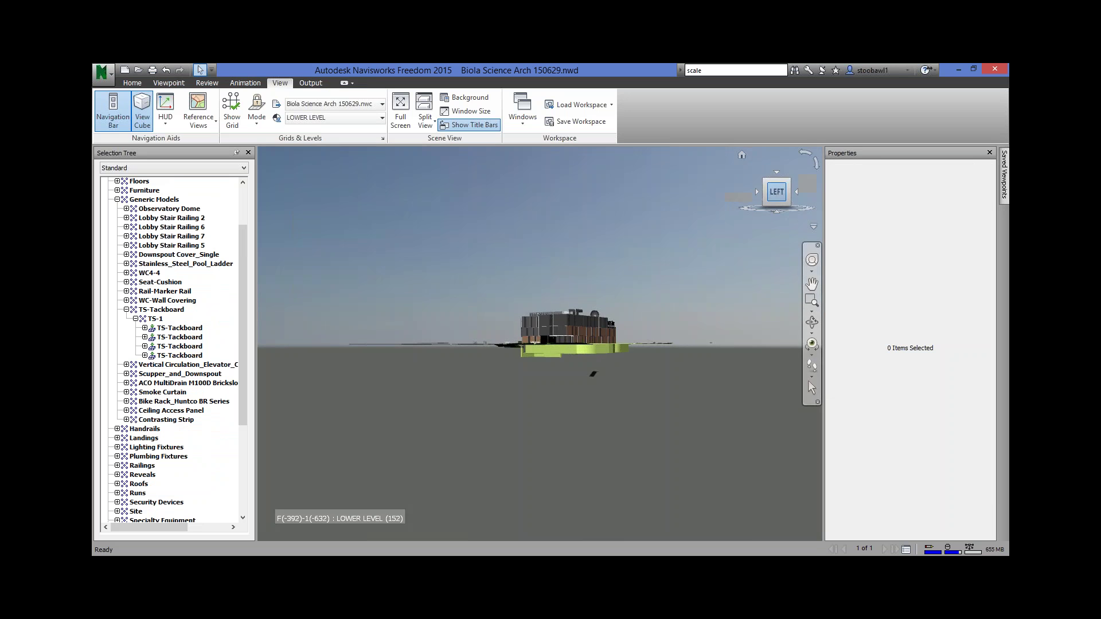
left_click(768, 198)
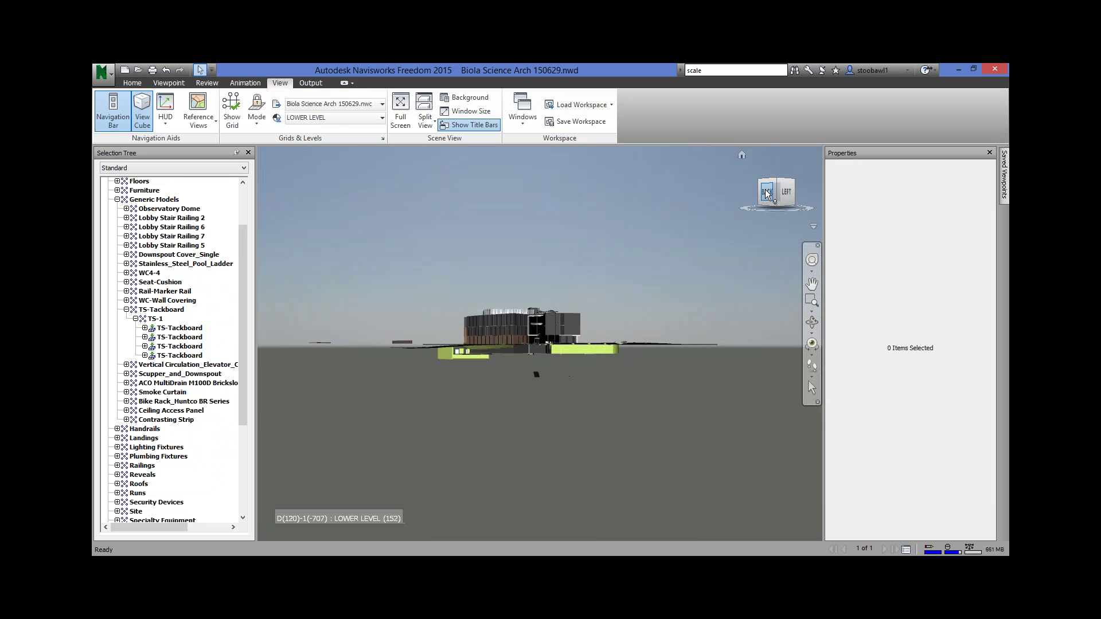
left_click(771, 202)
mouse_move(773, 207)
left_mouse_down()
mouse_move(774, 180)
mouse_move(779, 218)
left_mouse_up()
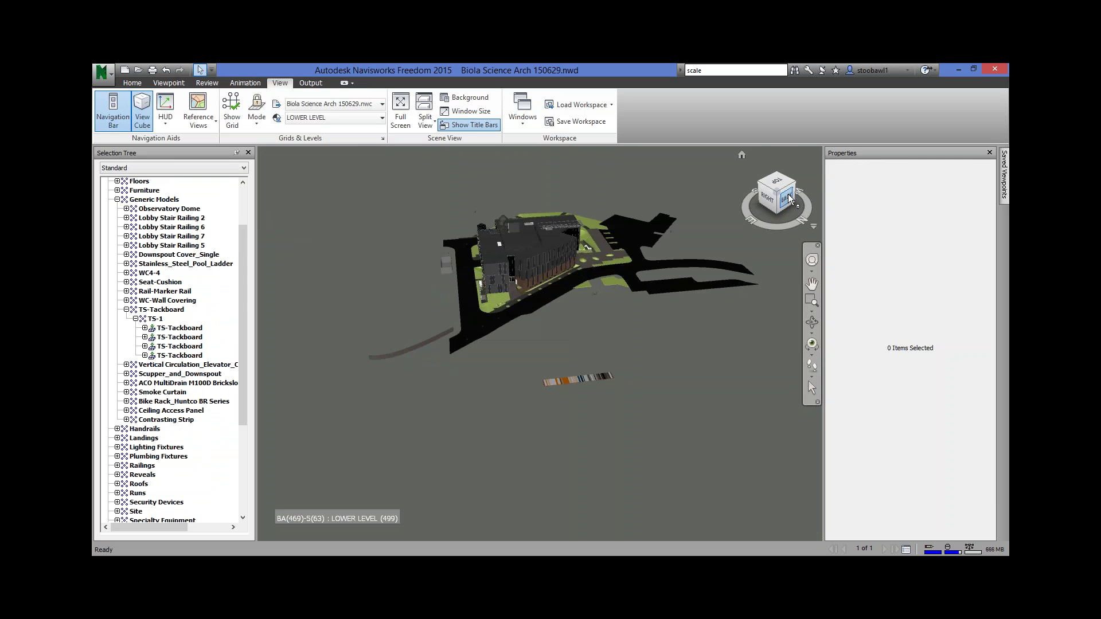
mouse_move(790, 200)
left_mouse_down()
mouse_move(736, 200)
mouse_move(509, 411)
mouse_move(588, 464)
left_mouse_up()
mouse_move(685, 225)
middle_mouse_down("shift")
mouse_move(285, 215)
mouse_move(370, 237)
middle_mouse_up("shift")
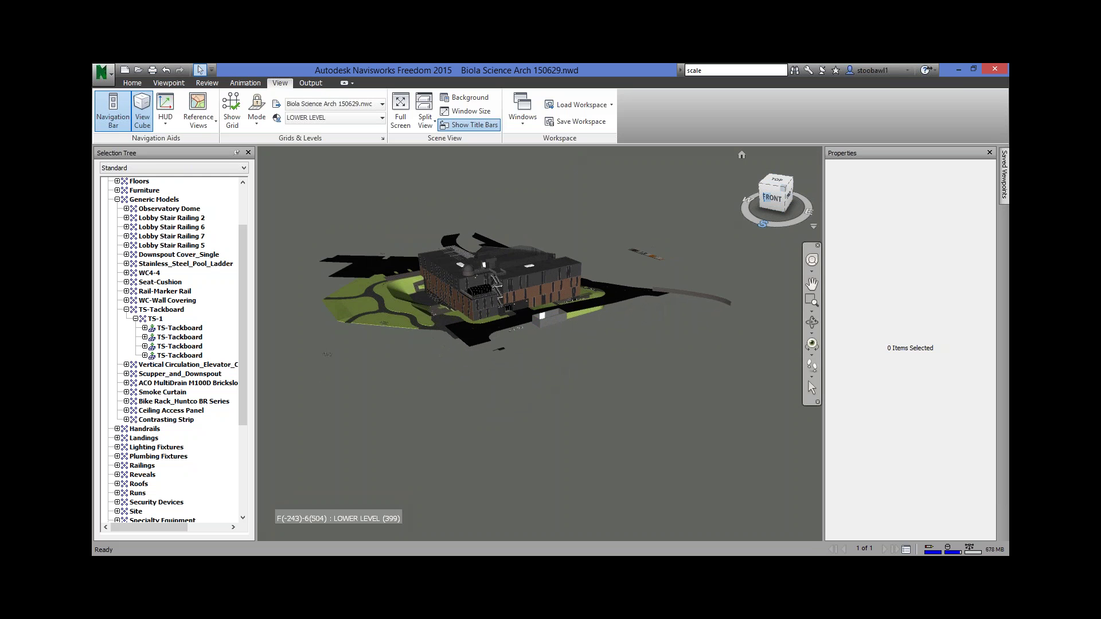
left_click(764, 228)
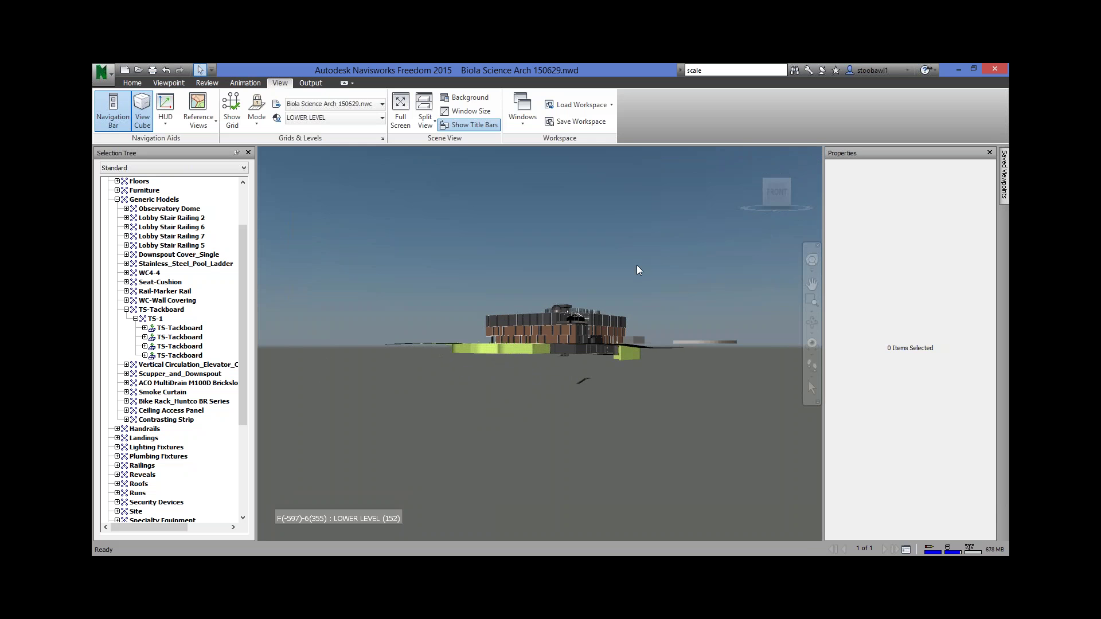
Examine the roof, the observatory dome and the paved area beside the sloped lawn from an elevated angle.
mouse_move(775, 194)
left_mouse_down()
mouse_move(763, 209)
mouse_move(777, 192)
left_mouse_up()
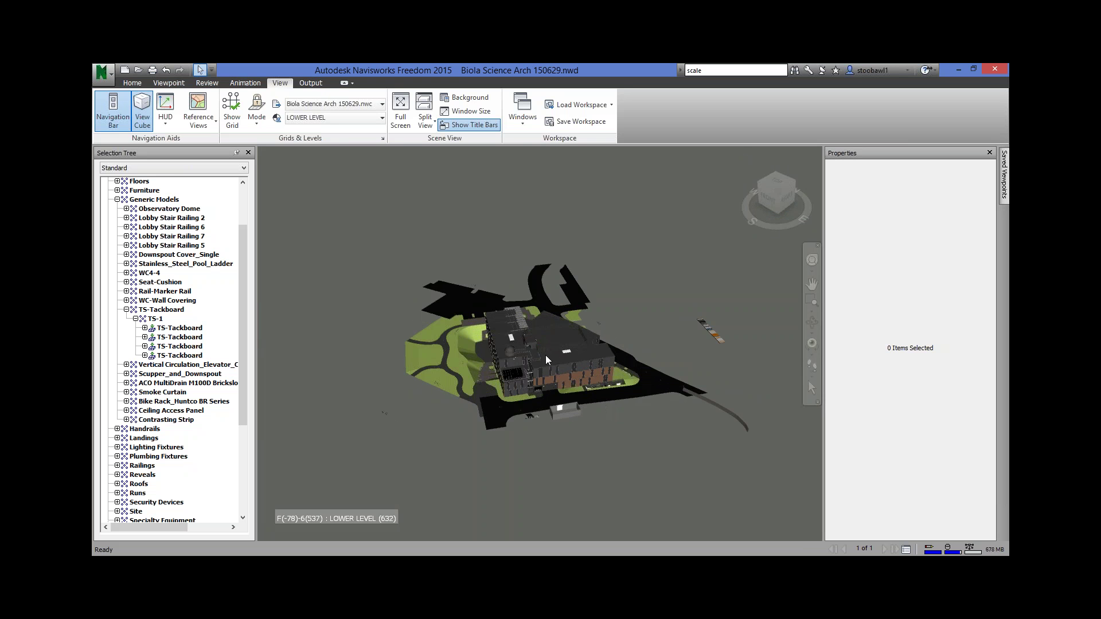
scroll(499, 321, "up", 6)
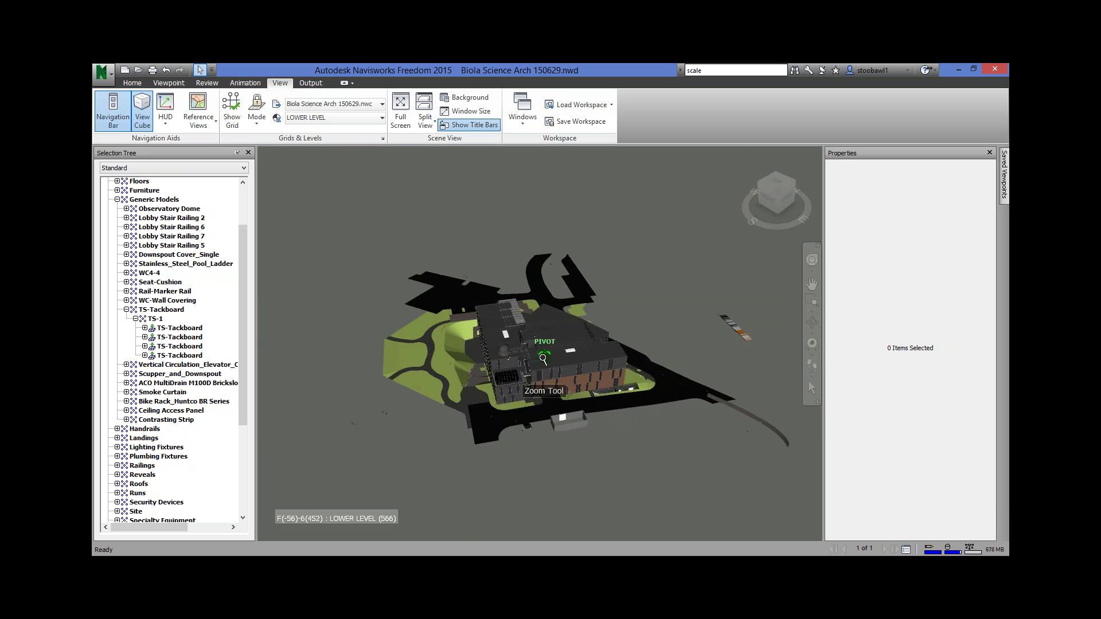
scroll(442, 296, "up", 3)
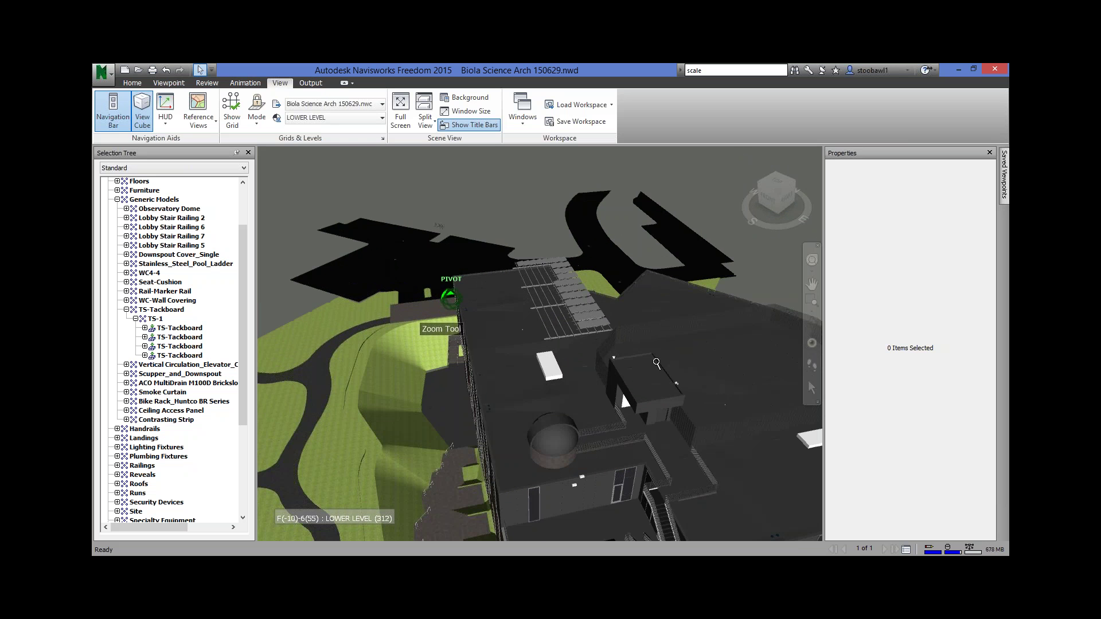
scroll(775, 368, "up", 3)
scroll(572, 326, "down", 10)
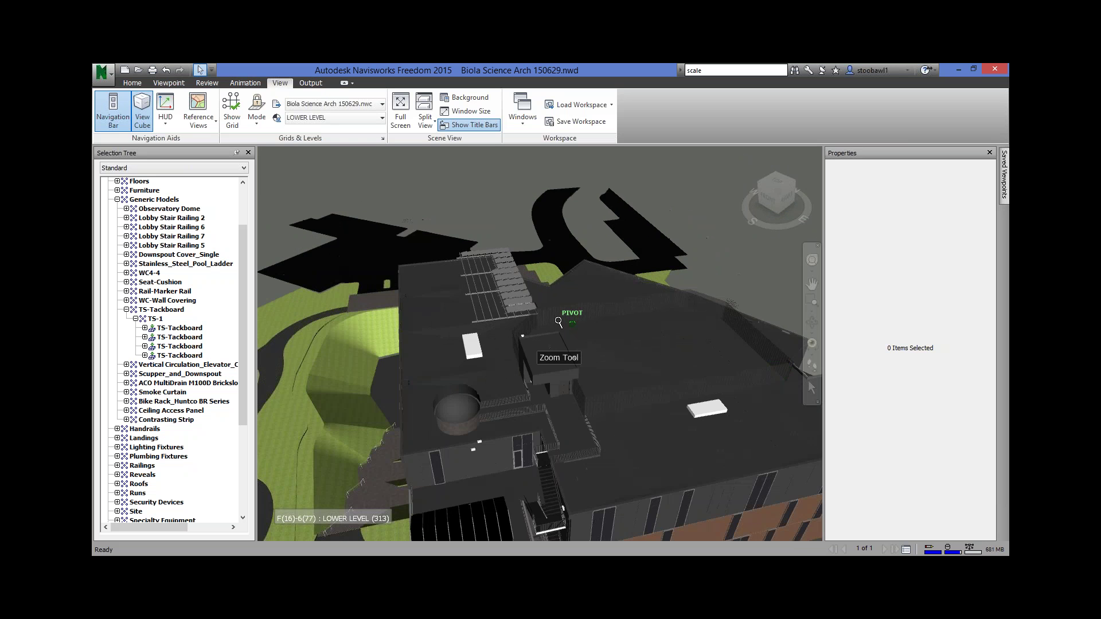
scroll(399, 333, "up", 8)
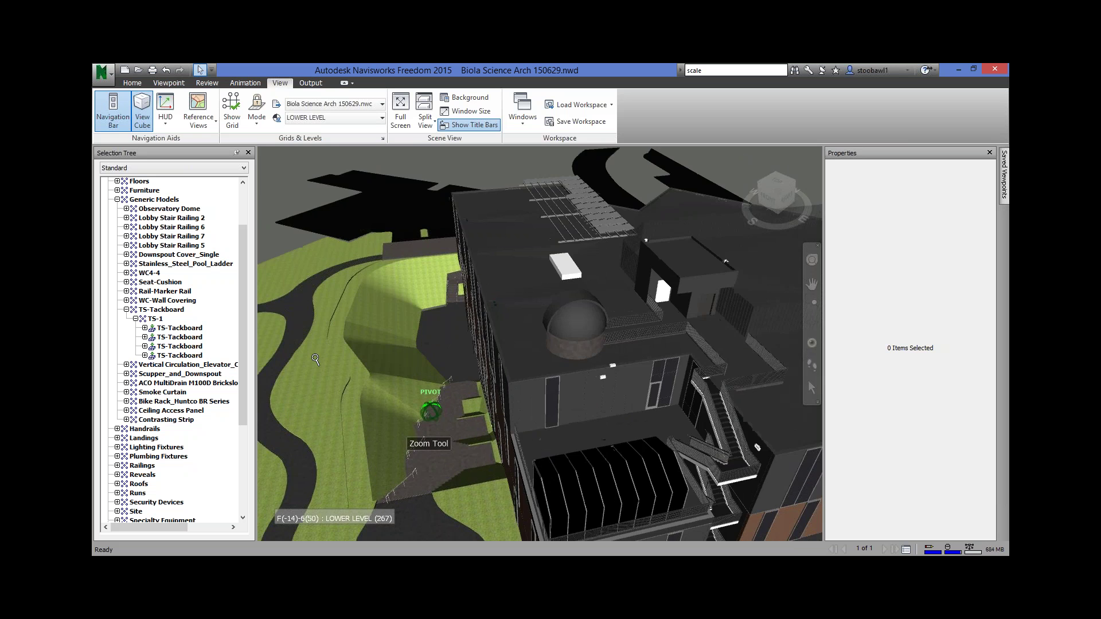
scroll(398, 333, "up", 8)
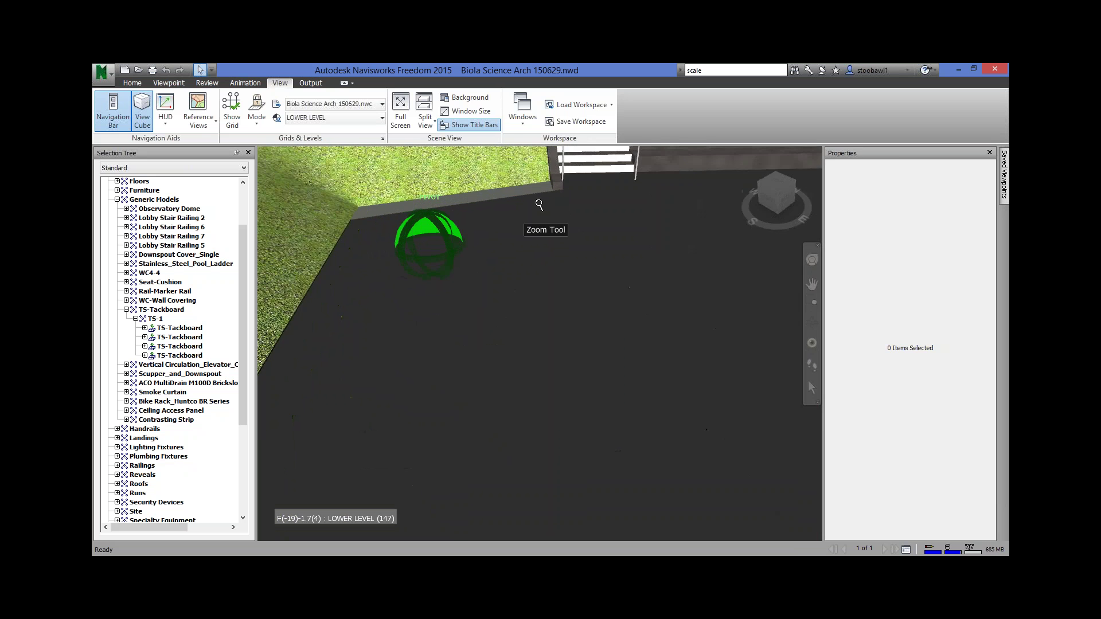
scroll(427, 420, "down", 5)
scroll(427, 420, "down", 4)
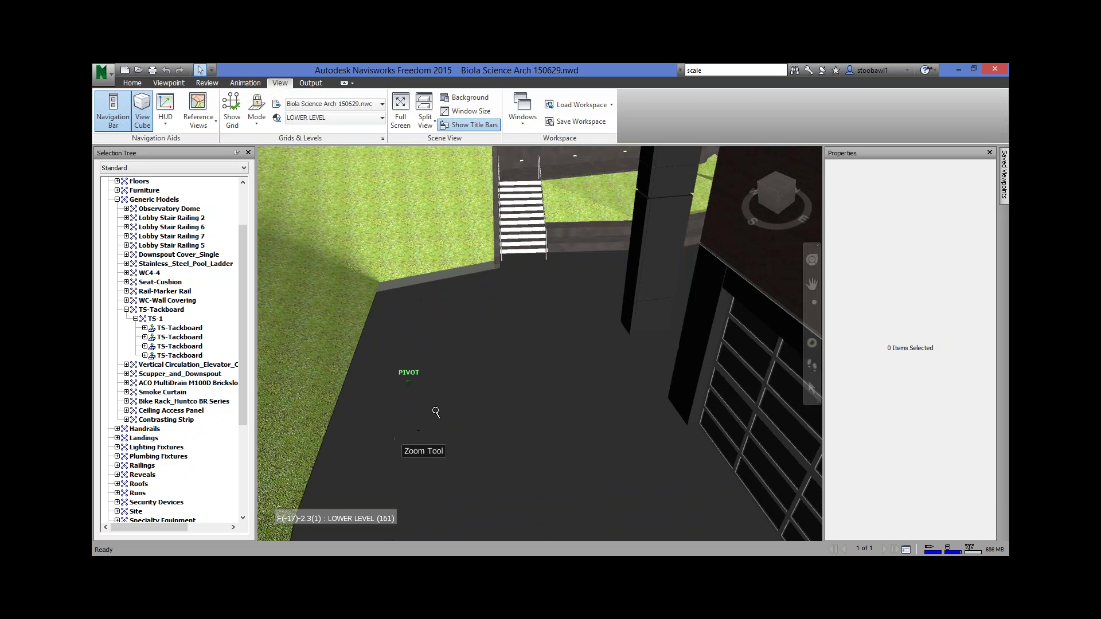
Examine the planted terrace with its retaining walls and stairs up close, and back away to the brick facade.
left_click_drag(768, 199, 466, 241)
scroll(466, 241, "up", 5)
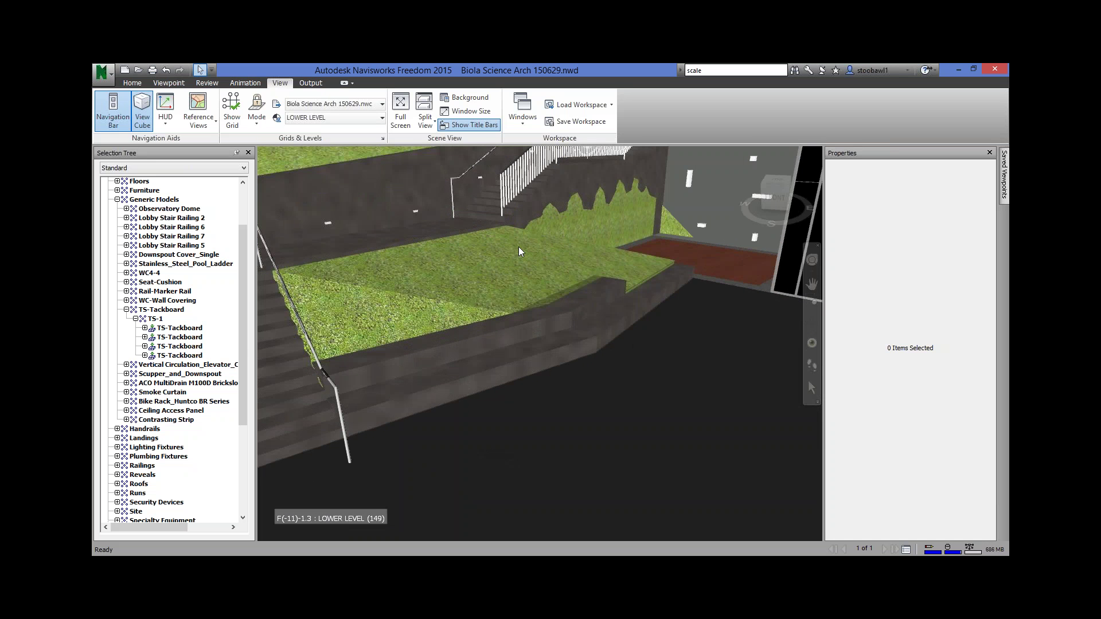
scroll(519, 247, "up", 5)
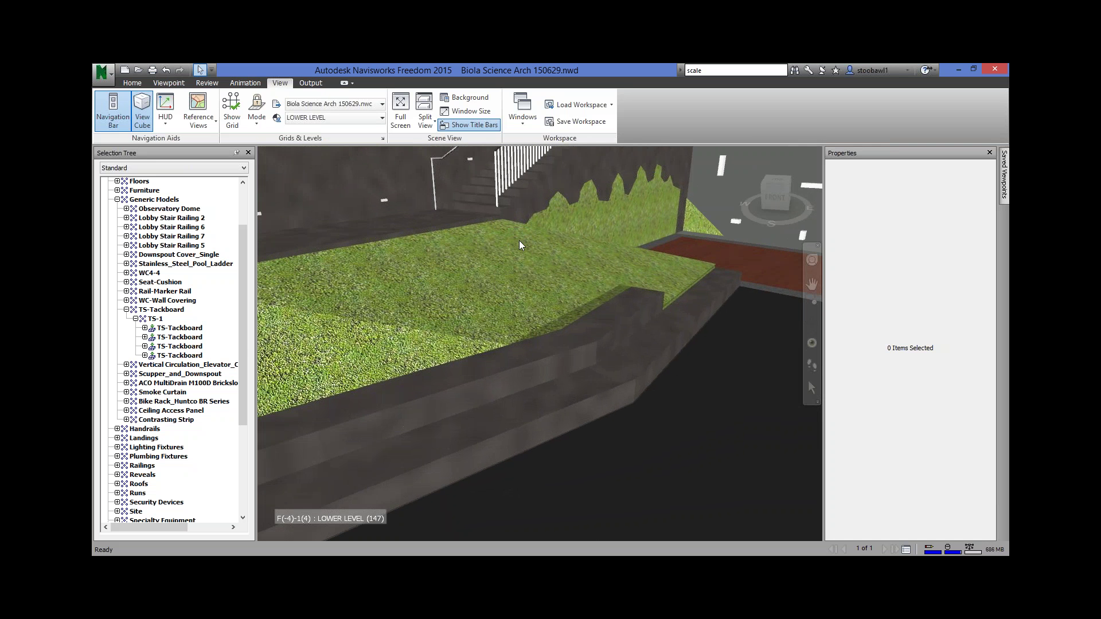
scroll(523, 248, "up", 2)
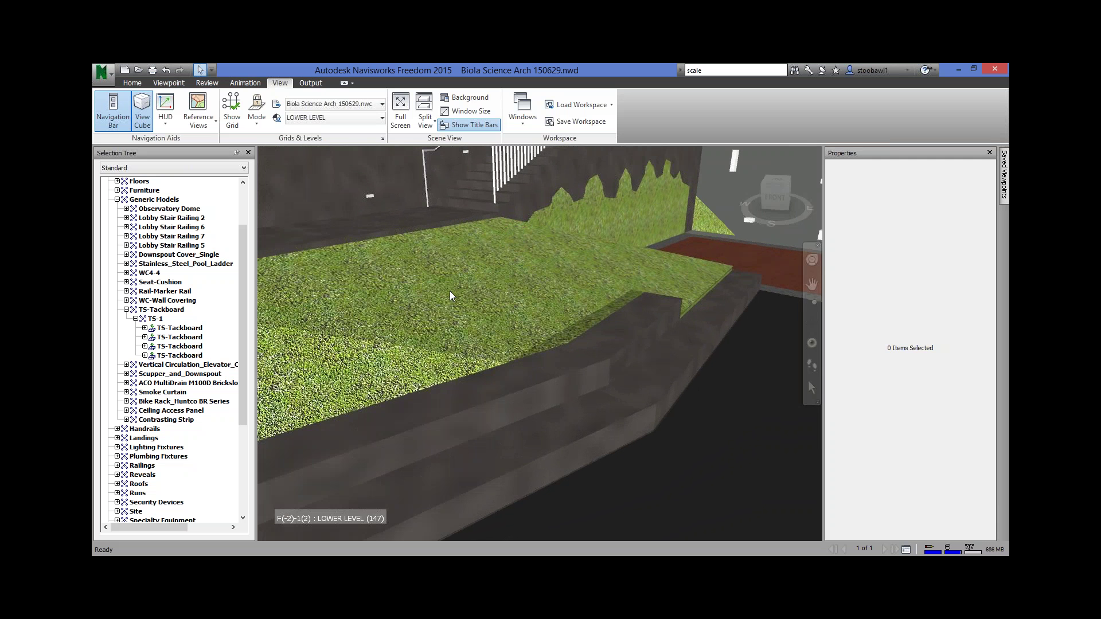
scroll(451, 299, "down", 5)
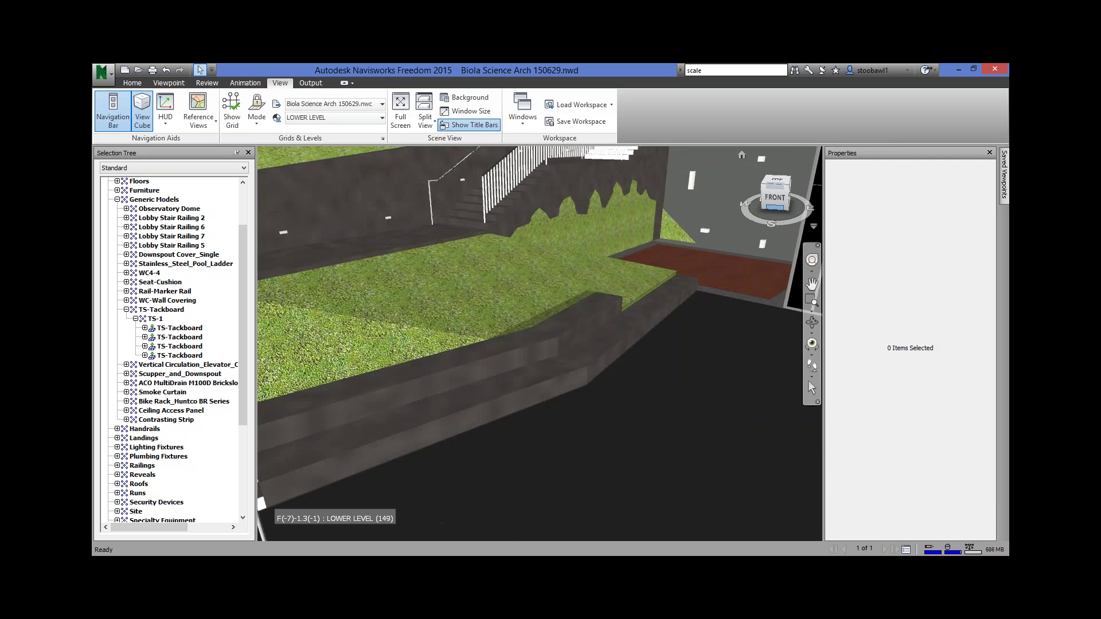
scroll(449, 291, "up", 2)
middle_click_drag(449, 291, 807, 380, "shift")
scroll(789, 276, "down", 10)
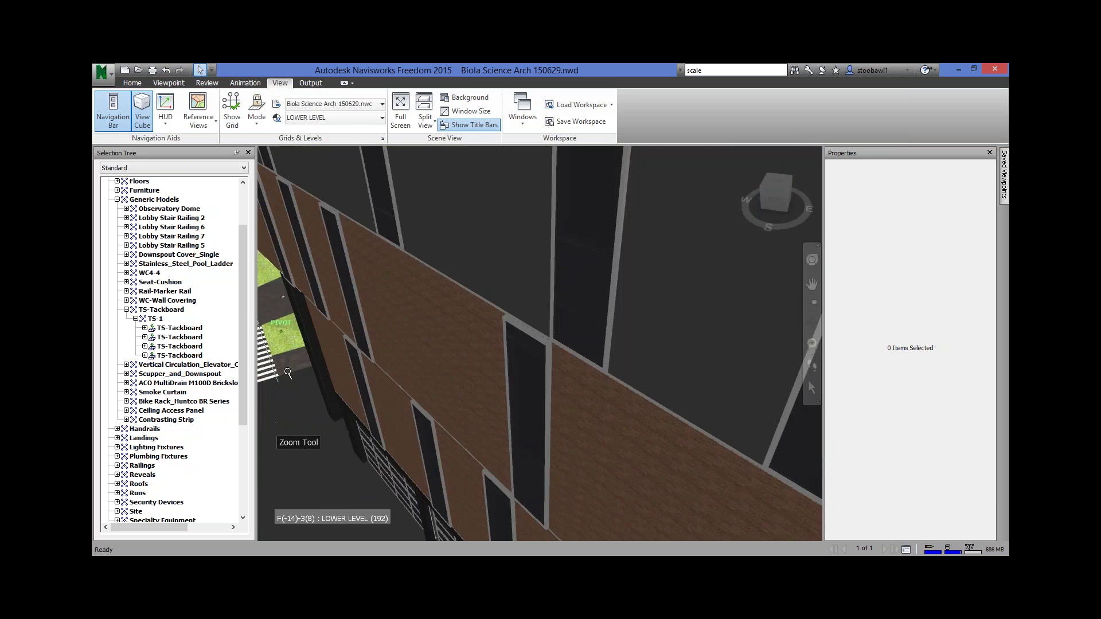
View the building corner with the exterior stairs, the observatory dome and the roof canopy from several raised angles.
middle_click_drag(788, 277, 508, 311, "shift")
scroll(497, 290, "up", 5)
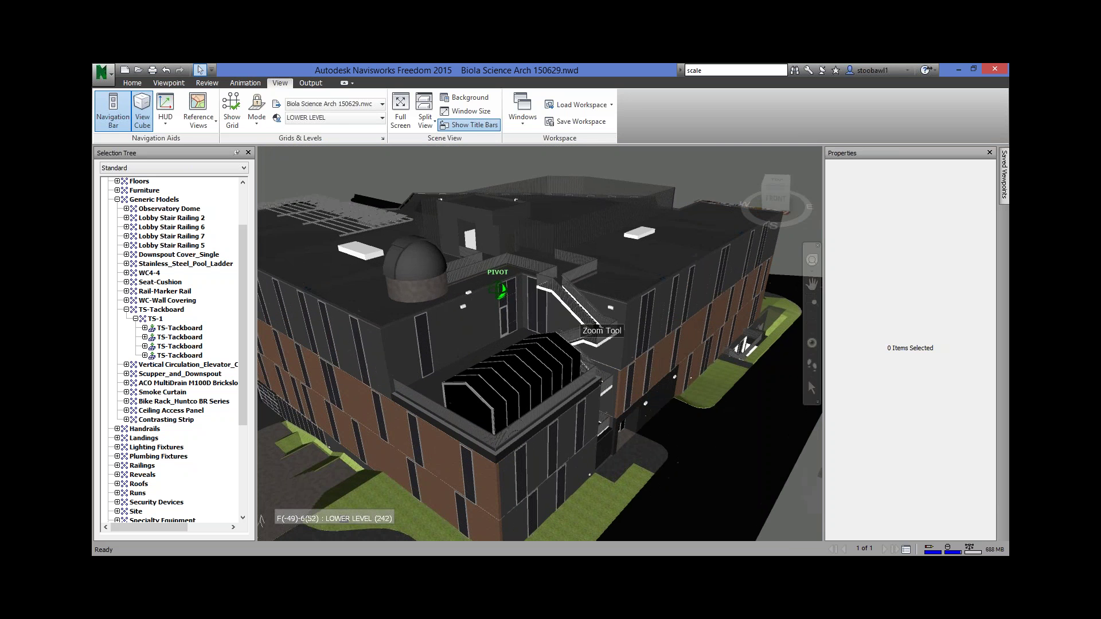
left_click_drag(734, 202, 636, 240)
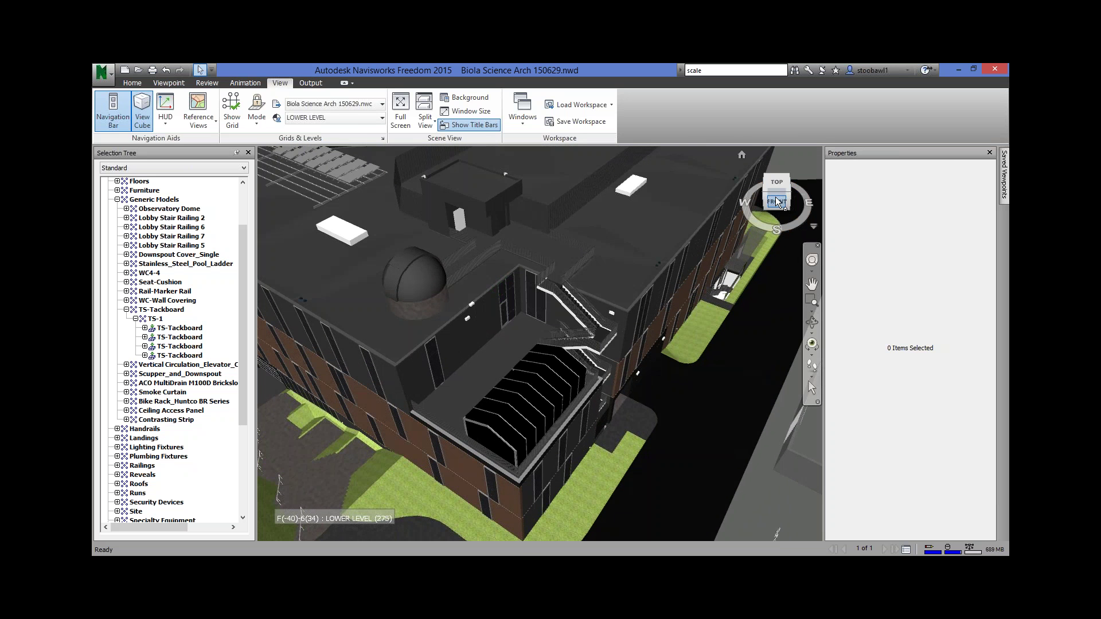
mouse_move(776, 187)
left_mouse_down()
mouse_move(773, 174)
mouse_move(734, 184)
left_mouse_up()
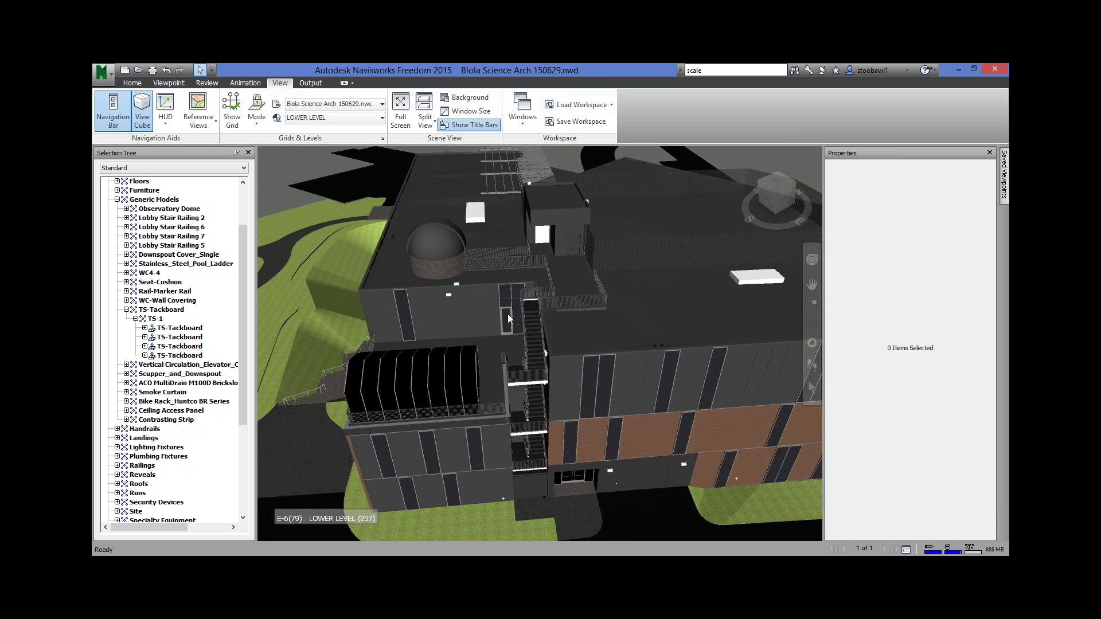
scroll(507, 314, "up", 3)
left_click_drag(776, 190, 664, 238)
scroll(523, 255, "down", 5)
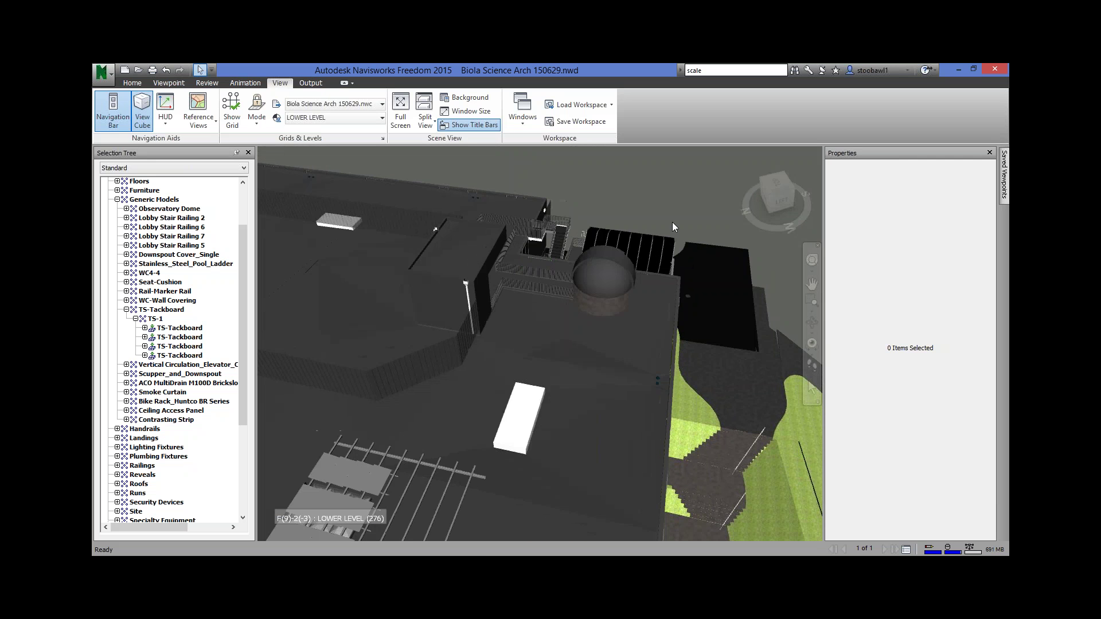
scroll(672, 222, "down", 5)
scroll(396, 330, "up", 5)
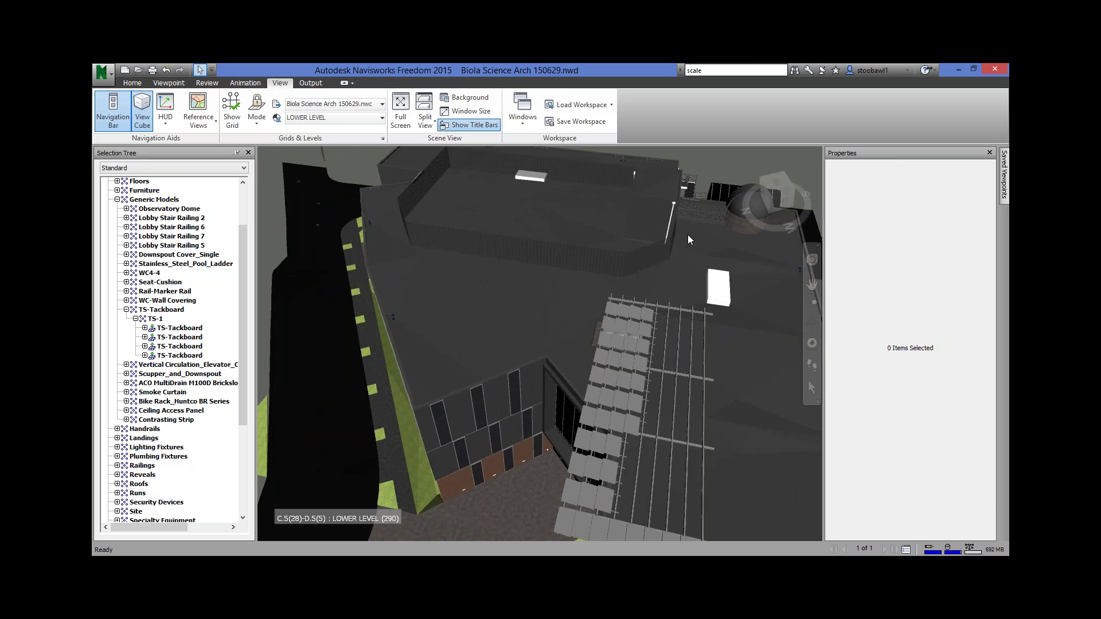
Pan across the roof and entrance plaza to the paved area beneath the building's overhang.
left_click(814, 284)
left_click_drag(388, 250, 340, 323)
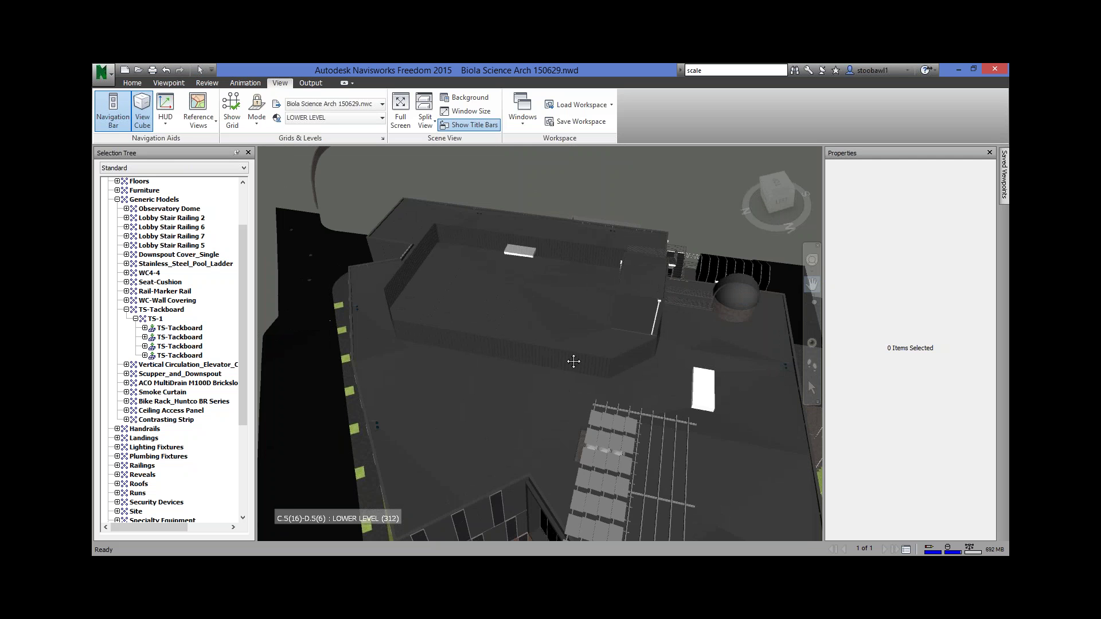
left_click_drag(573, 364, 298, 264)
left_click_drag(745, 246, 389, 254)
scroll(531, 259, "down", 5)
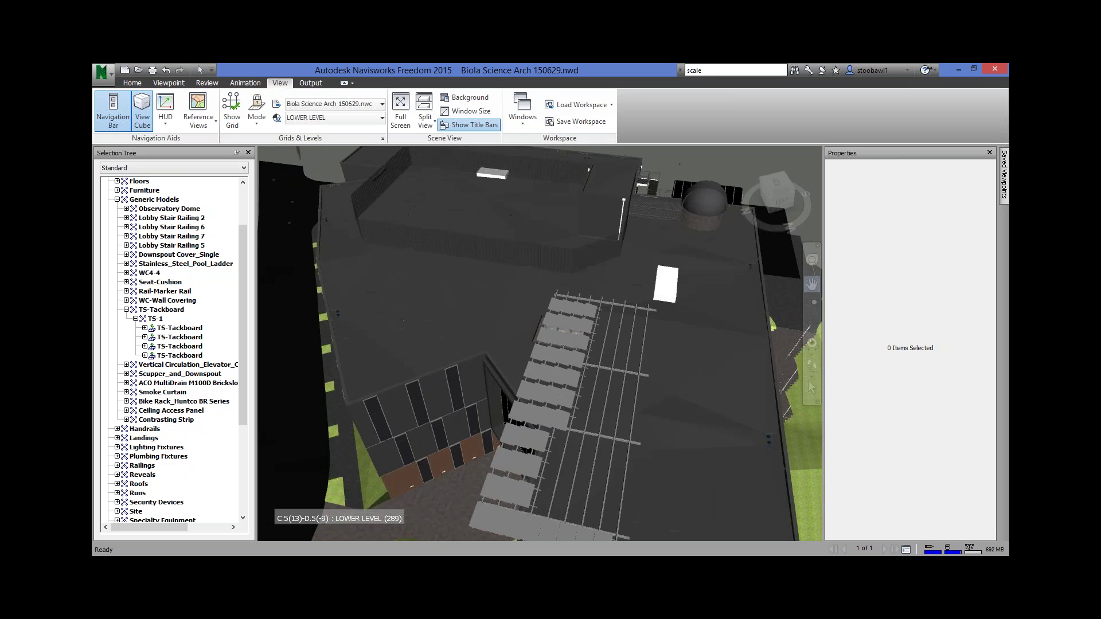
mouse_move(531, 260)
left_mouse_down()
mouse_move(435, 226)
mouse_move(344, 258)
mouse_move(600, 321)
mouse_move(654, 290)
left_mouse_up()
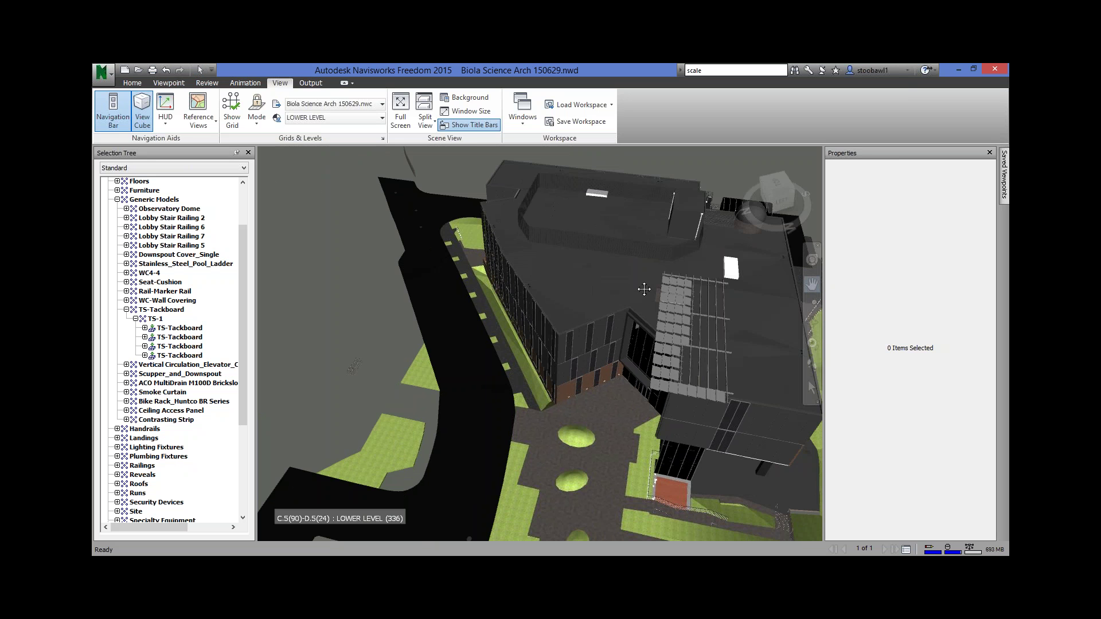
left_click_drag(590, 285, 527, 172)
scroll(487, 287, "up", 5)
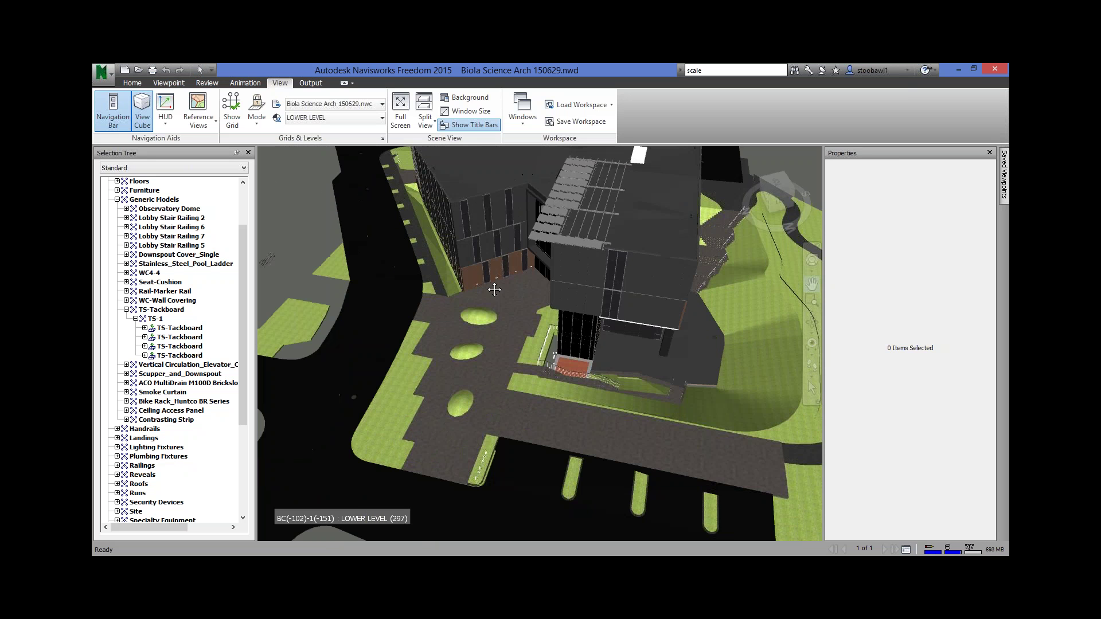
scroll(494, 292, "up", 3)
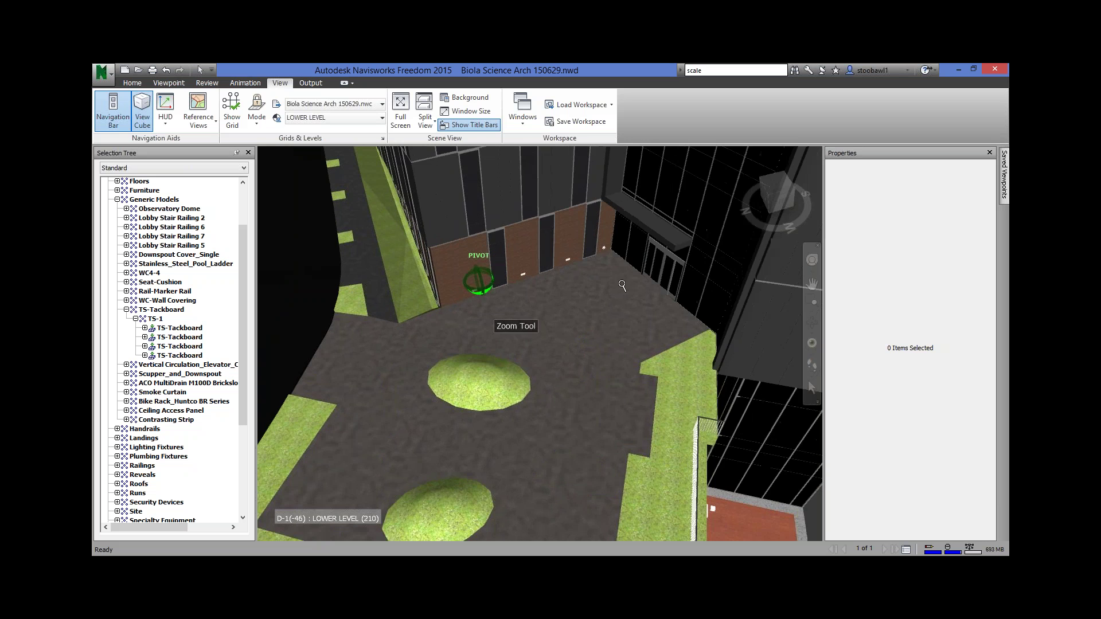
left_click_drag(494, 292, 317, 194)
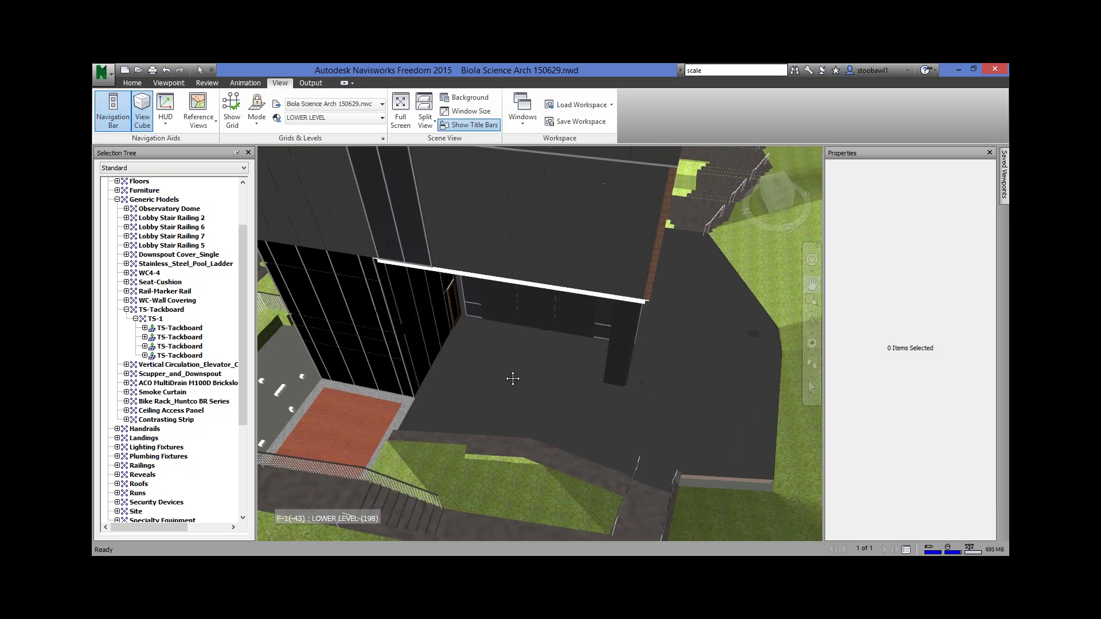
scroll(511, 373, "up", 4)
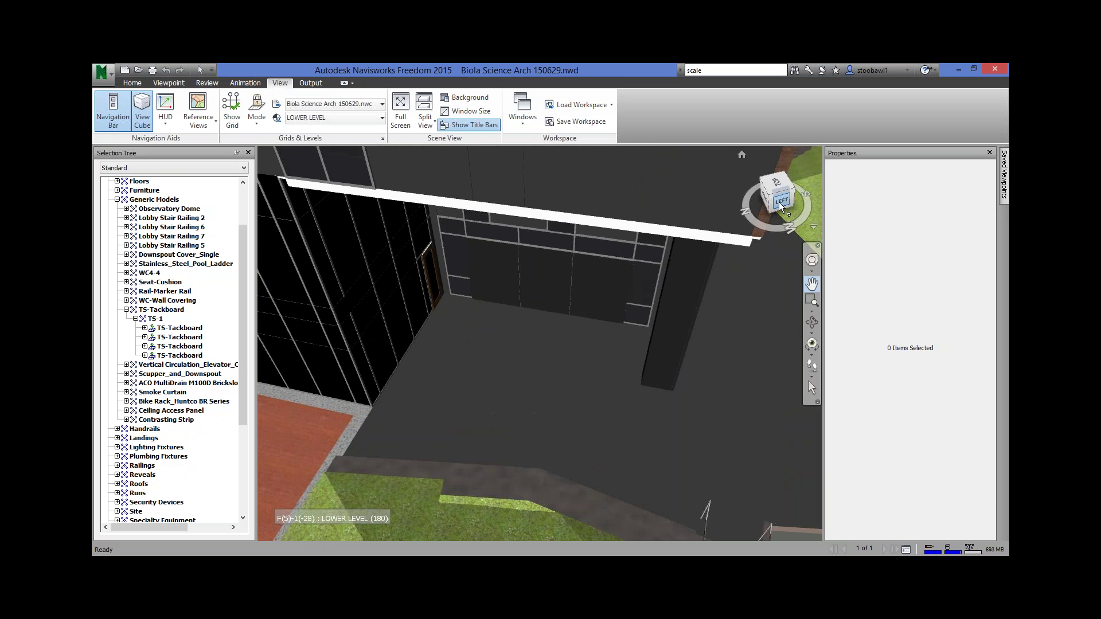
Try the left view at the overhang, undo it, and move in close to the glazed wall corner.
left_click(781, 202)
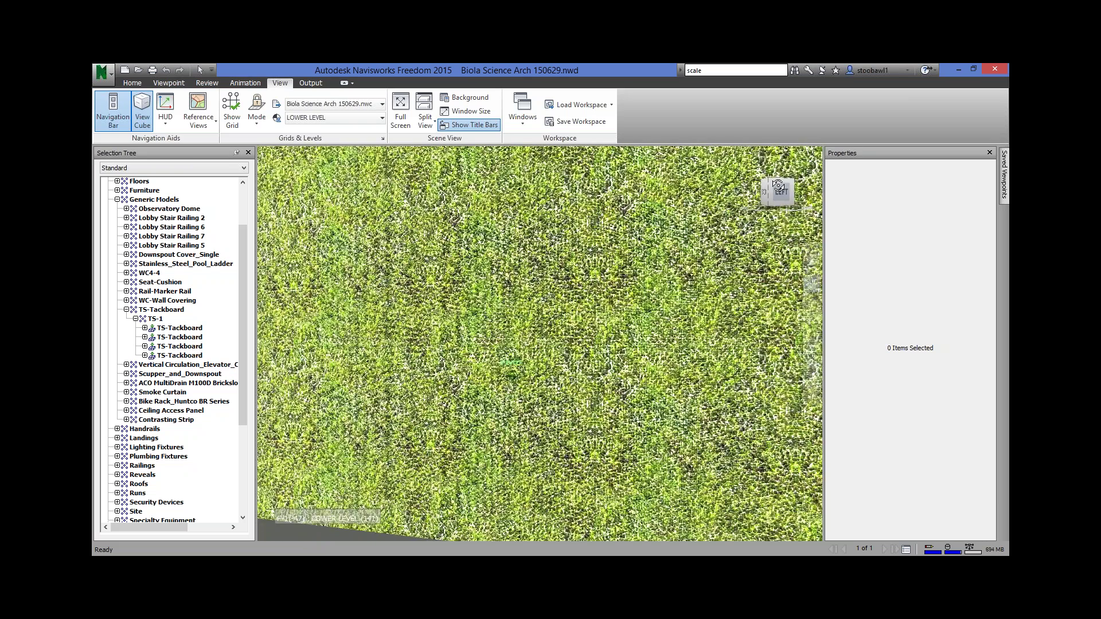
key("ctrl+z")
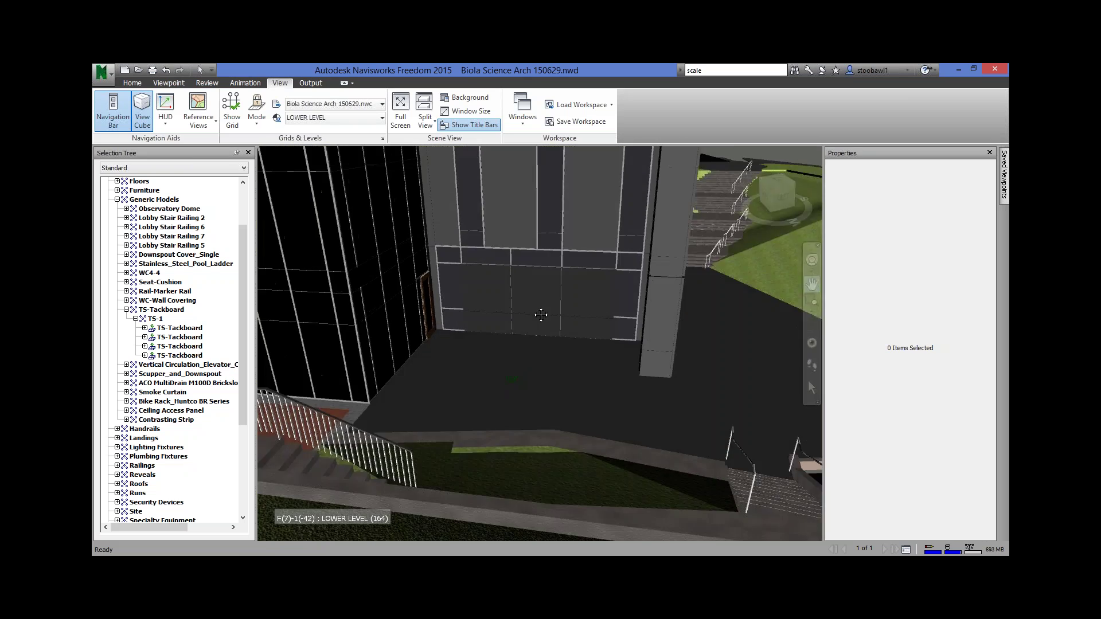
scroll(538, 312, "up", 4)
middle_click_drag(454, 316, 540, 397, "shift")
scroll(525, 487, "up", 5)
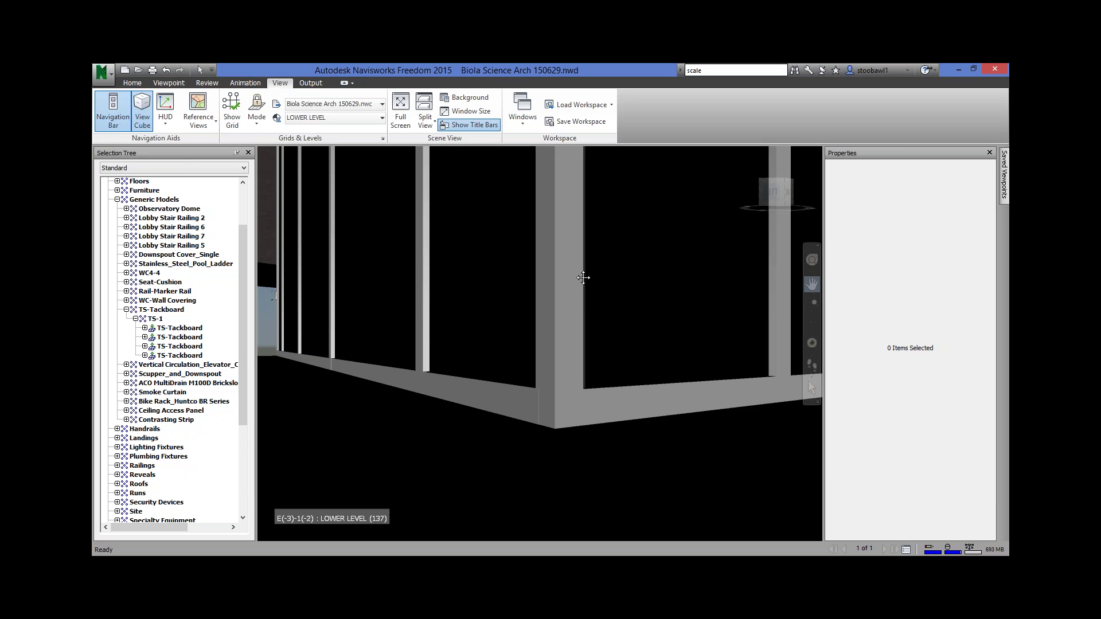
Examine the glazed wall corner and back out to an exterior view of the whole building from its left-front side.
left_click_drag(546, 300, 550, 363)
scroll(550, 367, "down", 5)
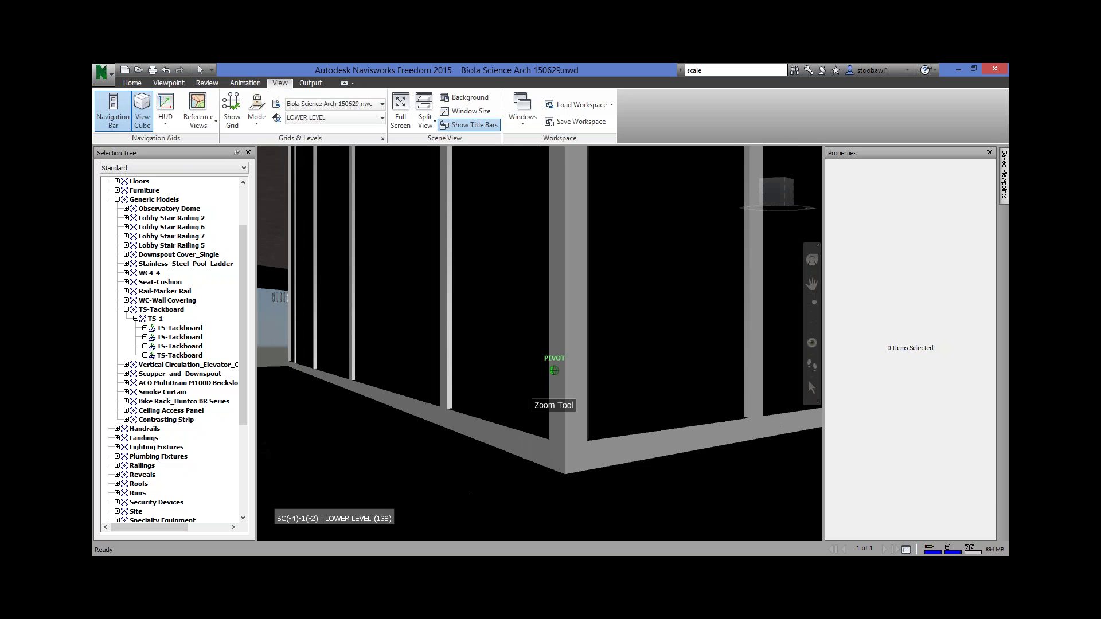
scroll(573, 406, "up", 6)
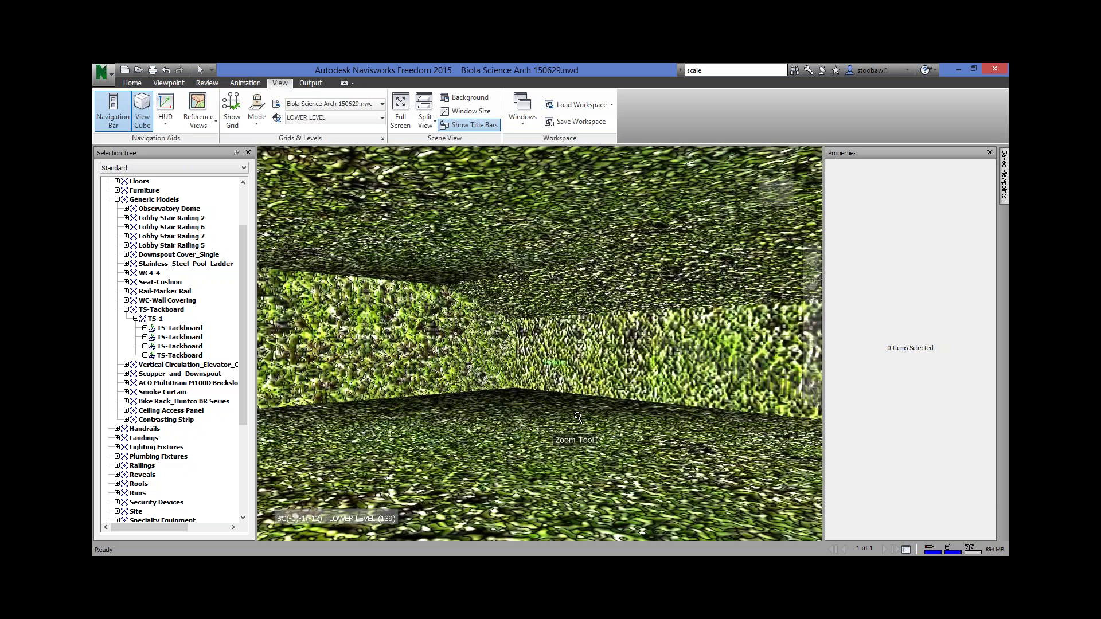
scroll(580, 413, "down", 6)
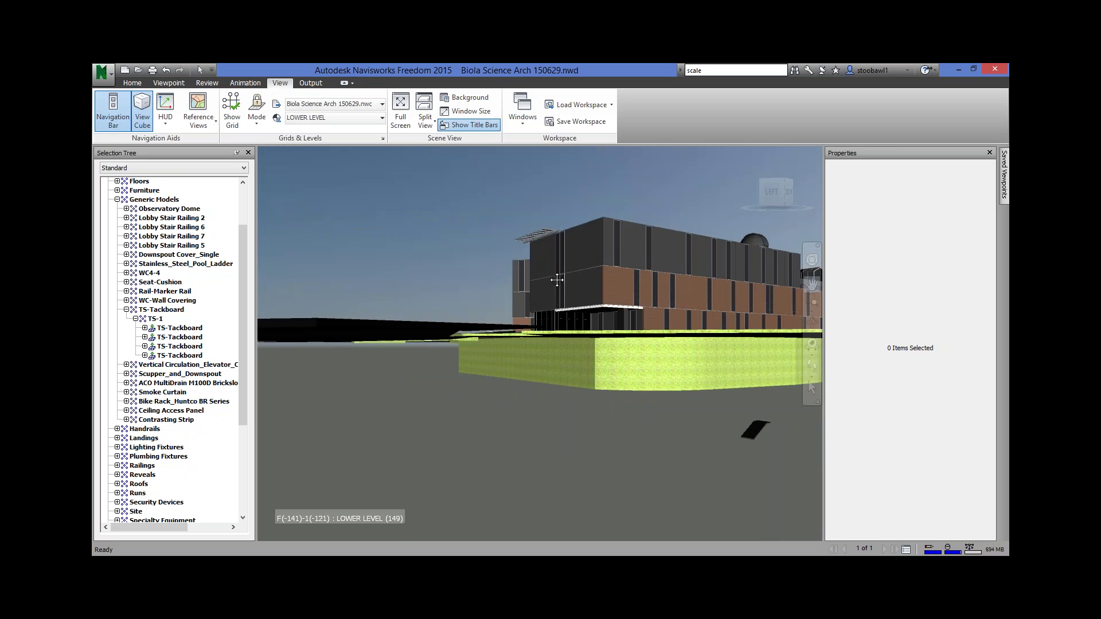
middle_click_drag(580, 413, 560, 386, "shift")
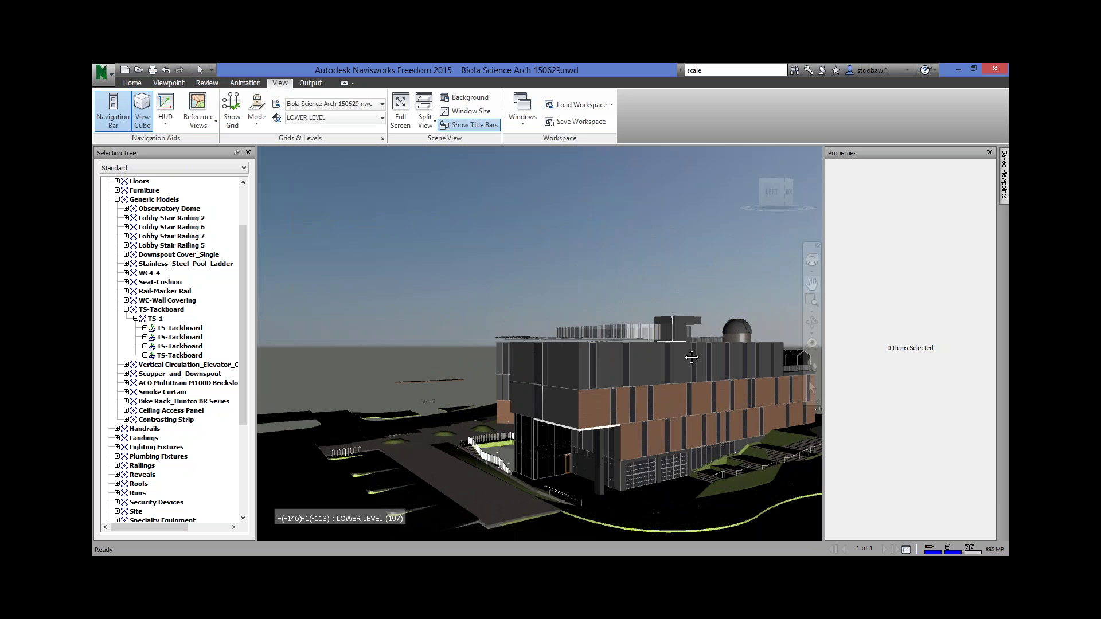
middle_click_drag(636, 390, 617, 339)
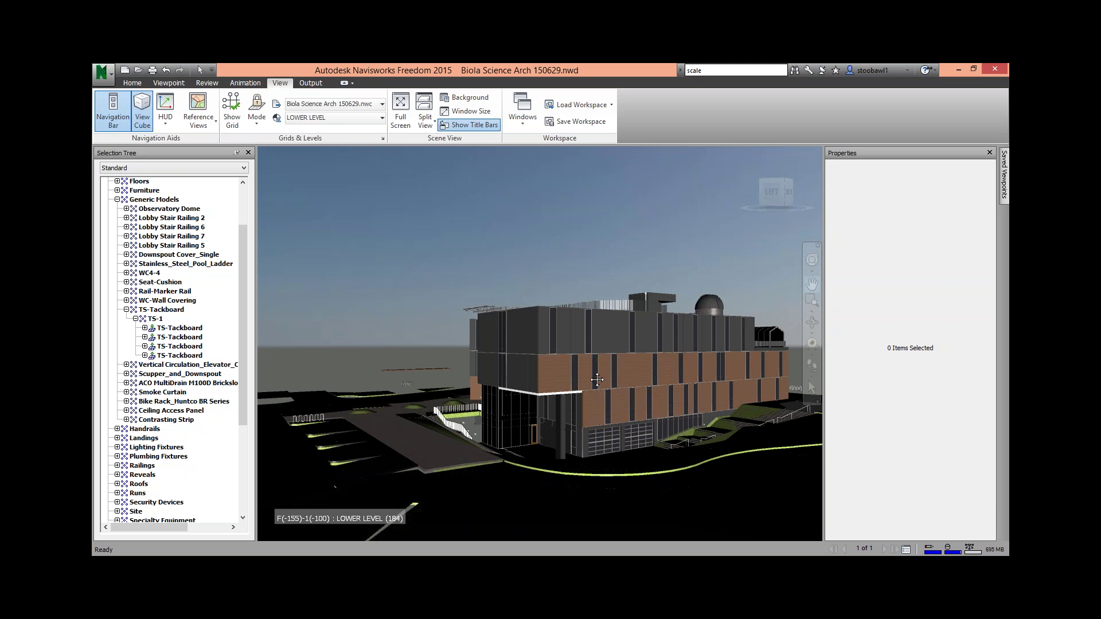
Inspect the Element properties of the upper Ext_CP1 - 8" wall and the Ext_Brick Wall - 12 1/8" below it, and clear the selection.
left_click(813, 390)
left_click(576, 347)
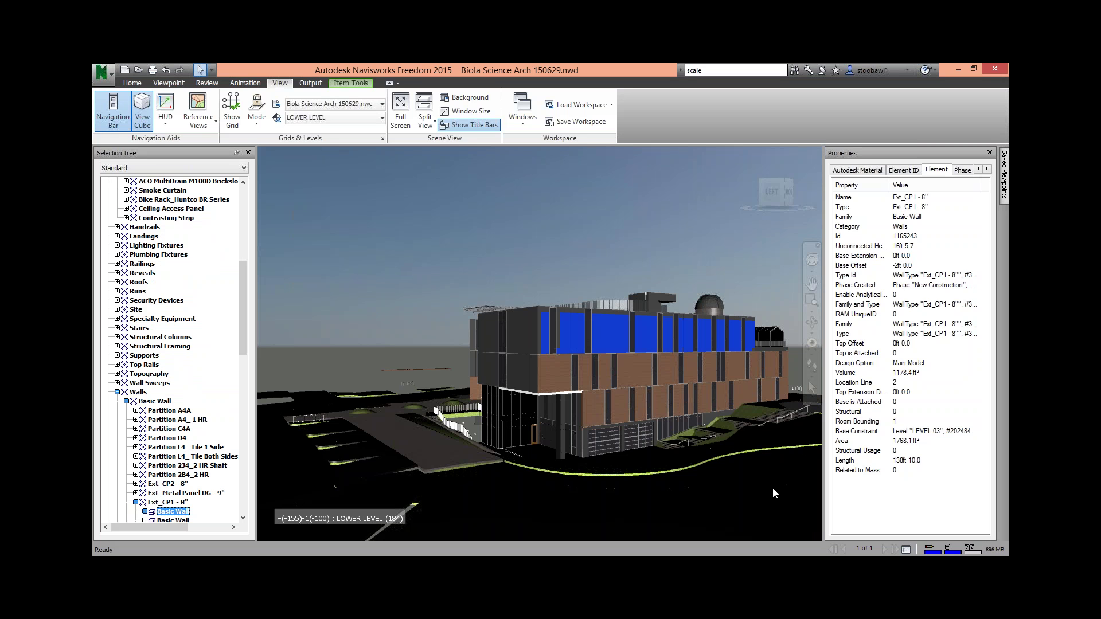
left_click(628, 376)
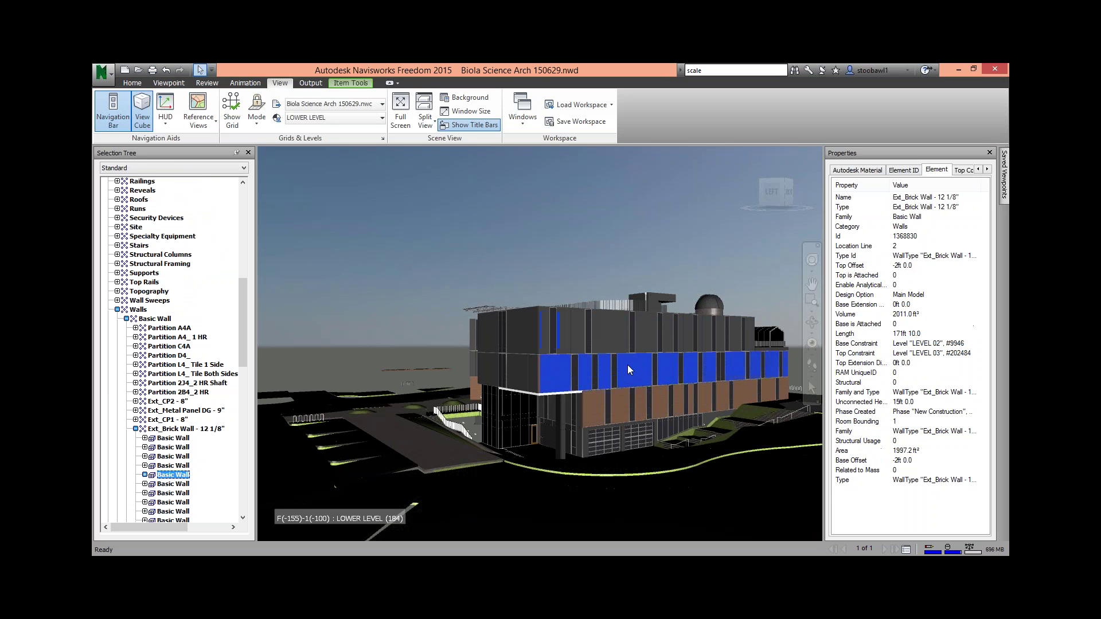
left_click(570, 233)
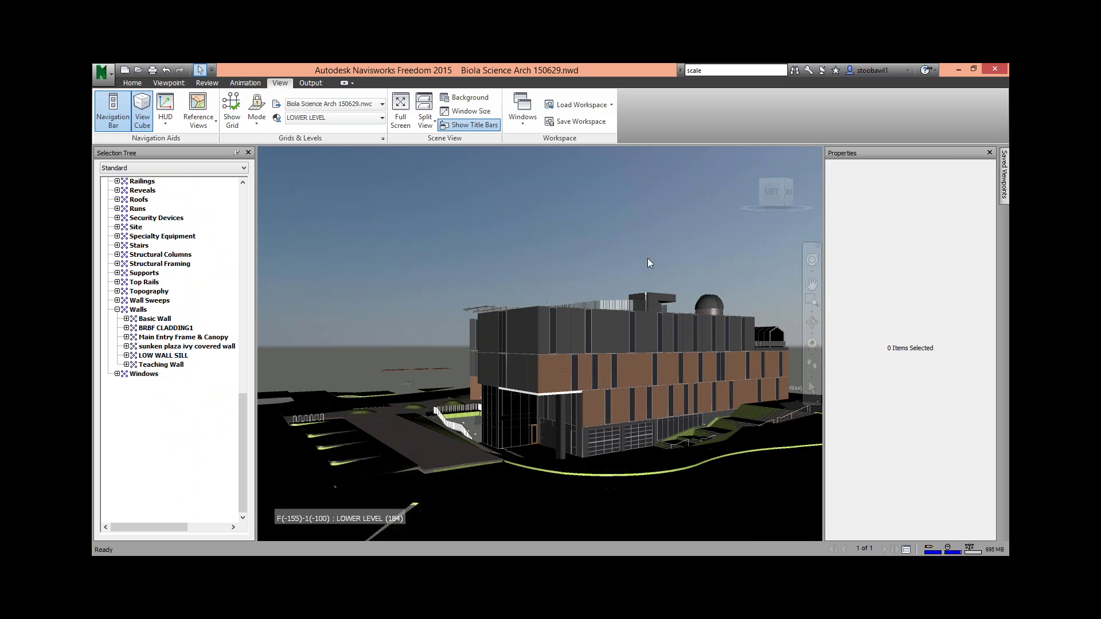
Move in on the building's front-left corner and centre its brick and dark panel facade.
scroll(618, 363, "up", 5)
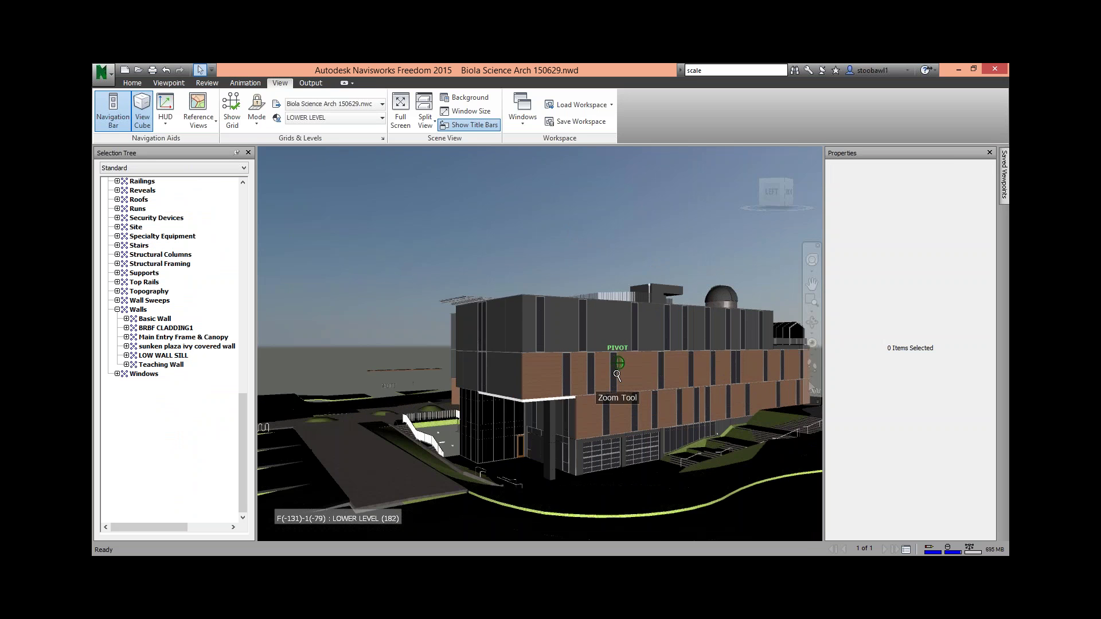
scroll(618, 378, "down", 3)
scroll(618, 391, "up", 4)
scroll(618, 391, "down", 3)
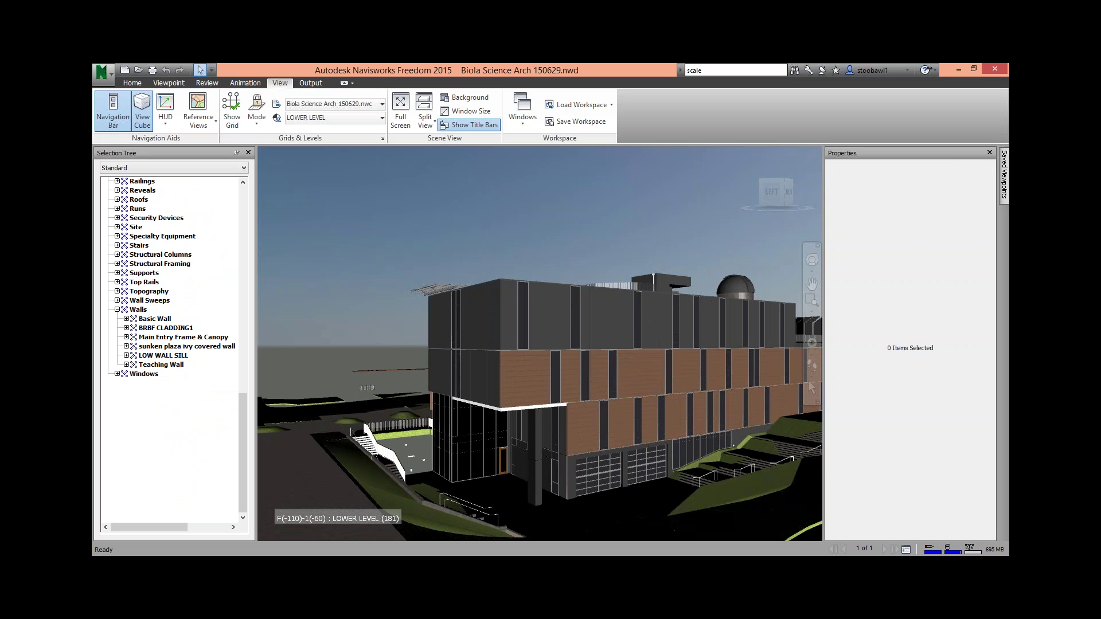
middle_click_drag(618, 391, 586, 390)
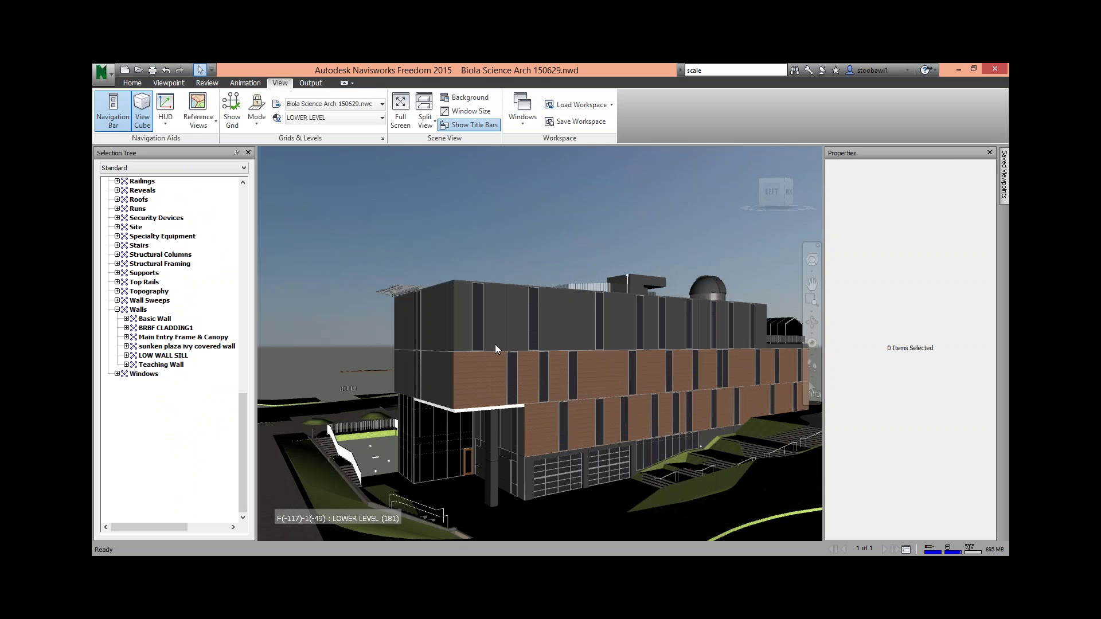
Orbit above the roof trellis and examine the long facade, terraced stairs and sunken plaza from overhead.
mouse_move(497, 350)
middle_mouse_down("shift")
mouse_move(413, 346)
mouse_move(437, 370)
mouse_move(572, 406)
mouse_move(290, 396)
mouse_move(452, 412)
mouse_move(287, 412)
mouse_move(591, 416)
mouse_move(609, 410)
mouse_move(594, 390)
middle_mouse_up("shift")
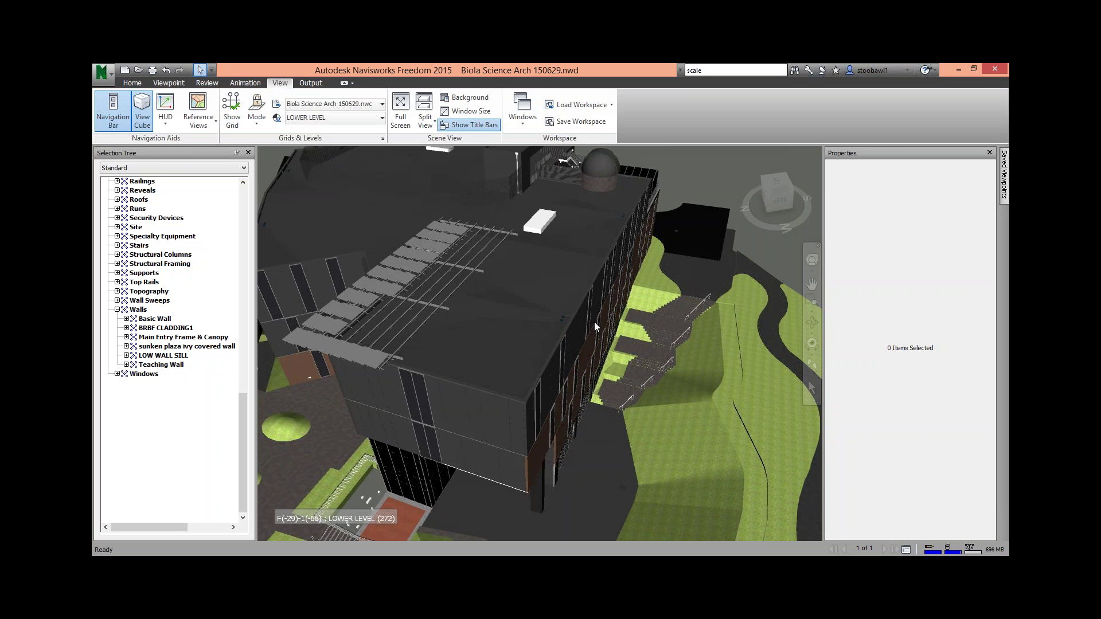
mouse_move(597, 312)
middle_mouse_down("shift")
mouse_move(533, 372)
mouse_move(461, 328)
mouse_move(525, 332)
middle_mouse_up("shift")
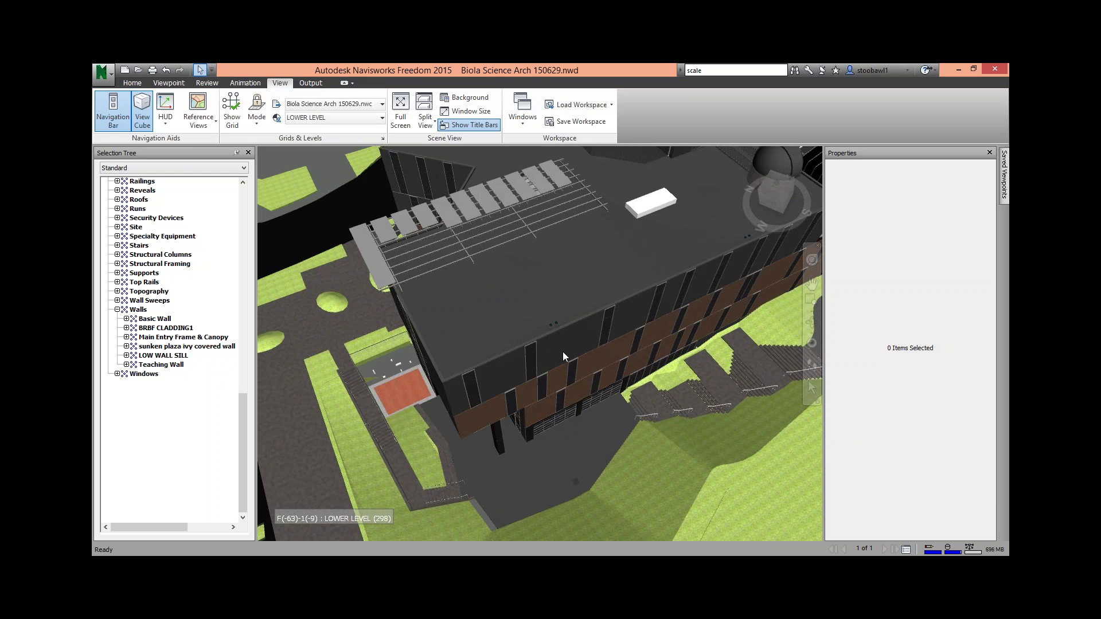
middle_click_drag(549, 333, 459, 281)
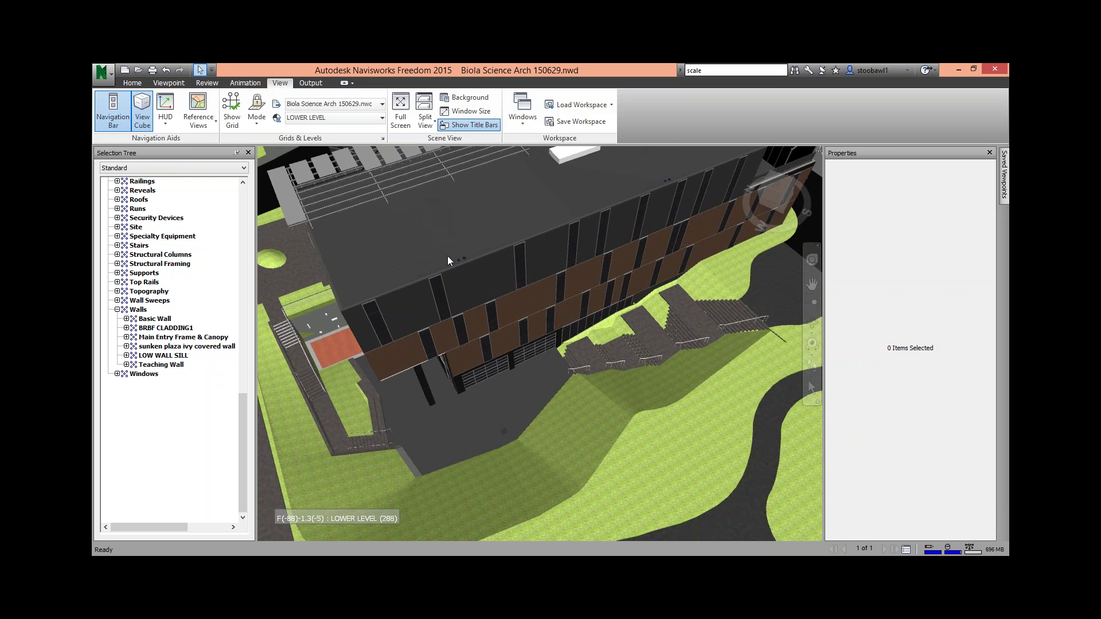
scroll(477, 323, "up", 3)
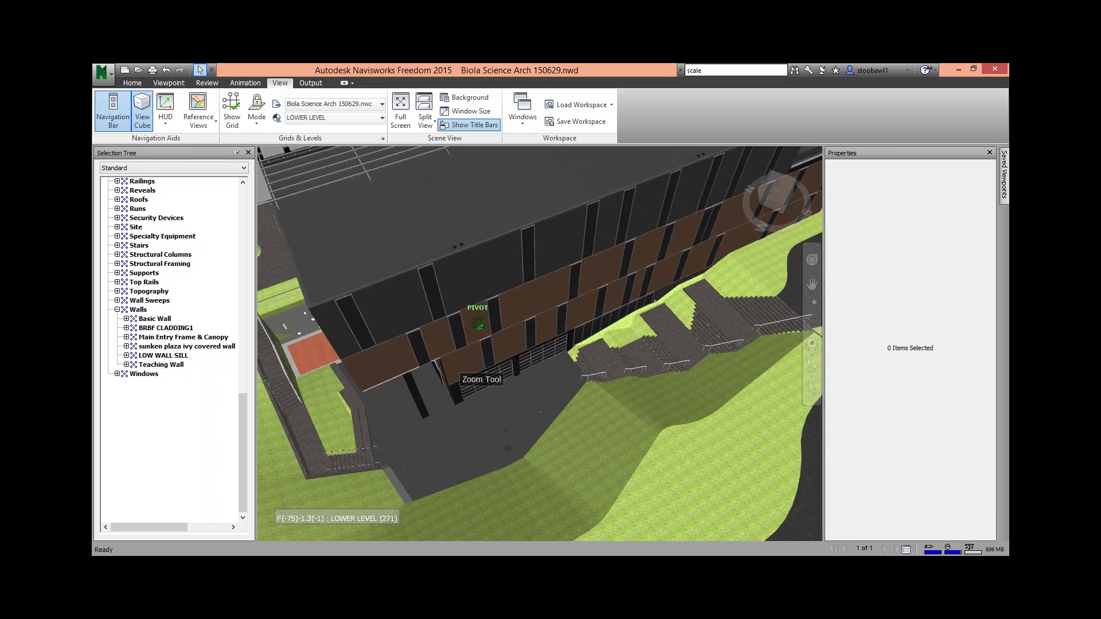
scroll(478, 324, "down", 5)
middle_click_drag(574, 269, 538, 299)
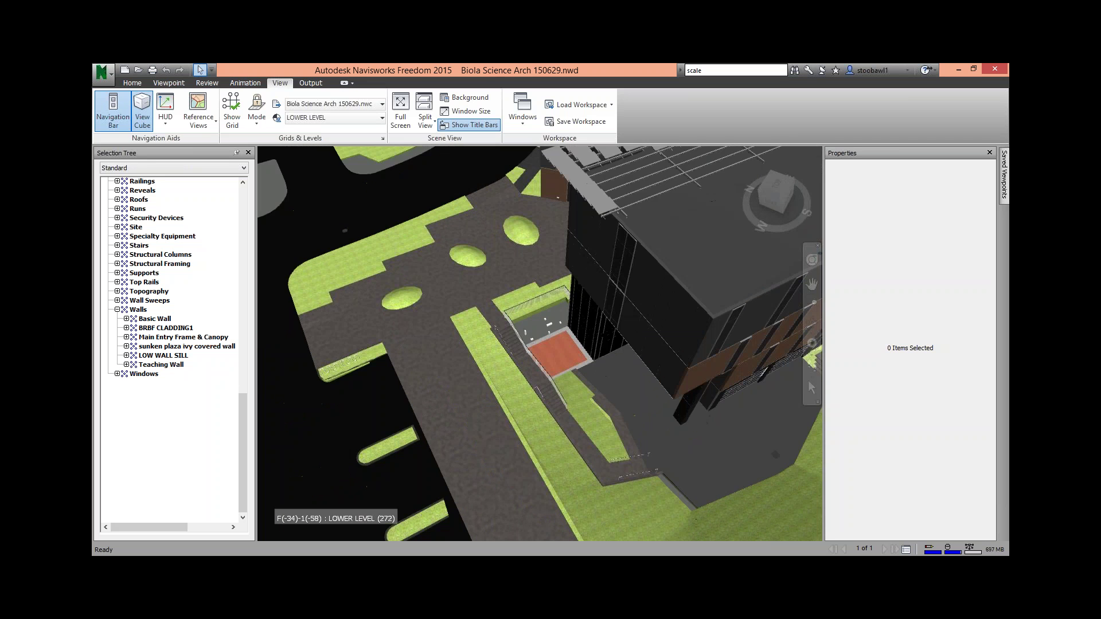
Orbit around the glazed corner above the sunken plaza and move in on the recessed entrance doors and steps.
scroll(602, 330, "up", 3)
middle_click_drag(607, 325, 290, 328, "shift")
mouse_move(579, 367)
middle_mouse_down()
mouse_move(496, 367)
mouse_move(516, 344)
mouse_move(591, 373)
mouse_move(495, 334)
middle_mouse_up()
scroll(495, 335, "down", 3)
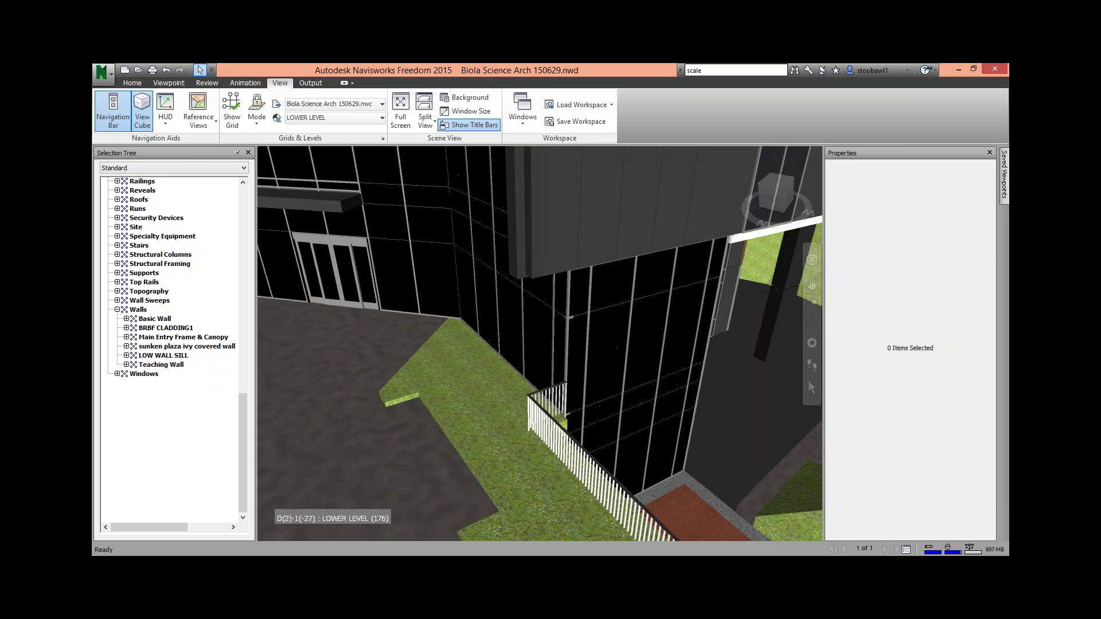
mouse_move(630, 395)
middle_mouse_down("shift")
mouse_move(629, 419)
mouse_move(439, 325)
mouse_move(321, 355)
mouse_move(438, 358)
mouse_move(416, 344)
mouse_move(410, 303)
mouse_move(409, 327)
mouse_move(383, 329)
mouse_move(560, 300)
middle_mouse_up("shift")
scroll(367, 344, "up", 3)
scroll(558, 291, "up", 3)
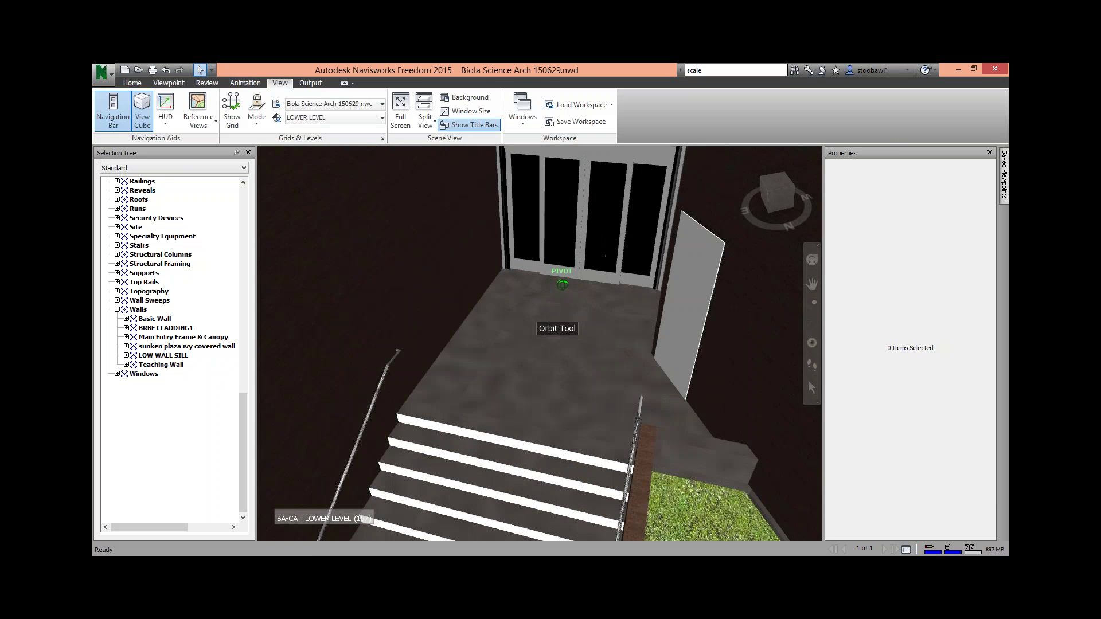
Back out from the recessed entrance and view its steps, planter and flanking walls from above.
scroll(559, 301, "down", 2)
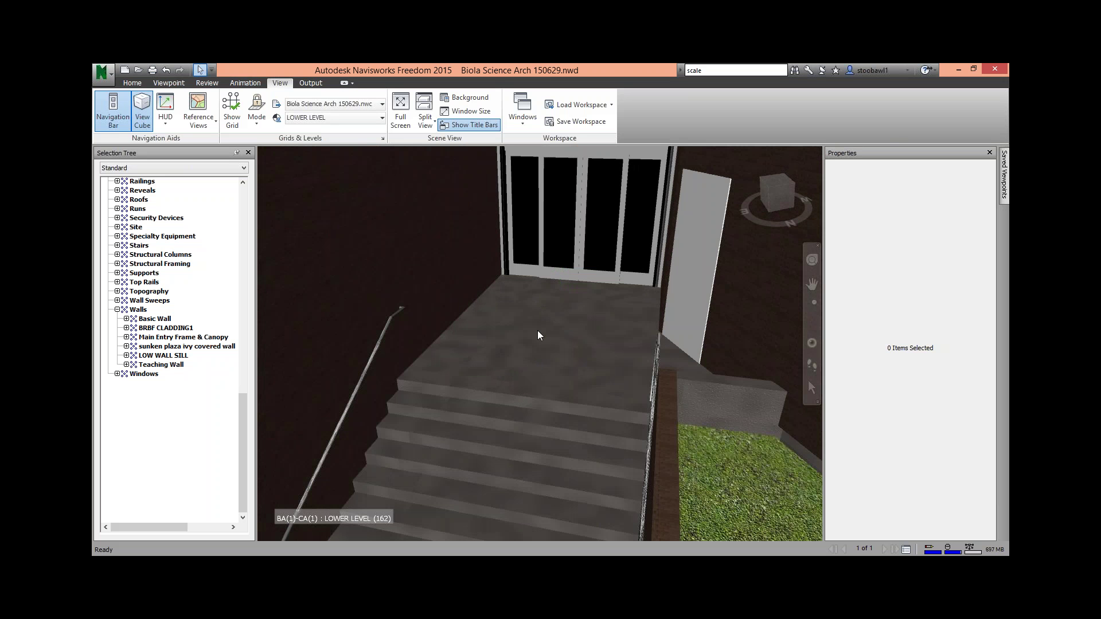
scroll(521, 332, "down", 3)
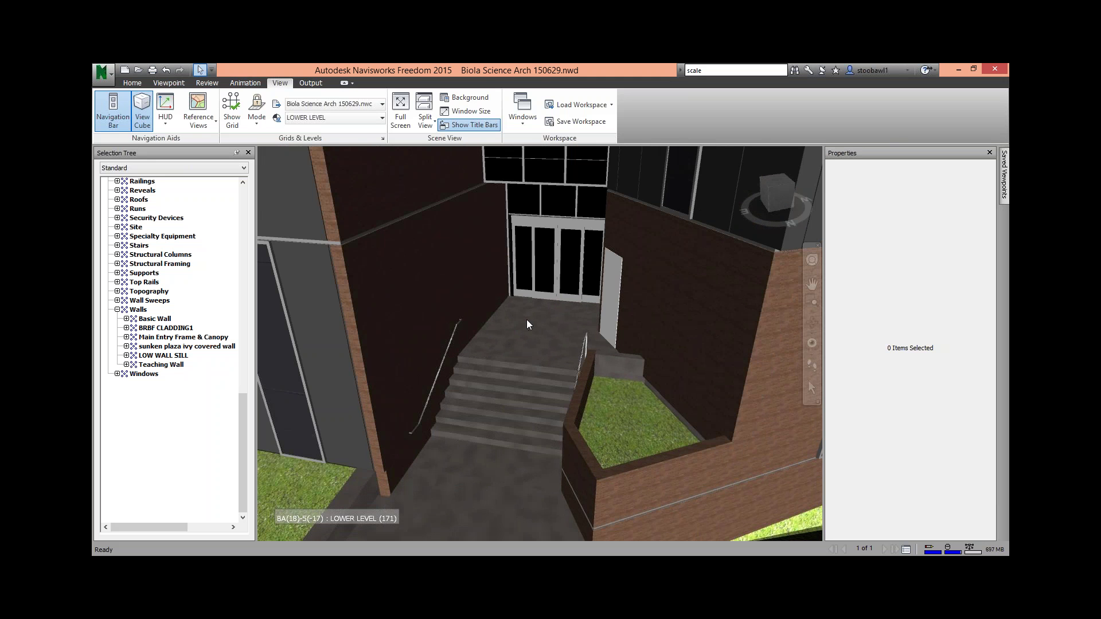
scroll(527, 323, "down", 4)
scroll(538, 328, "up", 4)
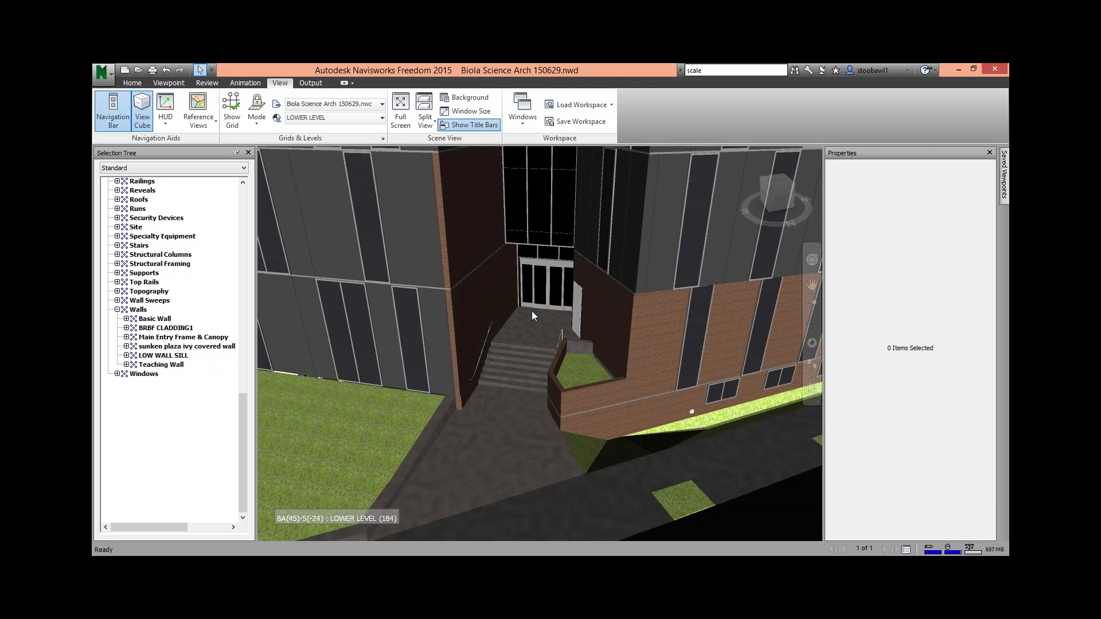
middle_click_drag(534, 311, 566, 325, "shift")
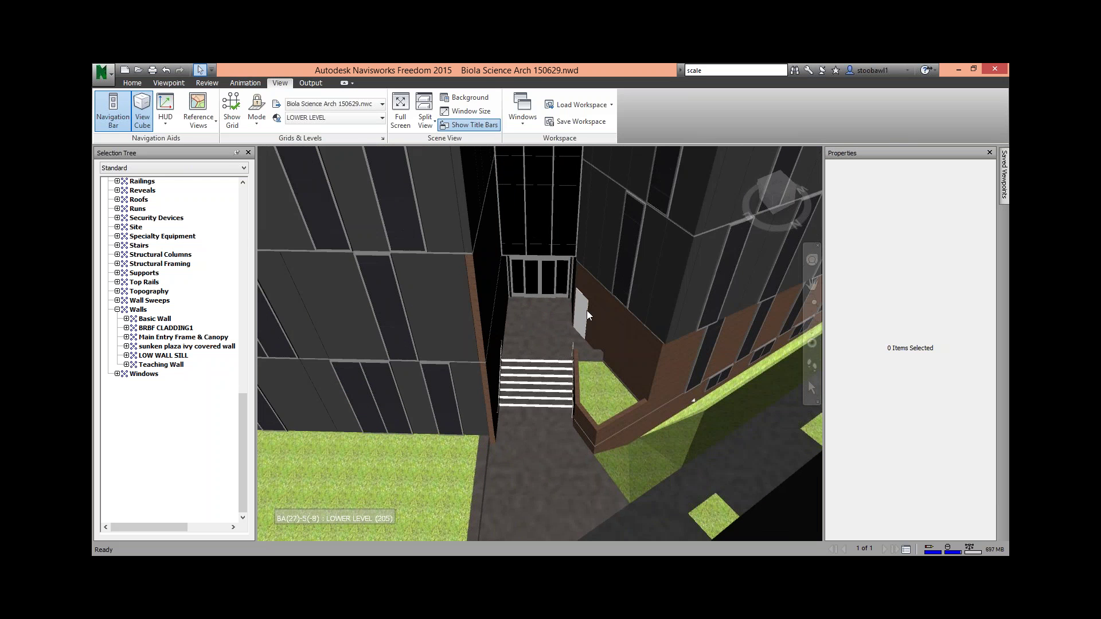
View the narrow sunken area beside the lawn, orbit around the building's exterior, and return to the home view.
middle_click_drag(591, 307, 303, 219)
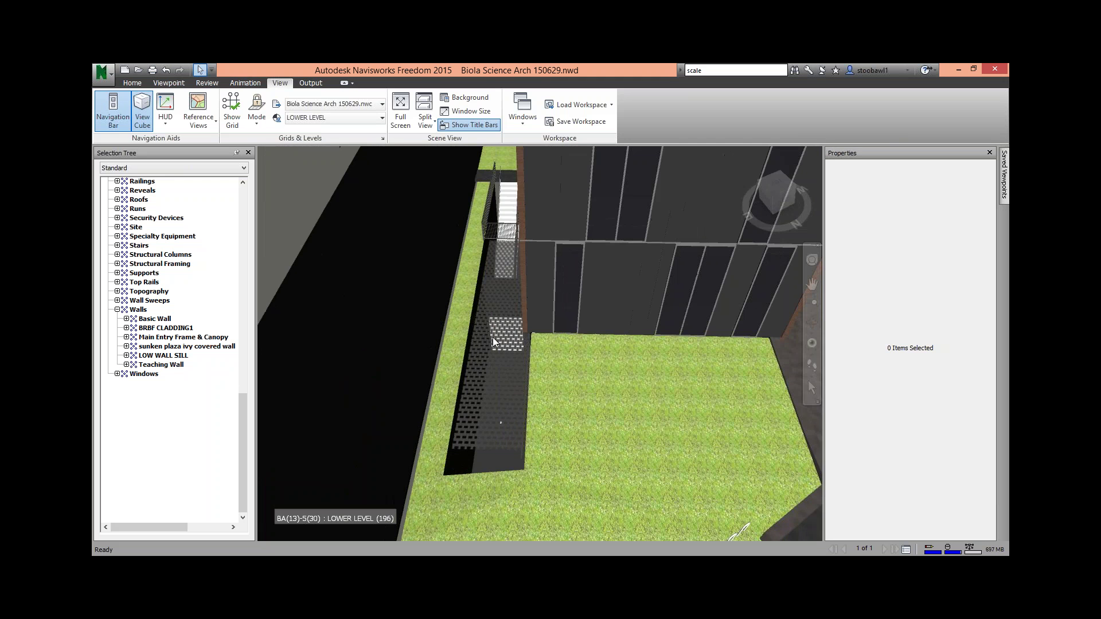
scroll(493, 338, "down", 8)
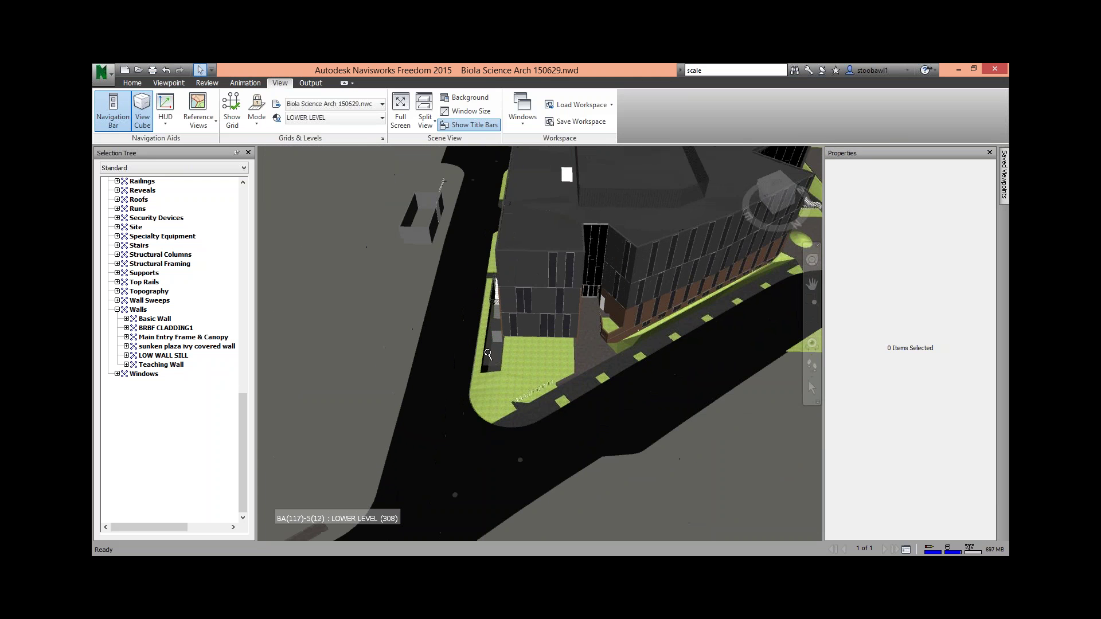
scroll(548, 297, "up", 3)
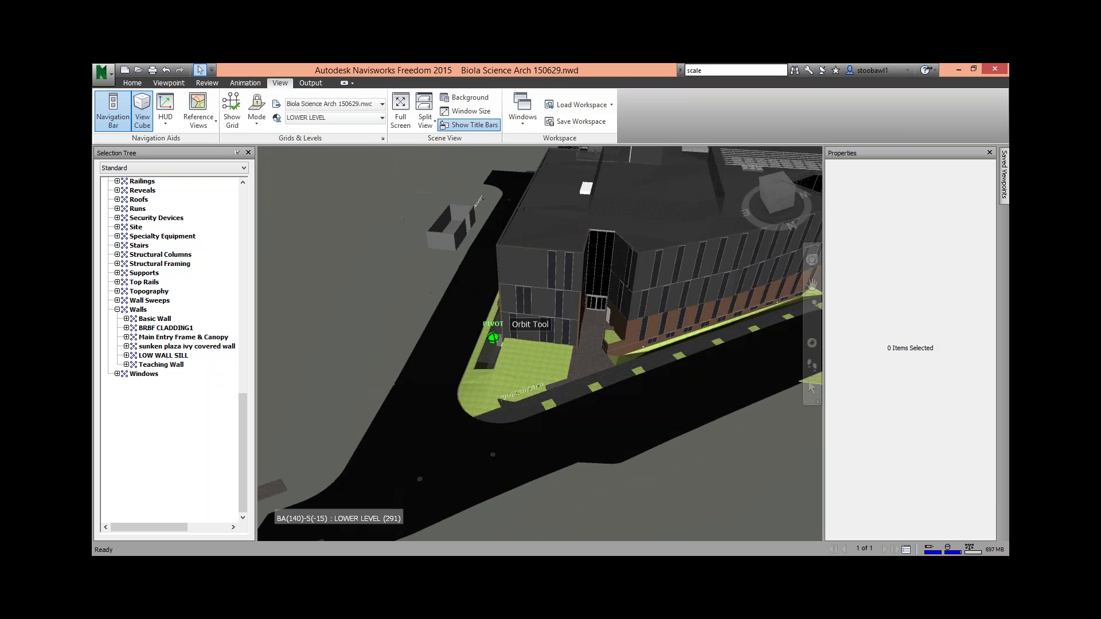
middle_click_drag(549, 297, 559, 302, "shift")
scroll(450, 391, "down", 2)
scroll(450, 392, "down", 2)
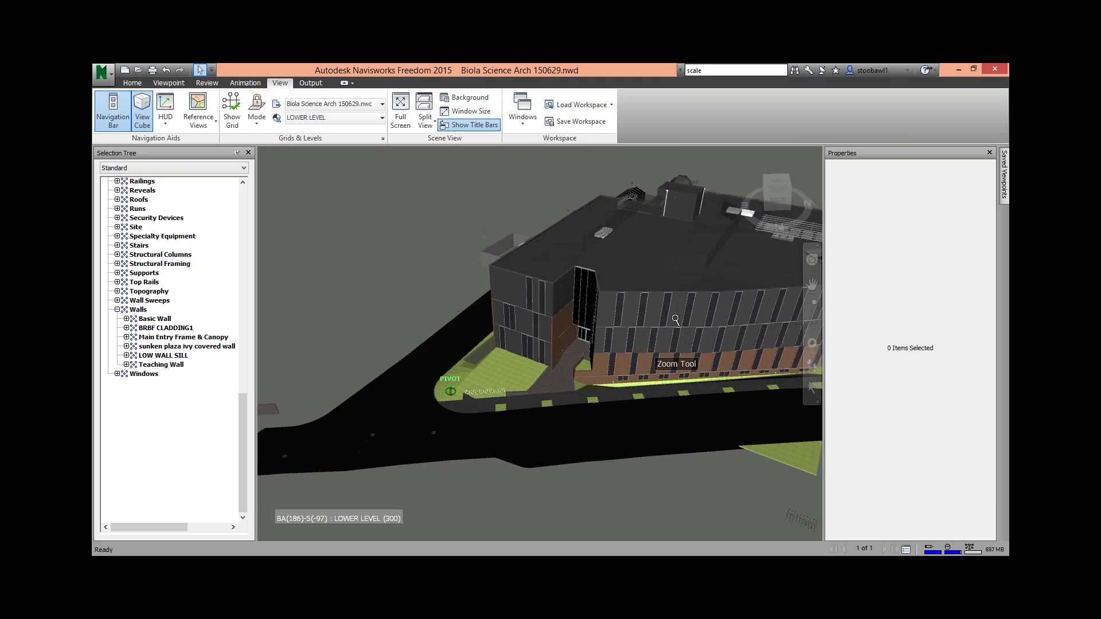
middle_click_drag(450, 392, 474, 314, "shift")
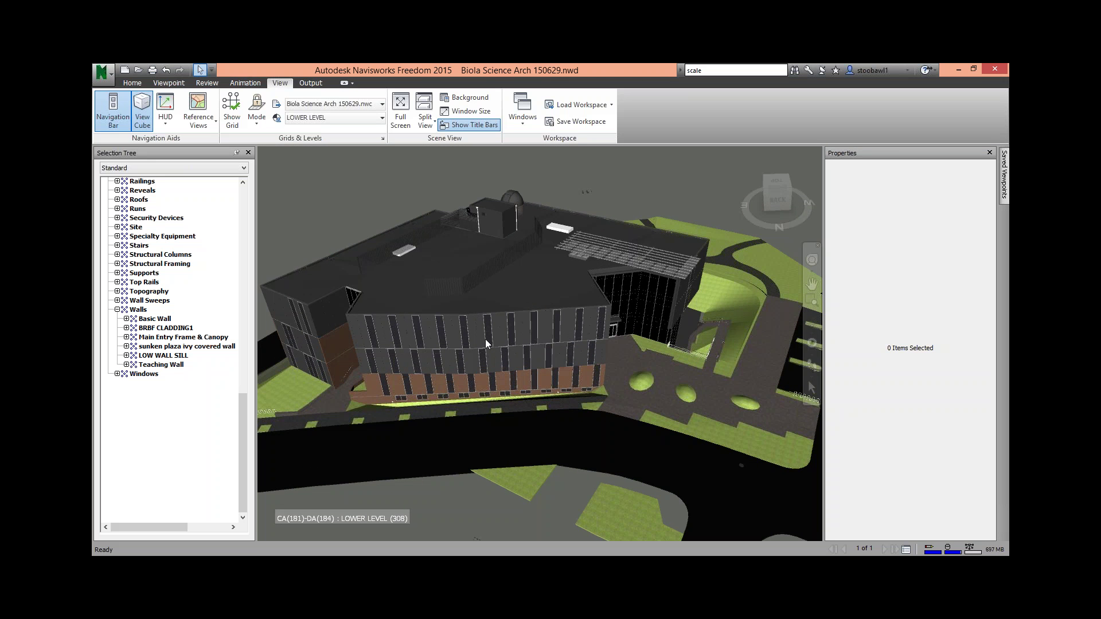
left_click(738, 156)
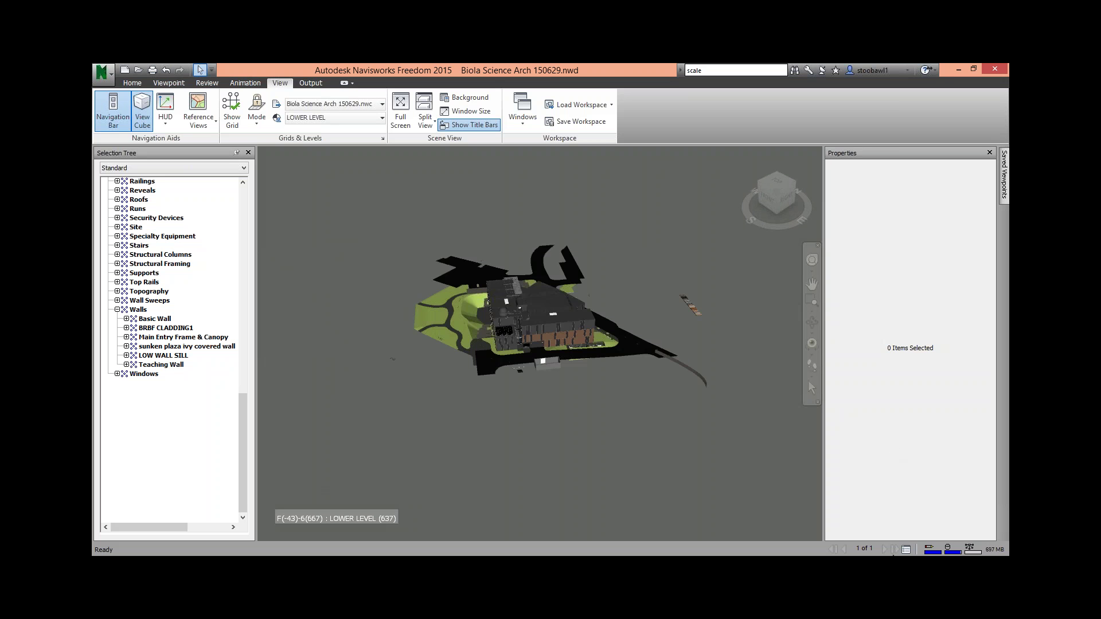
left_click(887, 554)
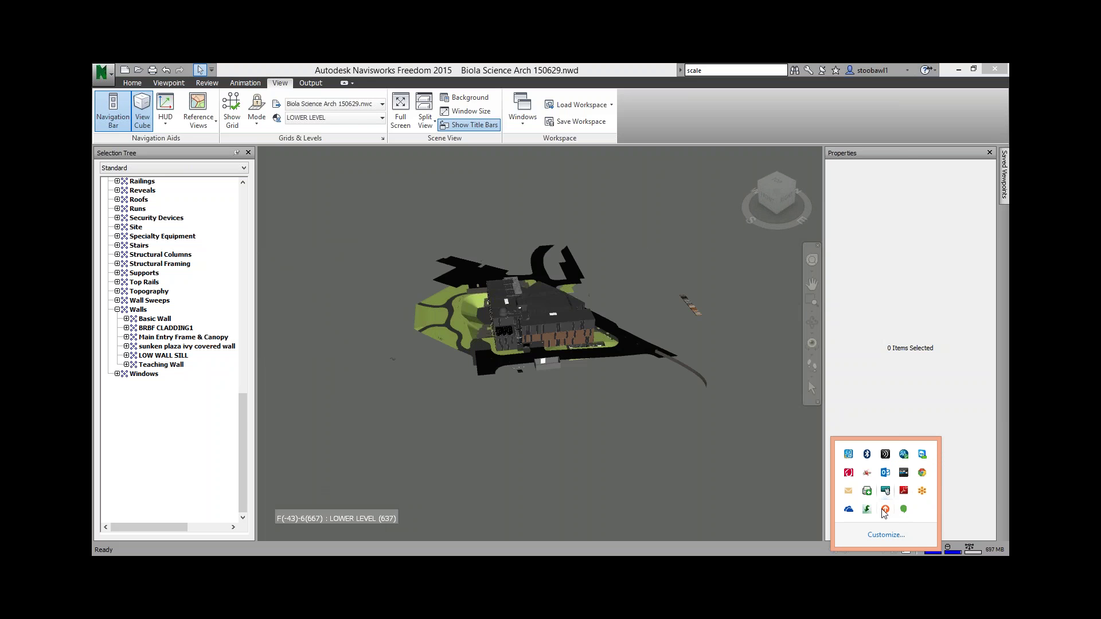
left_click(959, 69)
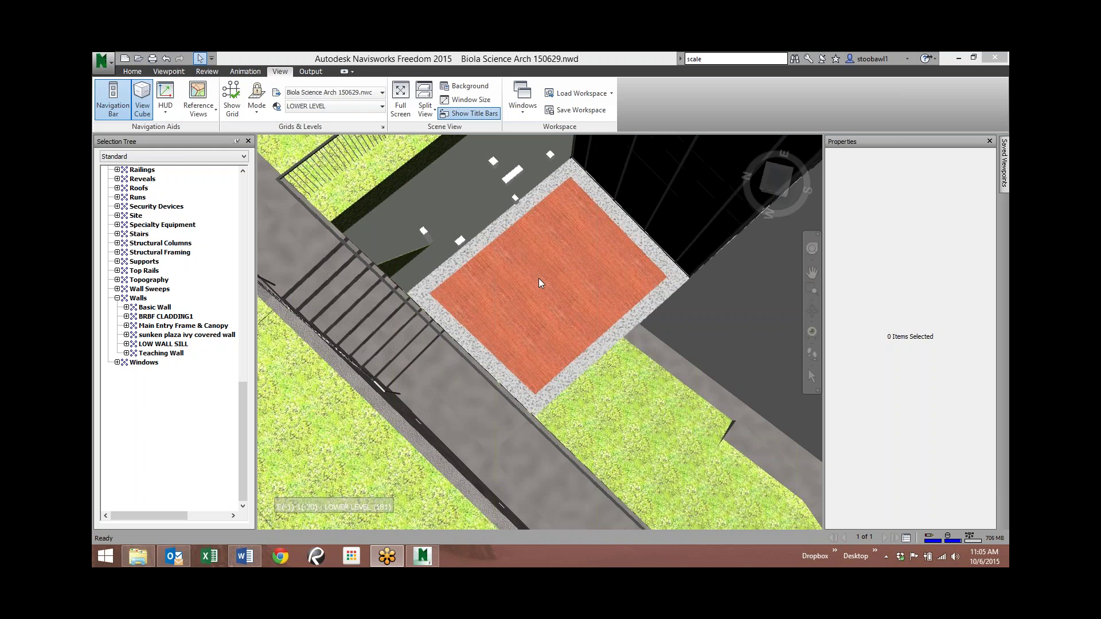
Examine the red-paved sunken plaza from above and approach the glazed wall beside the overhang.
middle_click_drag(539, 281, 522, 273)
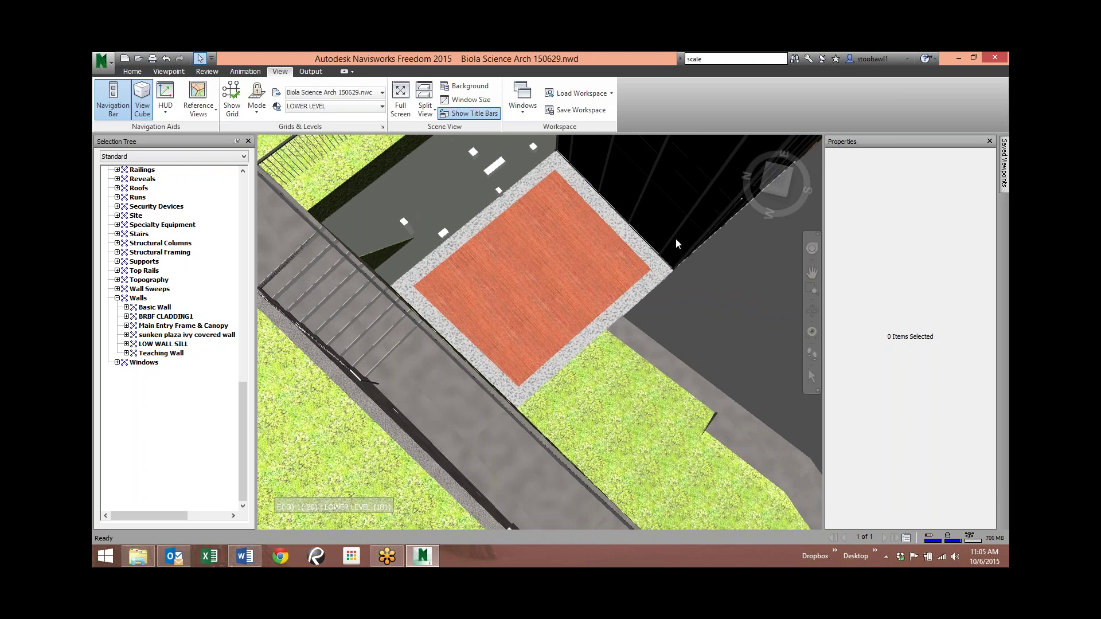
scroll(512, 246, "down", 5)
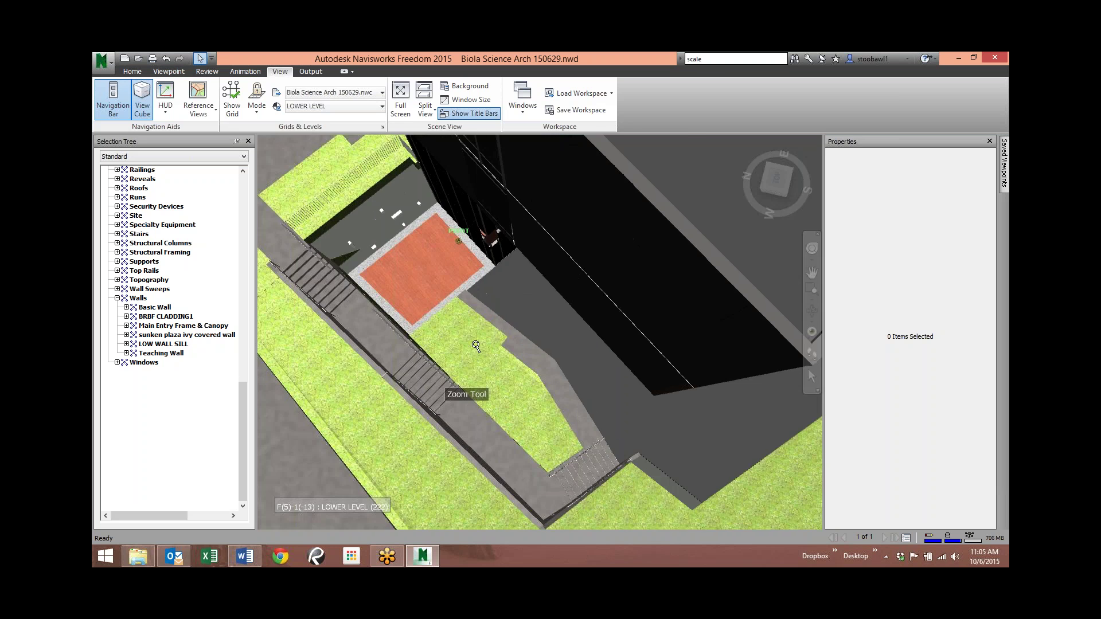
scroll(476, 346, "up", 10)
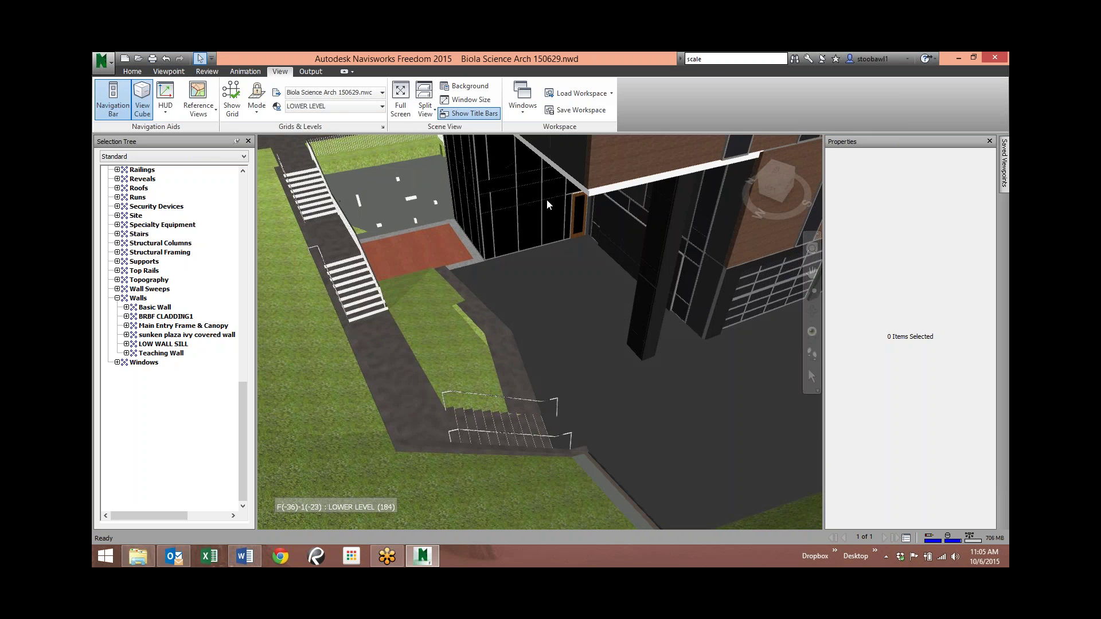
Zoom through the glazed wall to the interior stair and handrail, and back out to a view above the sunken plaza.
scroll(539, 200, "up", 10)
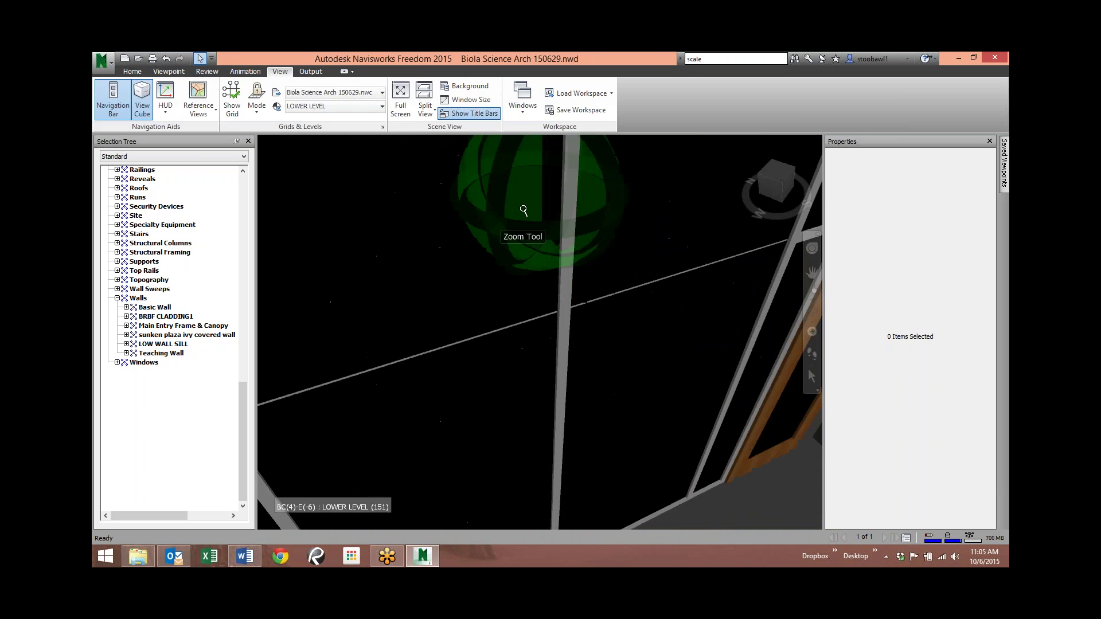
scroll(520, 241, "up", 10)
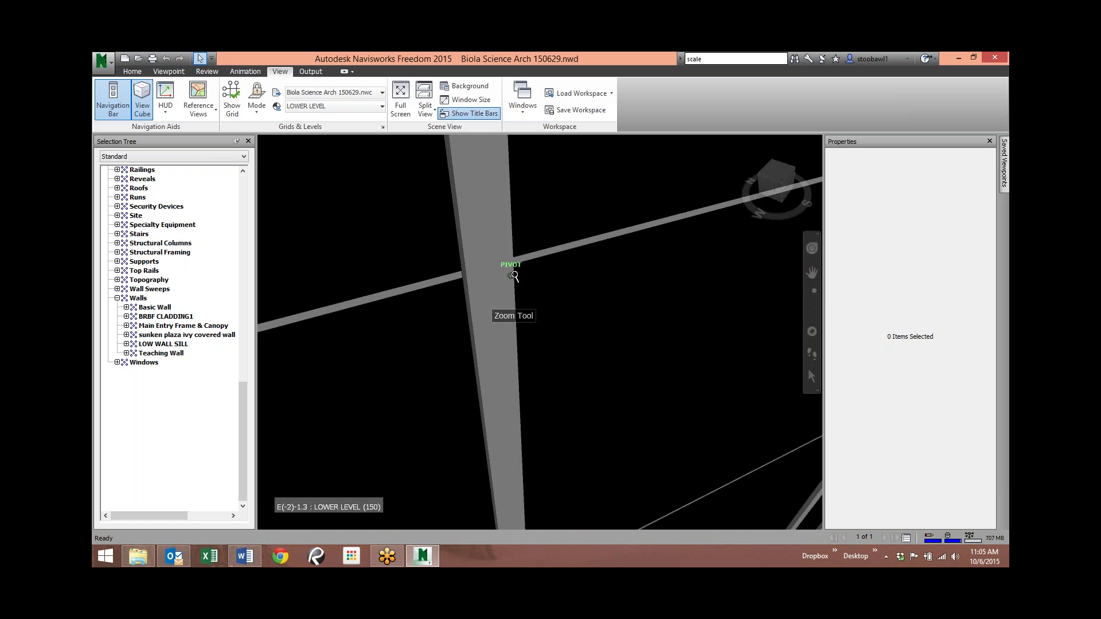
scroll(513, 274, "up", 10)
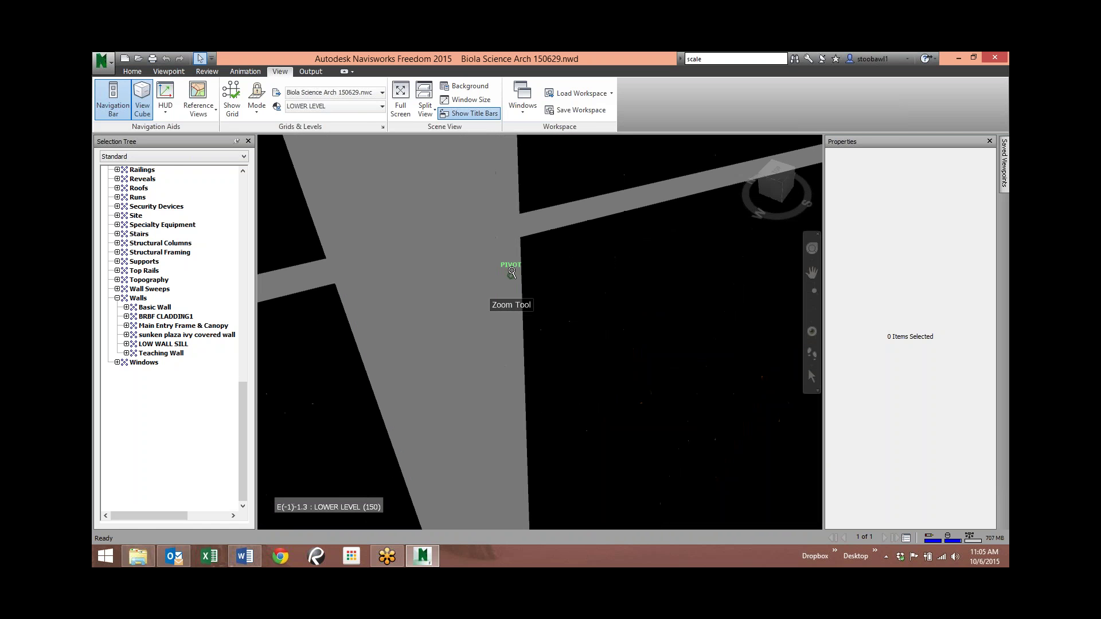
scroll(512, 273, "up", 10)
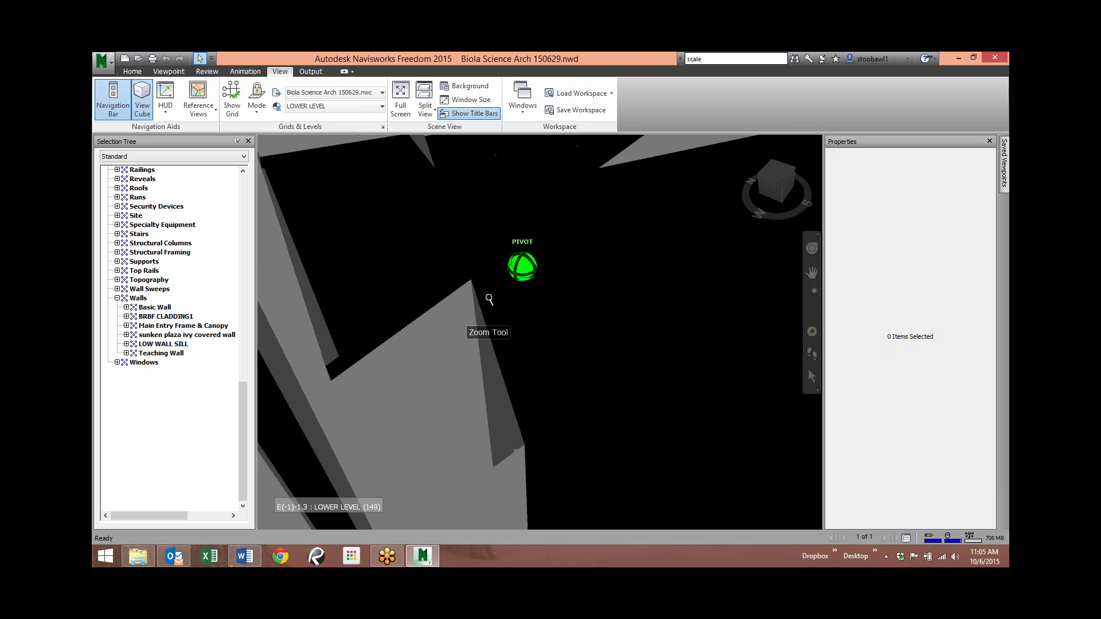
scroll(489, 299, "up", 10)
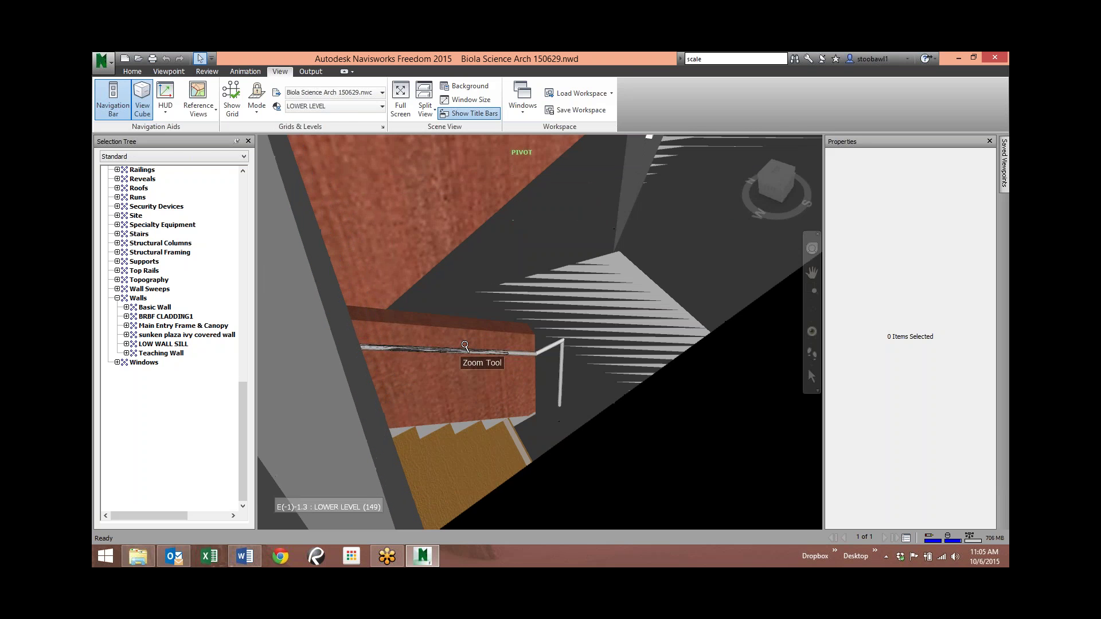
scroll(465, 346, "up", 8)
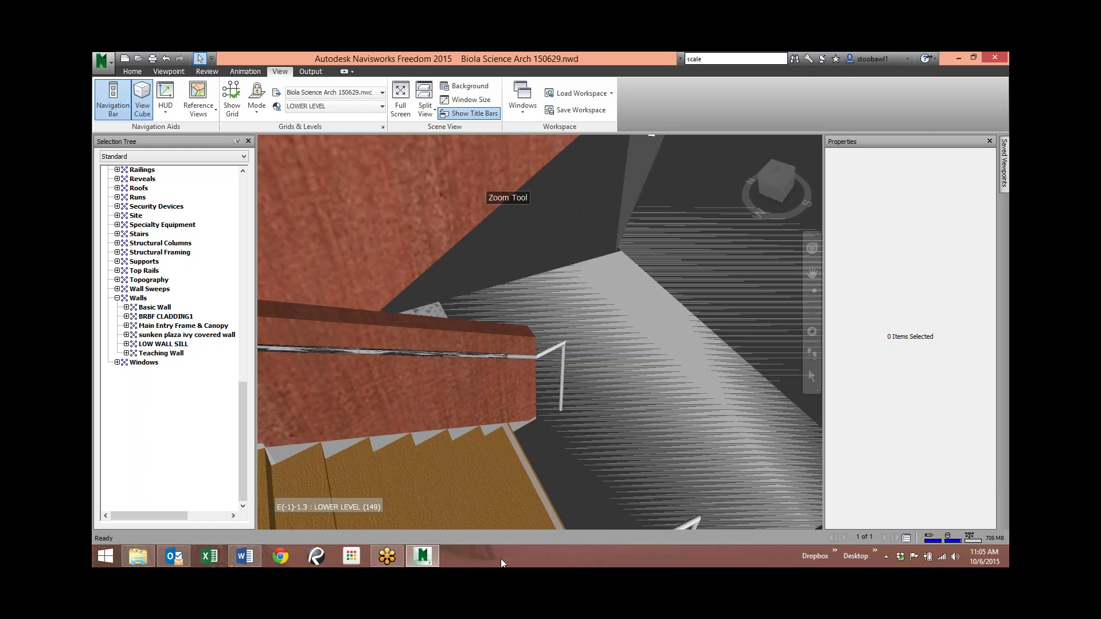
scroll(581, 338, "up", 4)
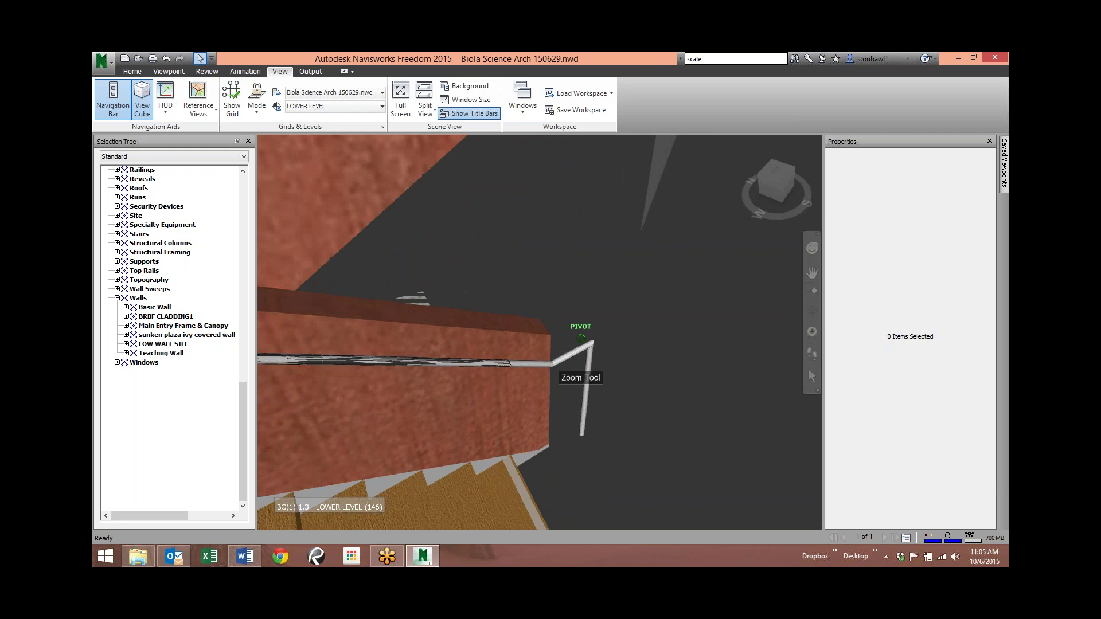
left_click_drag(581, 338, 523, 368)
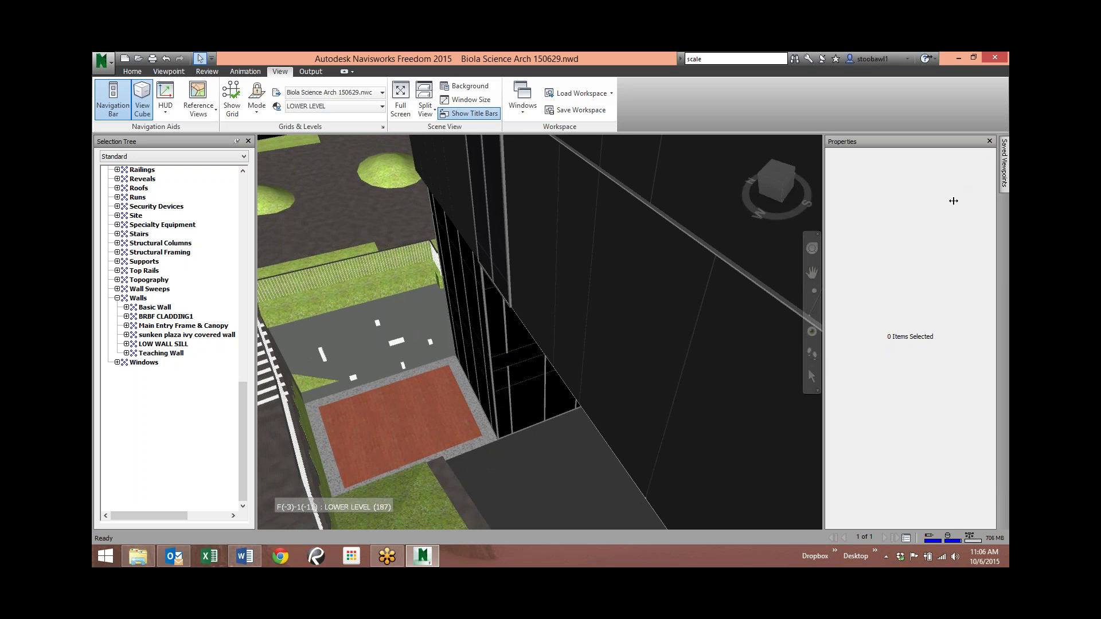
Widen the scene view by narrowing the Properties window, and activate the Walk tool.
left_click_drag(953, 201, 953, 200)
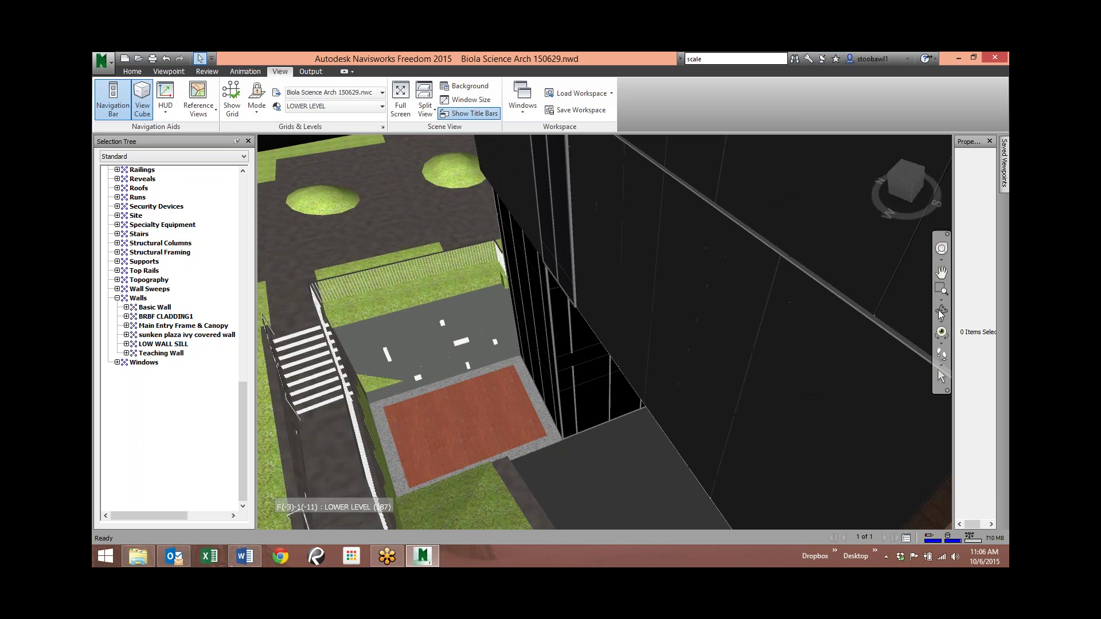
left_click(943, 359)
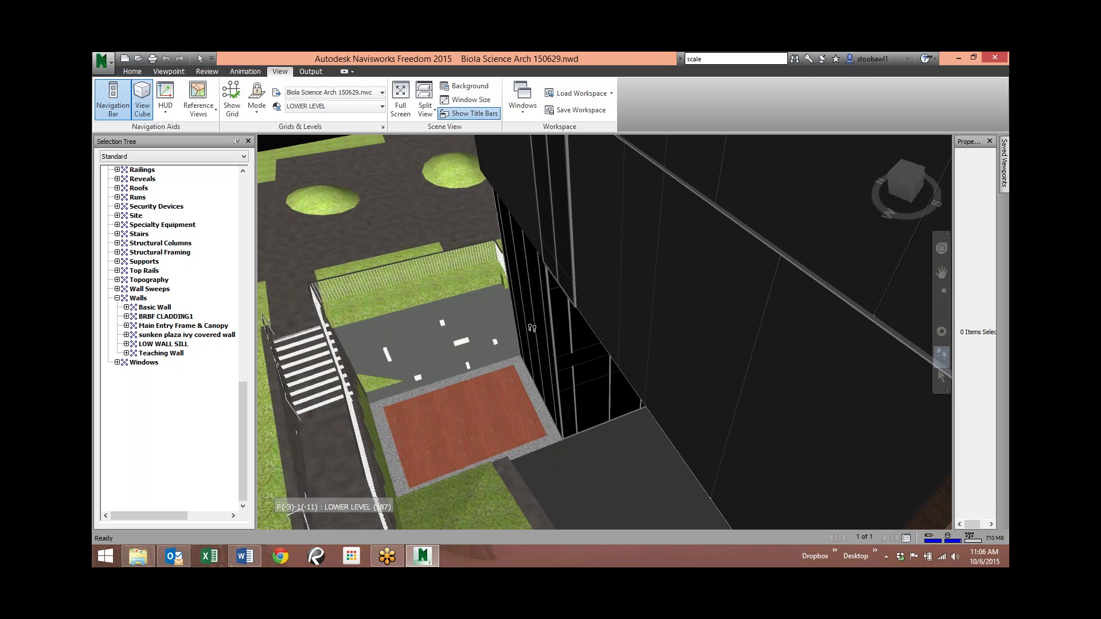
Walk away from the sunken plaza, tilt the view between ground and sky, and turn around to face the building's exterior.
left_click_drag(530, 325, 425, 352)
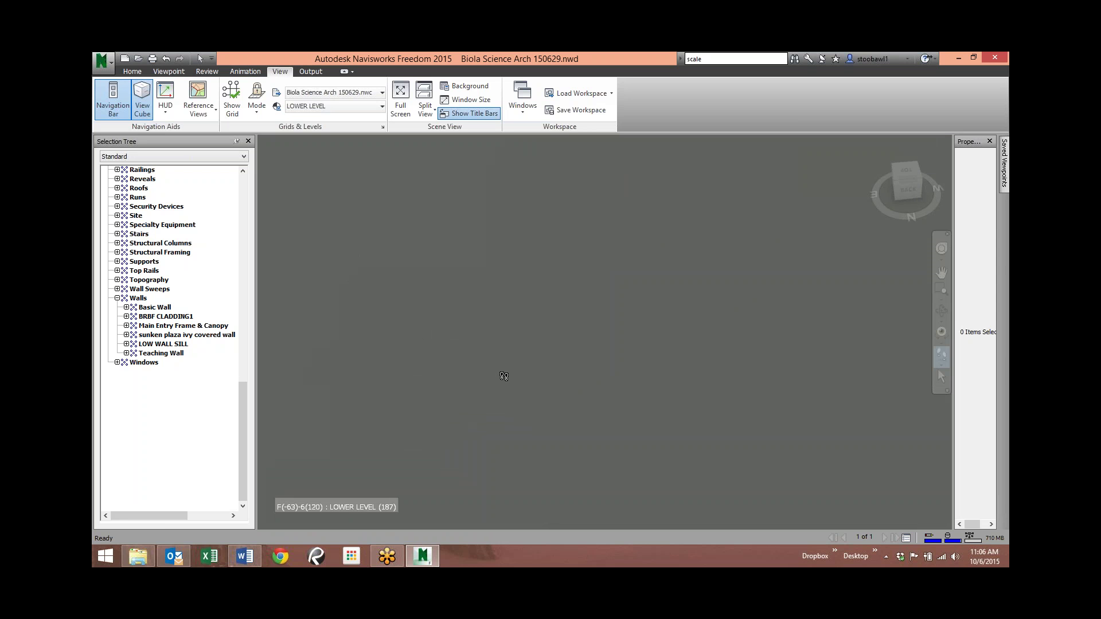
left_click_drag(504, 376, 509, 380)
scroll(509, 380, "up", 10)
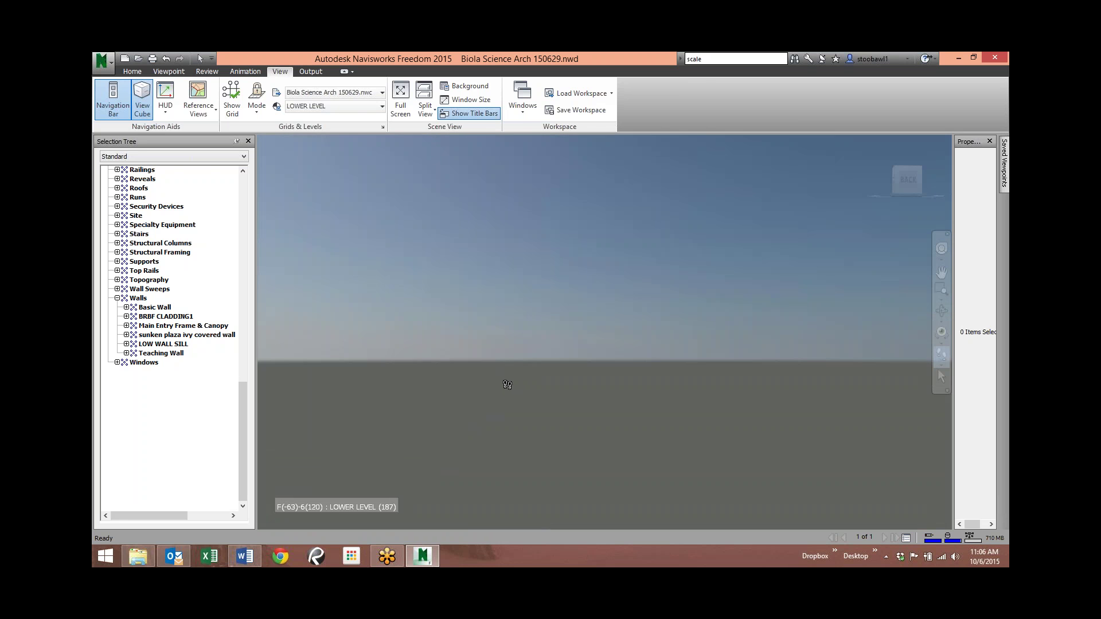
scroll(510, 383, "down", 3)
scroll(476, 349, "up", 5)
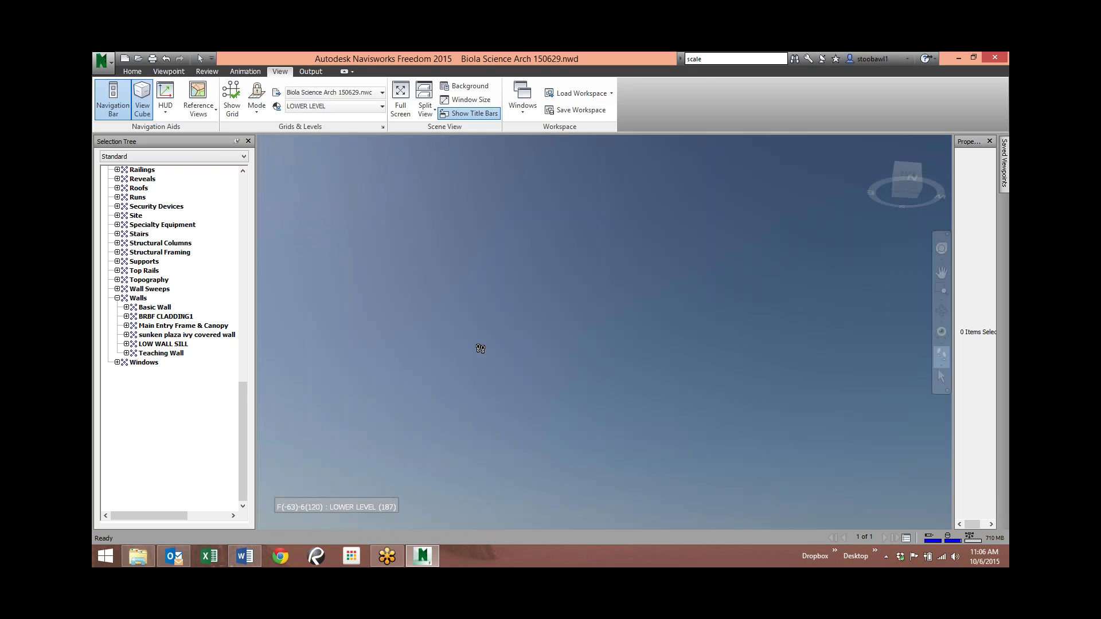
scroll(482, 348, "down", 4)
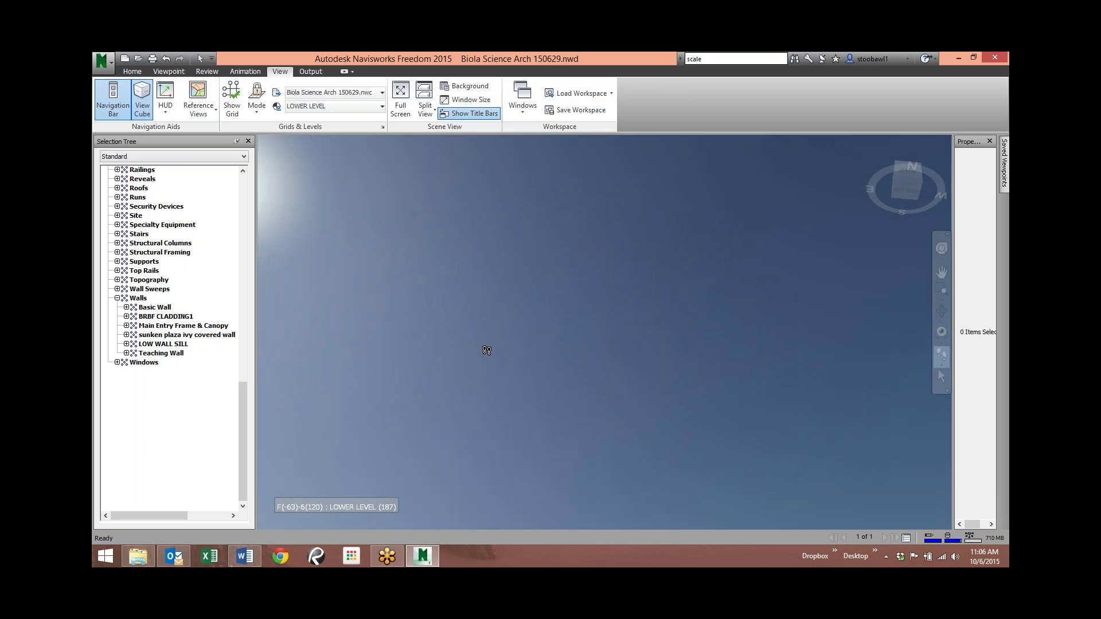
scroll(481, 349, "down", 5)
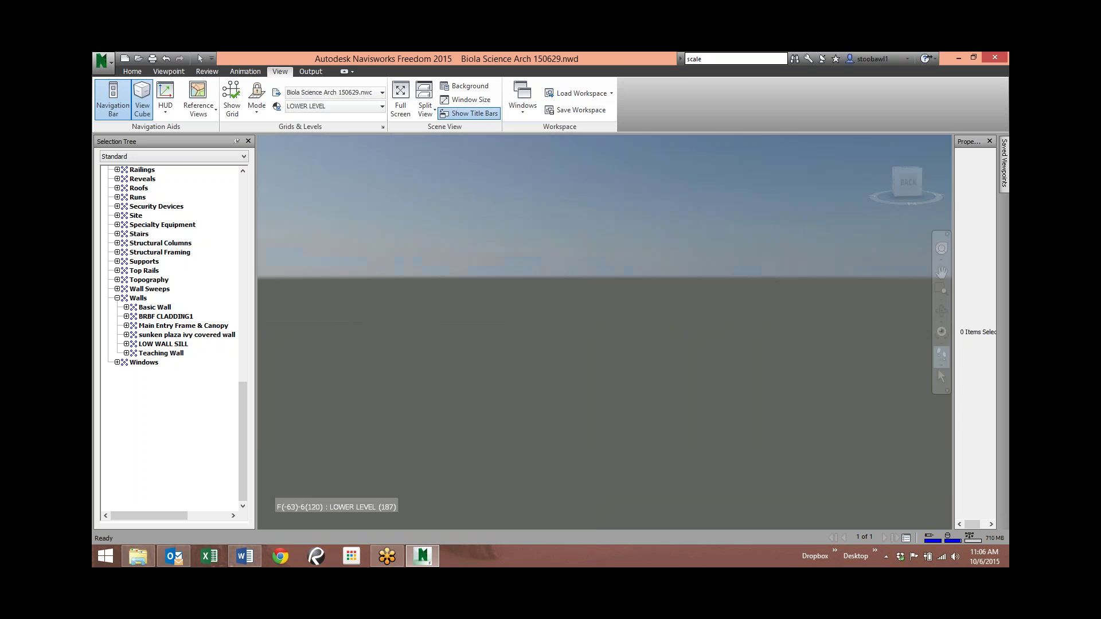
scroll(478, 351, "up", 2)
left_click_drag(462, 319, 640, 309)
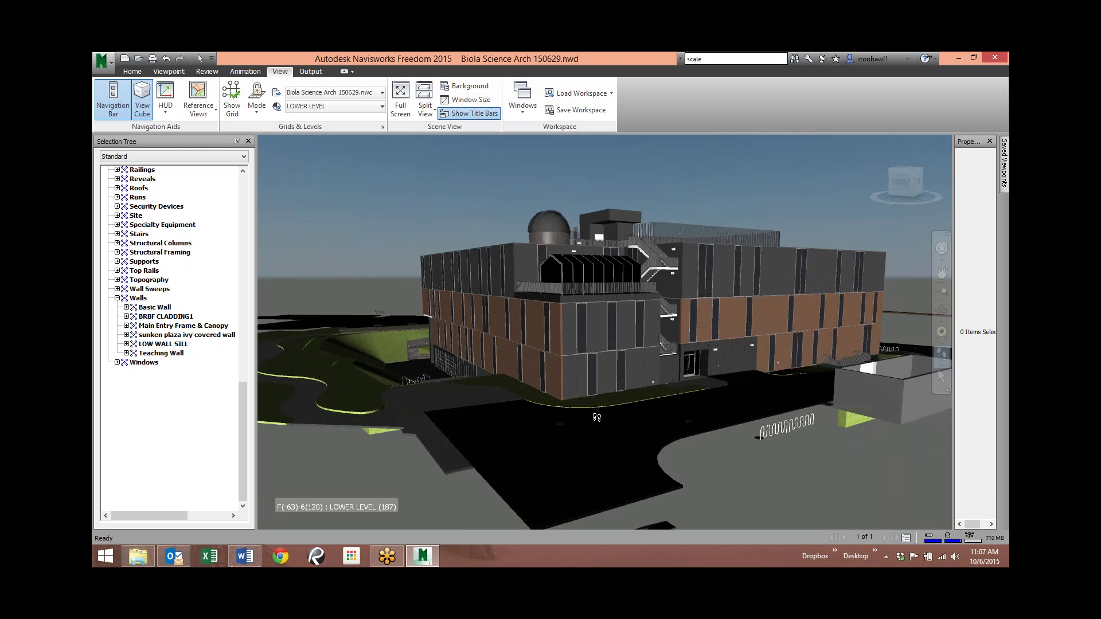
Walk up to the exterior stair and brick-clad facade, and lower the viewpoint to ground level before the double entrance doors.
left_click_drag(597, 418, 571, 311)
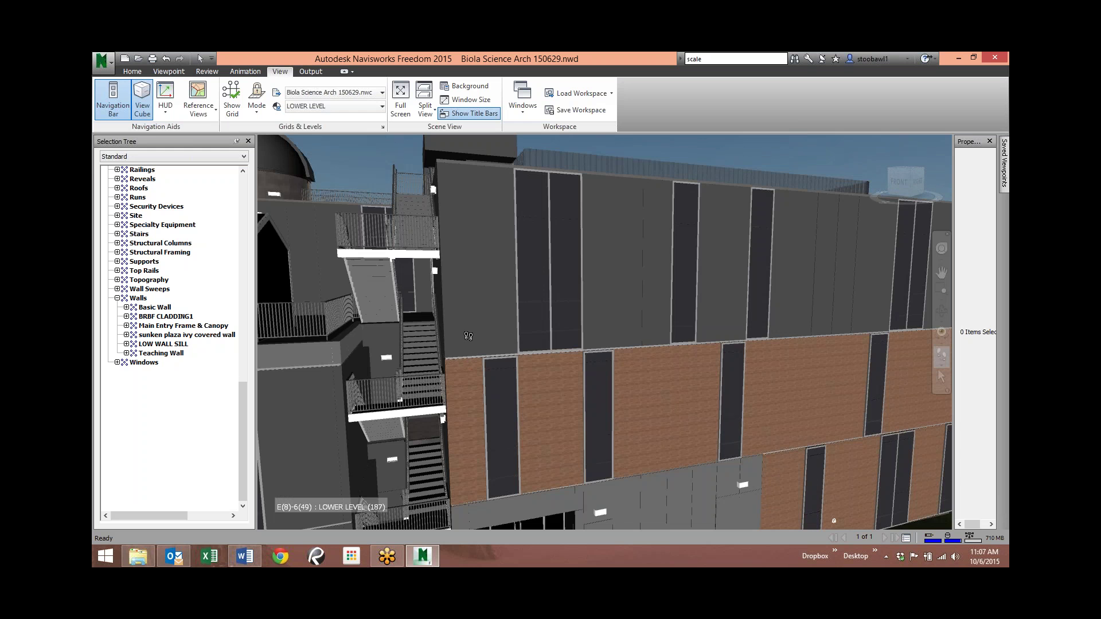
left_click_drag(469, 335, 532, 457)
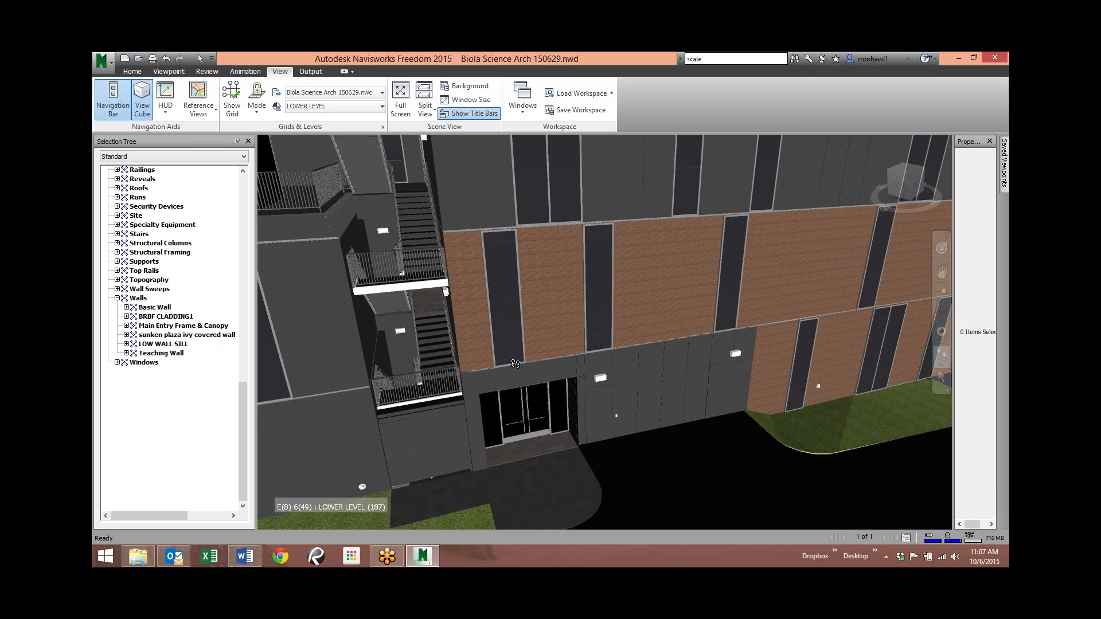
left_click_drag(515, 325, 496, 306)
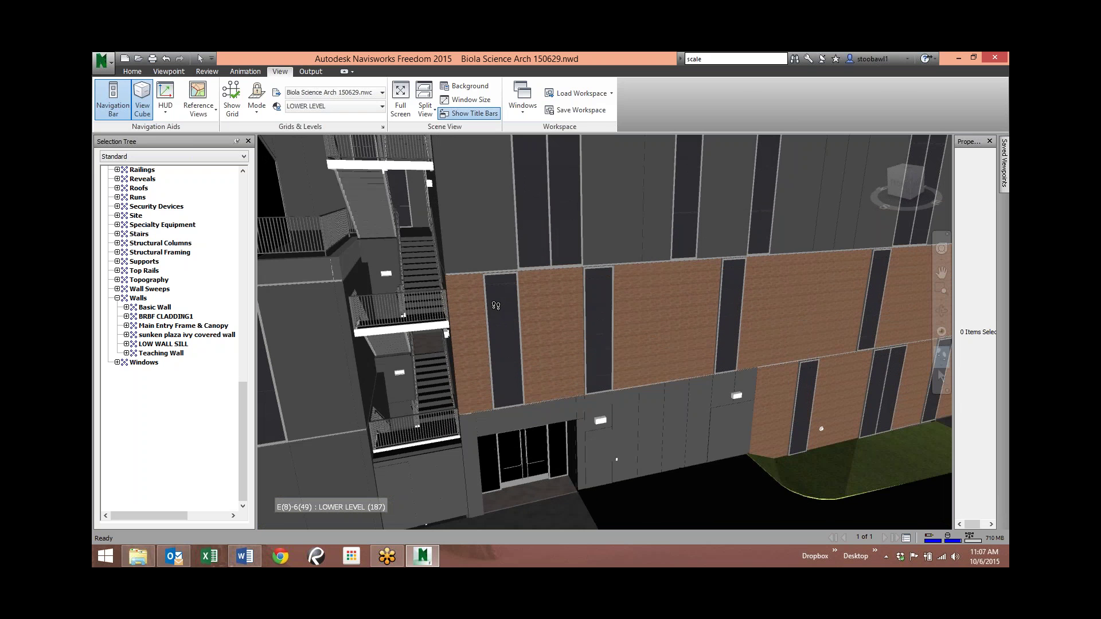
scroll(496, 305, "up", 2)
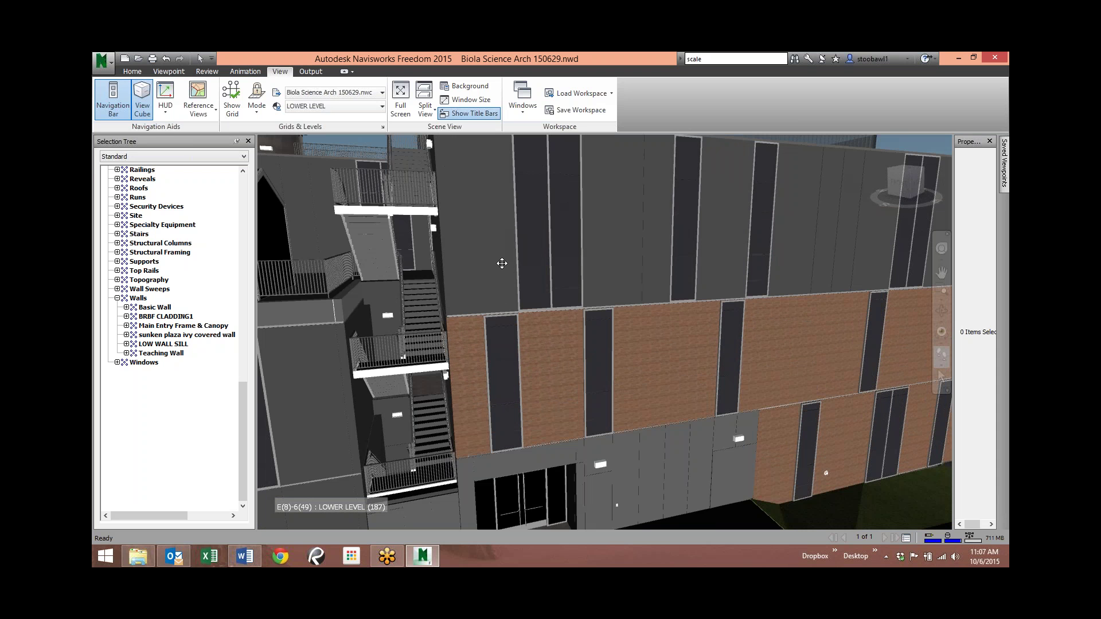
left_click_drag(502, 261, 511, 327)
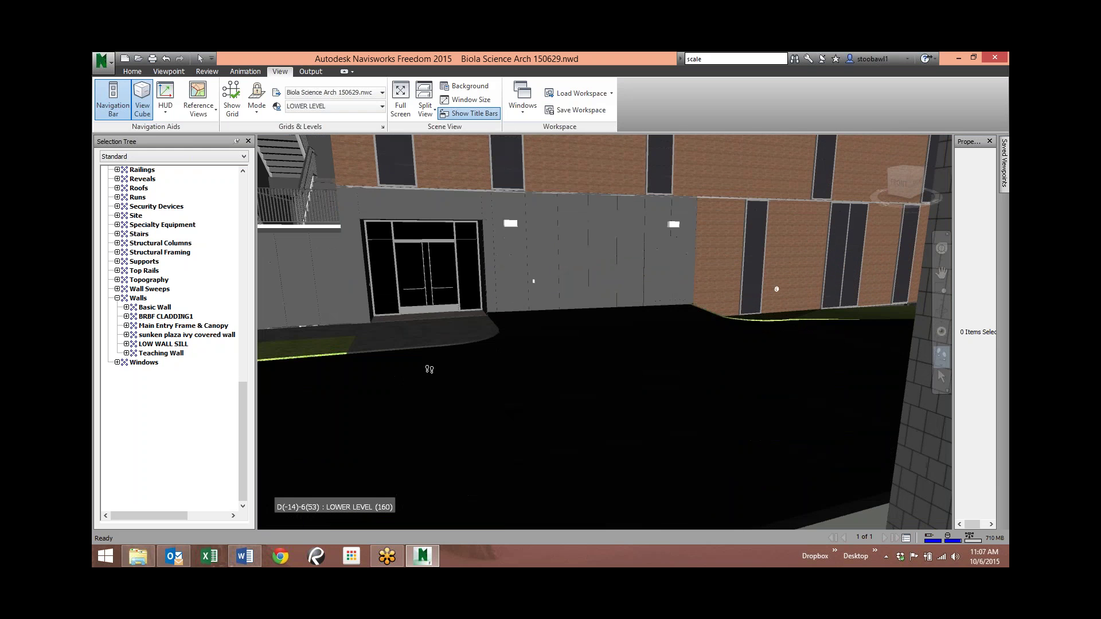
Walk through the entrance and corridor to the lobby's curved glass railing, view the glazed doors, and move out to the brick facade.
left_click_drag(414, 371, 489, 272)
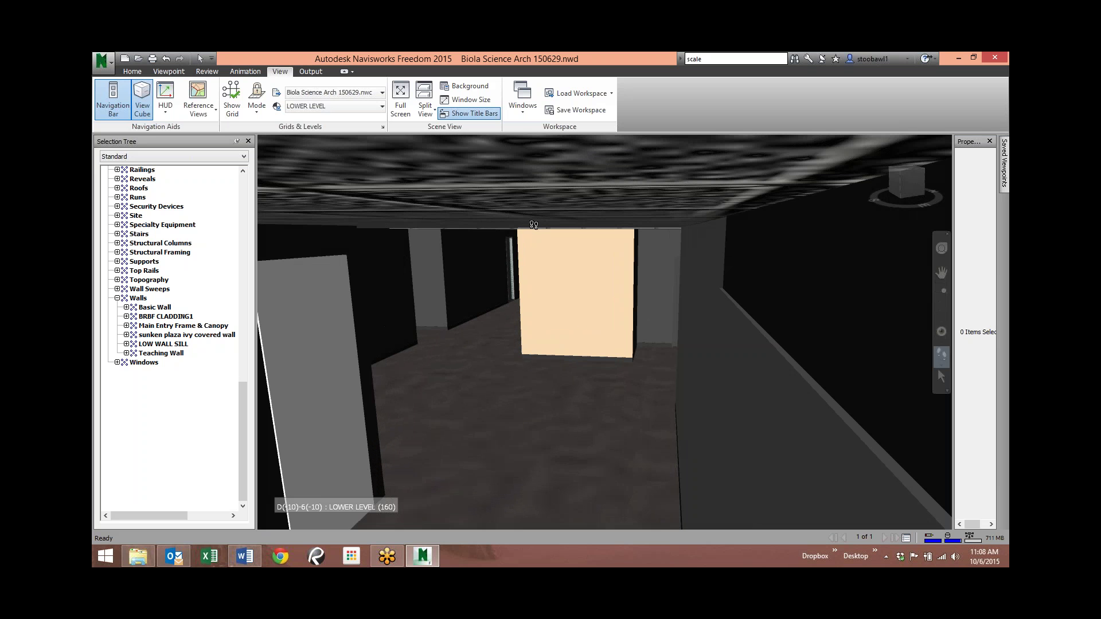
left_click_drag(523, 228, 634, 238)
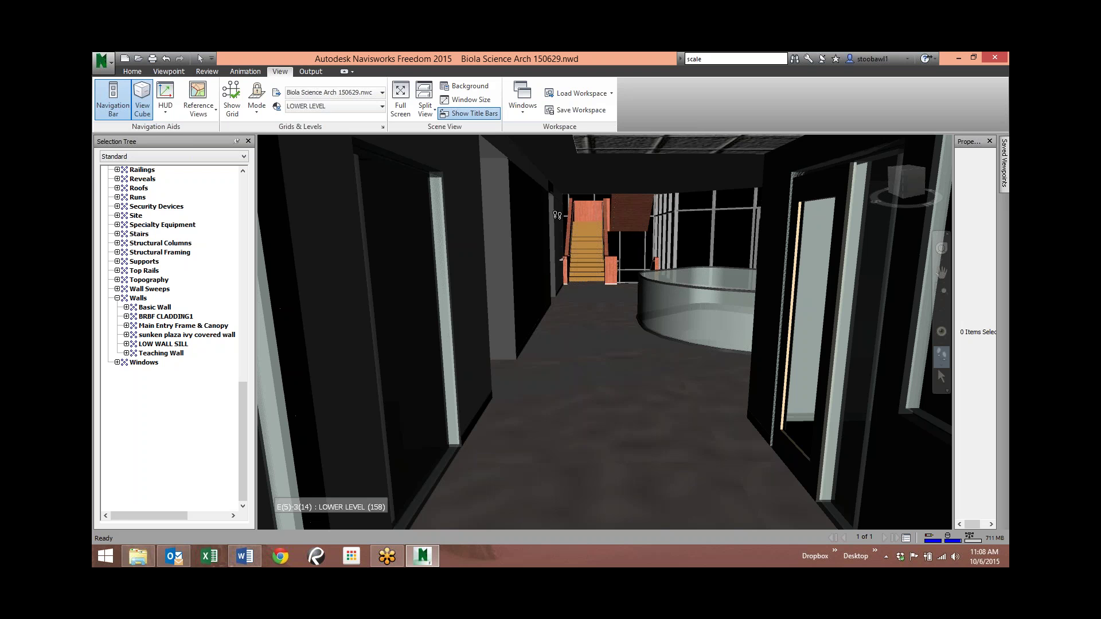
left_click_drag(644, 398, 537, 376)
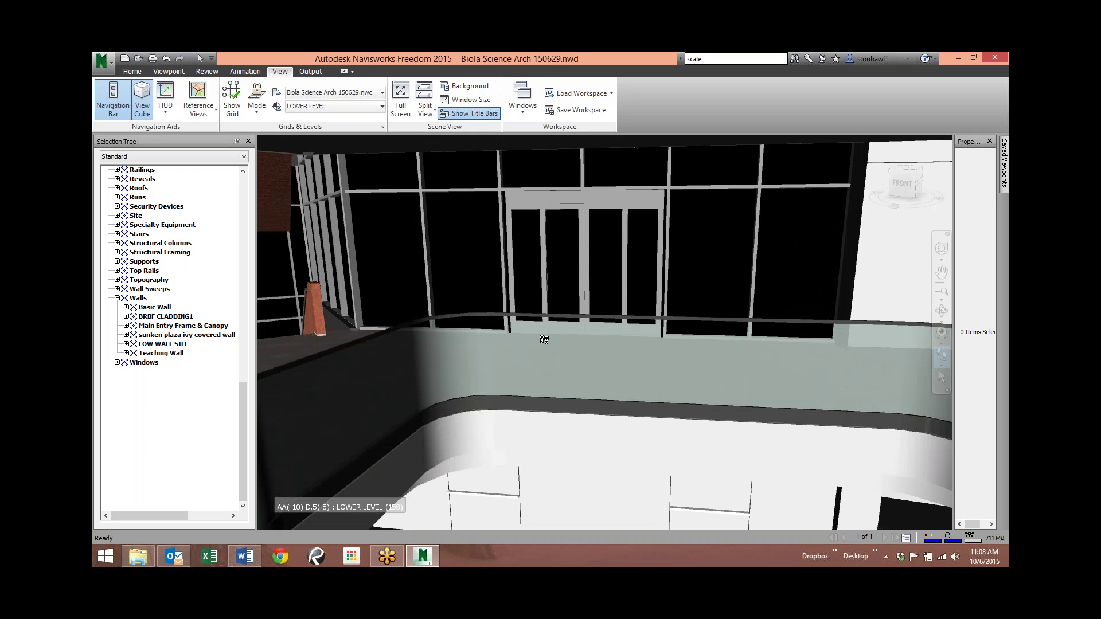
left_click_drag(534, 333, 602, 361)
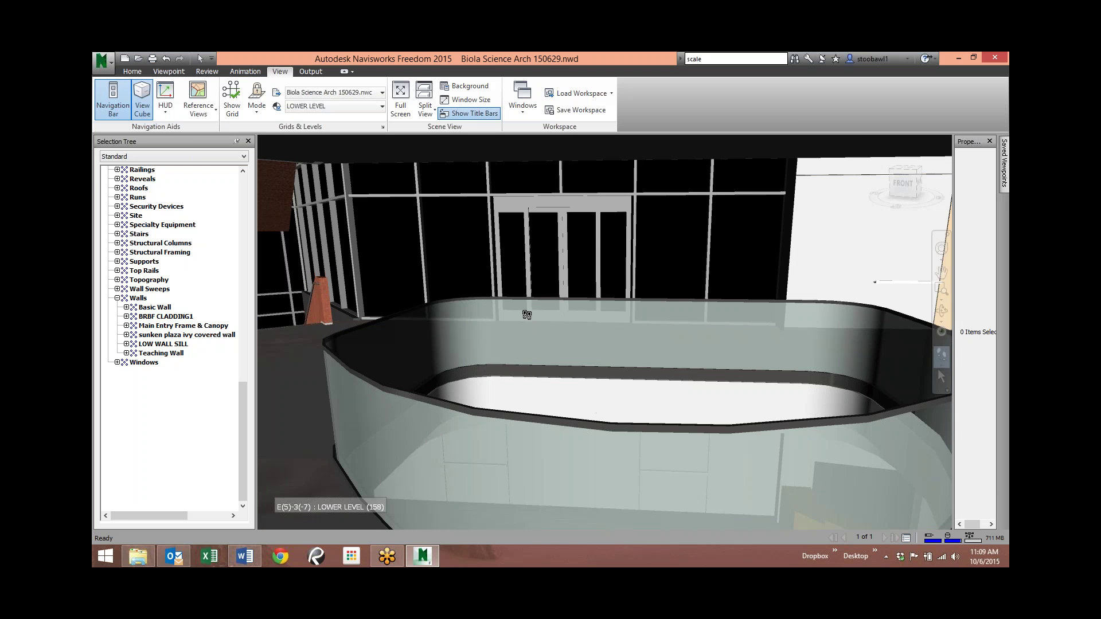
left_click_drag(527, 335, 456, 514)
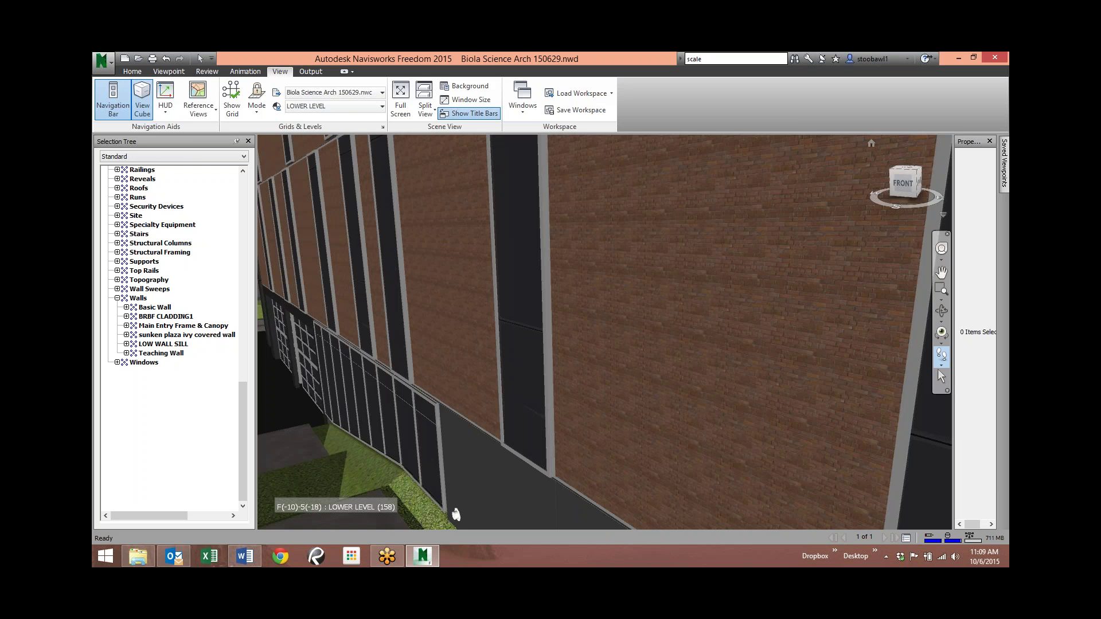
Return to the home view, move closer to the building, and level the view toward its facade and the horizon.
left_click(871, 144)
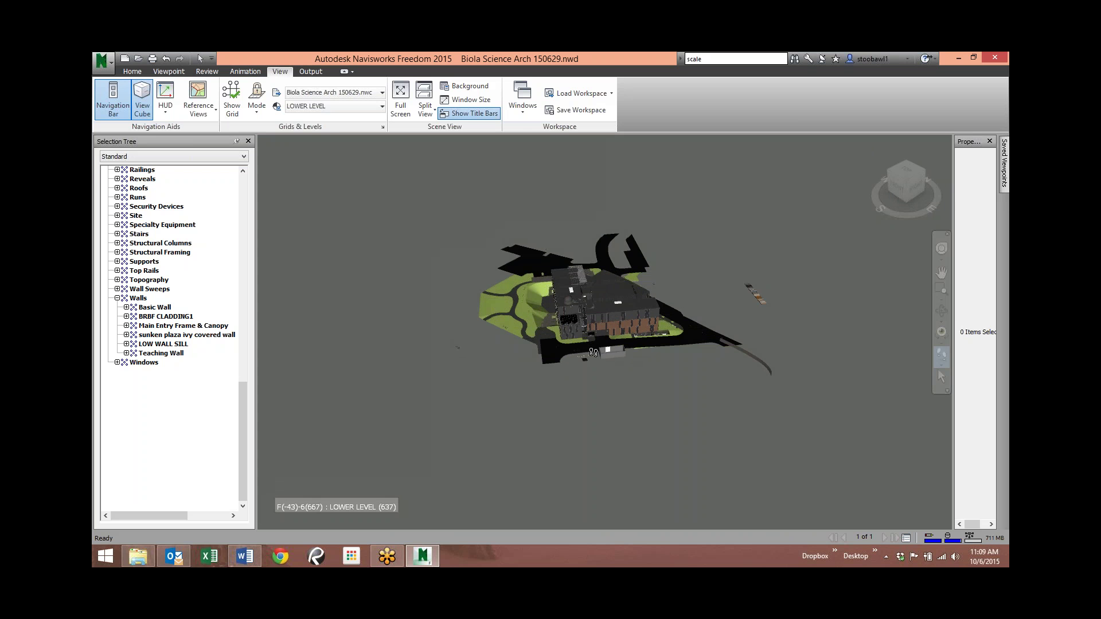
left_click_drag(597, 399, 602, 298)
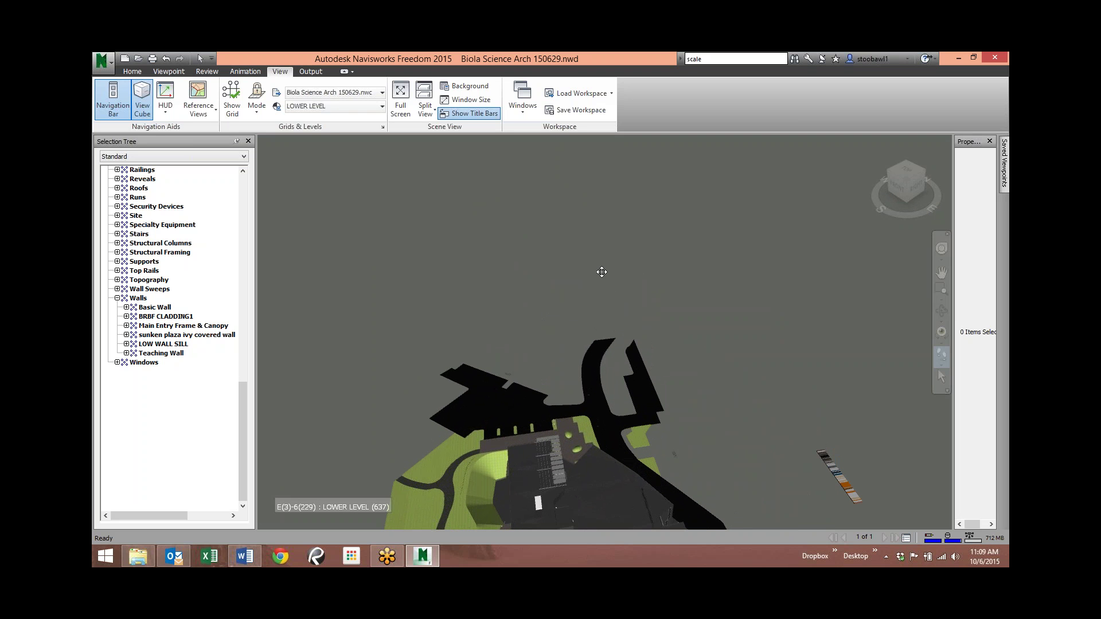
left_click_drag(610, 270, 617, 418)
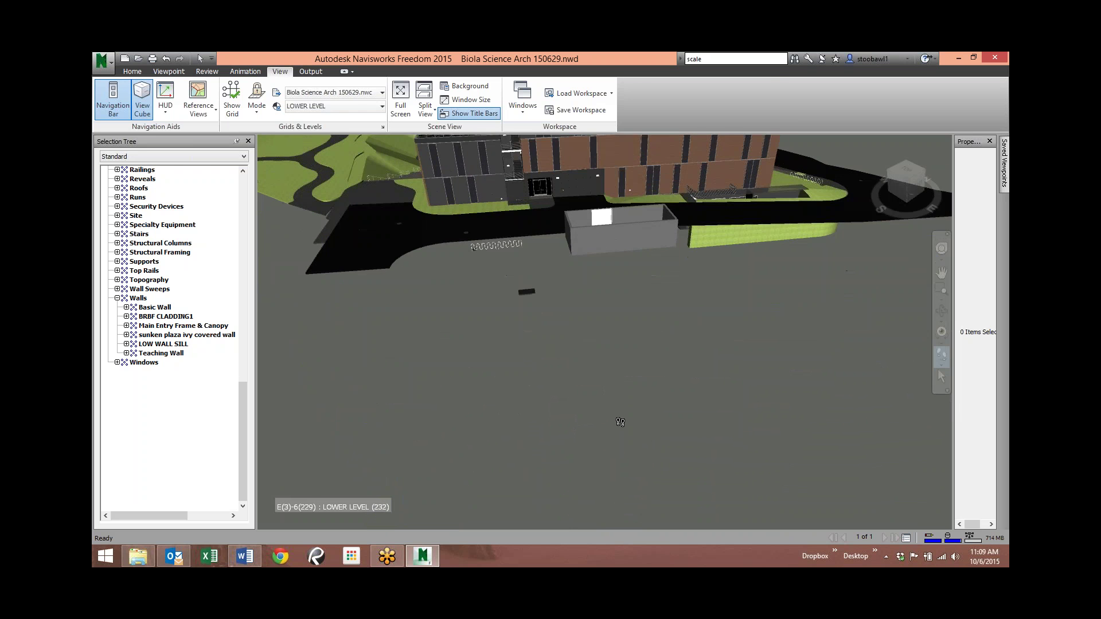
key("ctrl+z")
key("ctrl+z")
key("ctrl+z")
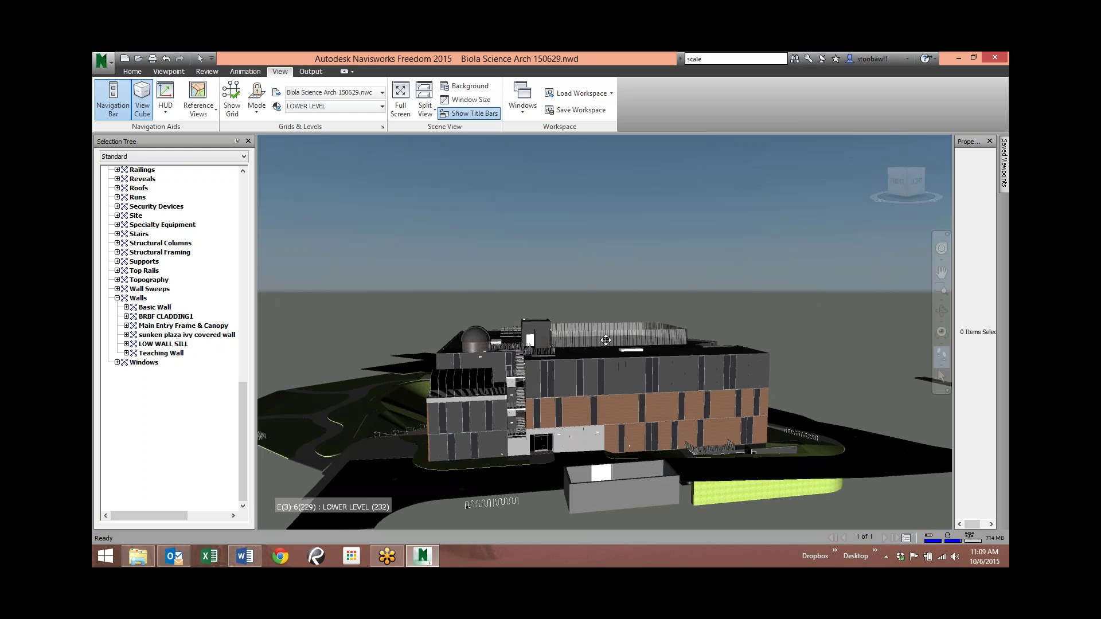
Walk through the brick facade into an interior room and adjust the eye height to view the wood door.
left_click_drag(605, 334, 611, 275)
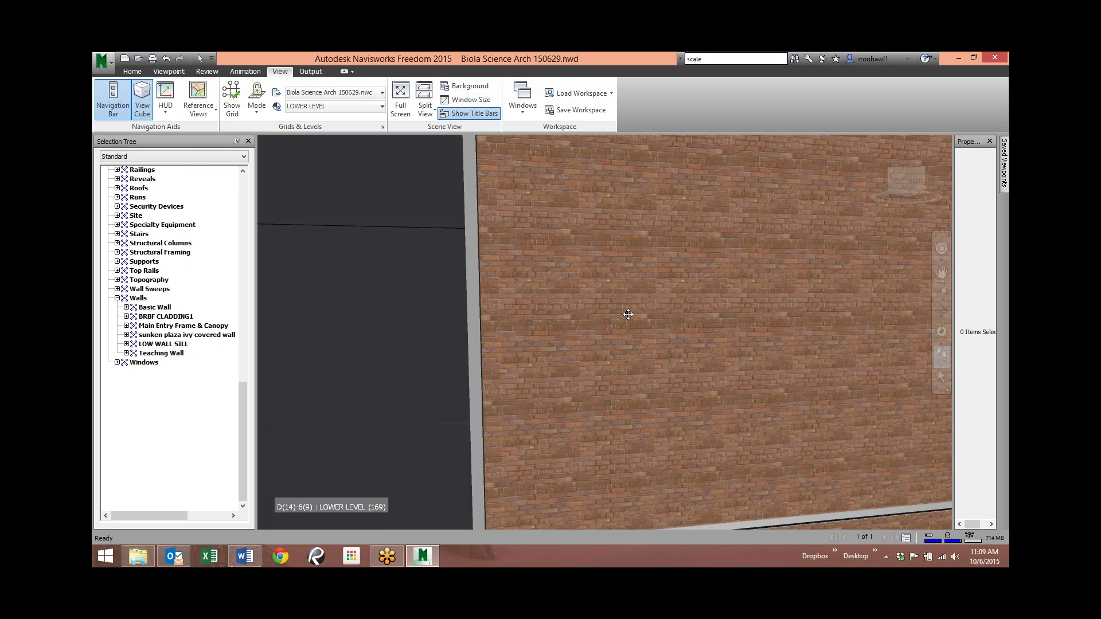
middle_click_drag(619, 312, 626, 365)
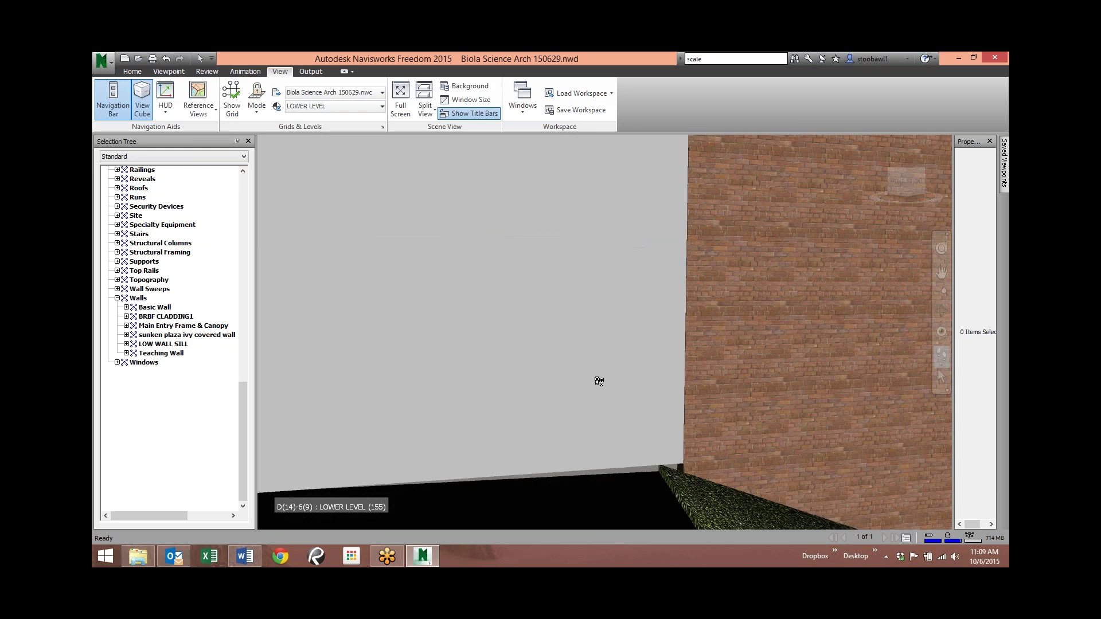
left_click_drag(585, 367, 612, 346)
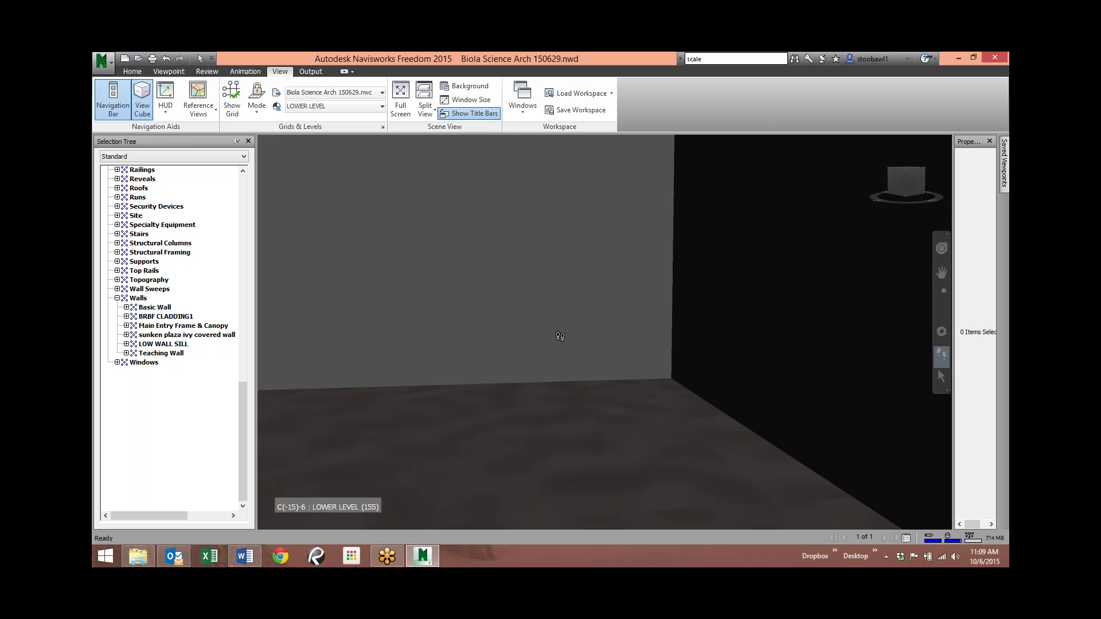
left_click_drag(368, 355, 481, 365)
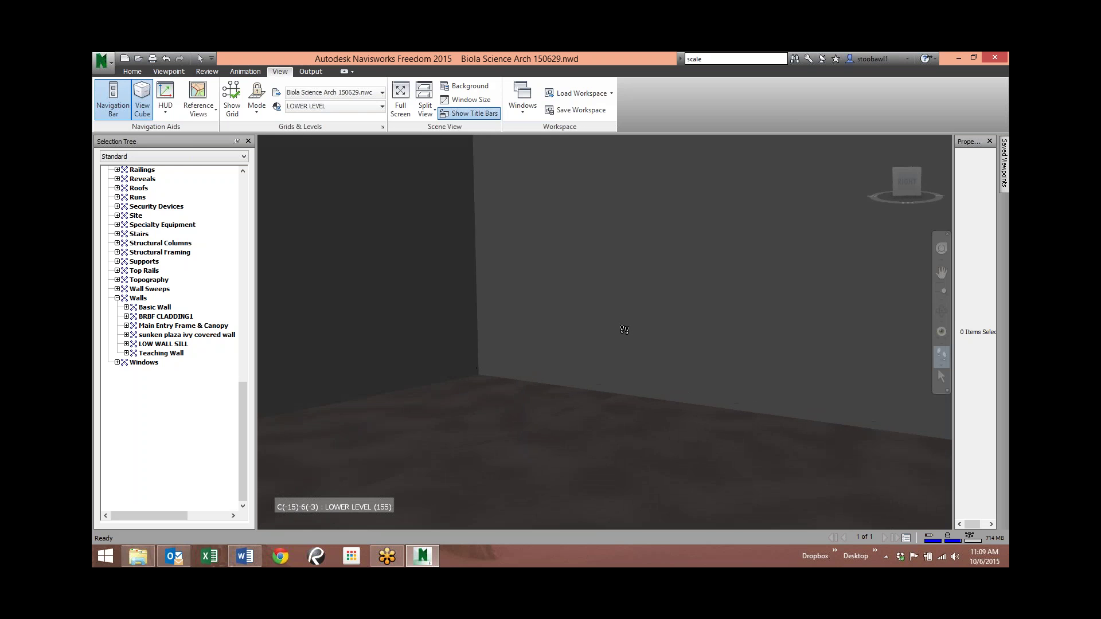
left_click_drag(619, 329, 651, 334)
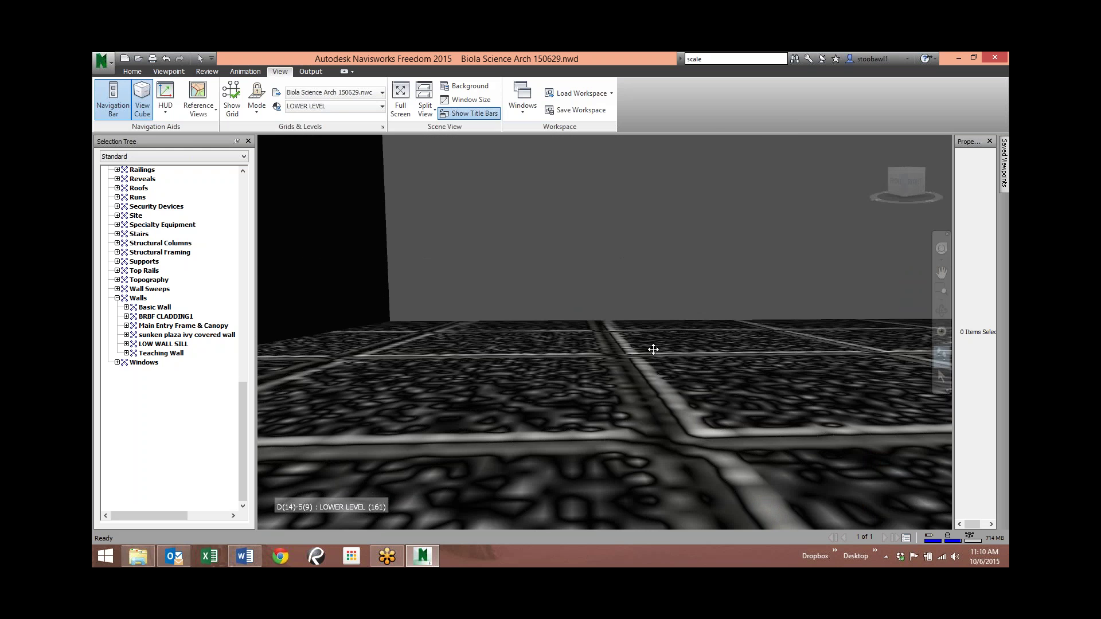
middle_click_drag(653, 350, 655, 359)
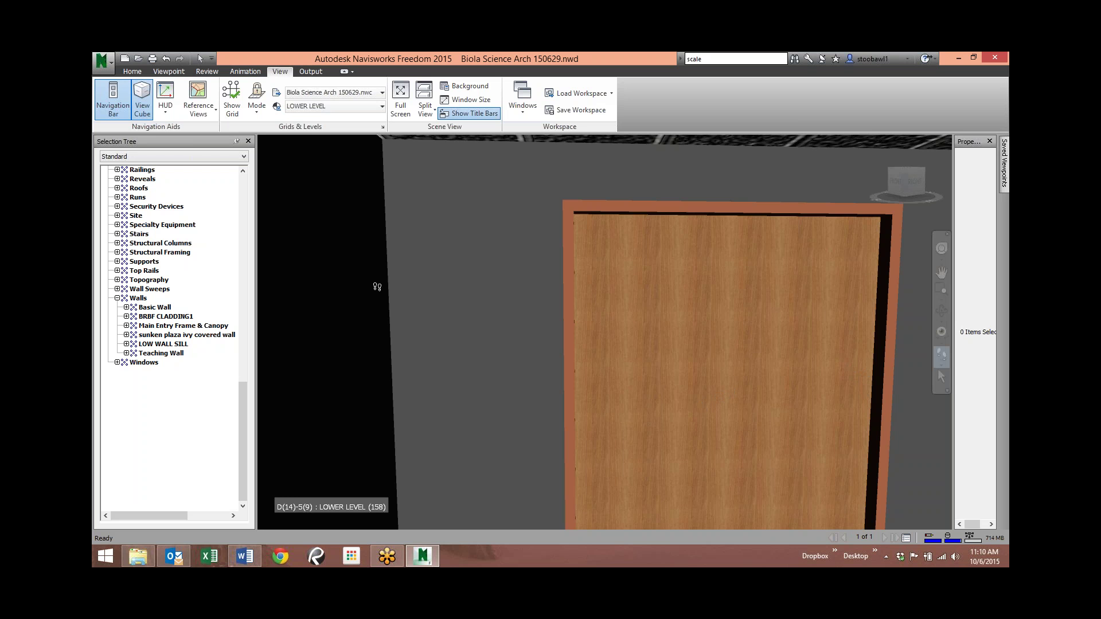
Reframe and select the wood door in the interior wall, and locate its highlighted entry under Doors in the Selection Tree.
left_click(940, 381)
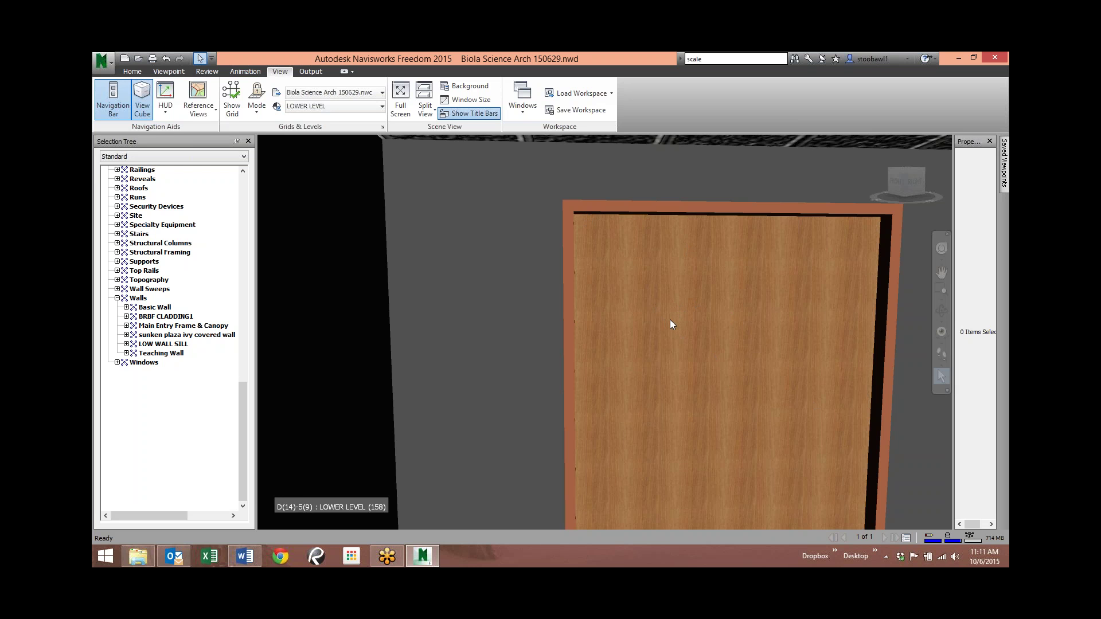
middle_click_drag(670, 324, 545, 252)
scroll(546, 252, "down", 5)
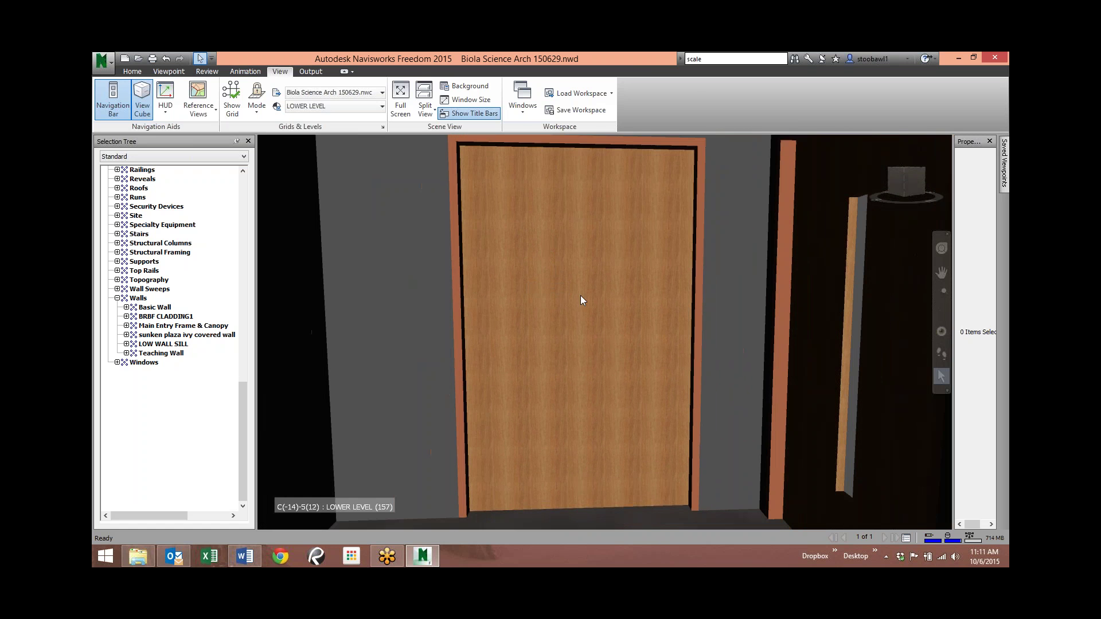
scroll(548, 259, "down", 3)
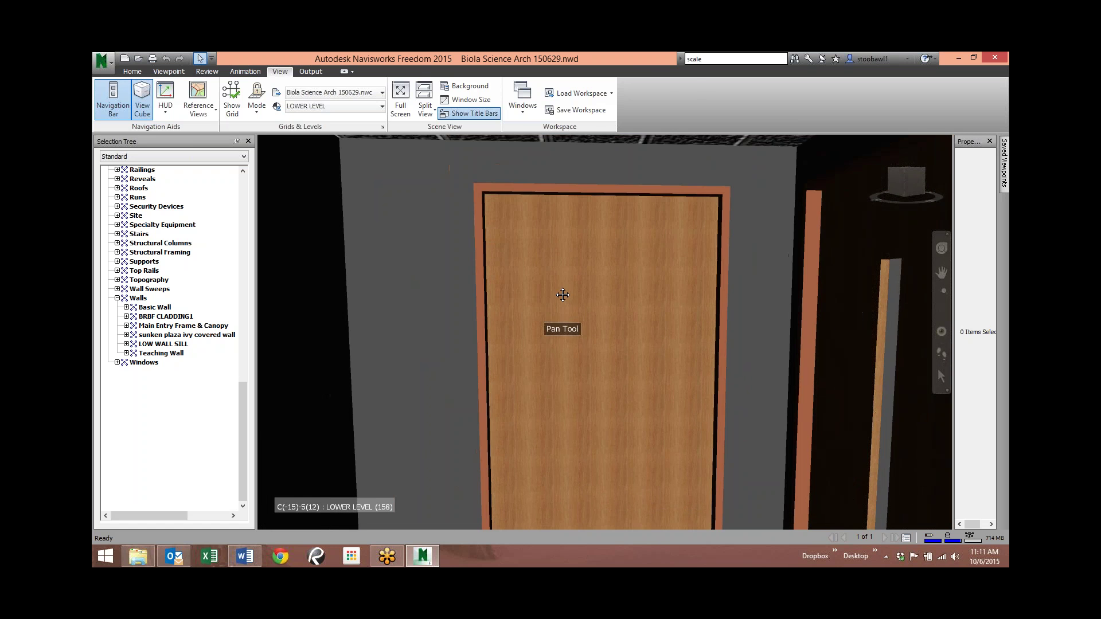
middle_click_drag(548, 287, 579, 296, "shift")
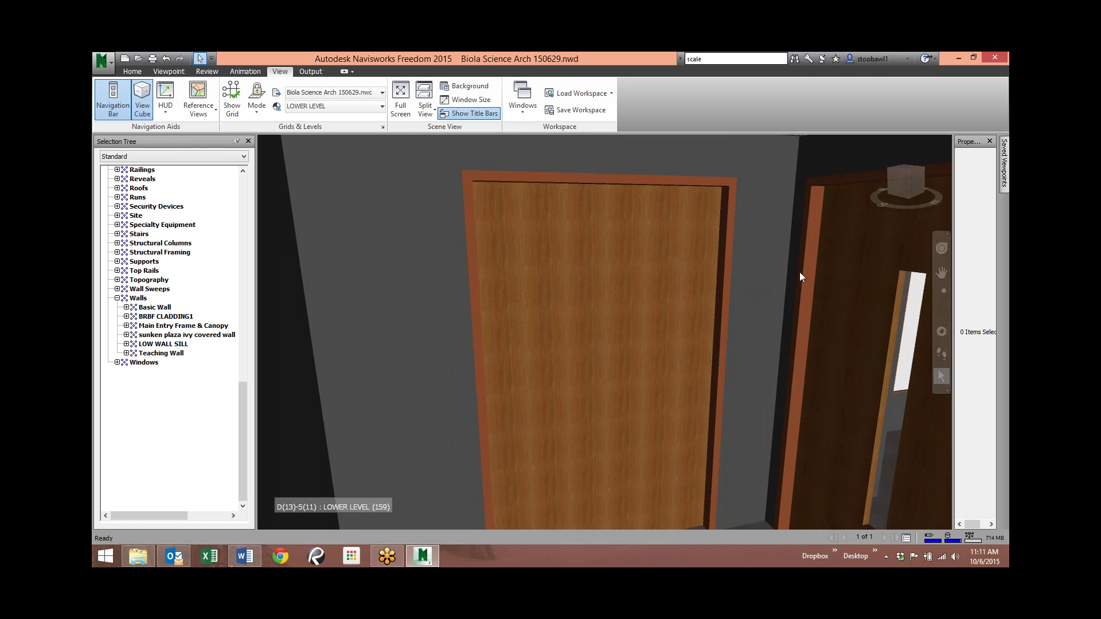
left_click(539, 309)
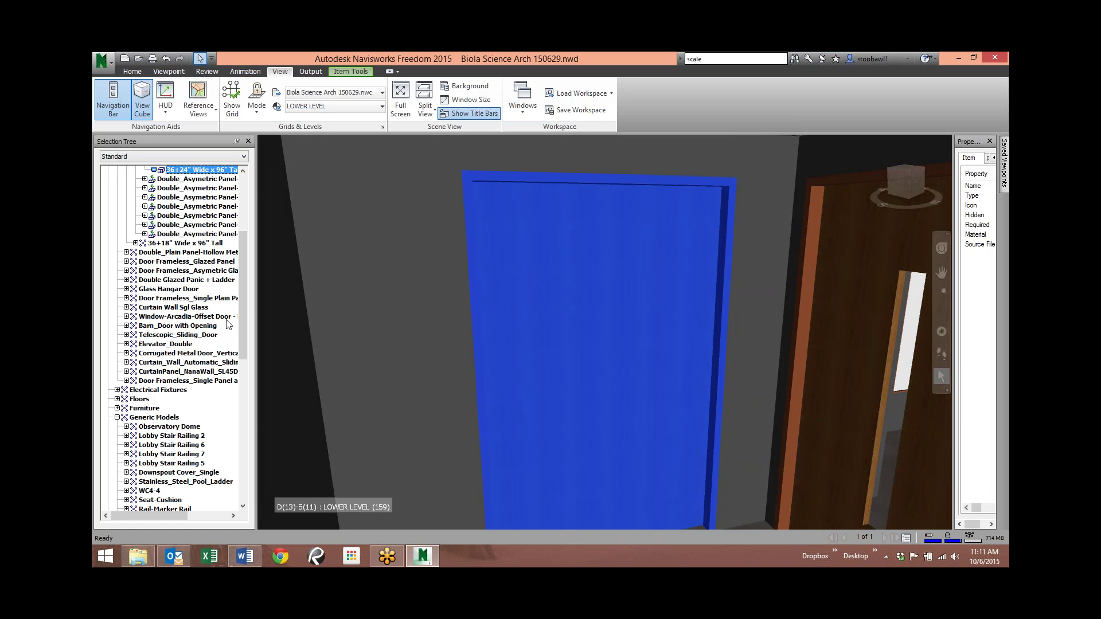
left_click_drag(241, 302, 241, 260)
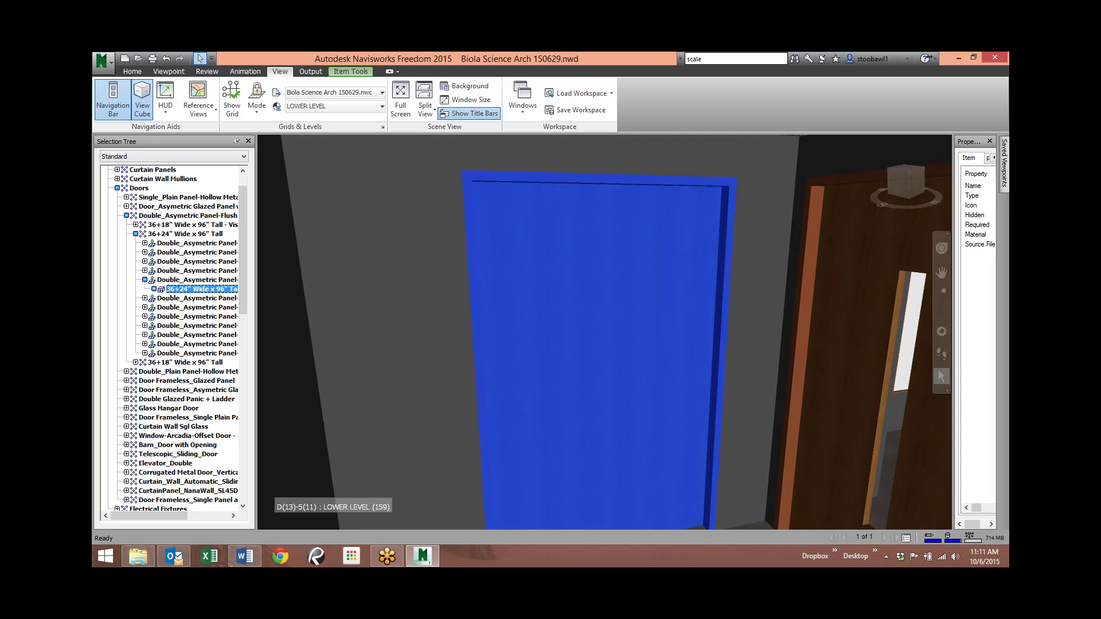
Widen the Properties window and select the door instance that contains the highlighted 36+24" Wide x 96" Tall geometry.
left_click_drag(954, 297, 797, 308)
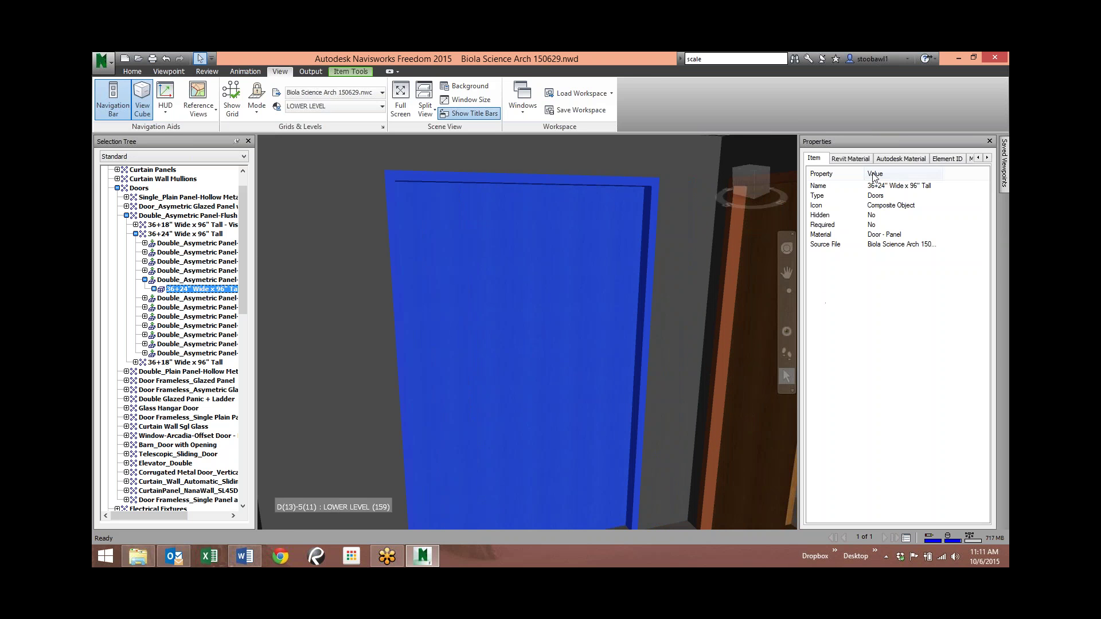
left_click(987, 158)
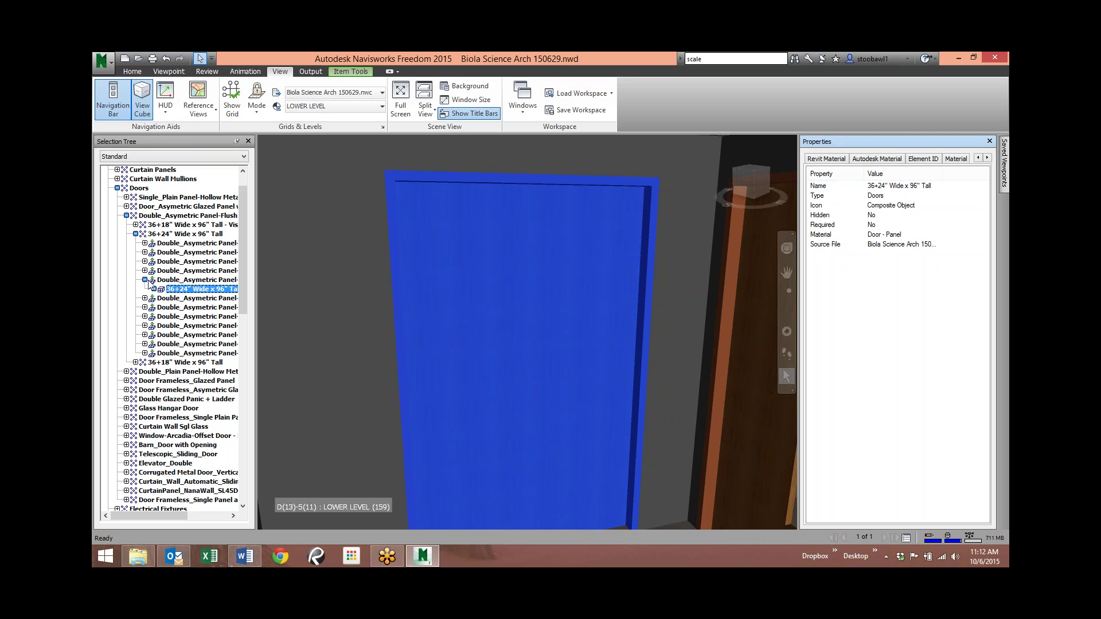
left_click(168, 281)
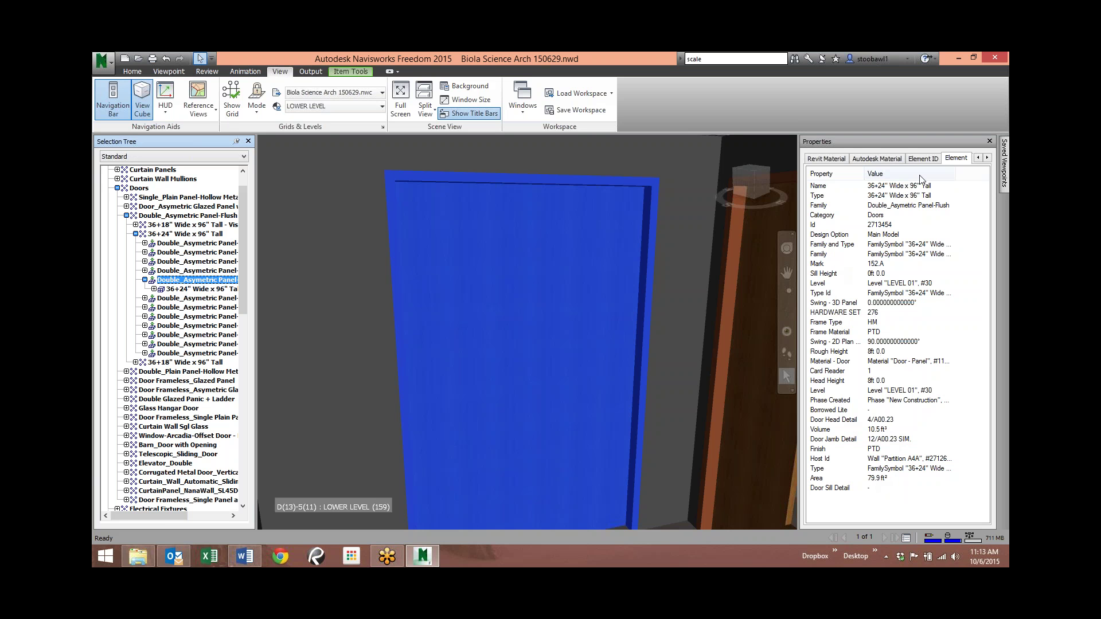
Examine the selected door instance's Revit Type, Item and Element properties.
left_click(987, 158)
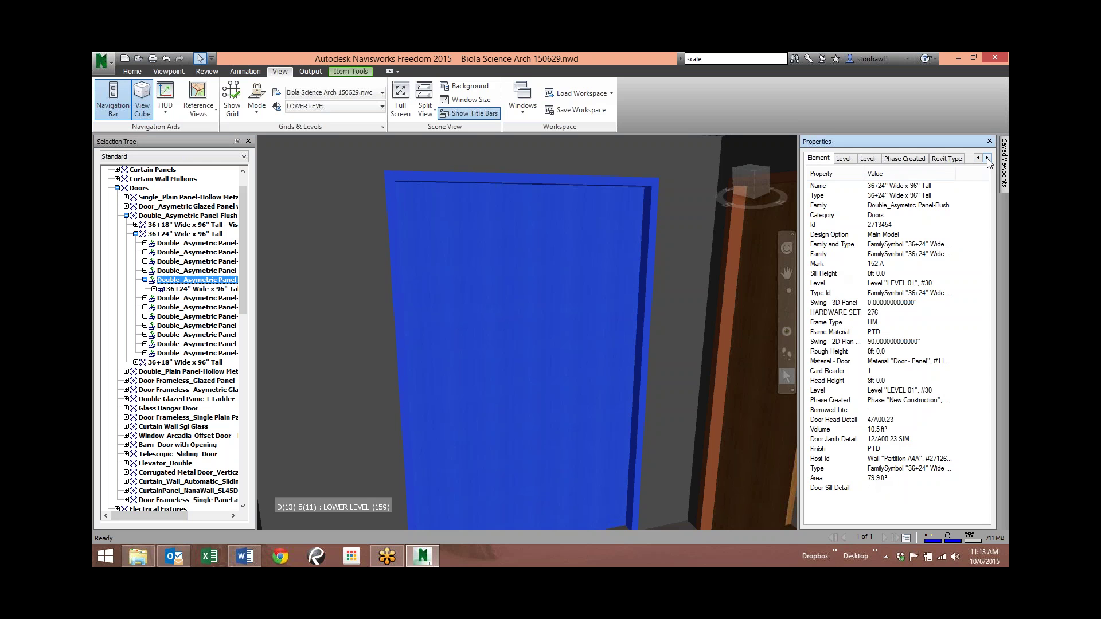
left_click(954, 163)
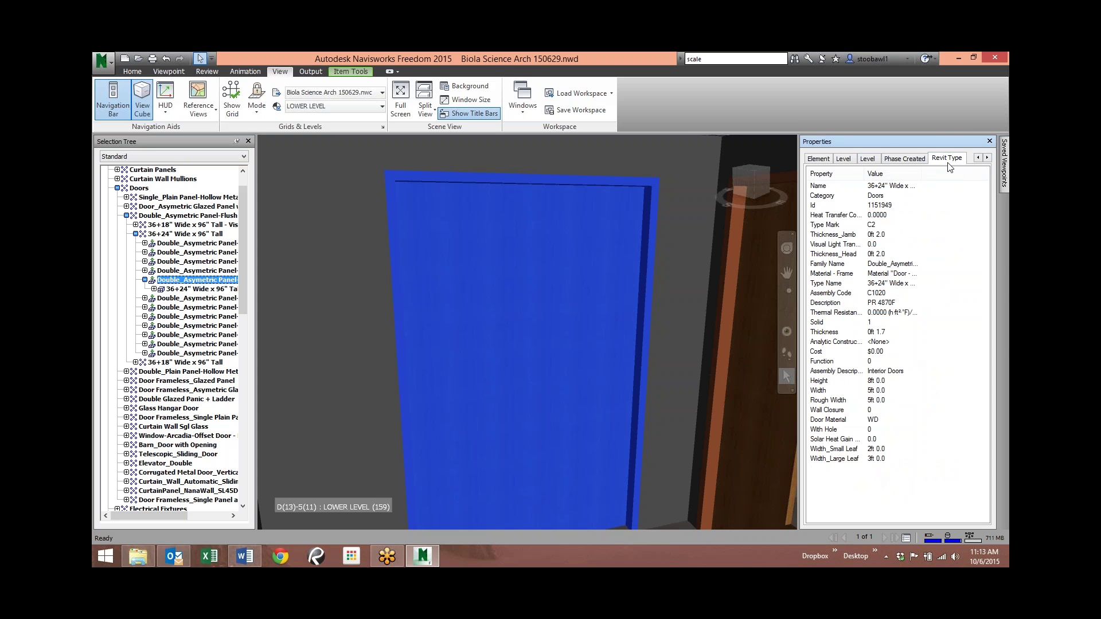
left_click(819, 160)
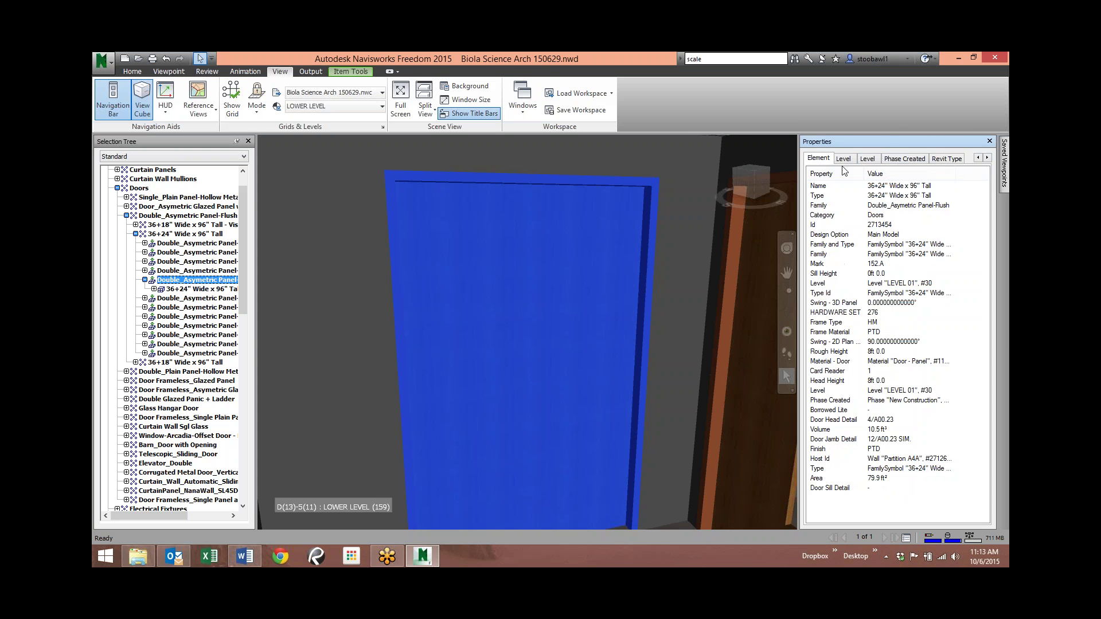
left_click(978, 159)
left_click(979, 158)
left_click(978, 158)
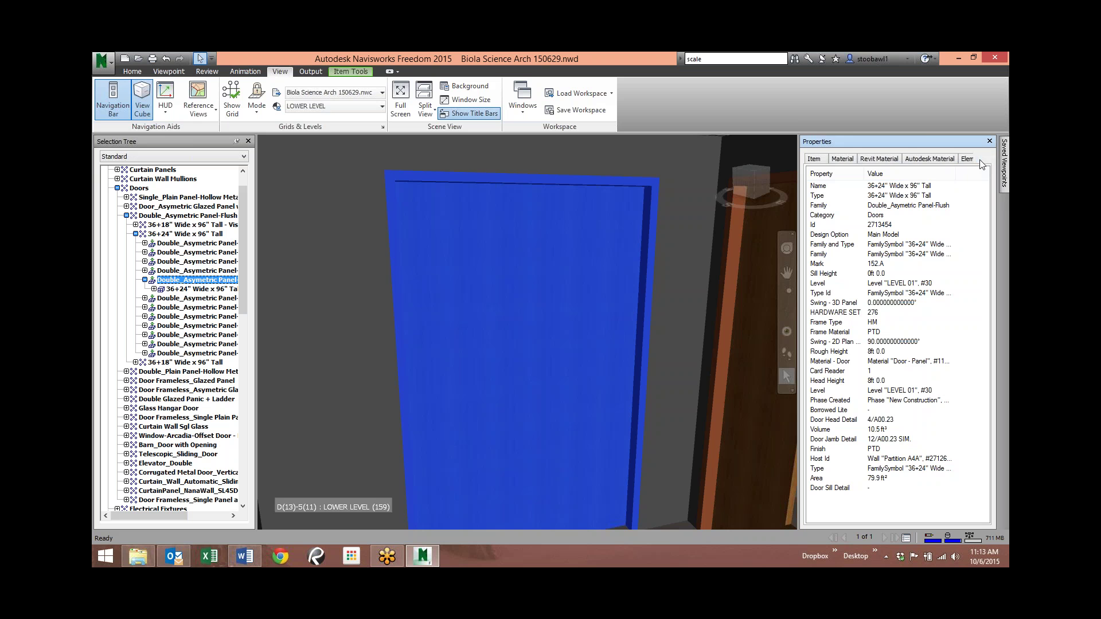
left_click(815, 160)
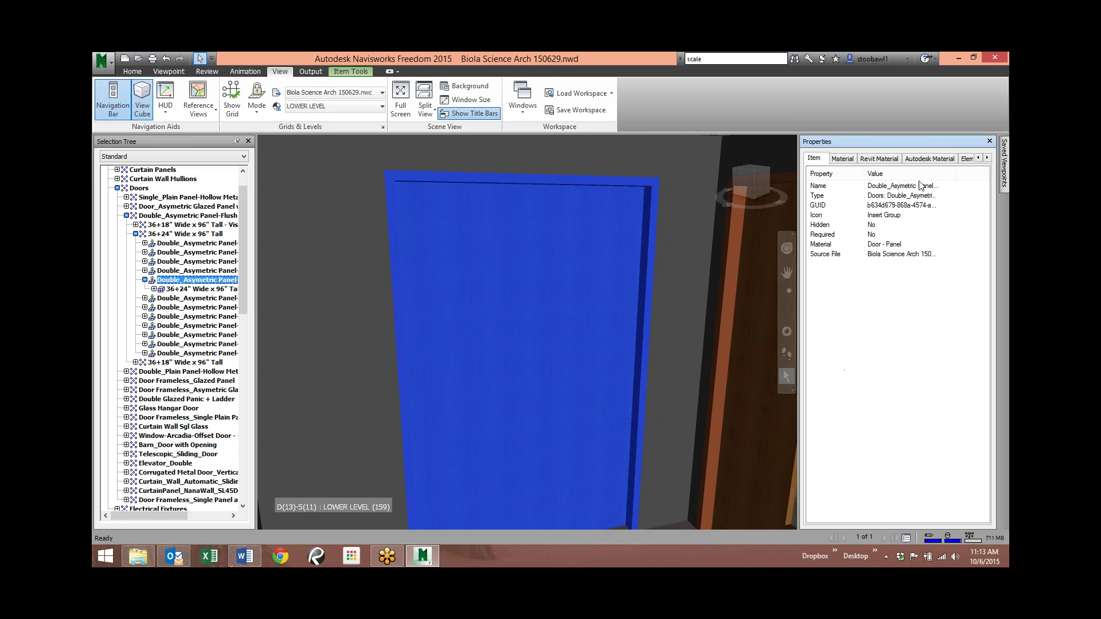
left_click(986, 159)
left_click(987, 159)
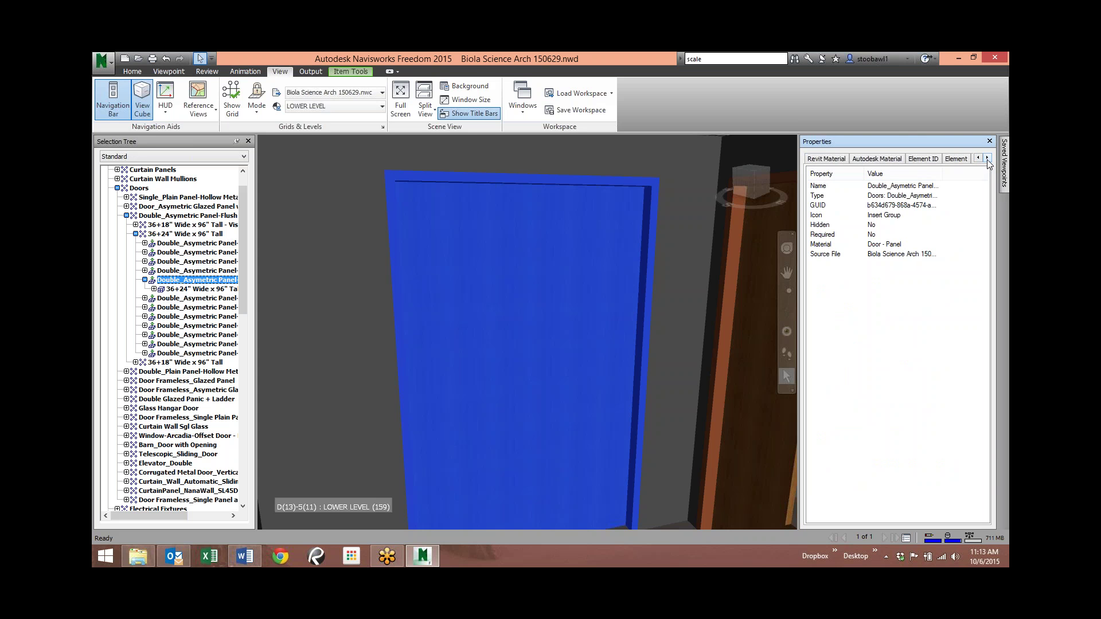
left_click(987, 158)
left_click(911, 160)
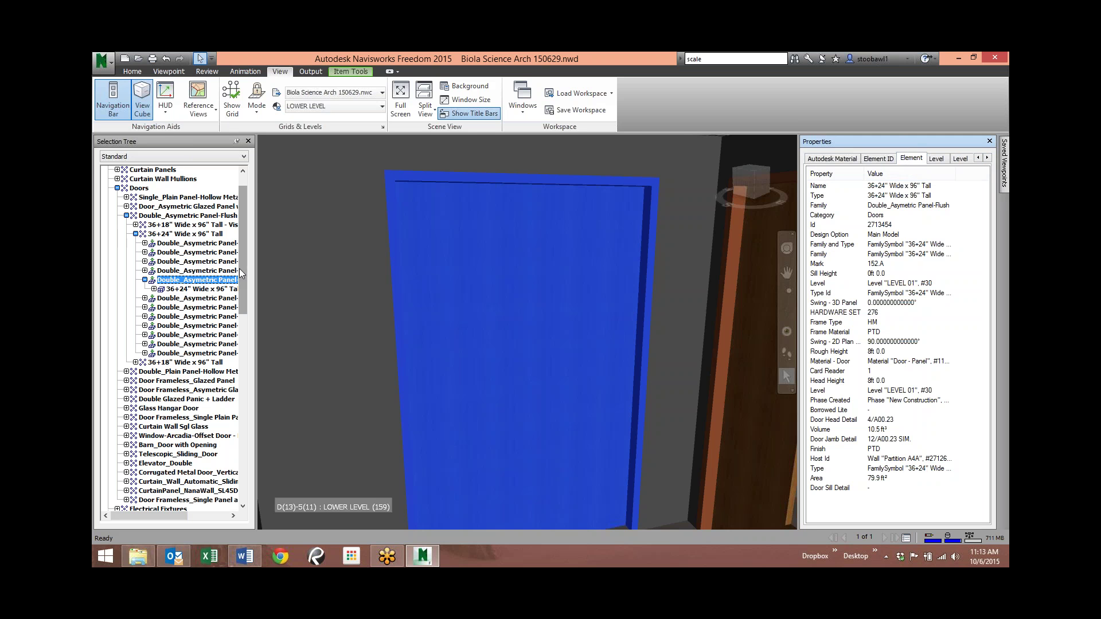
Select the first door instance listed under the 36+24" Wide x 96" Tall type and look around for it in the model.
scroll(239, 269, "up", 1)
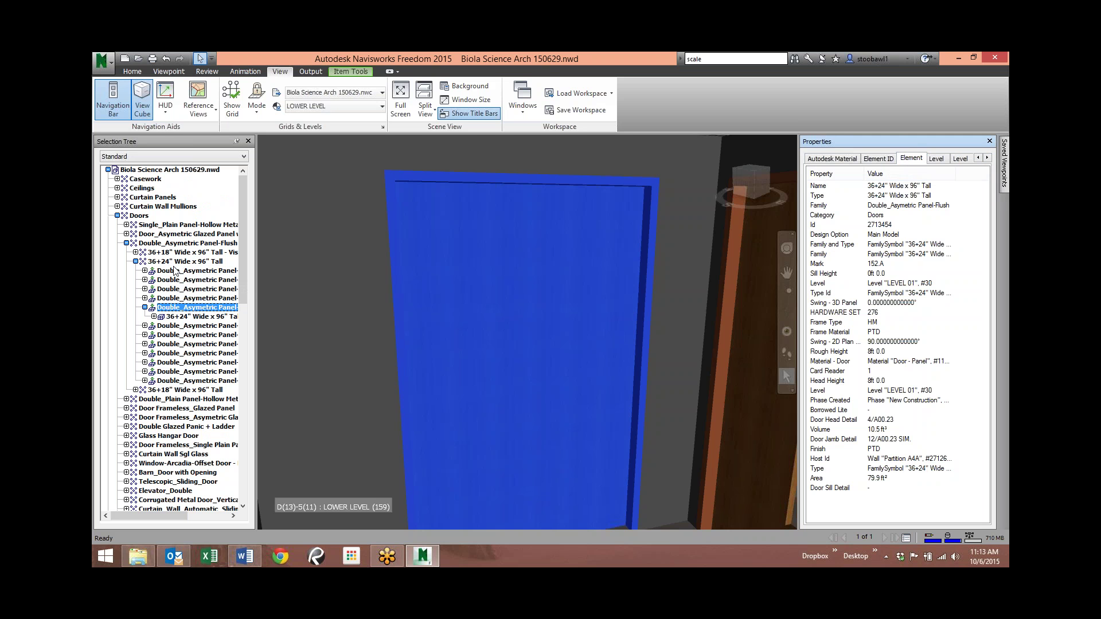
left_click(206, 273)
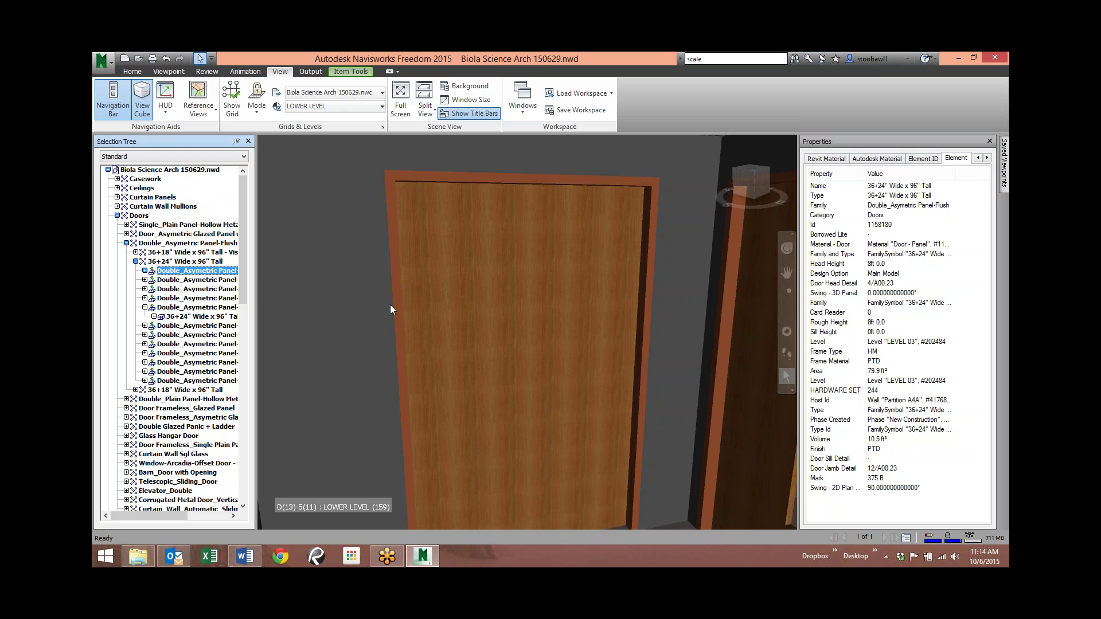
scroll(496, 322, "down", 3)
middle_click_drag(496, 322, 550, 321, "shift")
middle_click_drag(440, 309, 381, 415, "shift")
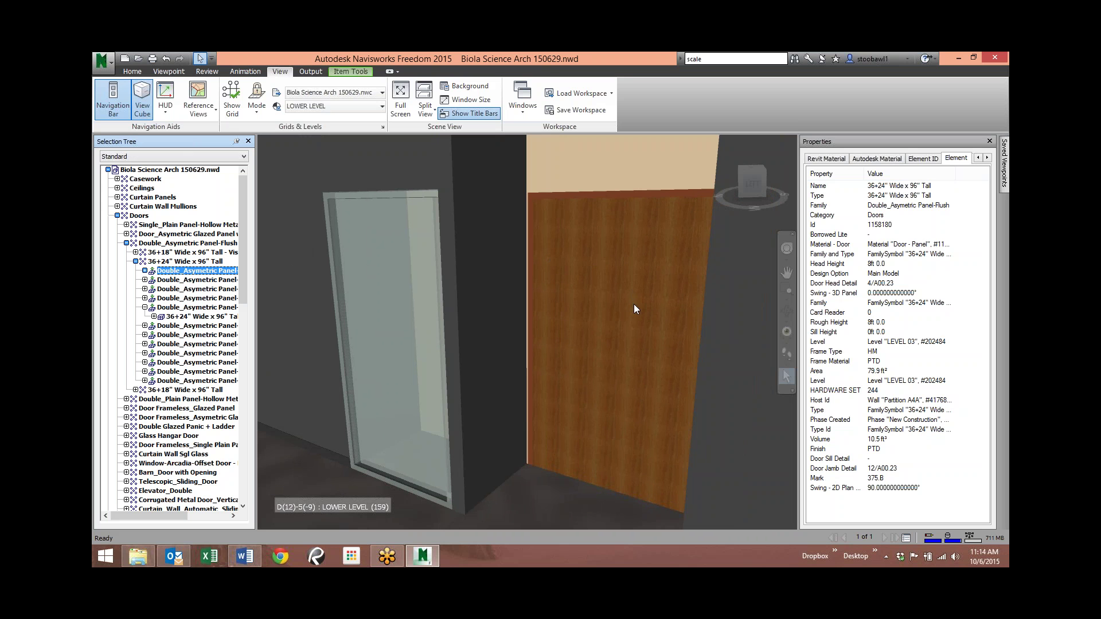
Select the whole 36+24" Wide x 96" Tall door type and view its highlighted doors in the model.
left_click(156, 262)
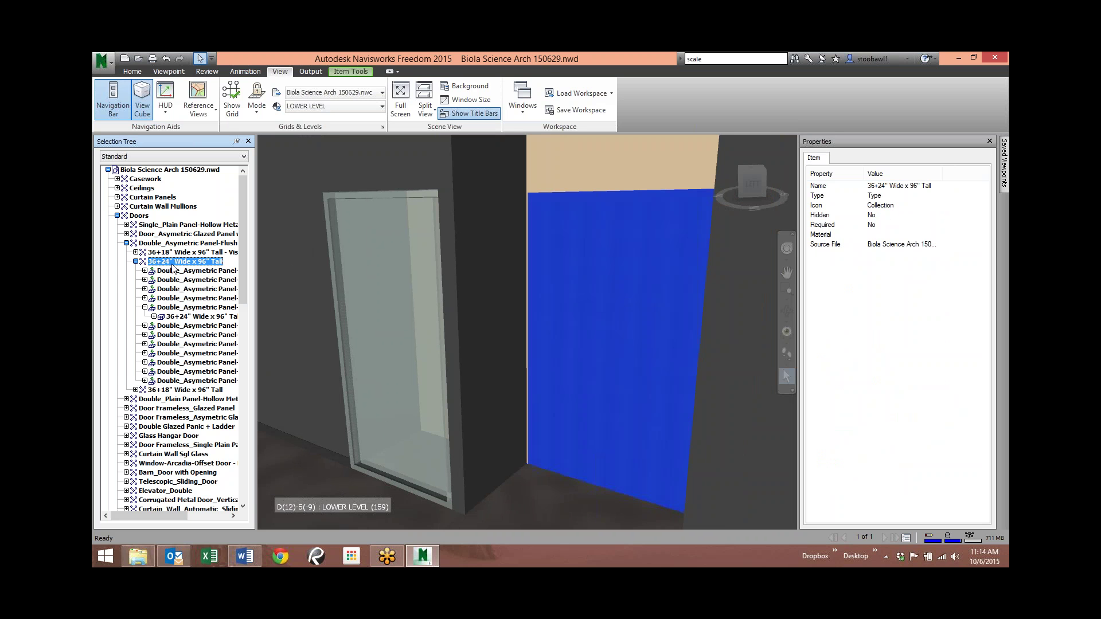
scroll(583, 348, "down", 2)
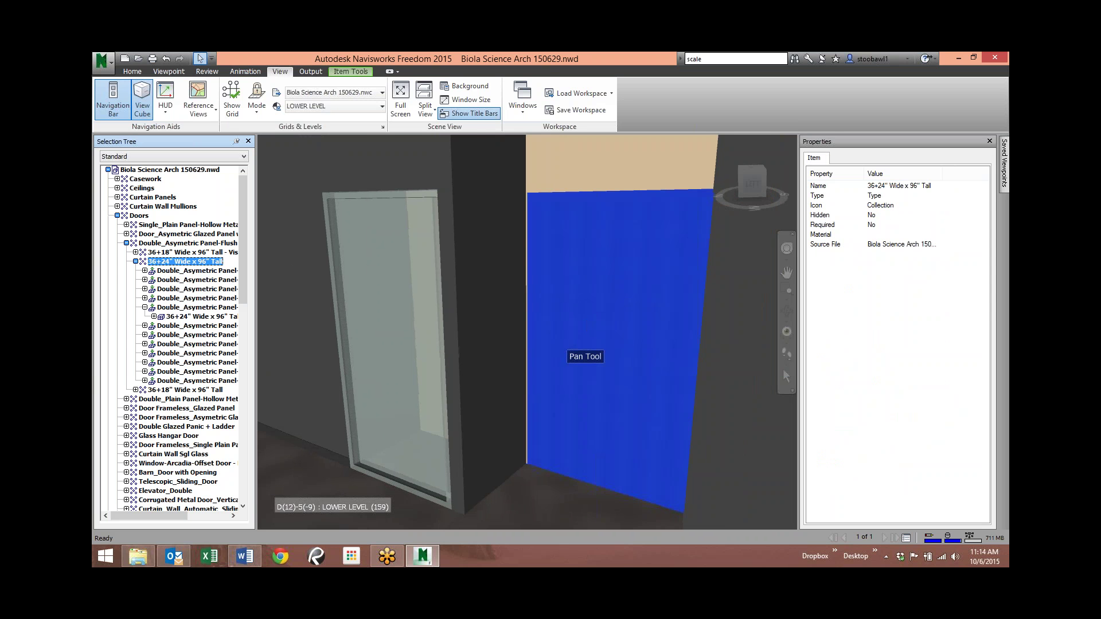
scroll(583, 348, "down", 3)
mouse_move(519, 321)
middle_mouse_down("shift")
mouse_move(491, 320)
mouse_move(537, 328)
mouse_move(536, 319)
middle_mouse_up("shift")
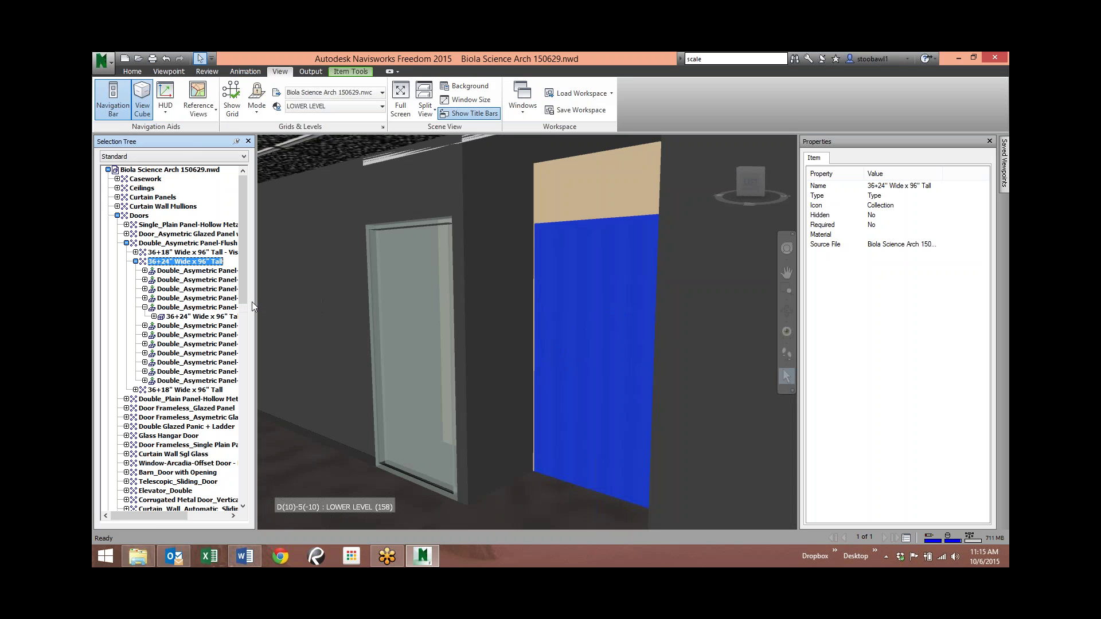
Select the entire Doors category and hide all unselected model items.
left_click(138, 216)
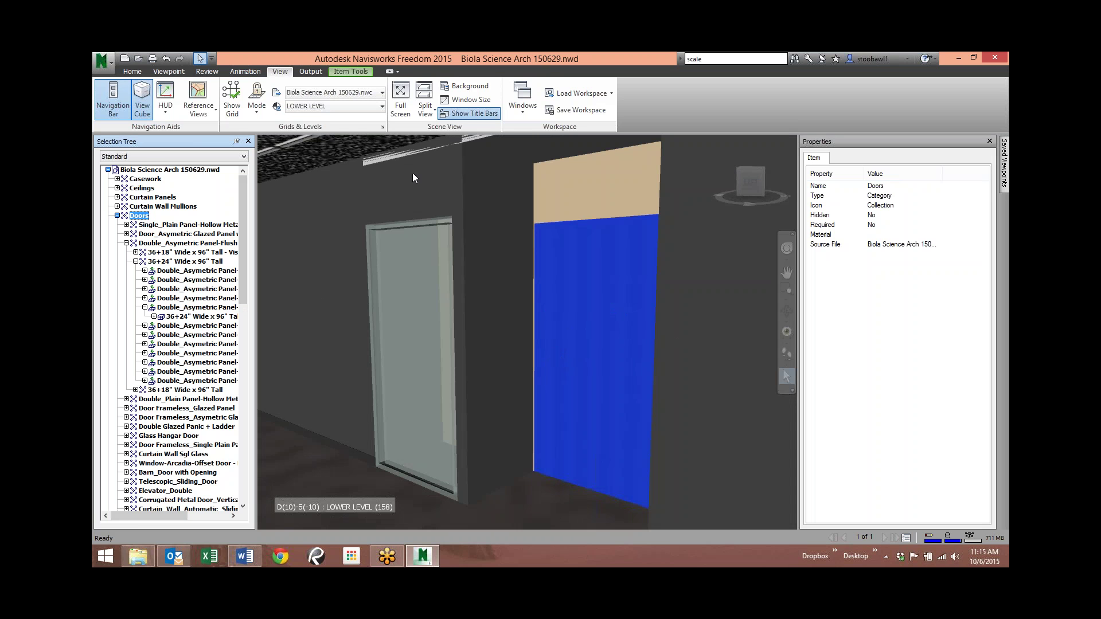
left_click(133, 71)
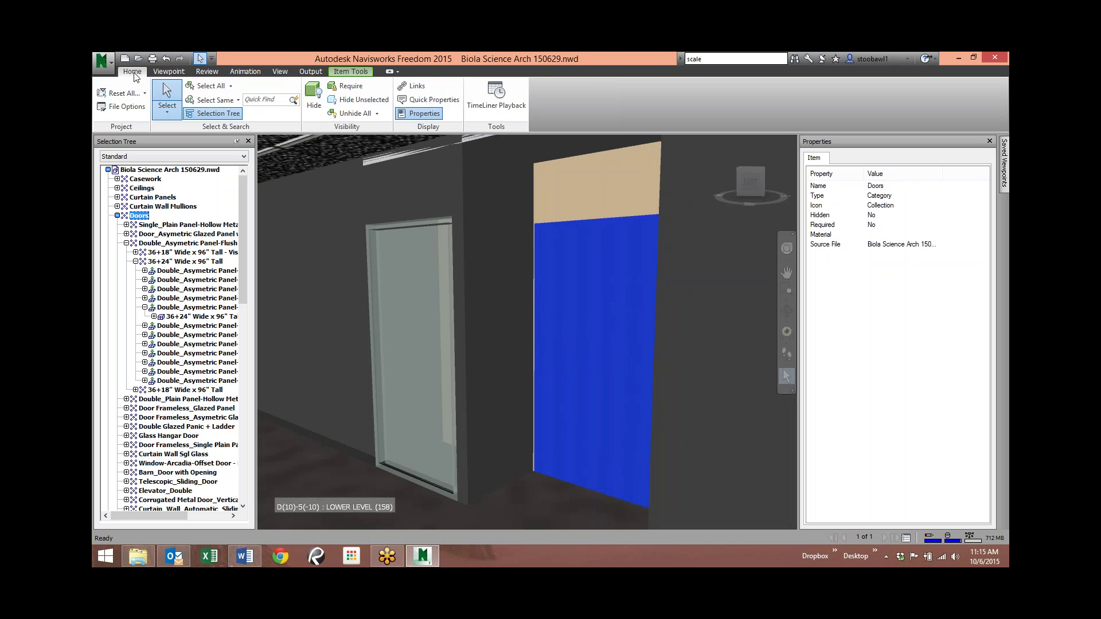
left_click(367, 100)
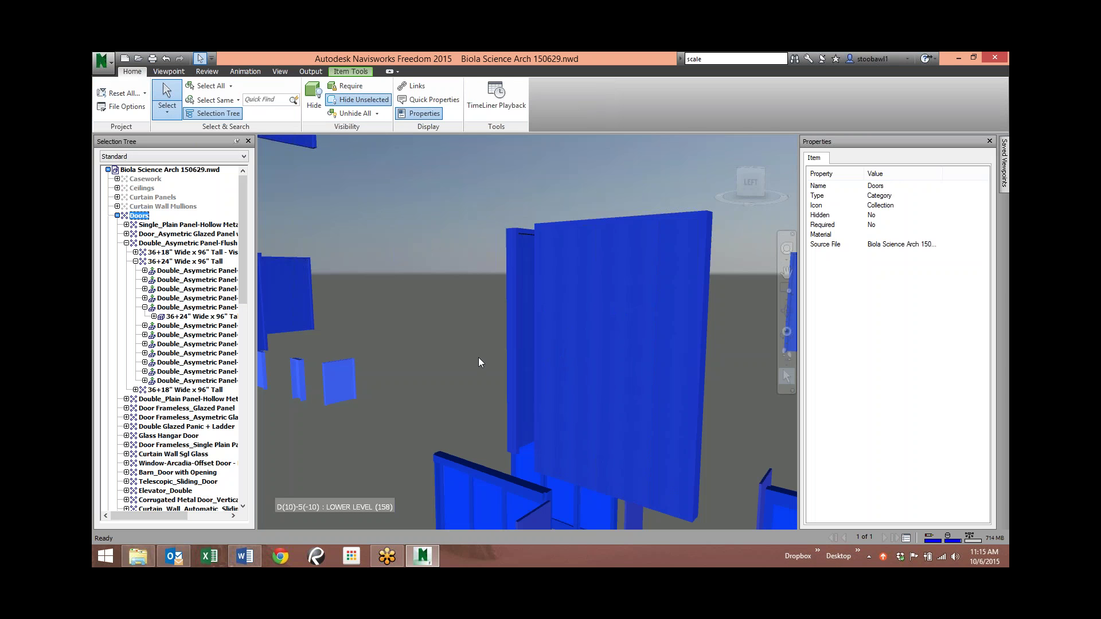
View all the isolated doors from farther out and clear the selection.
scroll(424, 336, "up", 5)
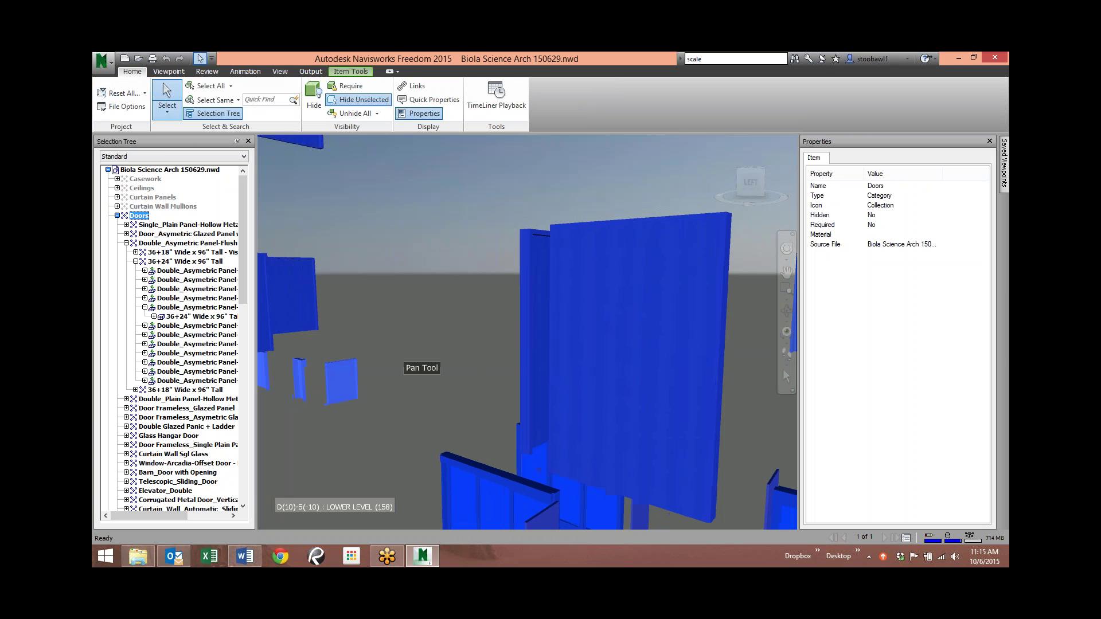
scroll(451, 335, "down", 10)
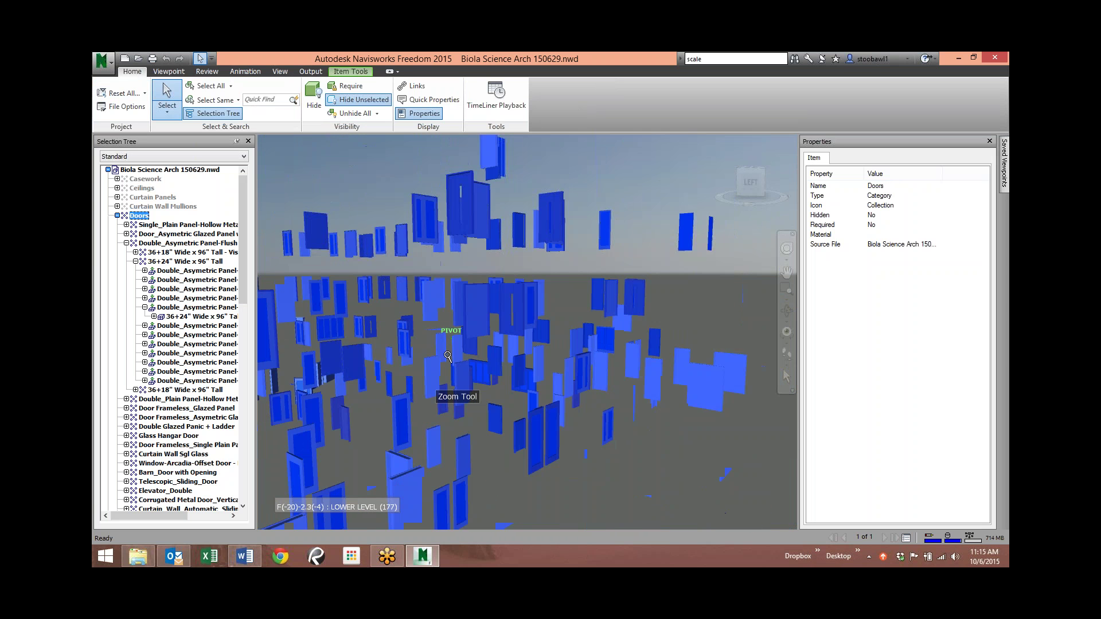
mouse_move(455, 367)
middle_mouse_down("shift")
mouse_move(435, 356)
mouse_move(477, 333)
mouse_move(550, 338)
mouse_move(506, 354)
mouse_move(381, 355)
mouse_move(515, 337)
mouse_move(516, 355)
mouse_move(505, 349)
mouse_move(581, 319)
mouse_move(551, 367)
mouse_move(506, 348)
middle_mouse_up("shift")
key("Escape")
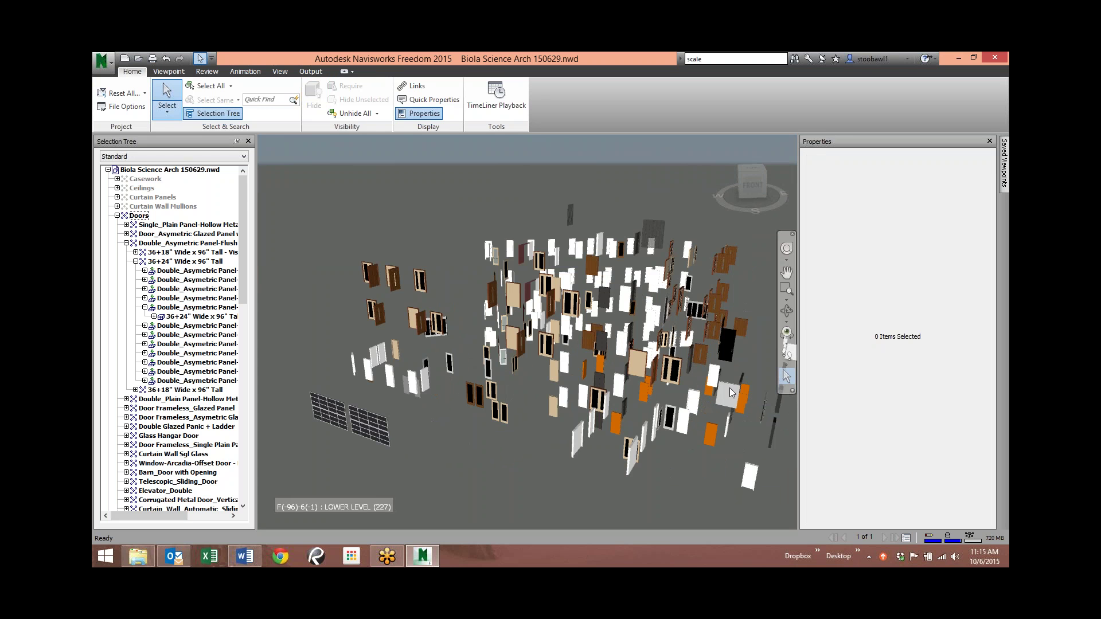
Connect AirParrot screen mirroring to the TRAINING ROOM display and check its connection status.
left_click(870, 557)
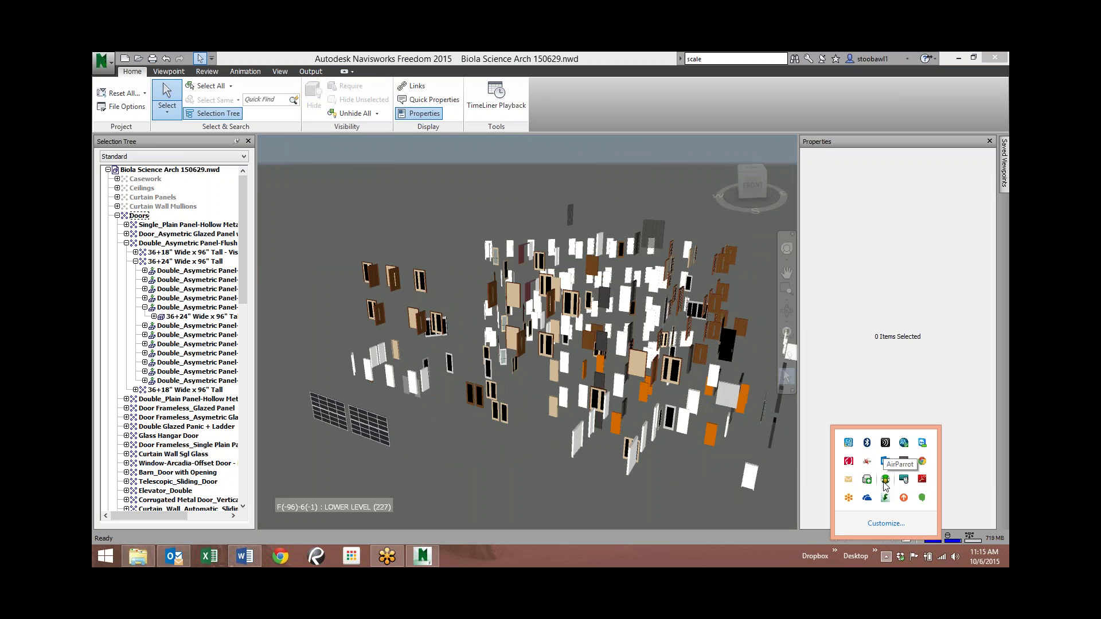
right_click(886, 484)
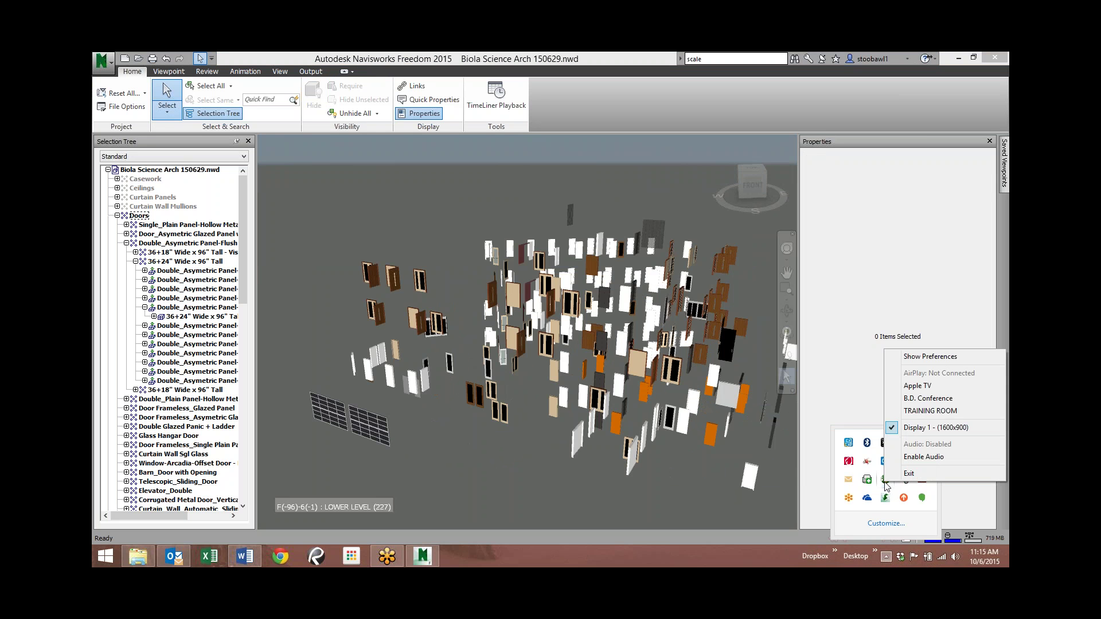
left_click(913, 423)
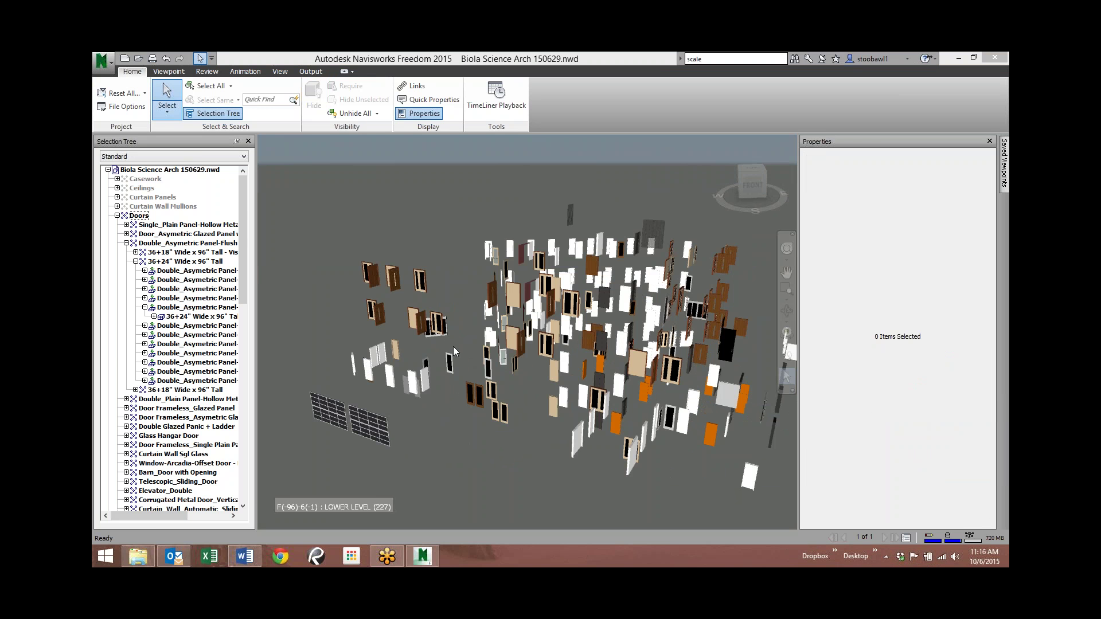
left_click(887, 556)
right_click(885, 478)
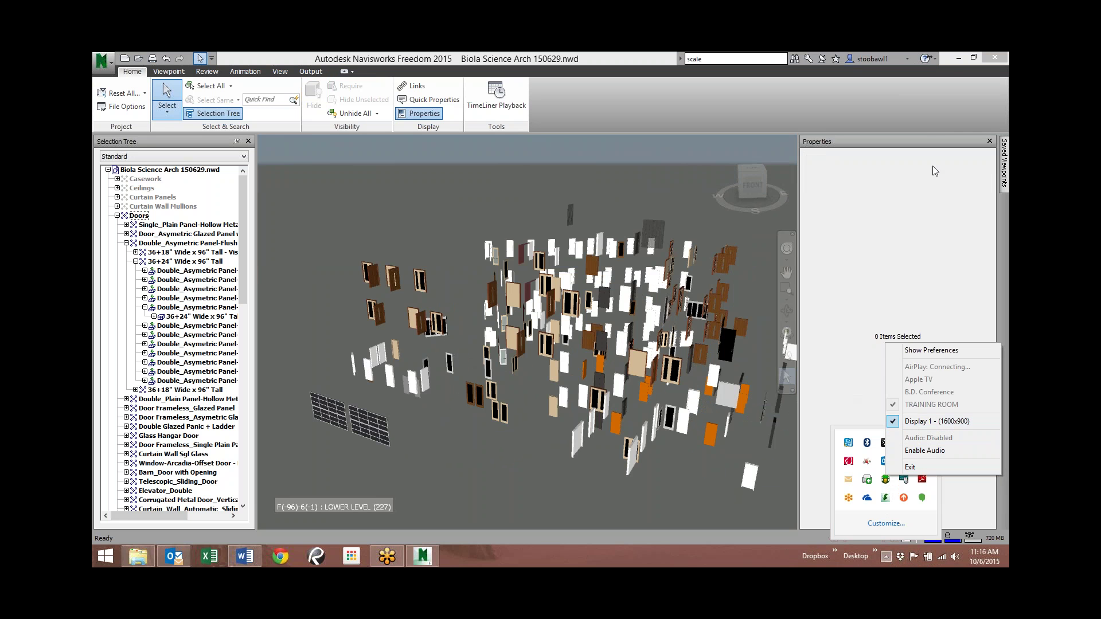
Show the desktop and retry the AirParrot connection to the TRAINING ROOM display.
left_click(1007, 565)
left_click(1006, 564)
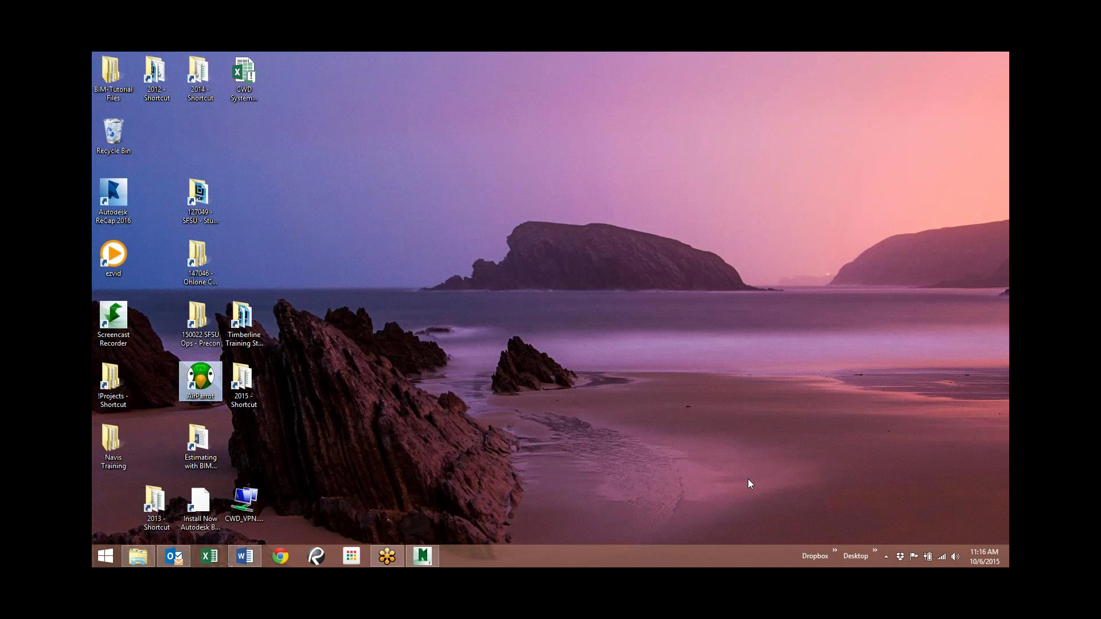
left_click(887, 555)
right_click(886, 480)
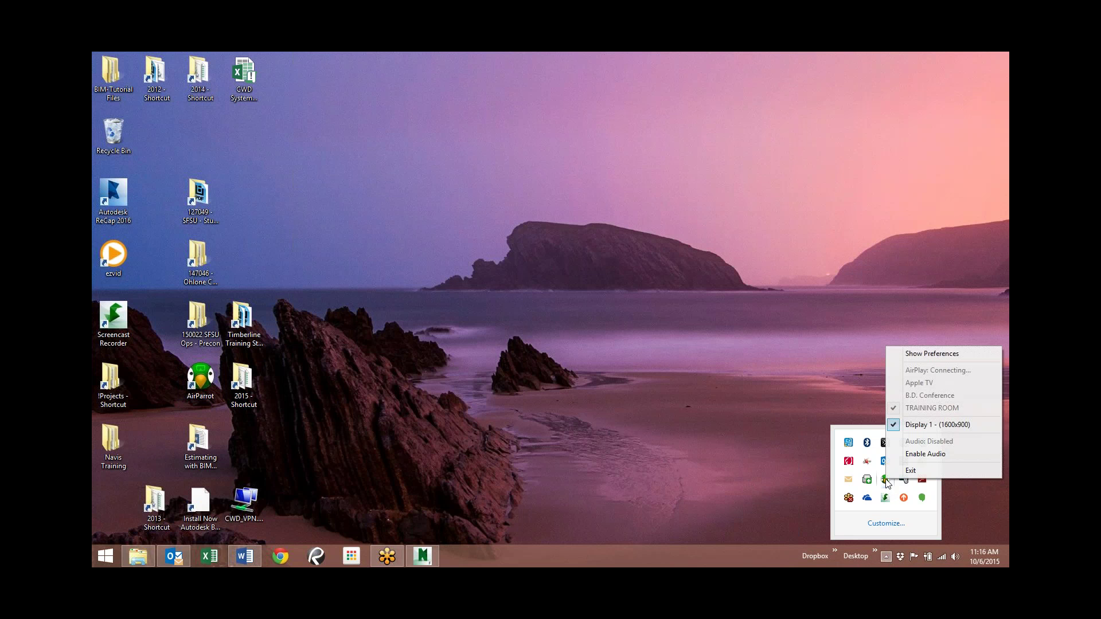
left_click(917, 453)
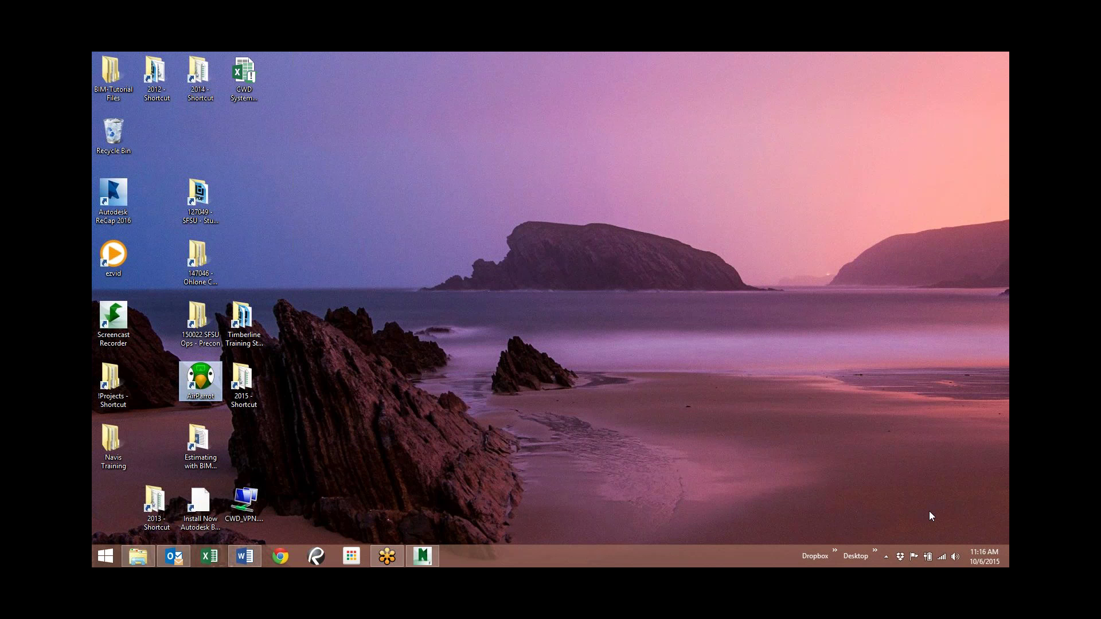
left_click(886, 556)
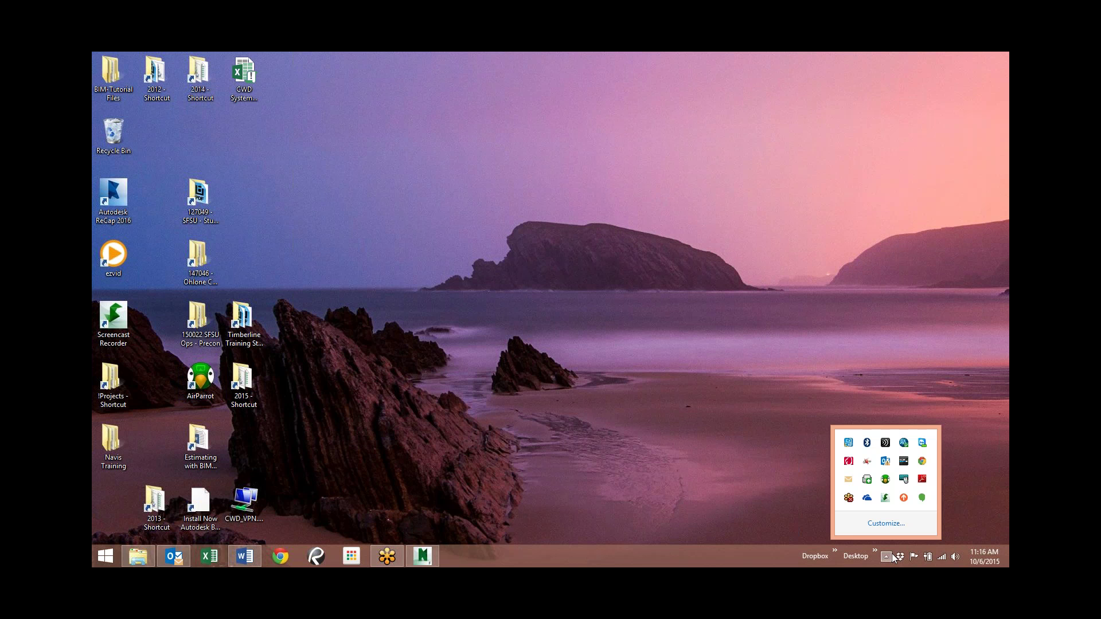
right_click(886, 481)
left_click(923, 404)
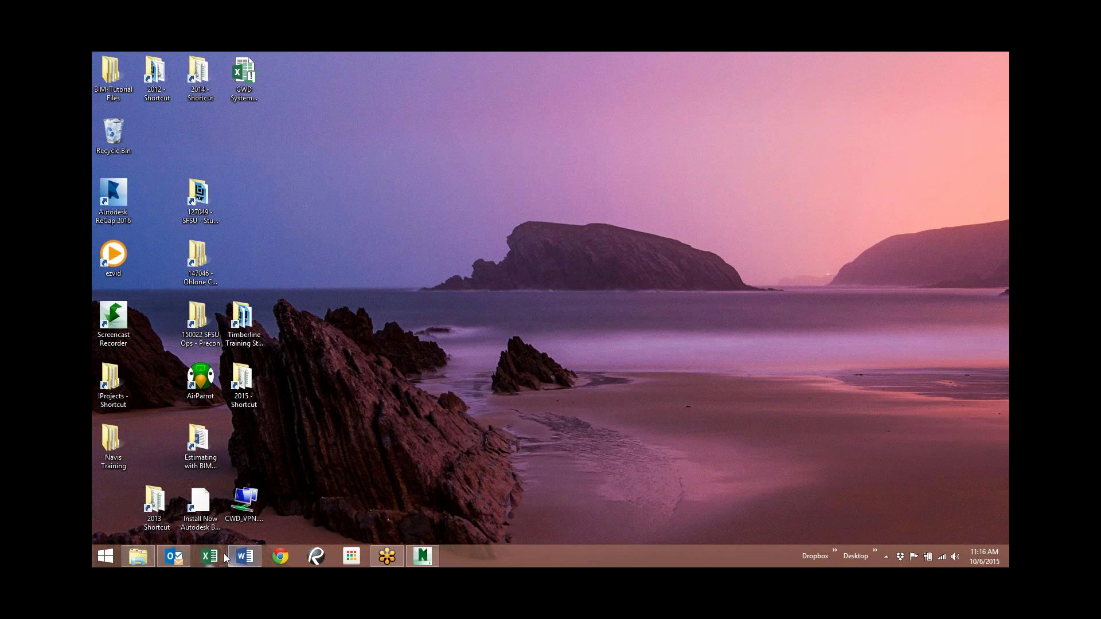
Switch back to Navisworks Freedom and unhide all hidden items of the building model.
left_click(422, 556)
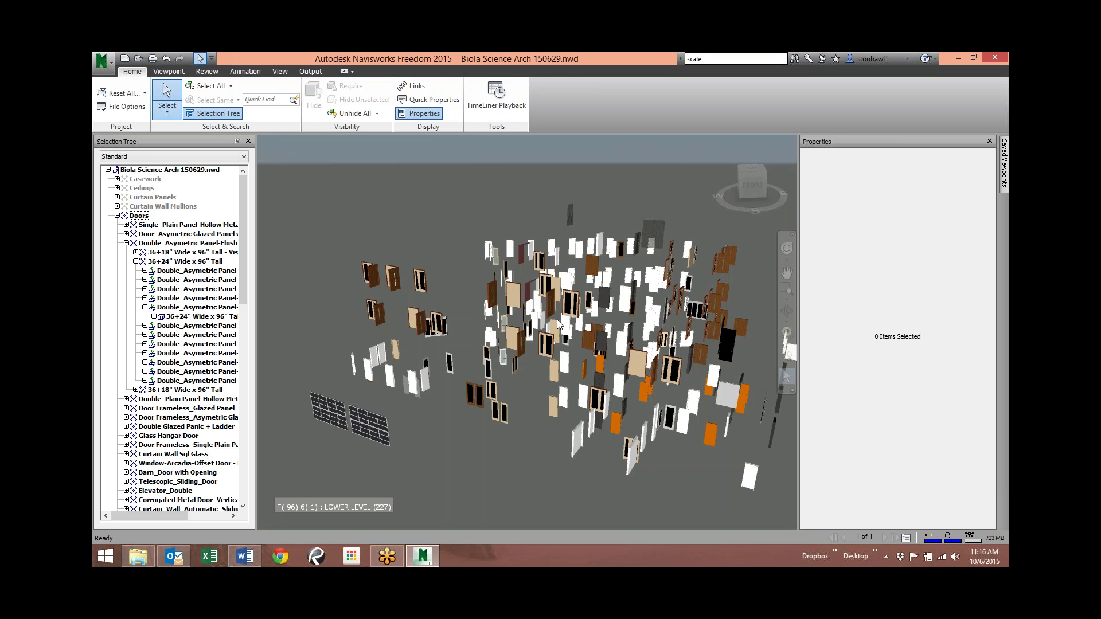
mouse_move(569, 318)
middle_mouse_down("shift")
mouse_move(538, 313)
mouse_move(559, 326)
mouse_move(483, 298)
mouse_move(480, 325)
middle_mouse_up("shift")
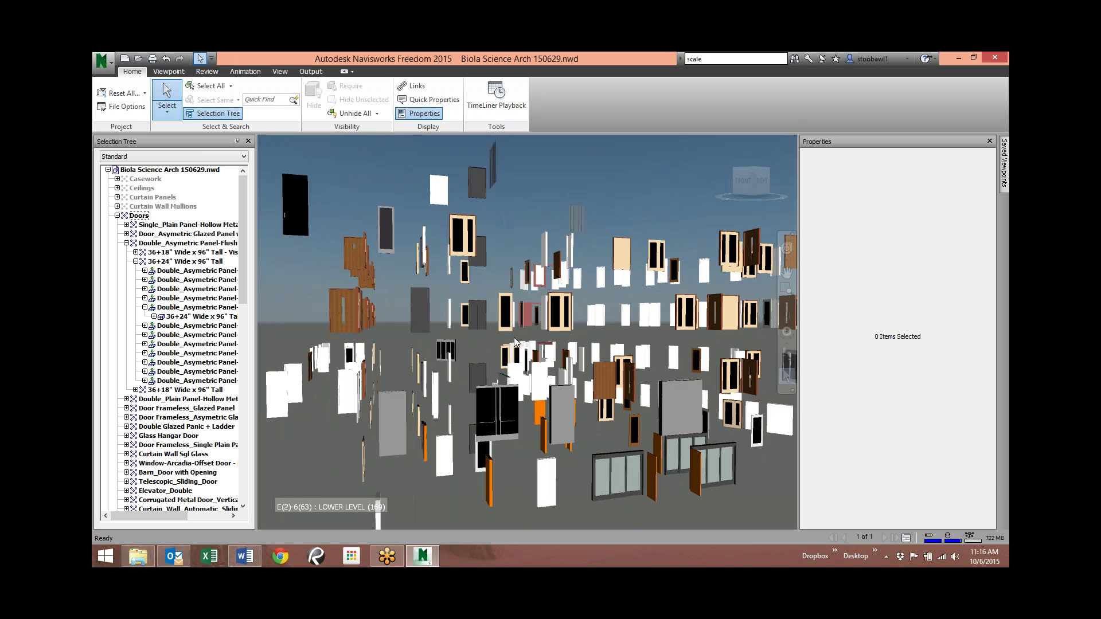
scroll(508, 343, "down", 3)
middle_click_drag(472, 325, 341, 353, "shift")
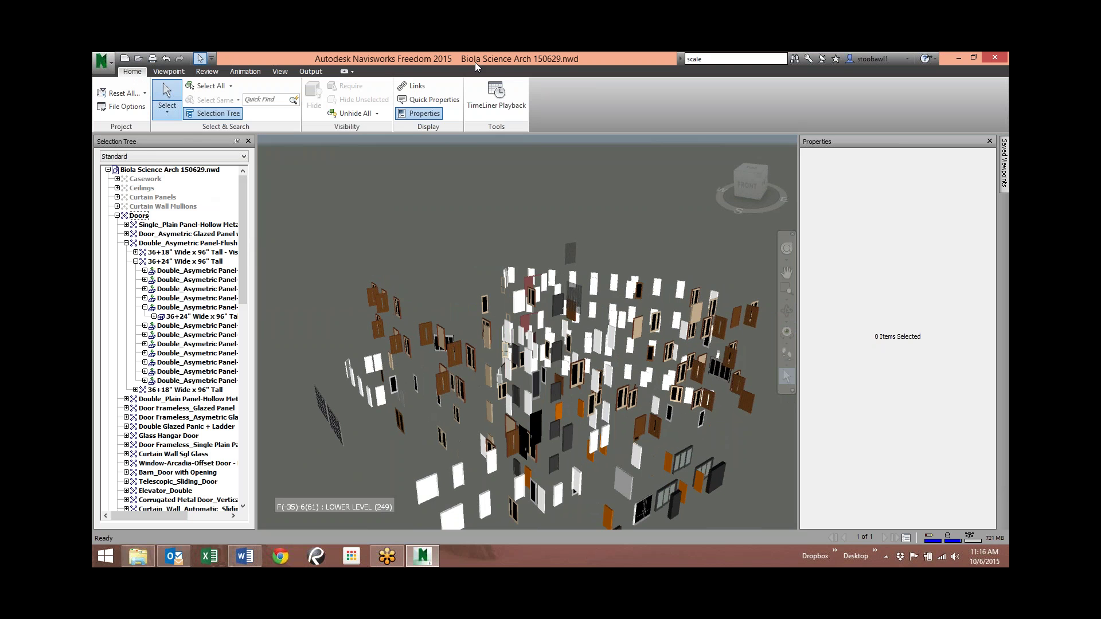
left_click(347, 117)
left_click(347, 114)
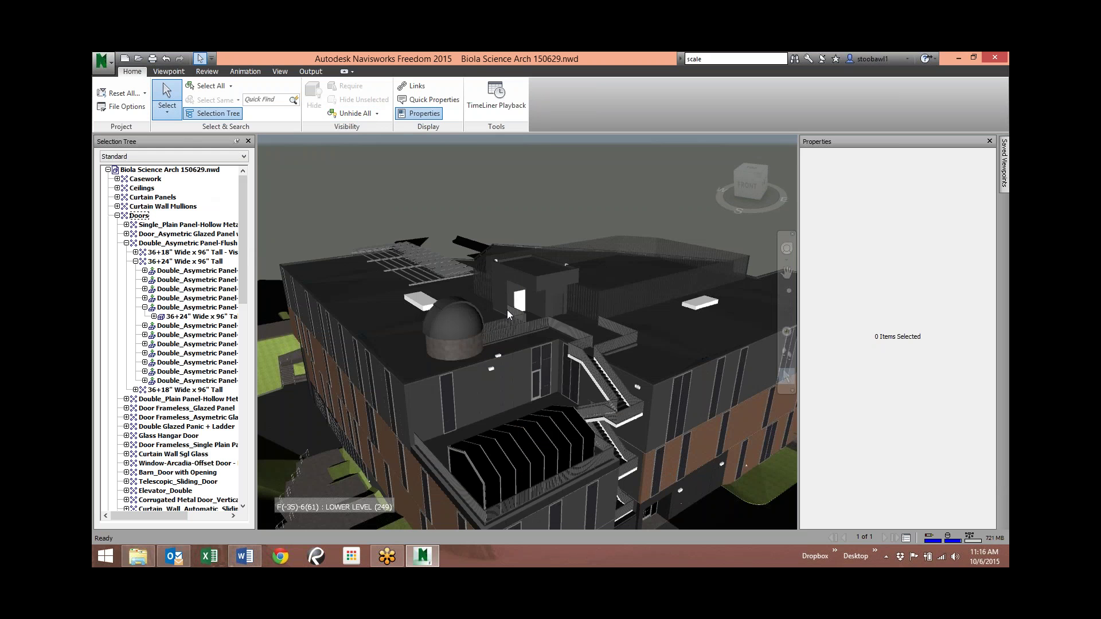
Collapse the Doors, Generic Models and Walls branches so the selection tree lists only the model's top-level categories.
left_click(117, 215)
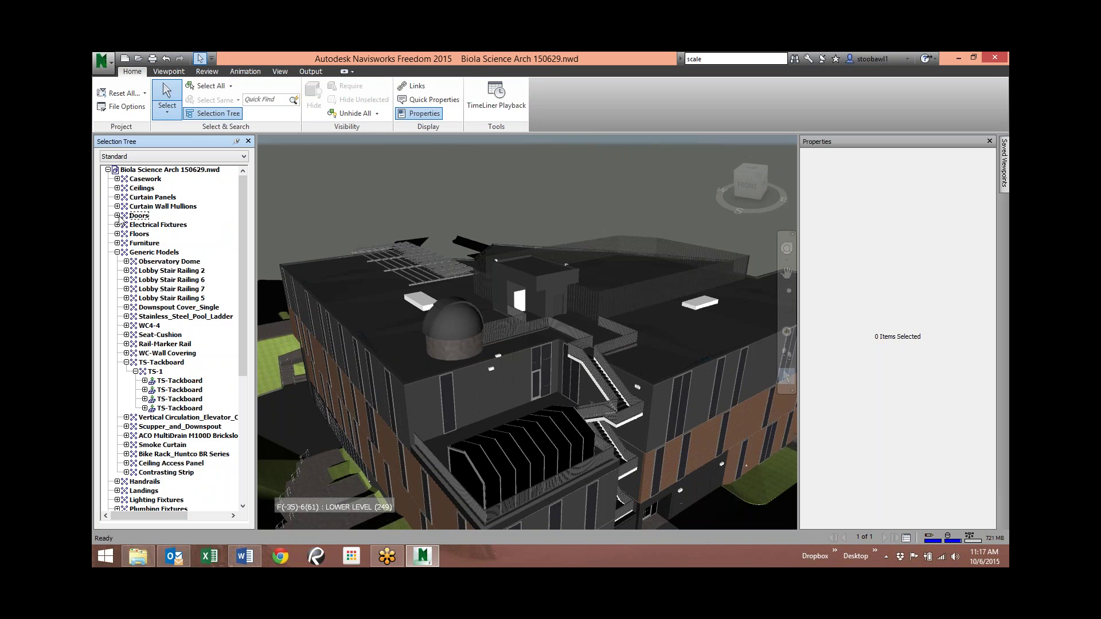
left_click(117, 252)
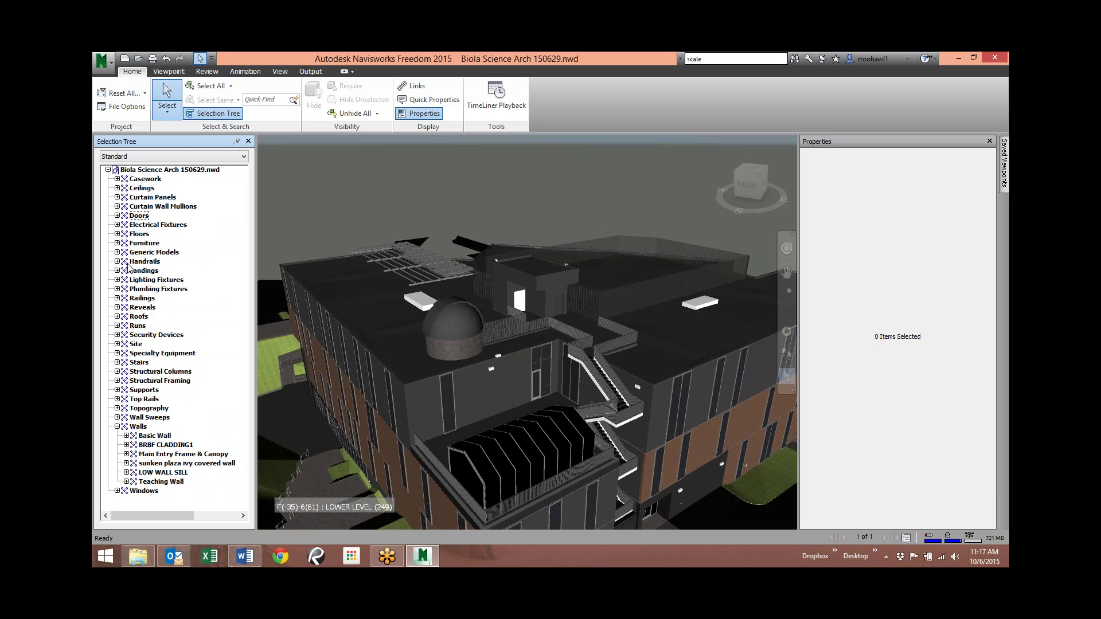
left_click(117, 426)
left_click(107, 171)
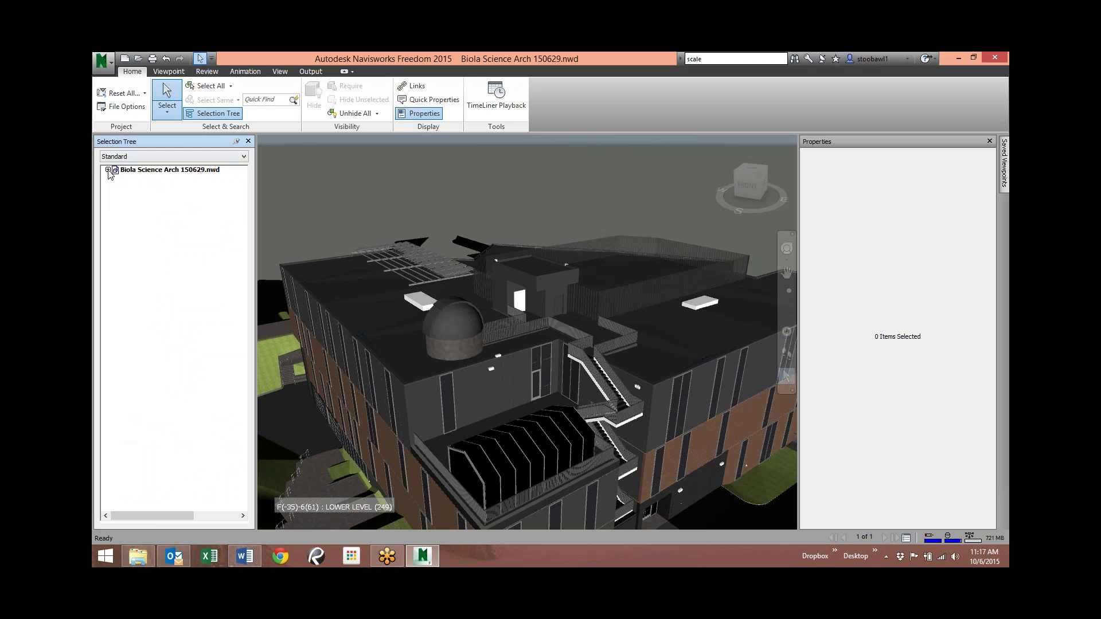
left_click(108, 170)
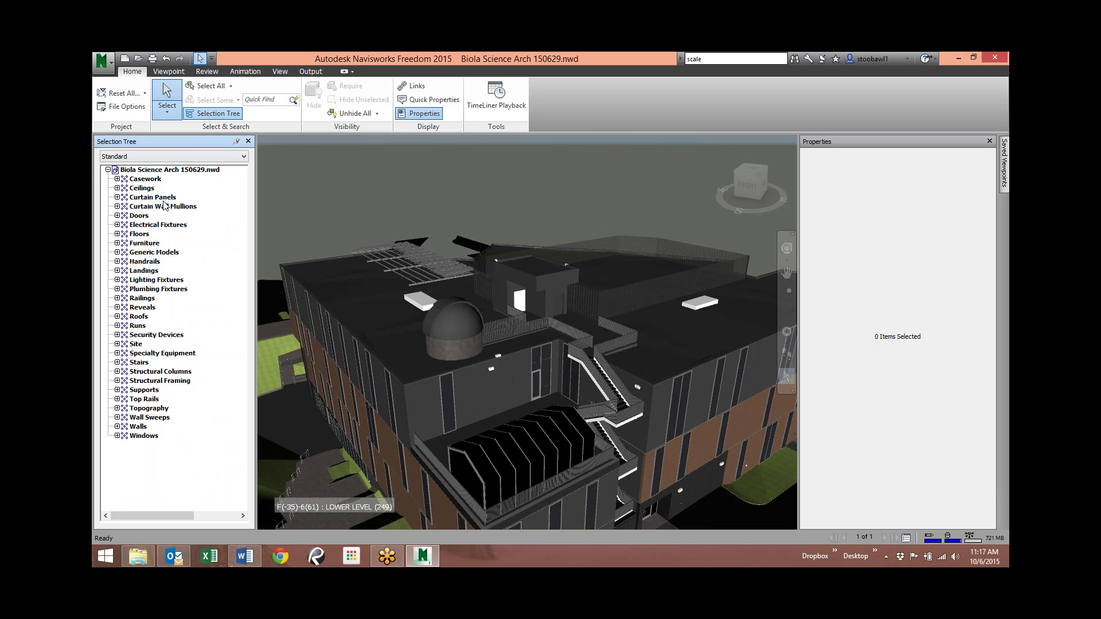
Examine the Generic Models hierarchy down to the L2-L3 type of Lobby Stair Railing 6, and collapse it back to the categories.
left_click(117, 252)
left_click(126, 280)
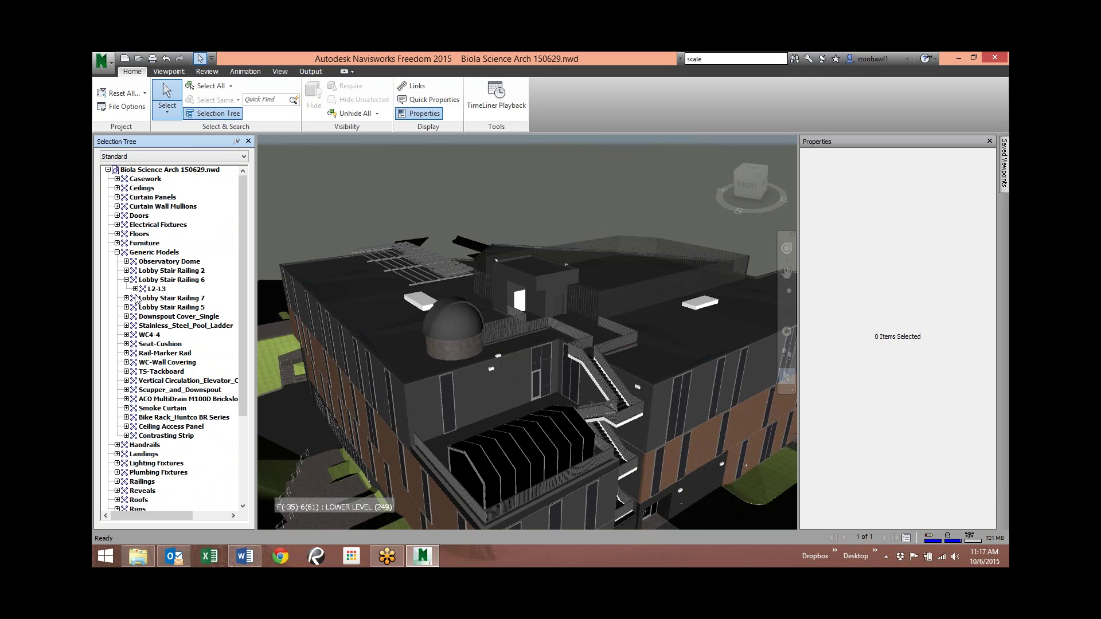
left_click(135, 289)
left_click(144, 298)
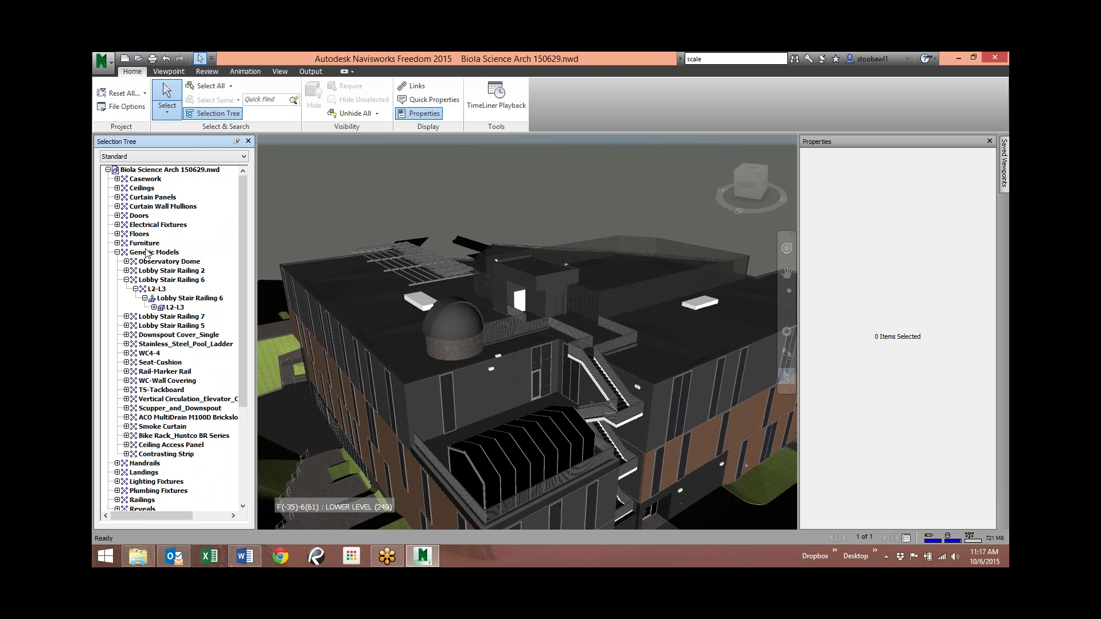
left_click(108, 170)
left_click(108, 170)
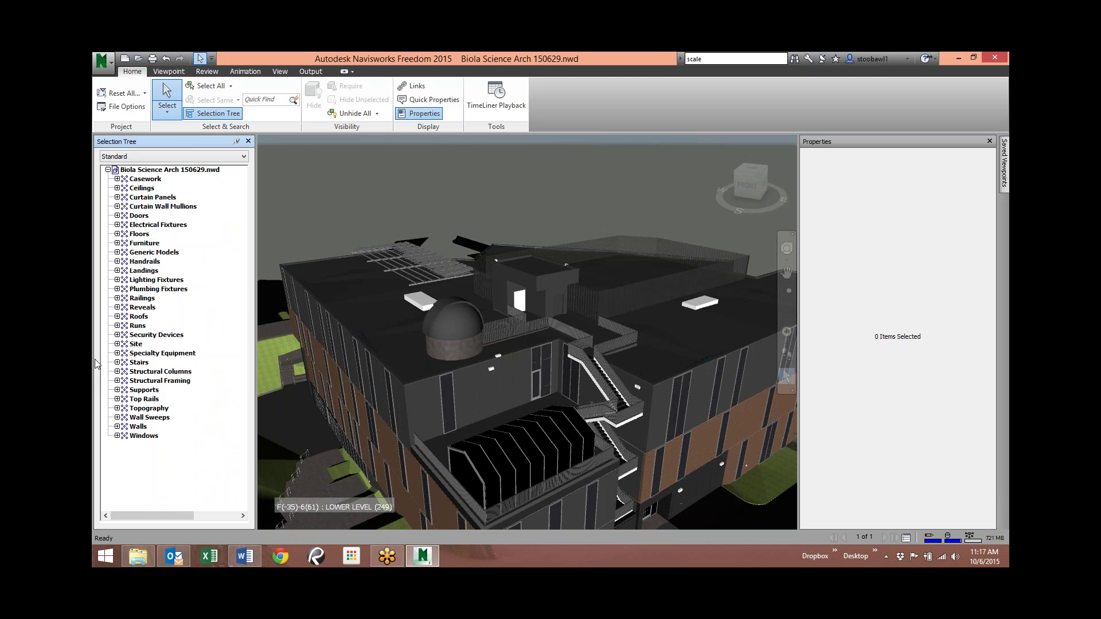
Isolate the Walls and Doors categories by hiding everything else, and clear the selection.
left_click(138, 427)
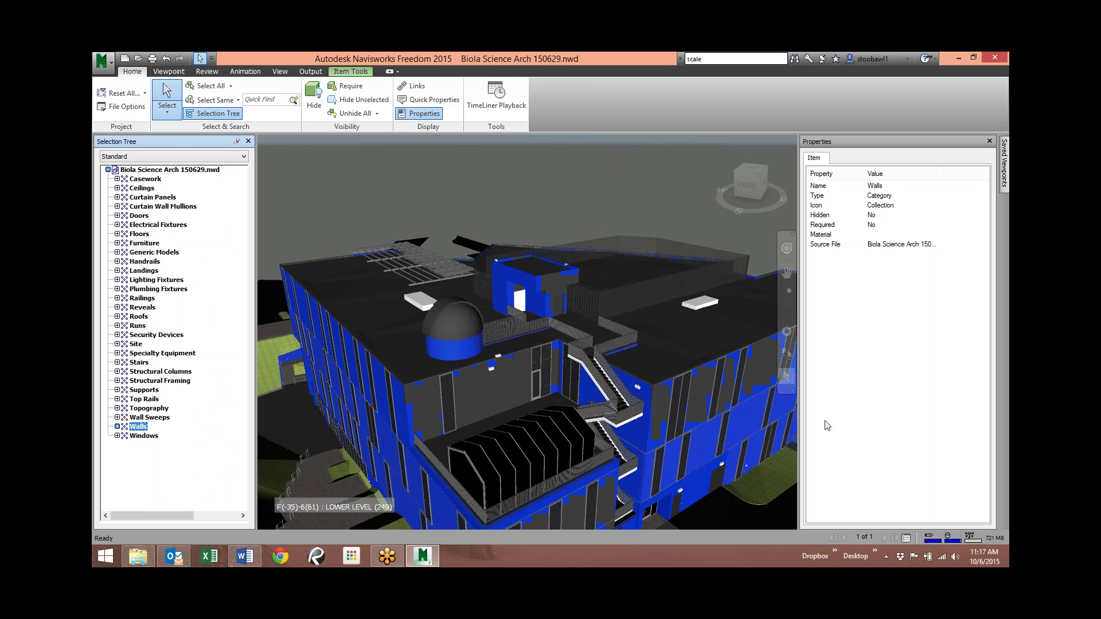
left_click(139, 216, "ctrl")
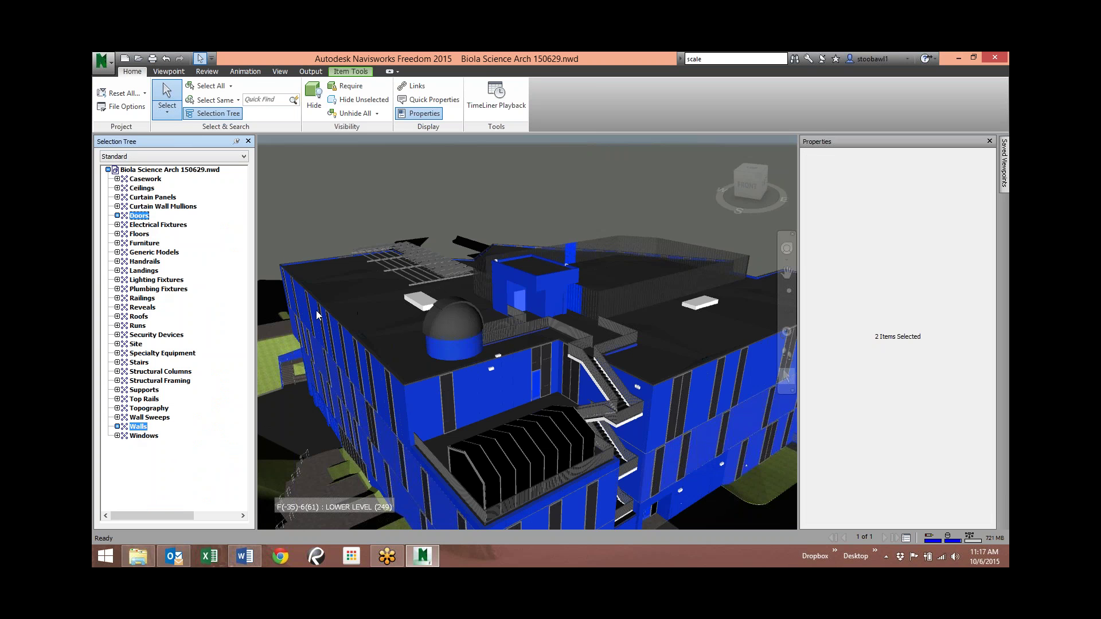
left_click(352, 100)
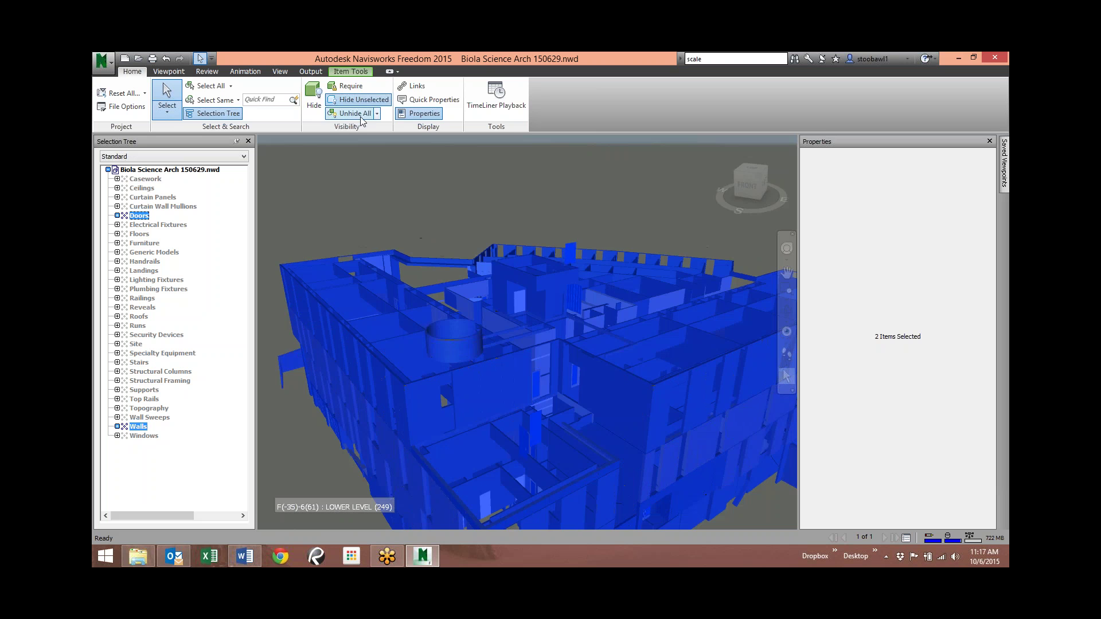
left_click(458, 207)
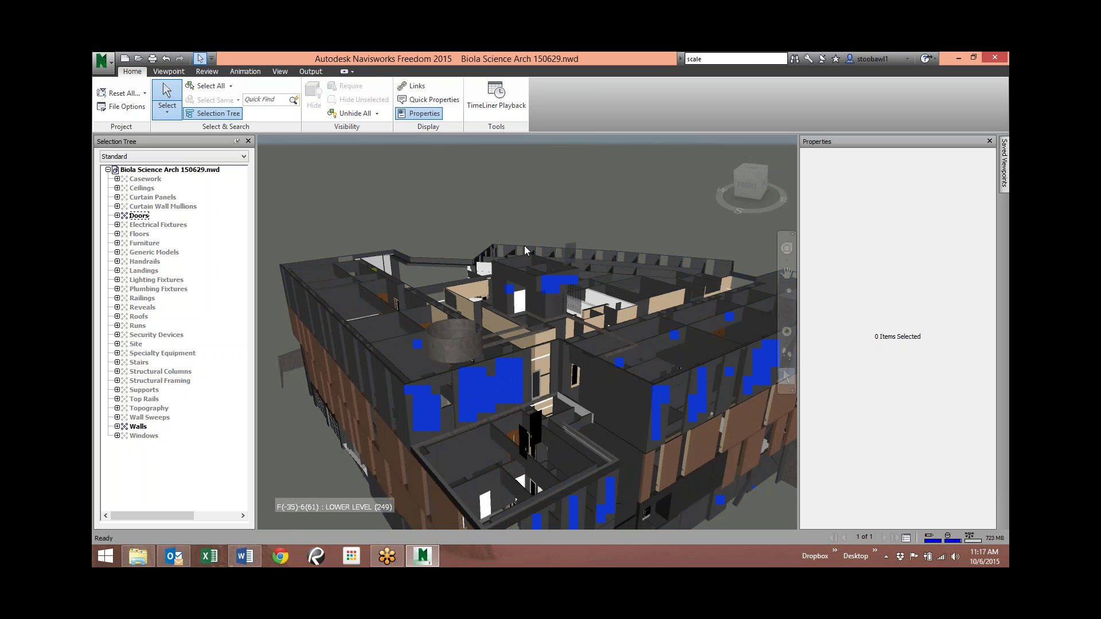
Examine the interior rooms and corridors of the isolated walls and doors from above.
mouse_move(524, 245)
middle_mouse_down("shift")
mouse_move(524, 378)
mouse_move(458, 309)
middle_mouse_up("shift")
scroll(457, 367, "up", 3)
mouse_move(457, 367)
middle_mouse_down("shift")
mouse_move(467, 401)
mouse_move(395, 404)
mouse_move(381, 360)
mouse_move(470, 367)
mouse_move(548, 353)
middle_mouse_up("shift")
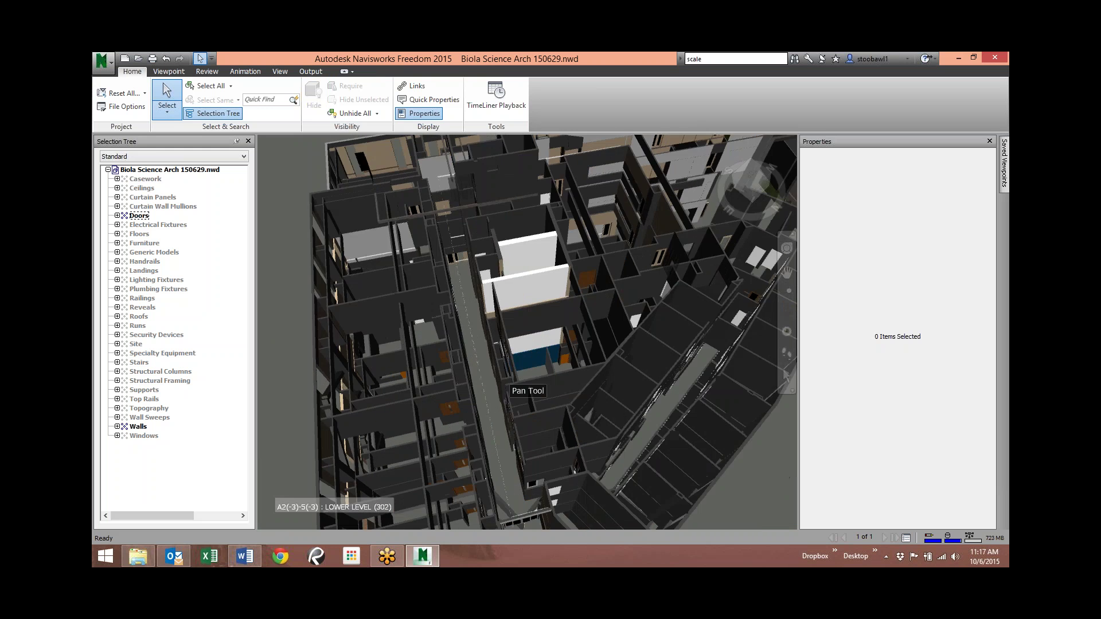
scroll(469, 416, "up", 5)
middle_click_drag(426, 304, 455, 344, "shift")
scroll(455, 344, "up", 3)
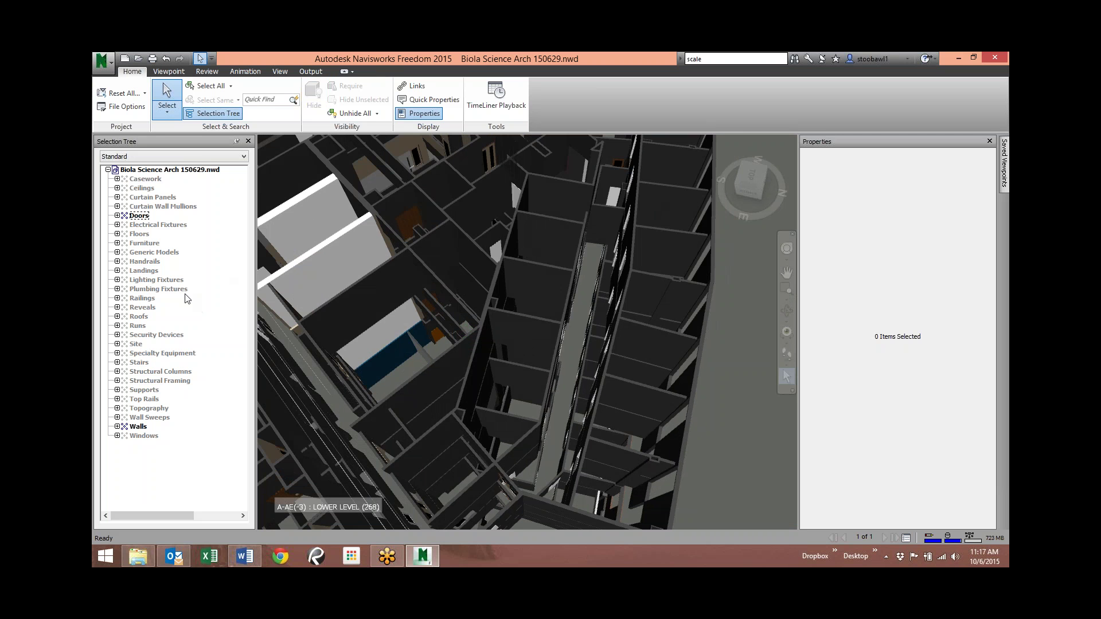
List the wall families under the Walls category and examine the rooms along the outer facade up close.
left_click(117, 427)
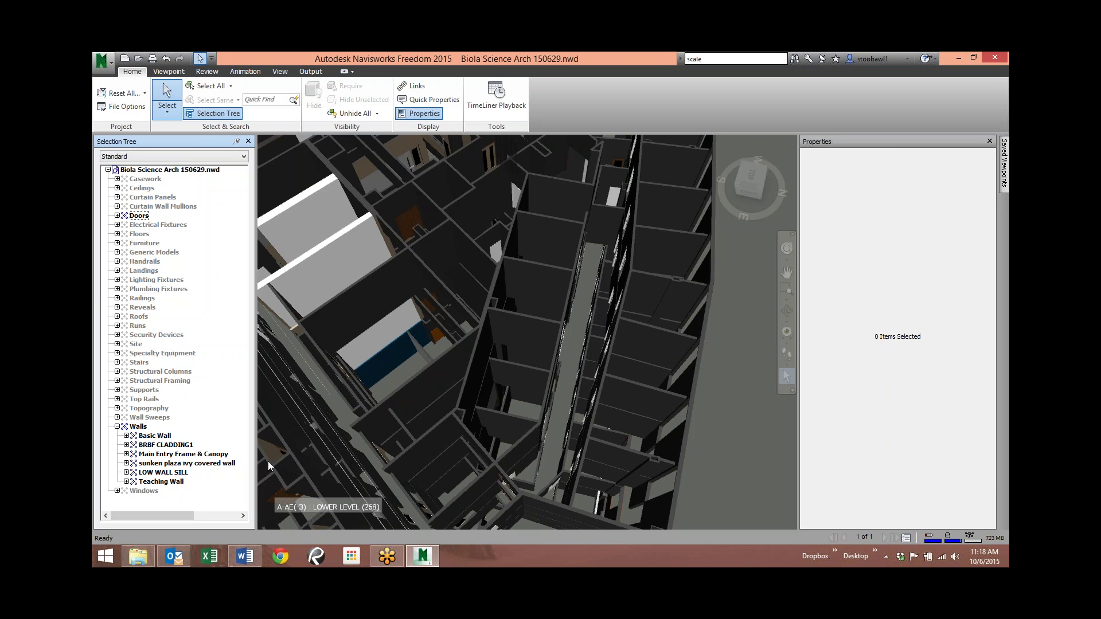
middle_click_drag(601, 412, 616, 367, "shift")
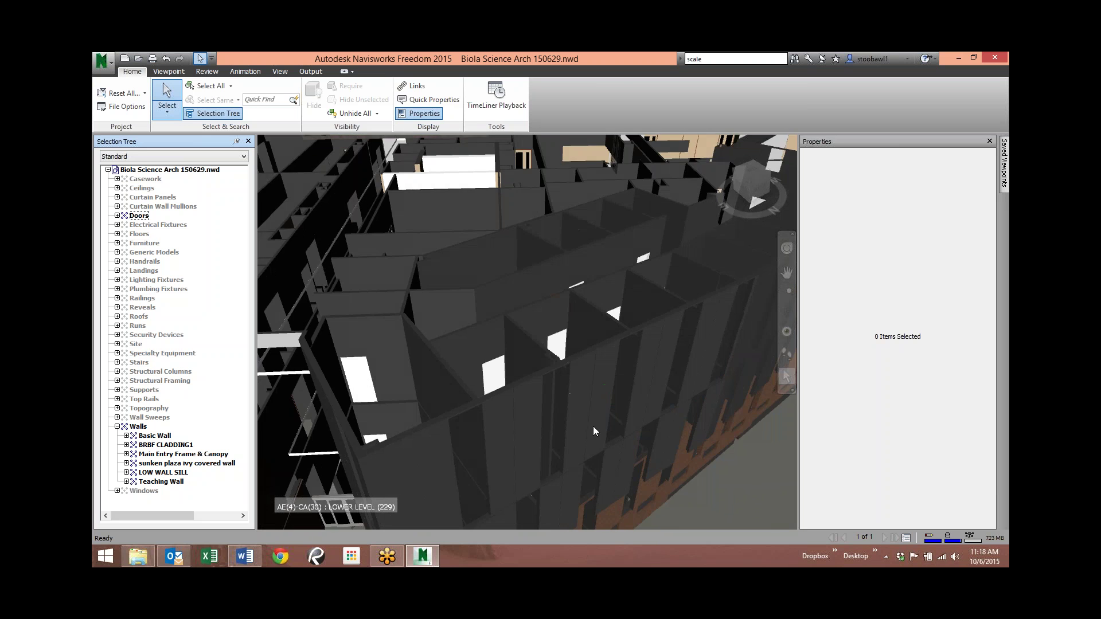
scroll(598, 432, "up", 3)
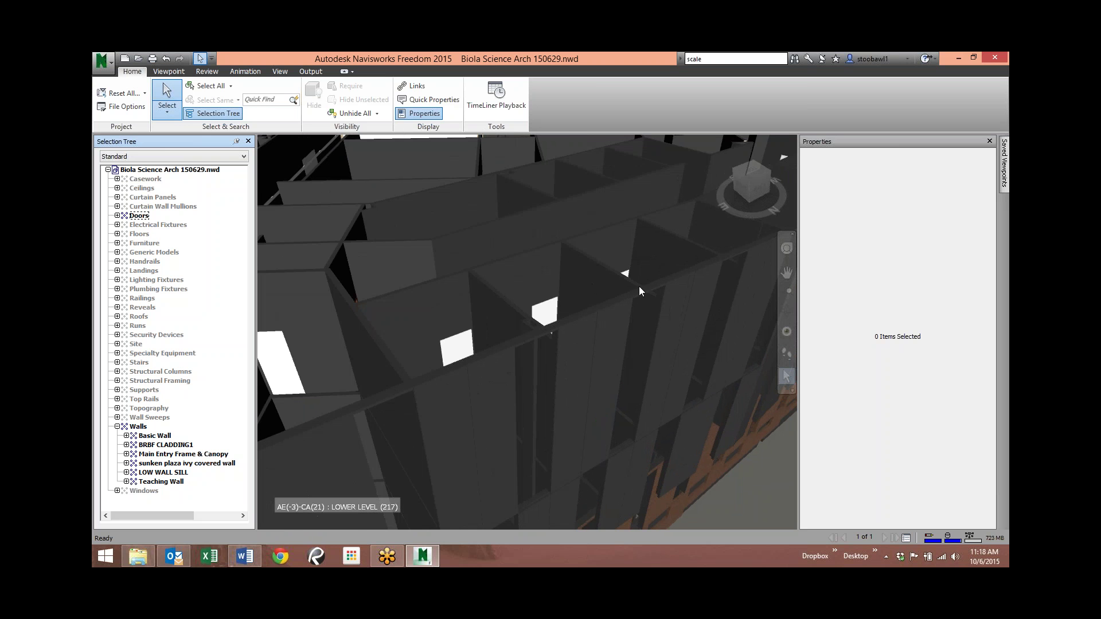
middle_click_drag(544, 272, 476, 278, "shift")
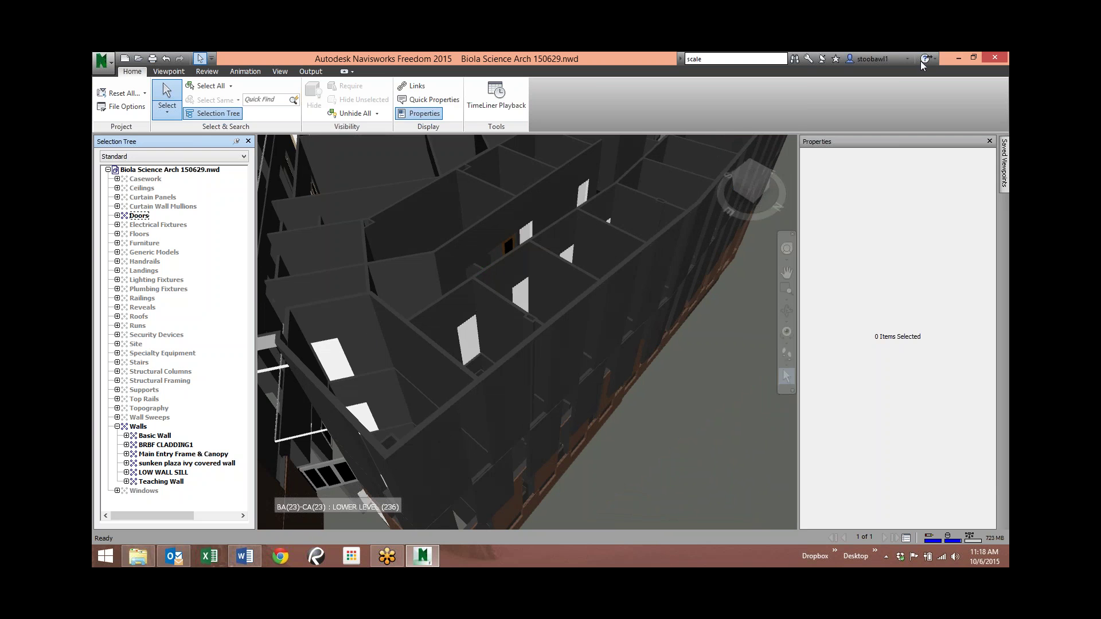
Show the desktop briefly, return to Navisworks Freedom and view the isolated walls and doors from farther out.
left_click(957, 59)
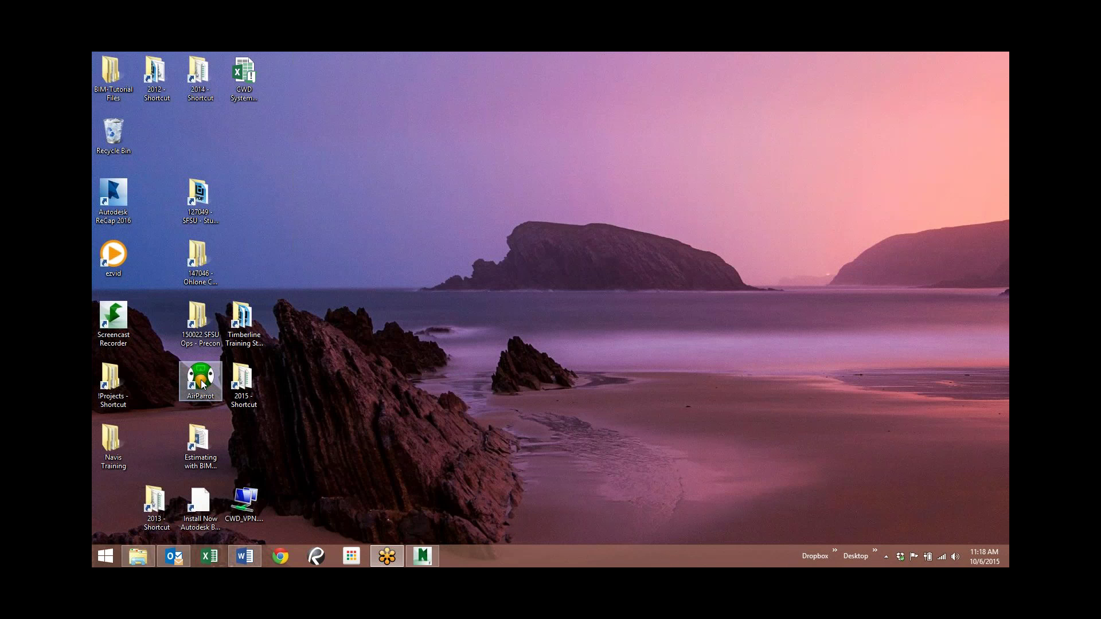
left_click(424, 564)
scroll(437, 323, "down", 5)
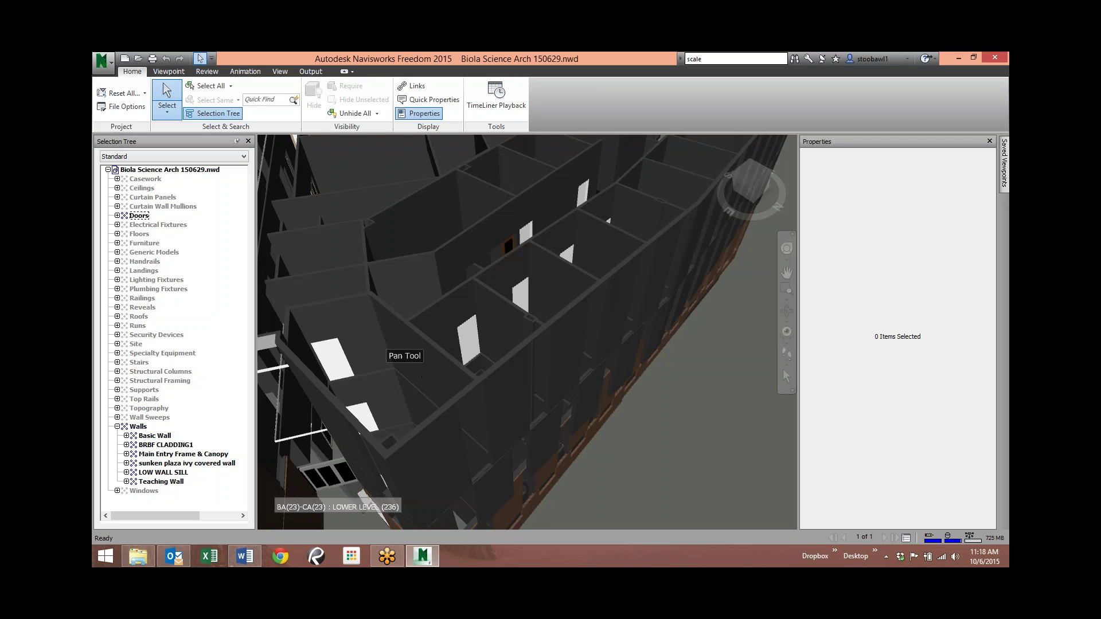
scroll(437, 323, "up", 4)
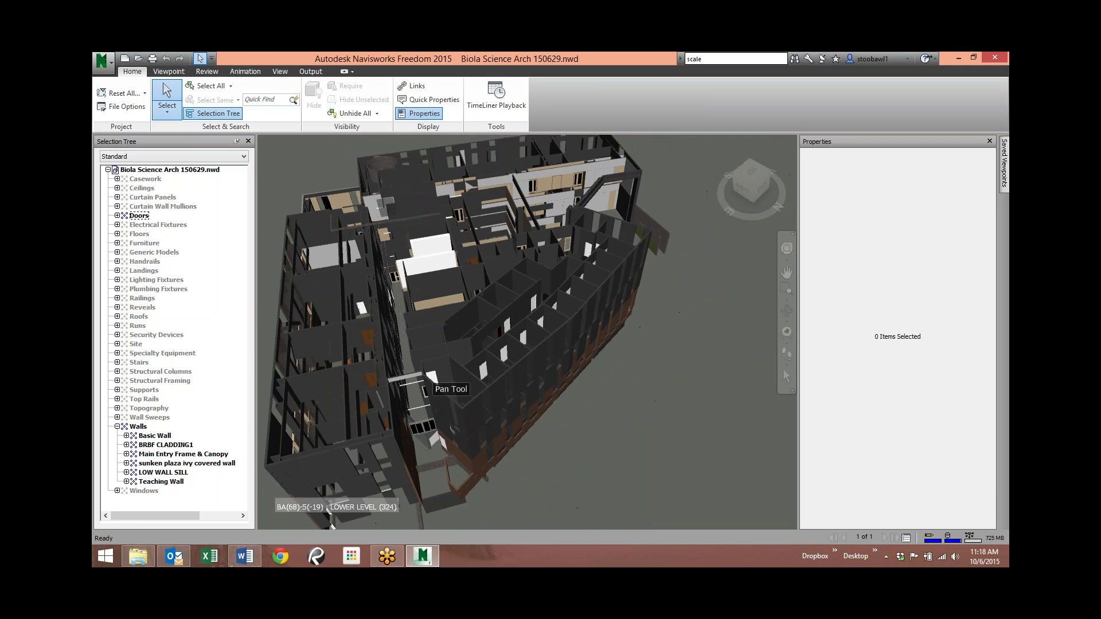
mouse_move(452, 356)
middle_mouse_down("shift")
mouse_move(458, 287)
mouse_move(516, 304)
mouse_move(425, 332)
mouse_move(432, 343)
mouse_move(459, 344)
mouse_move(474, 330)
mouse_move(525, 344)
mouse_move(522, 361)
mouse_move(510, 344)
mouse_move(435, 367)
middle_mouse_up("shift")
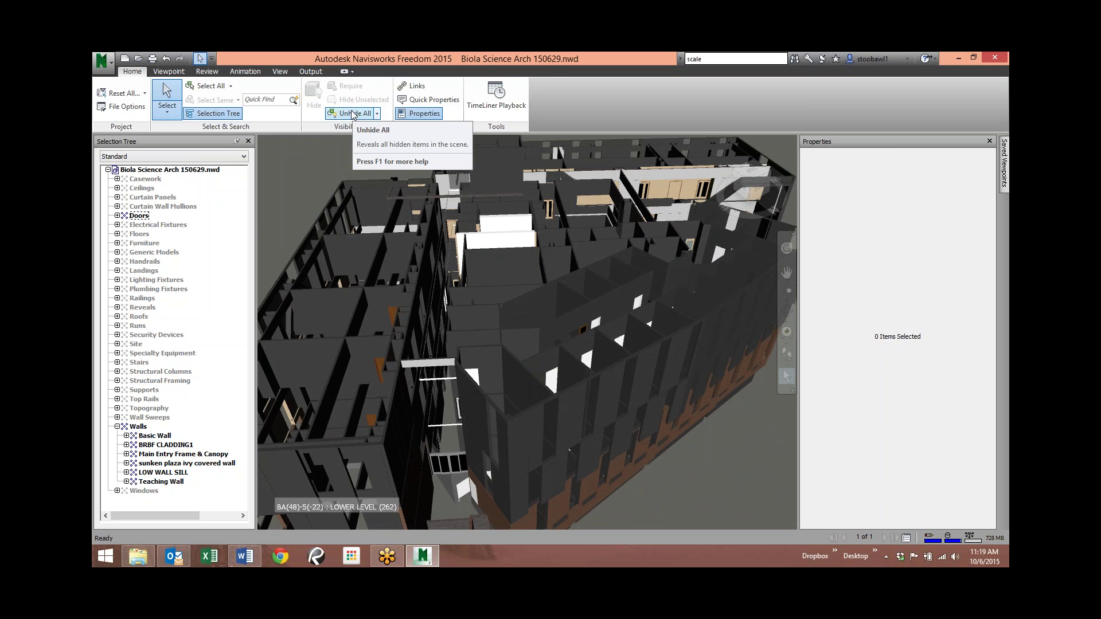
Open the AirParrot mirroring options and choose Enable Audio.
left_click(887, 556)
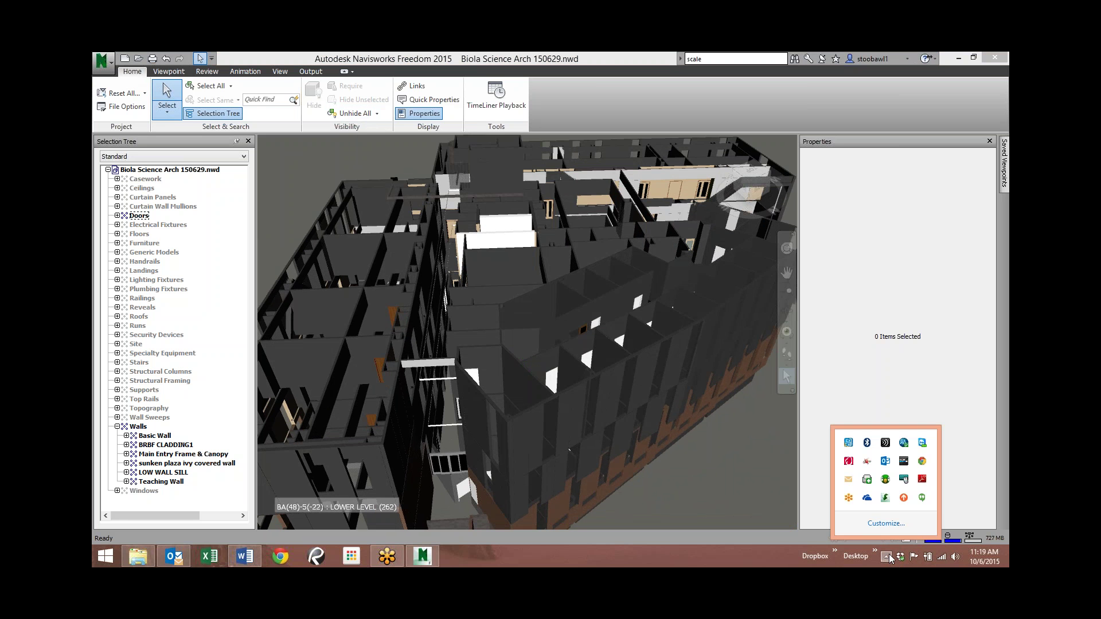
left_click(886, 442)
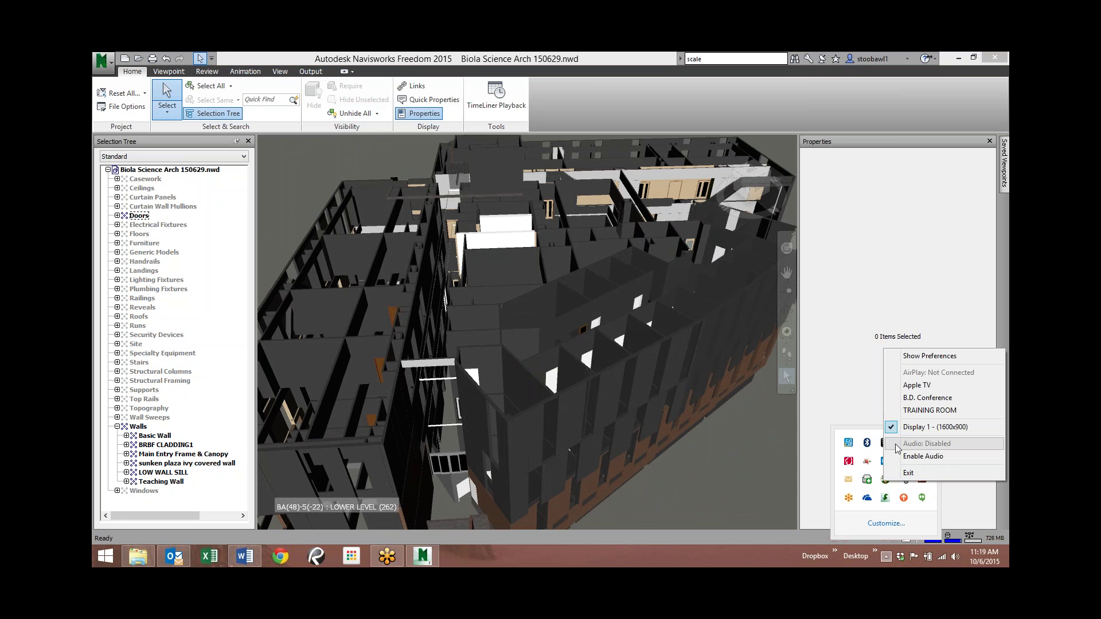
left_click(901, 456)
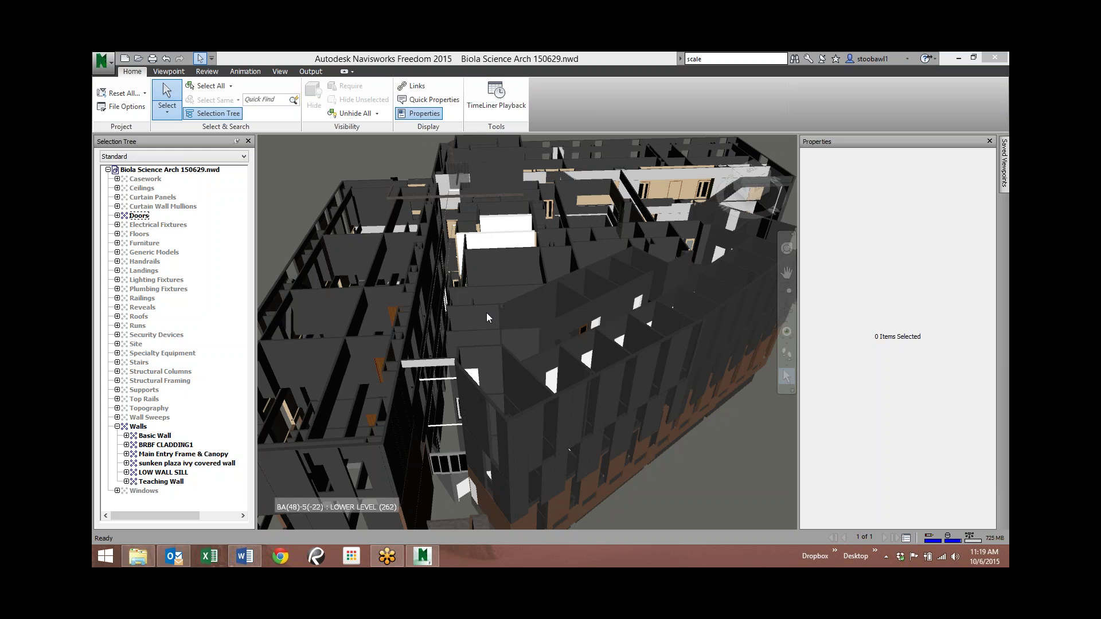
Restore the full building by unhiding everything around the isolated walls and doors.
mouse_move(464, 324)
middle_mouse_down()
mouse_move(459, 264)
mouse_move(471, 326)
mouse_move(453, 313)
mouse_move(424, 339)
middle_mouse_up()
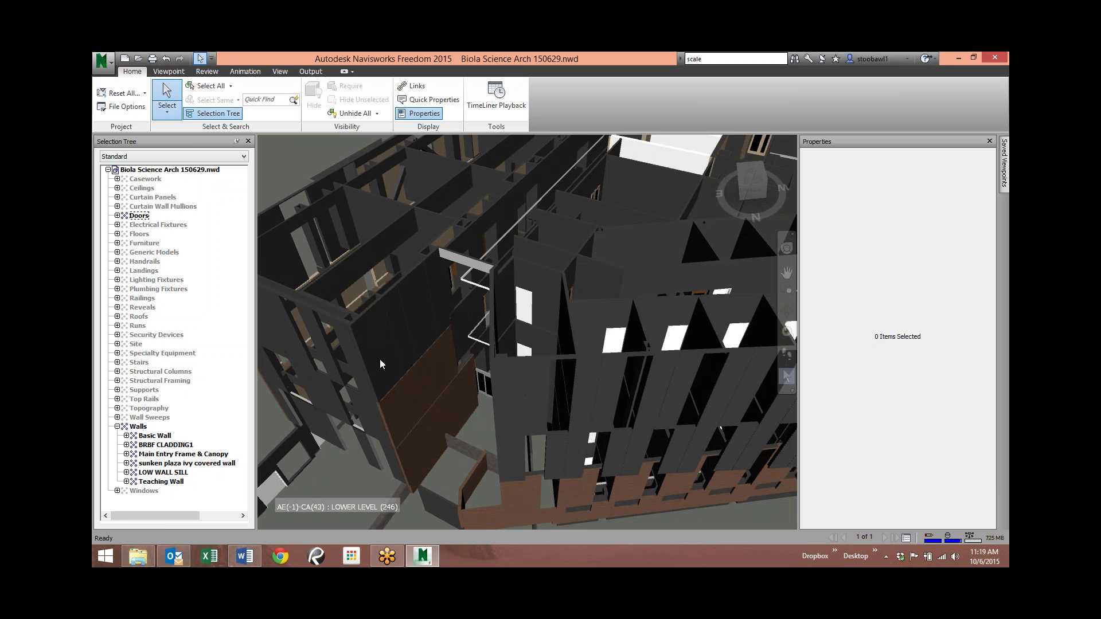
middle_click_drag(508, 303, 238, 473, "shift")
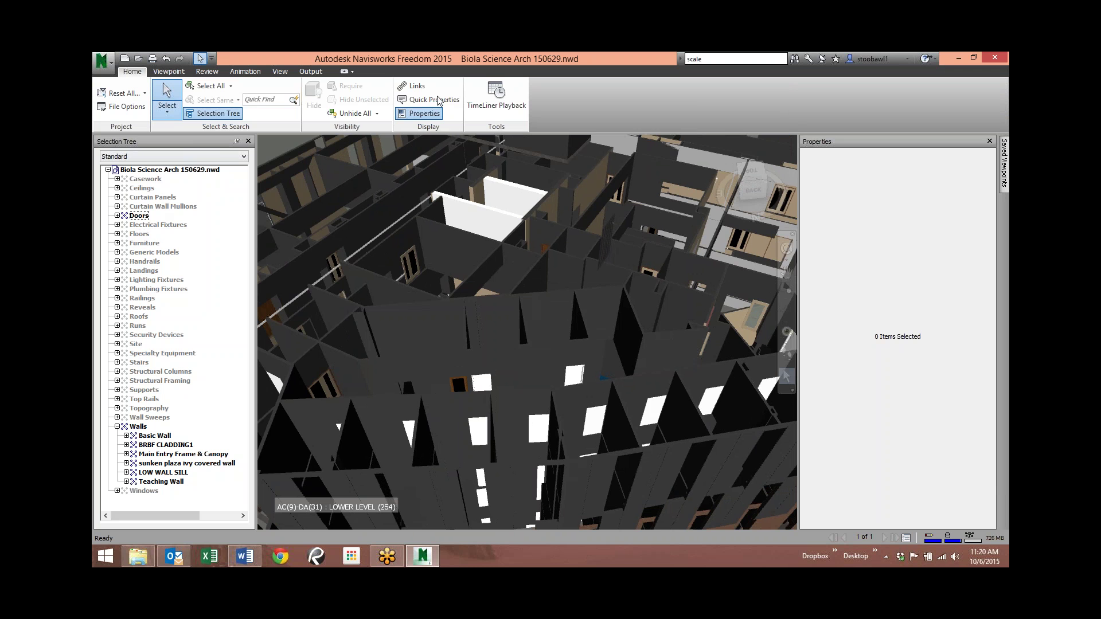
left_click(359, 113)
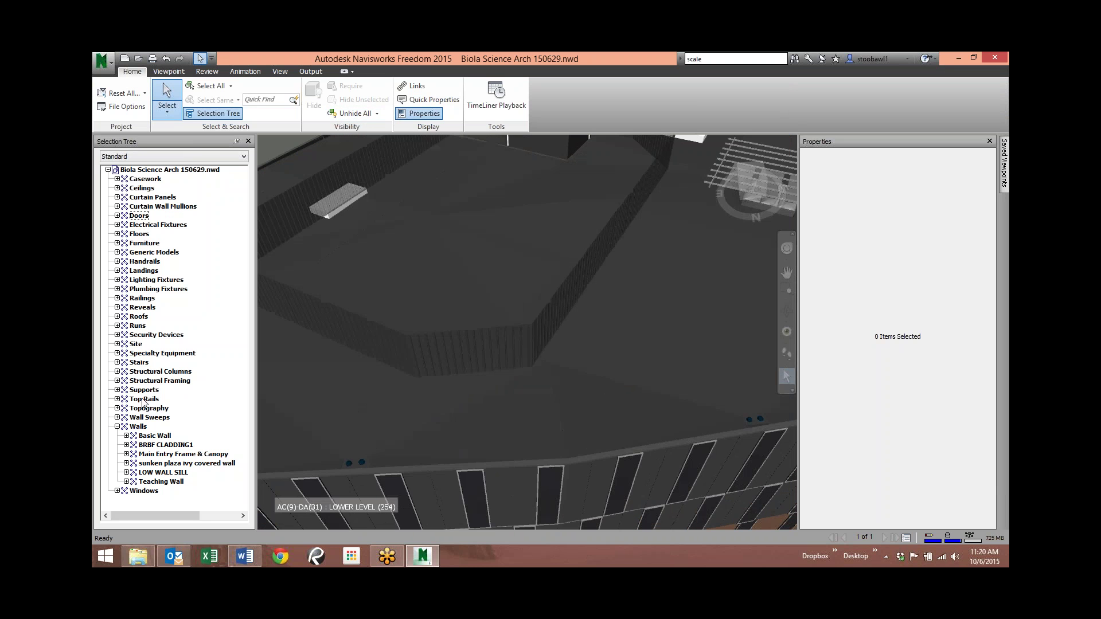
Isolate the Finish Layer_CPT-1 floor type by hiding all unselected items, and clear the selection.
left_click(117, 234)
left_click(126, 243)
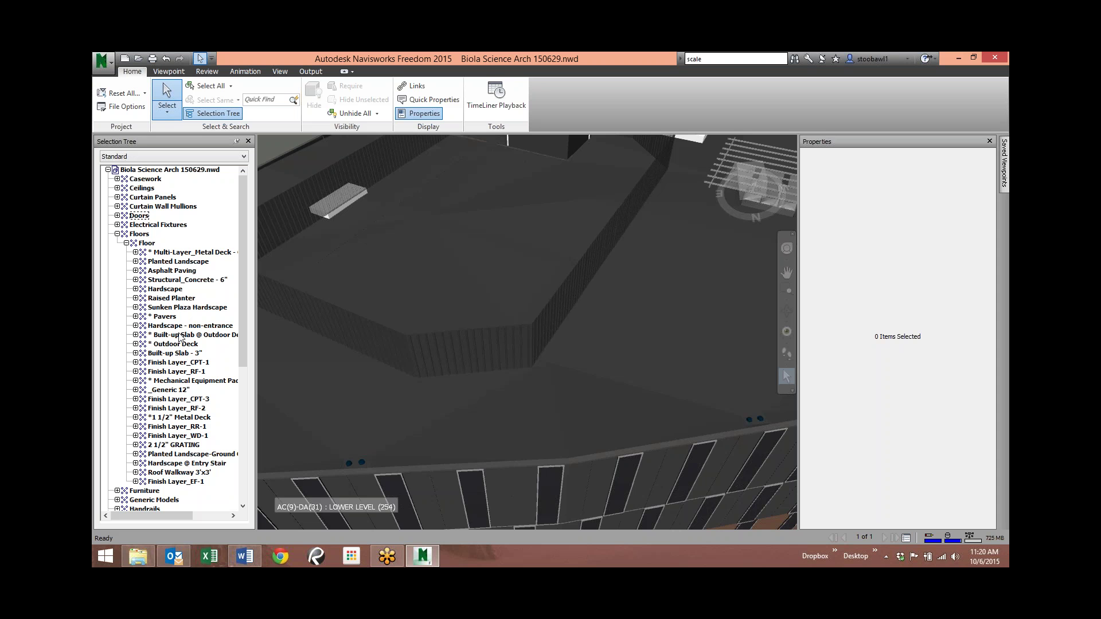
left_click(188, 364)
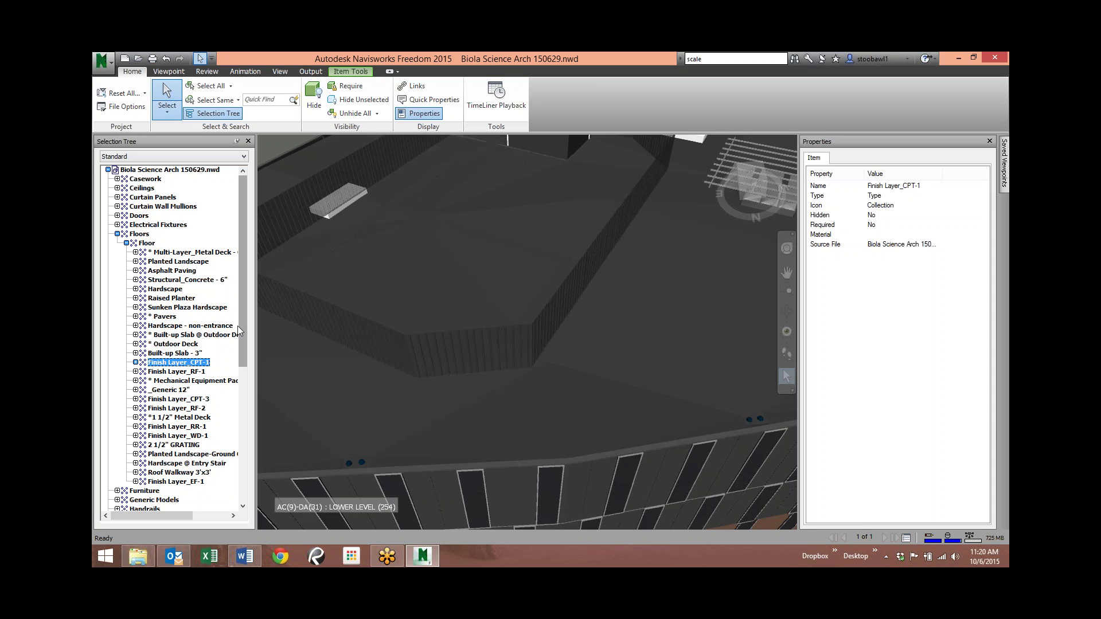
left_click(365, 100)
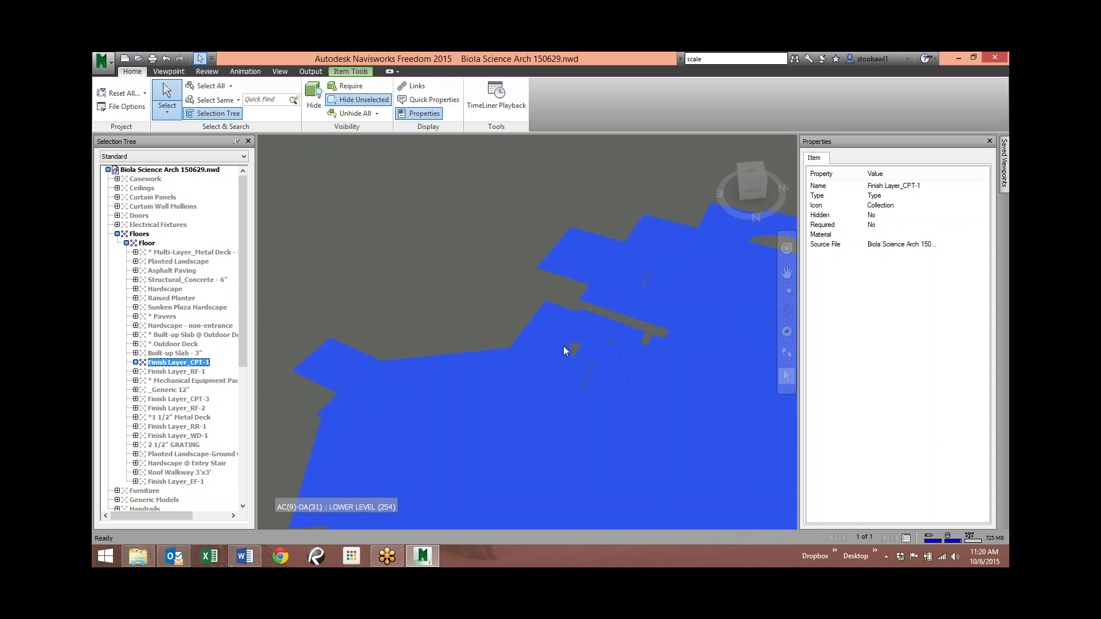
scroll(563, 346, "down", 5)
key("Escape")
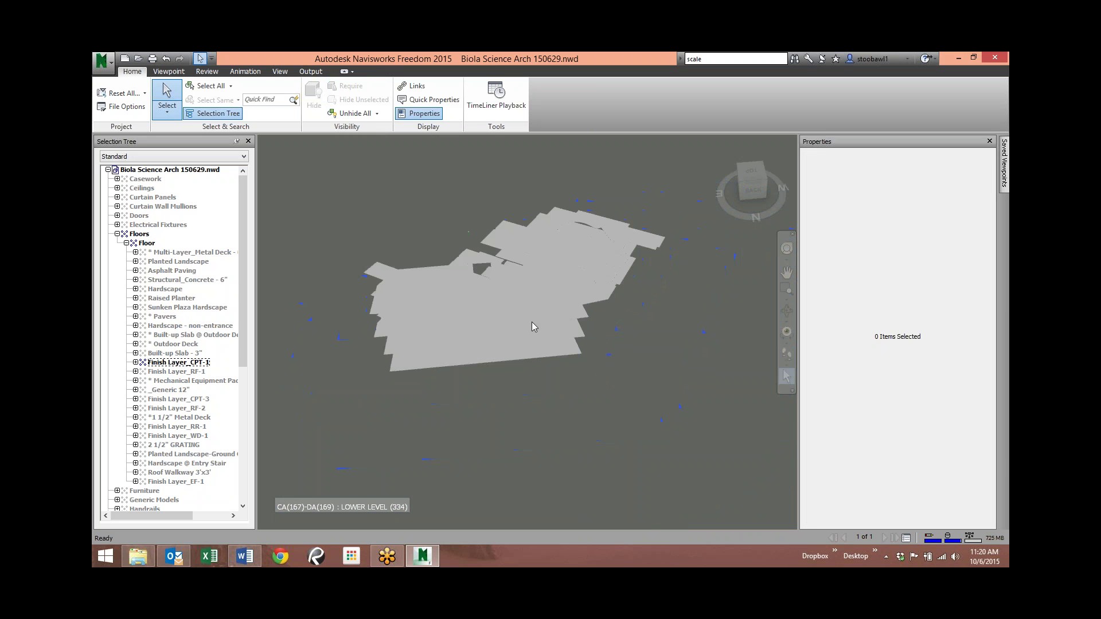
Isolate the uppermost Finish Layer_CPT-1 floor on LEVEL 03, and unhide all items of the building.
mouse_move(532, 326)
middle_mouse_down("shift")
mouse_move(494, 234)
mouse_move(421, 276)
mouse_move(325, 266)
mouse_move(392, 274)
mouse_move(496, 383)
mouse_move(534, 382)
middle_mouse_up("shift")
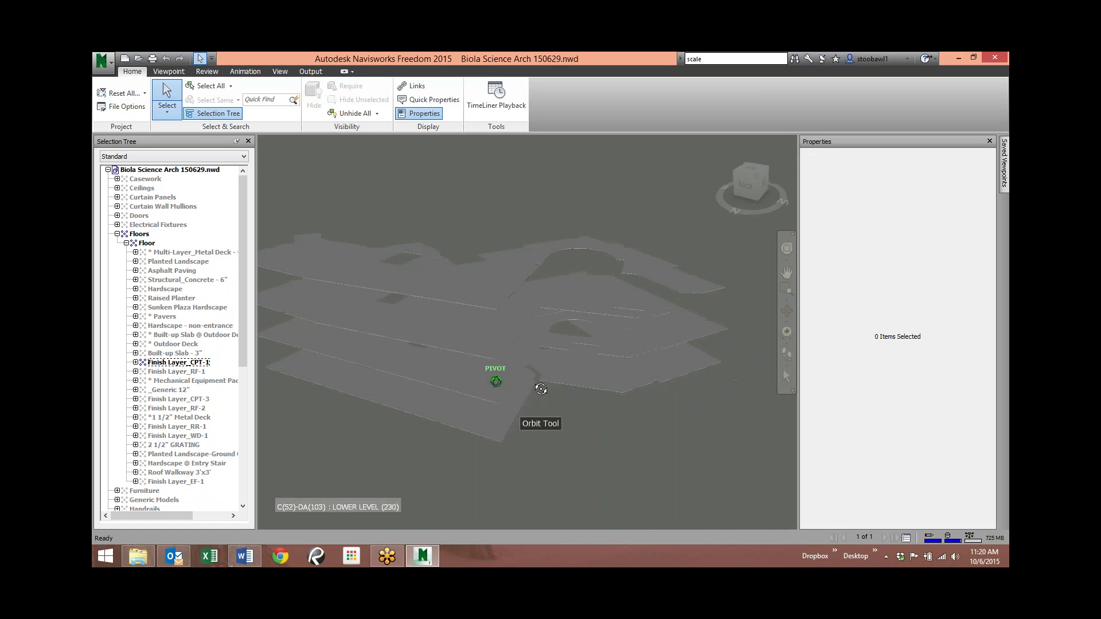
left_click(466, 288)
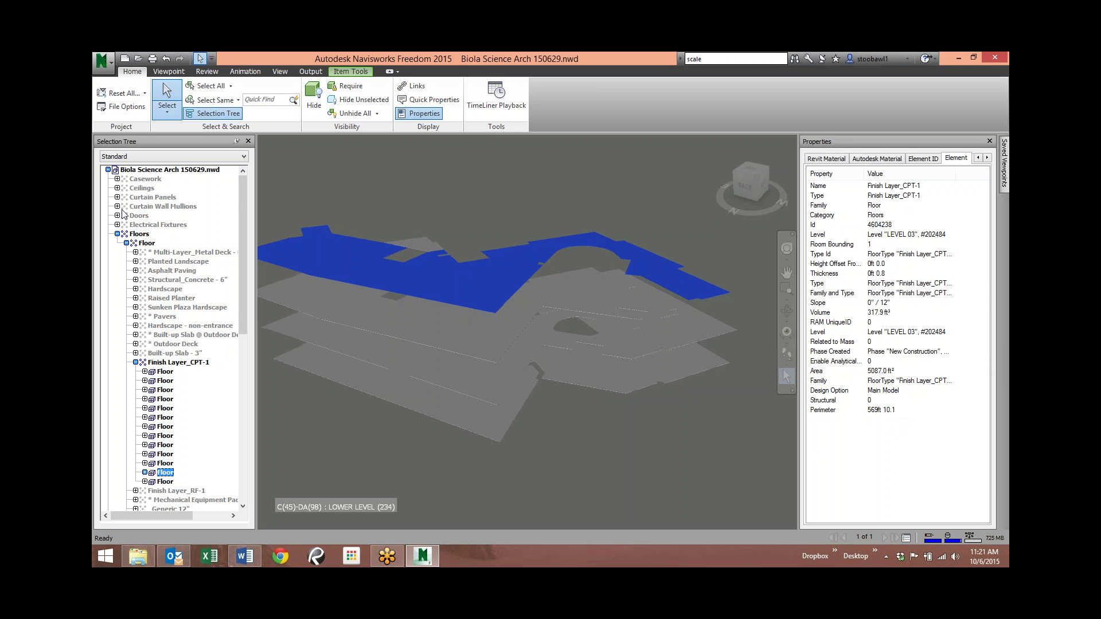
left_click(353, 101)
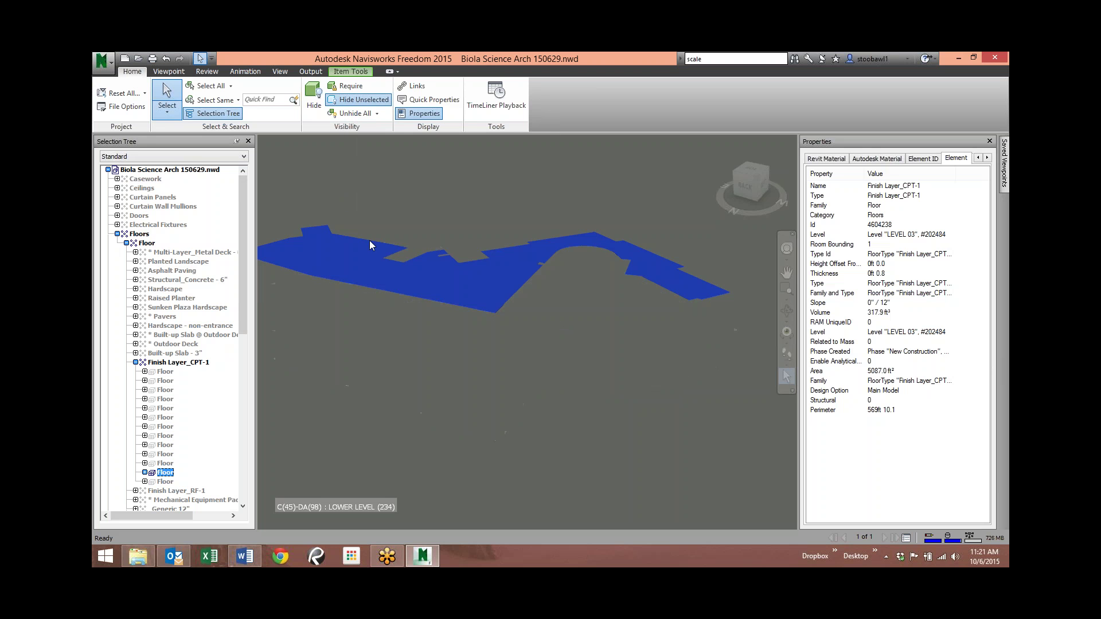
left_click(352, 112)
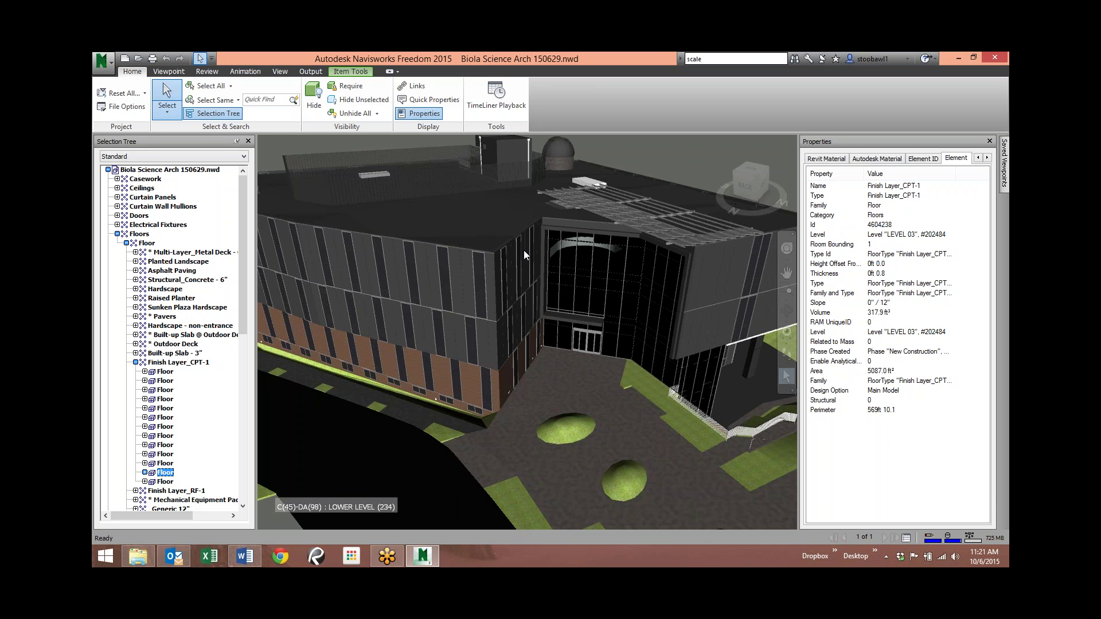
Enable sectioning on the full building model and open the section plane settings, placed clear of the ribbon.
middle_click_drag(524, 250, 524, 228, "shift")
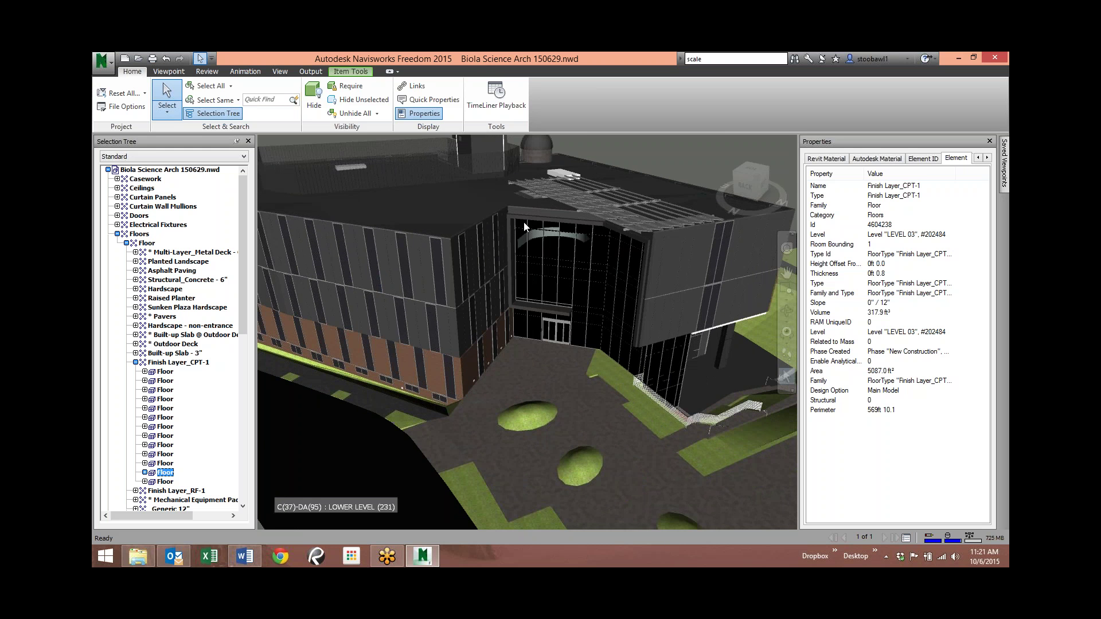
scroll(564, 289, "up", 5)
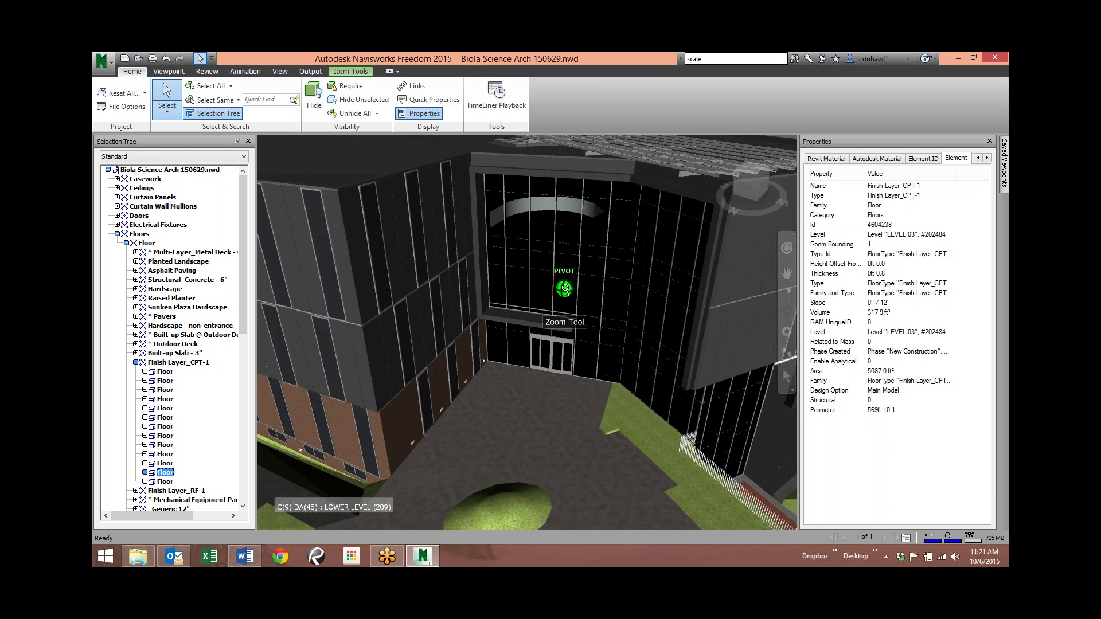
scroll(445, 256, "down", 3)
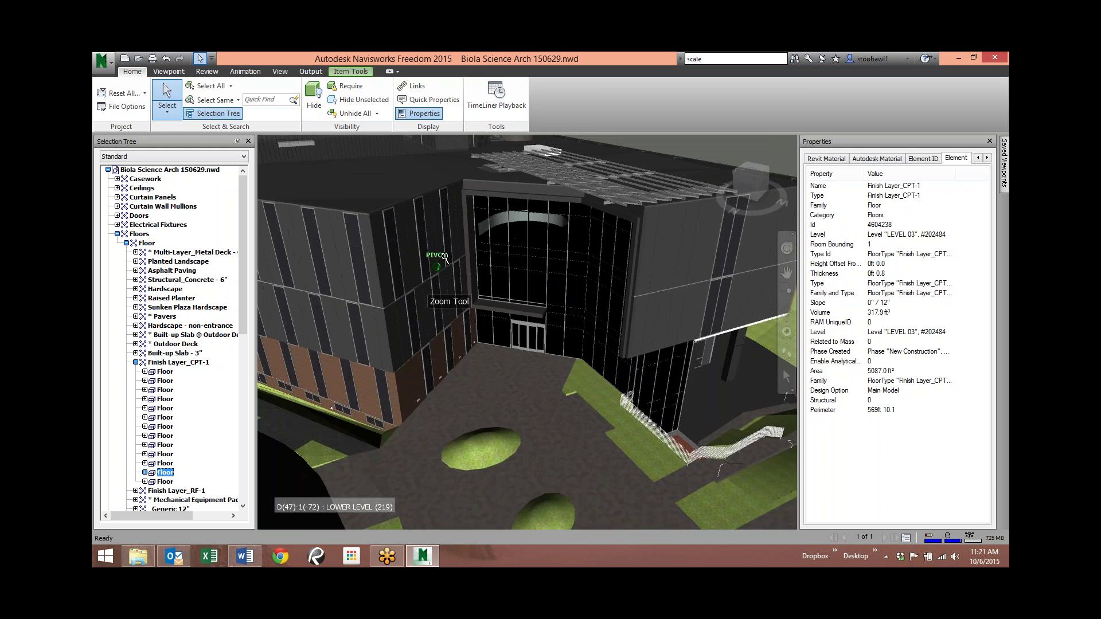
scroll(495, 271, "down", 5)
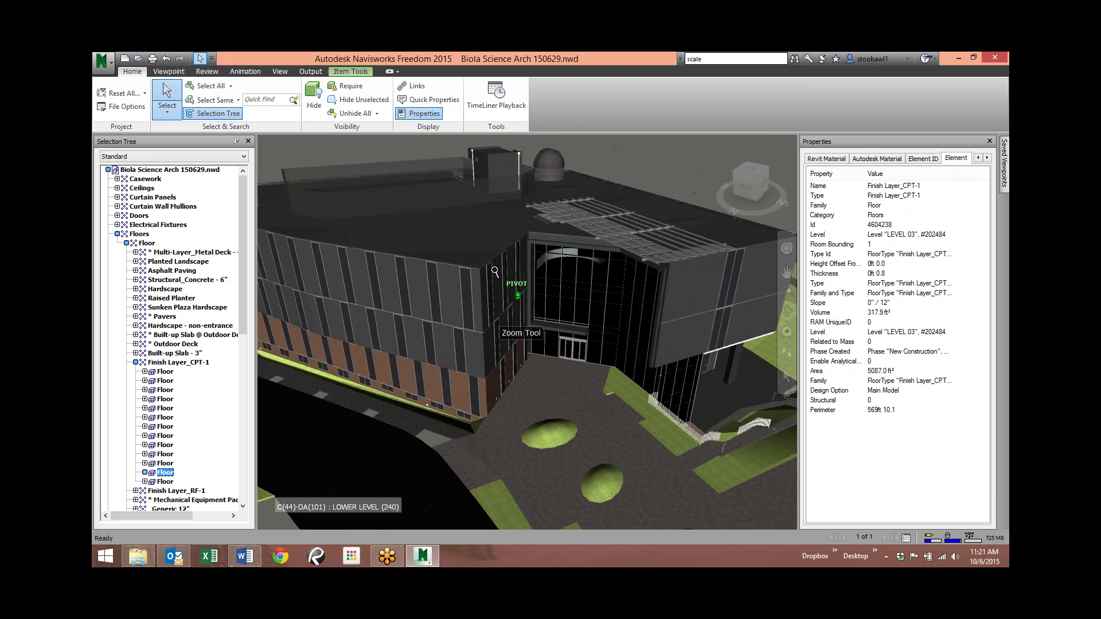
scroll(522, 331, "down", 5)
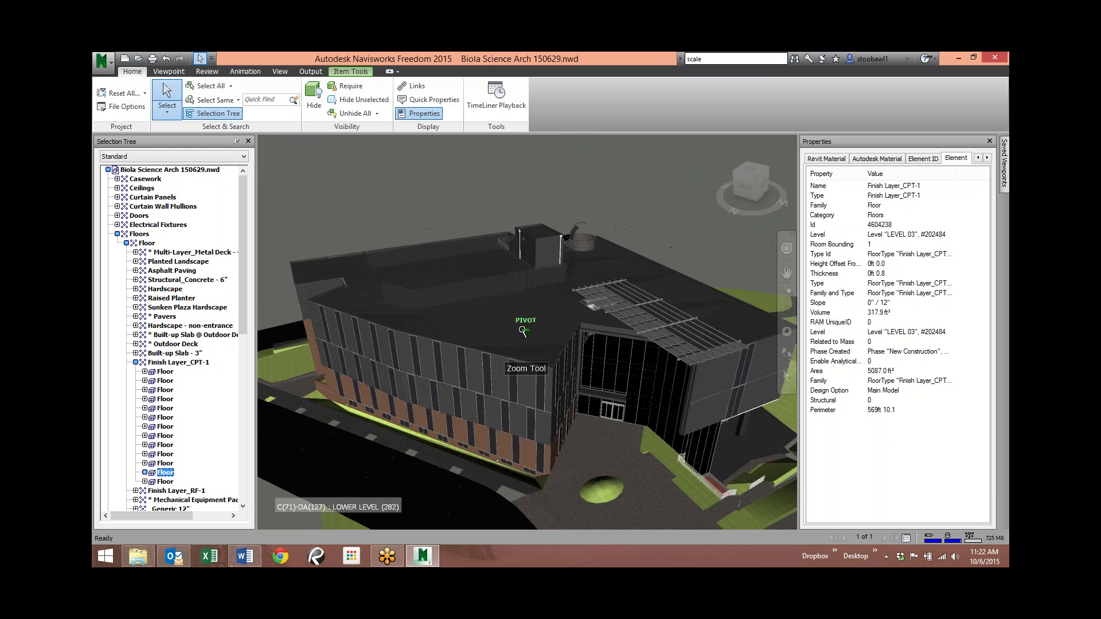
scroll(522, 331, "down", 2)
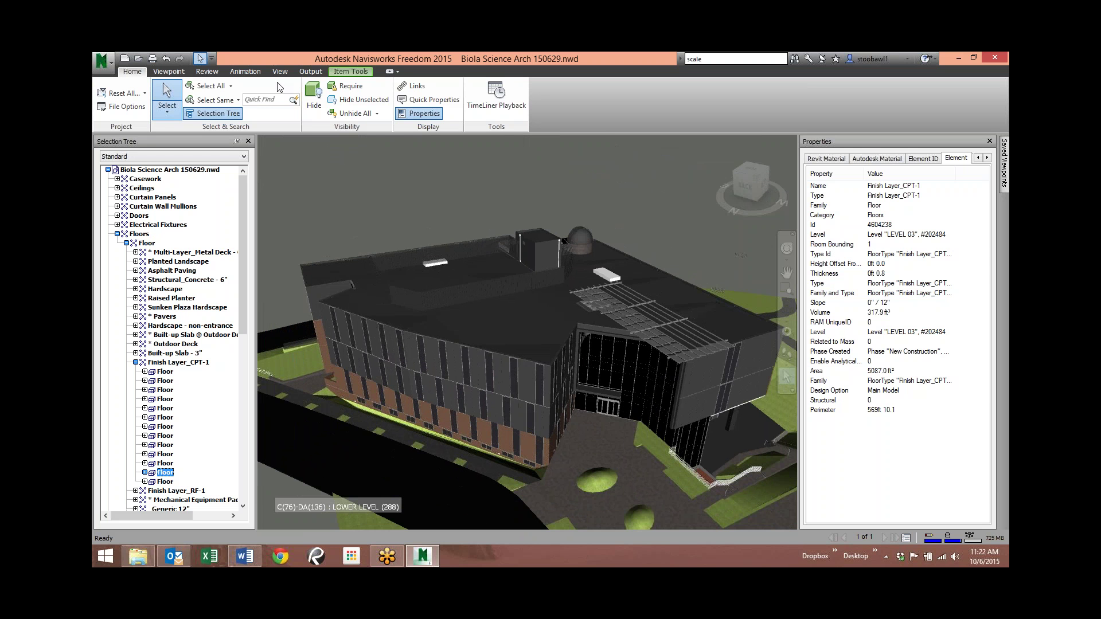
left_click(181, 73)
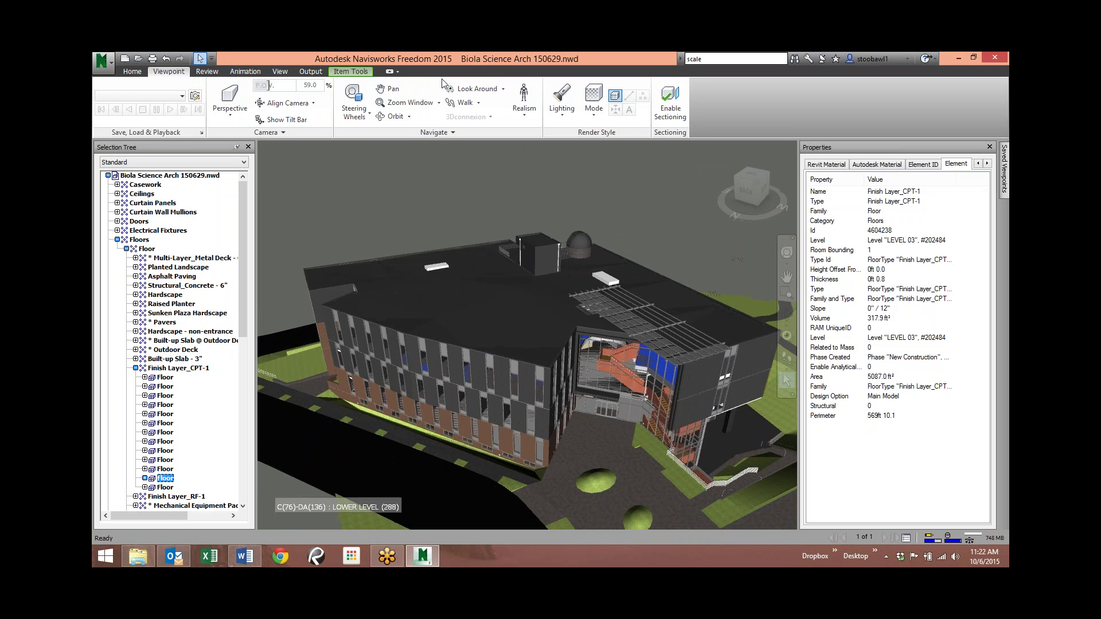
left_click(668, 104)
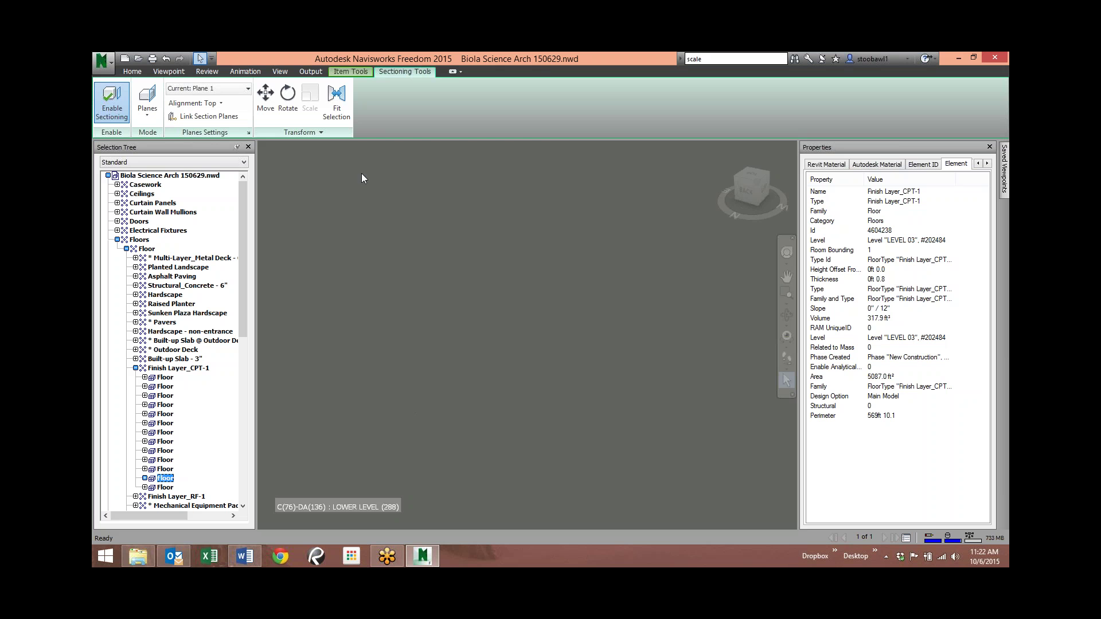
left_click(248, 134)
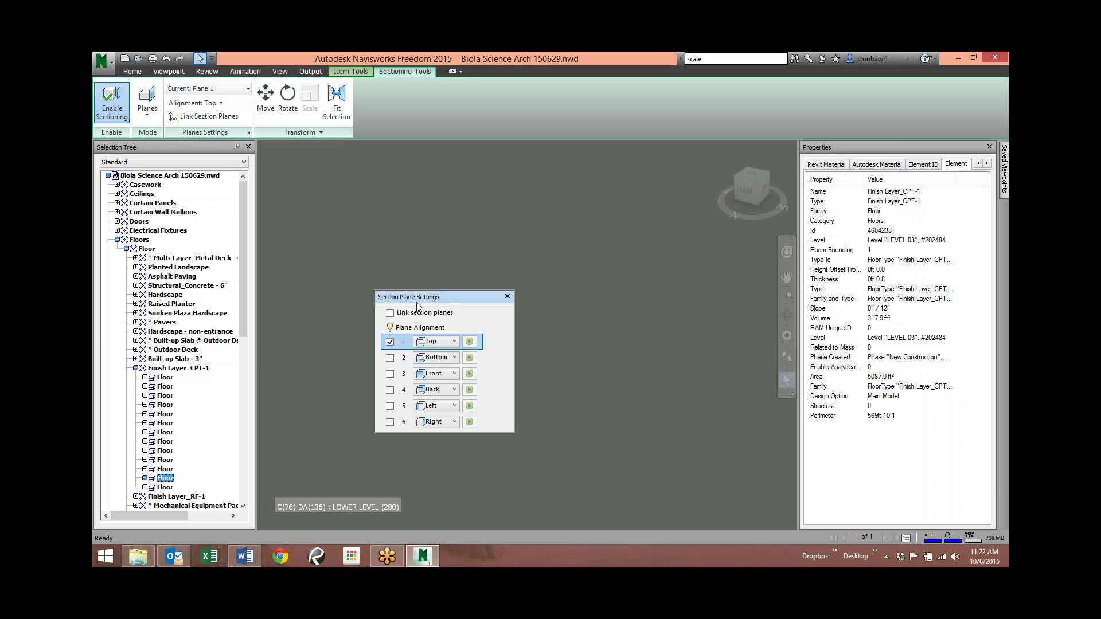
left_click_drag(417, 308, 315, 367)
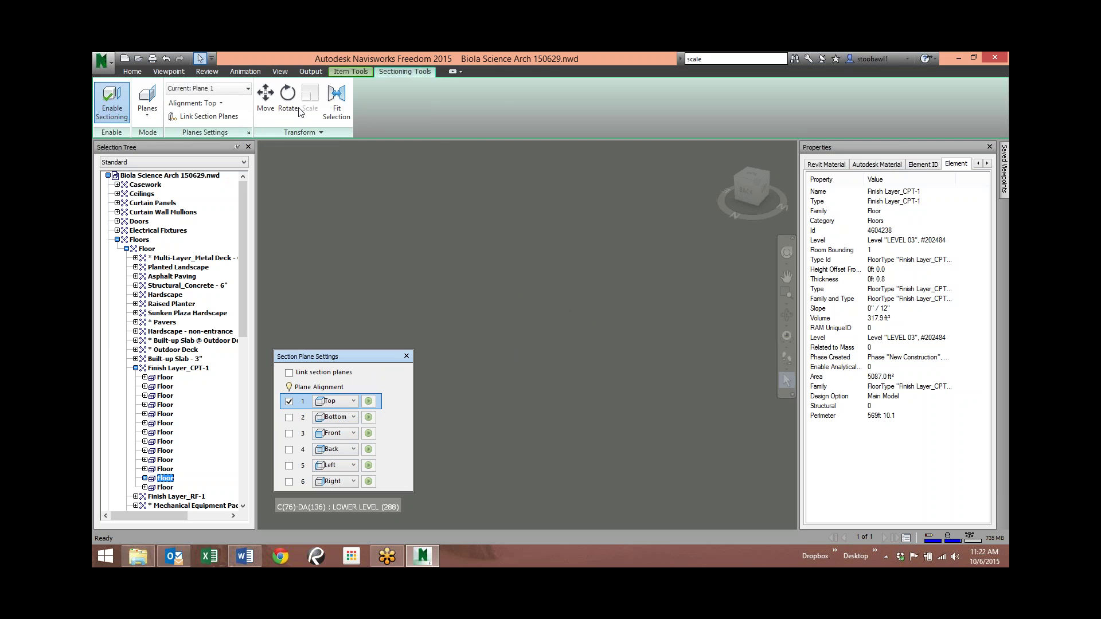
Activate the section plane's Move gizmo, return to the home view, and toggle plane 1 repeatedly, leaving it off.
left_click(263, 100)
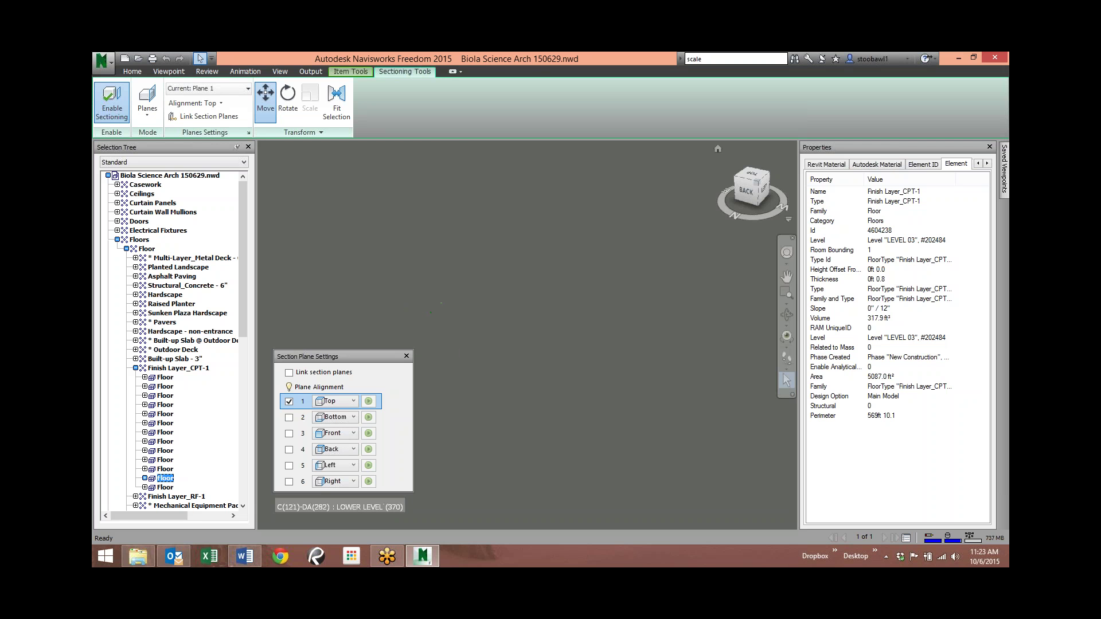
left_click(718, 149)
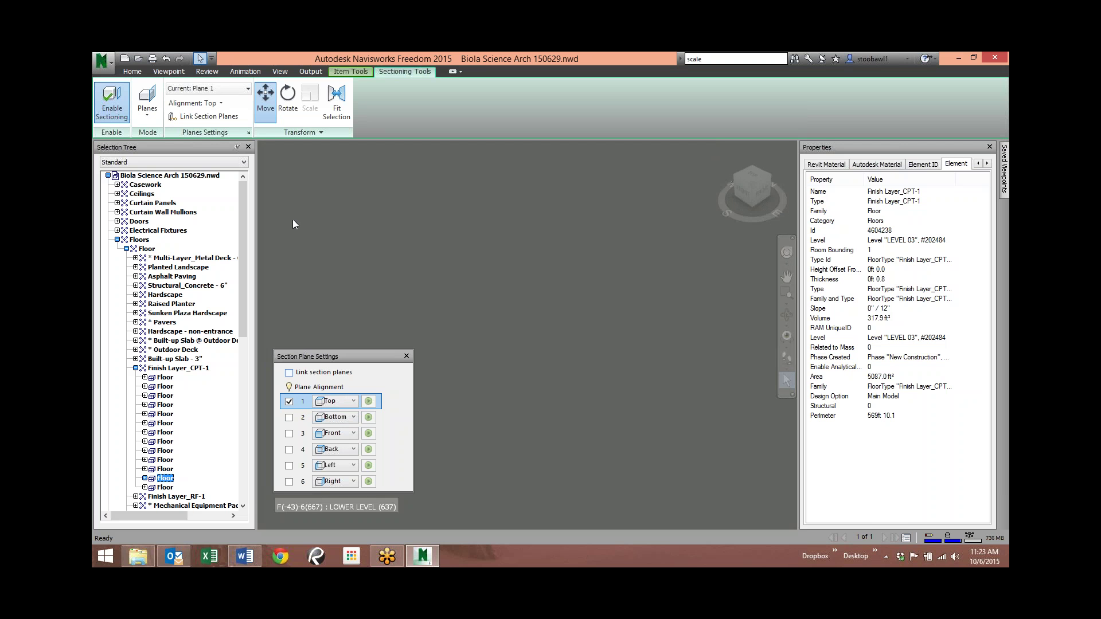
left_click(289, 401)
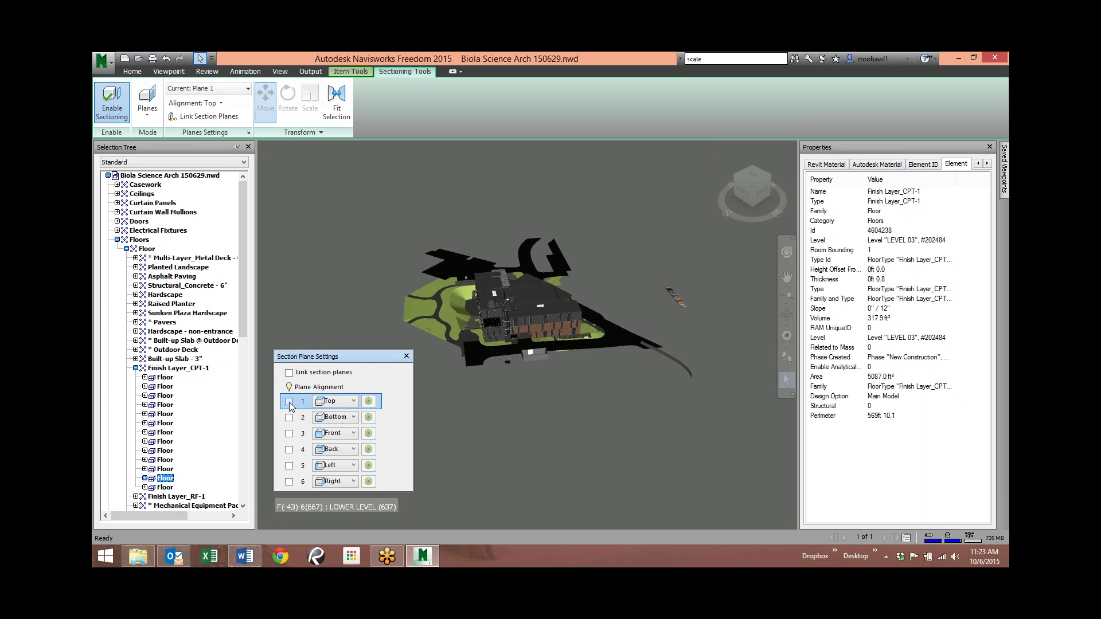
left_click(289, 401)
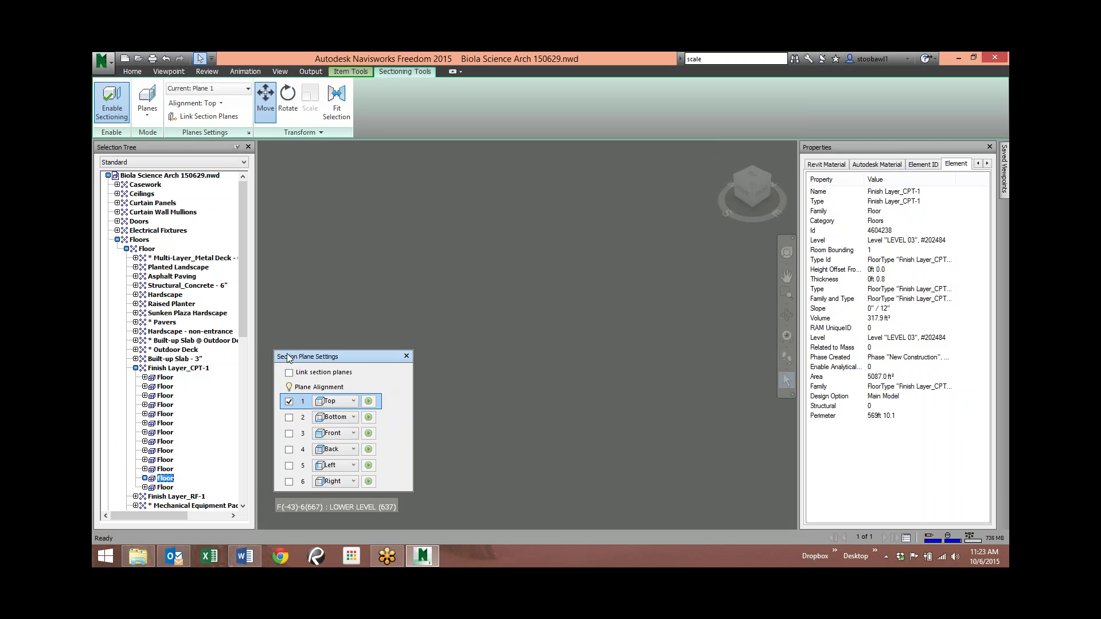
left_click(289, 402)
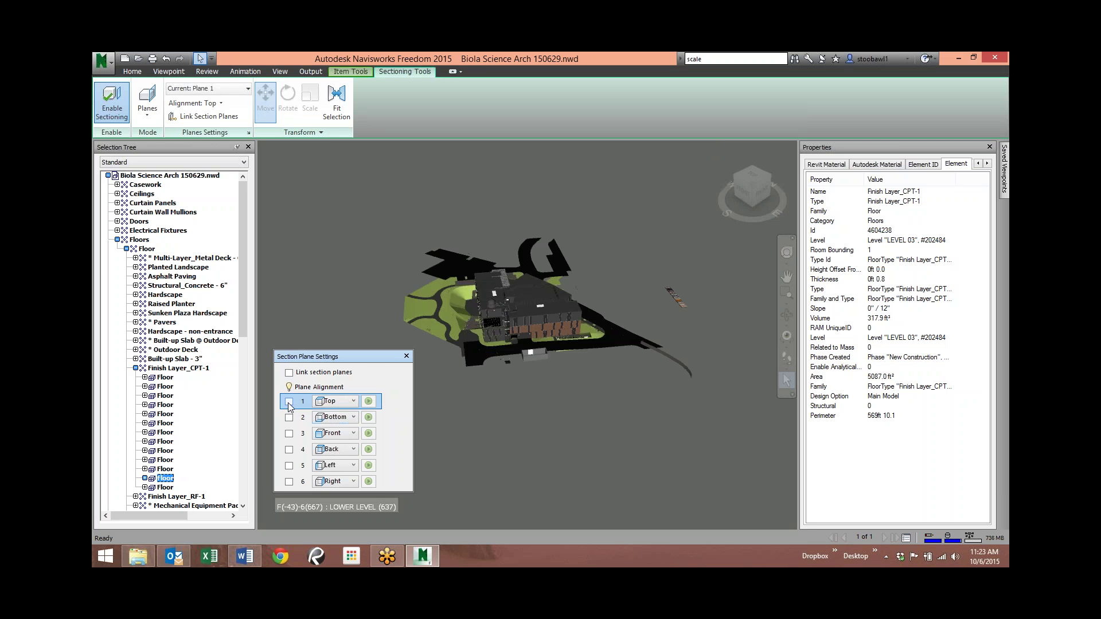
left_click(289, 402)
left_click(289, 402)
left_click(289, 402)
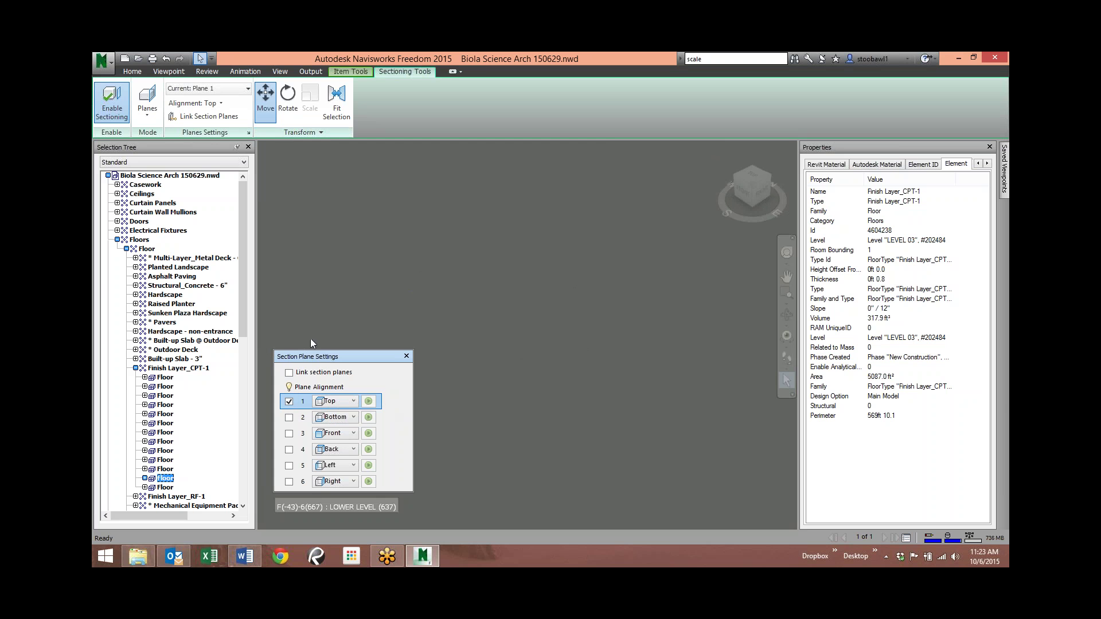
left_click(289, 402)
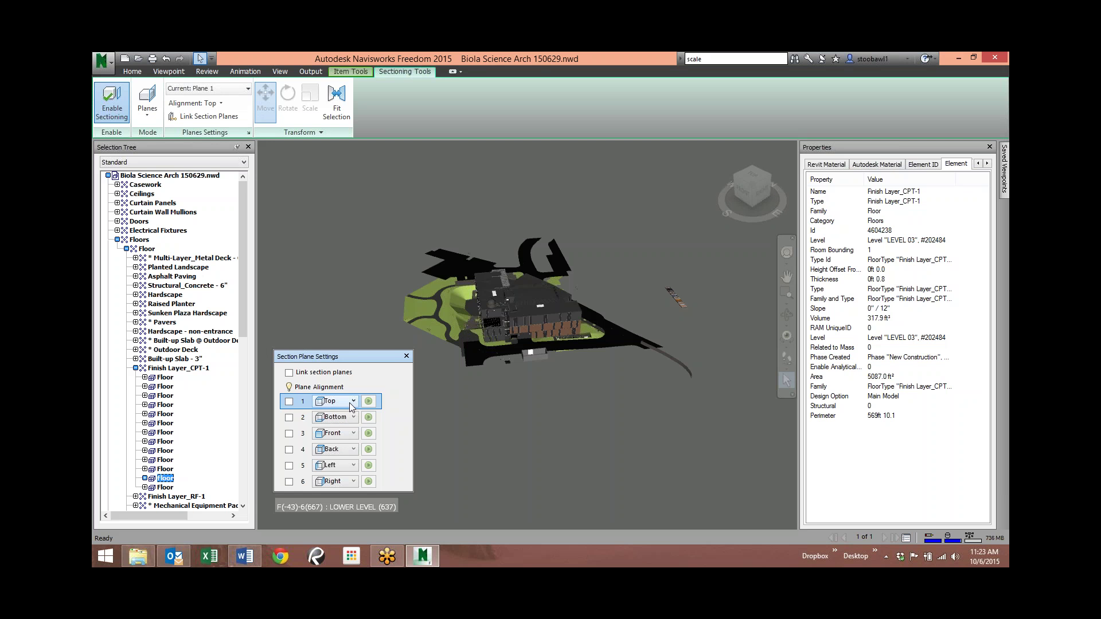
Align section plane 1 to the building's roof surface, enable it, and move it sideways and down to cut through the building.
left_click(349, 402)
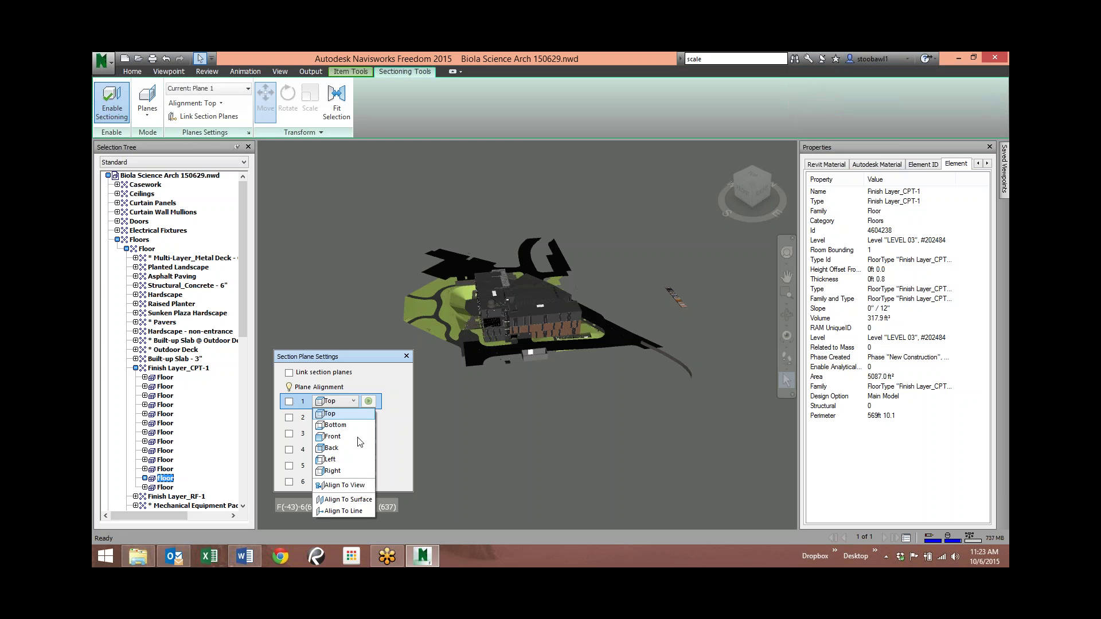
left_click(333, 501)
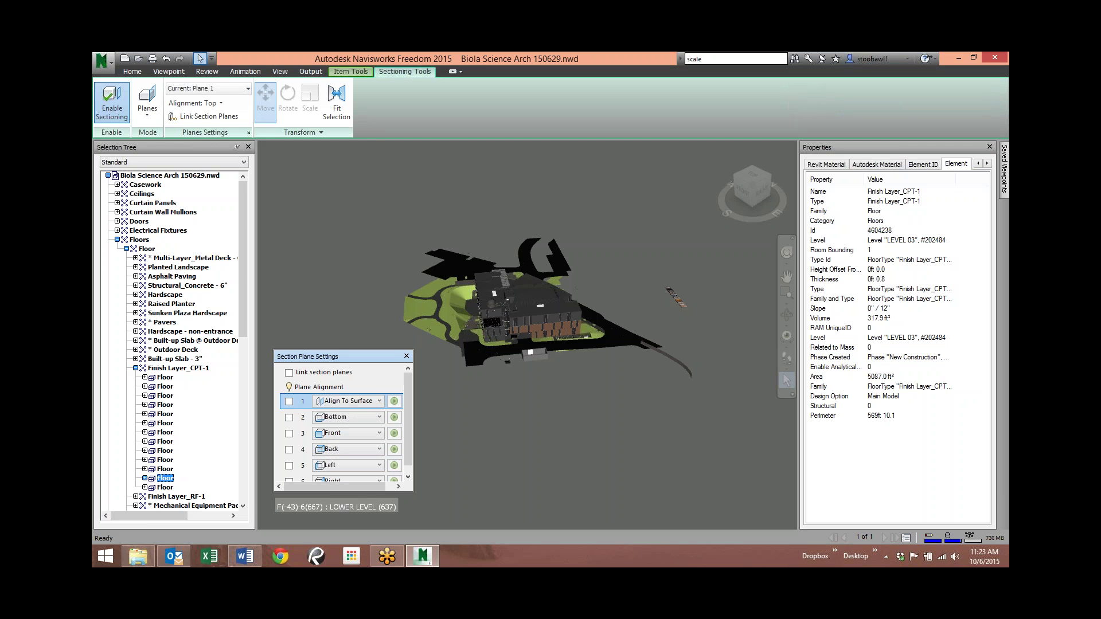
left_click(532, 310)
left_click(289, 402)
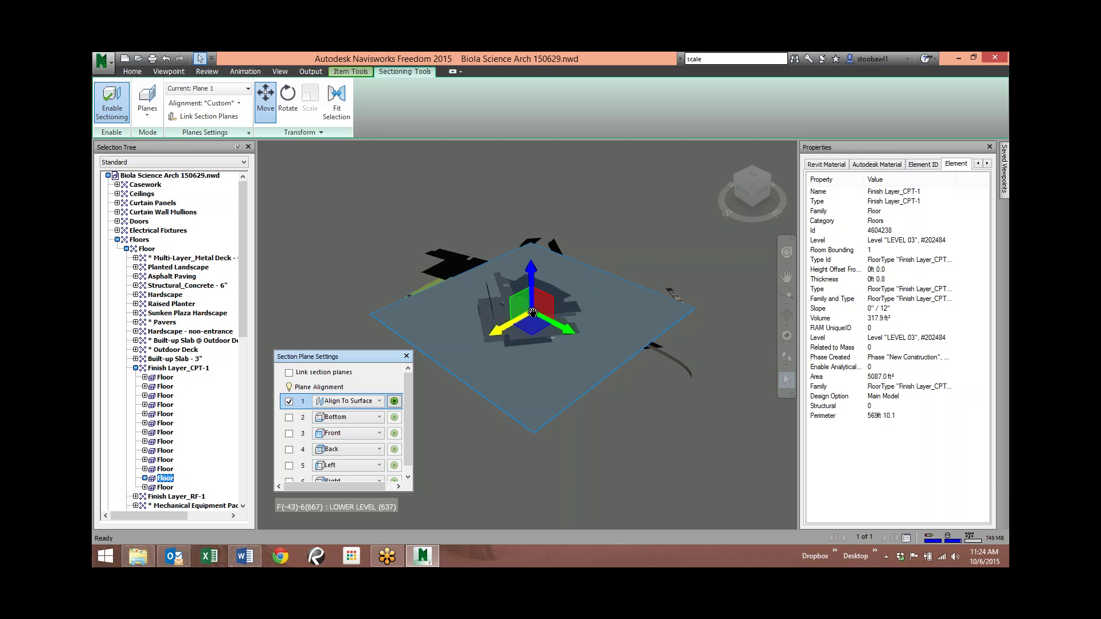
left_click_drag(559, 328, 623, 371)
mouse_move(581, 302)
left_mouse_down()
mouse_move(582, 312)
mouse_move(581, 289)
mouse_move(587, 320)
mouse_move(585, 309)
left_mouse_up()
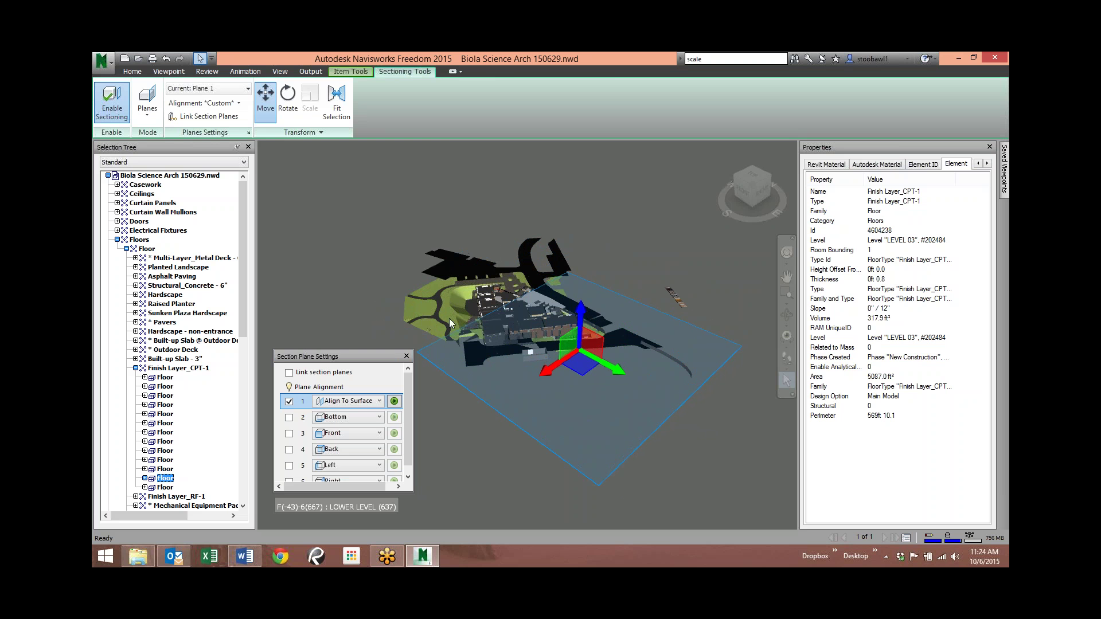
Display the grid over the sectioned building, view it up close, and hide the grid again.
left_click(279, 72)
left_click(231, 103)
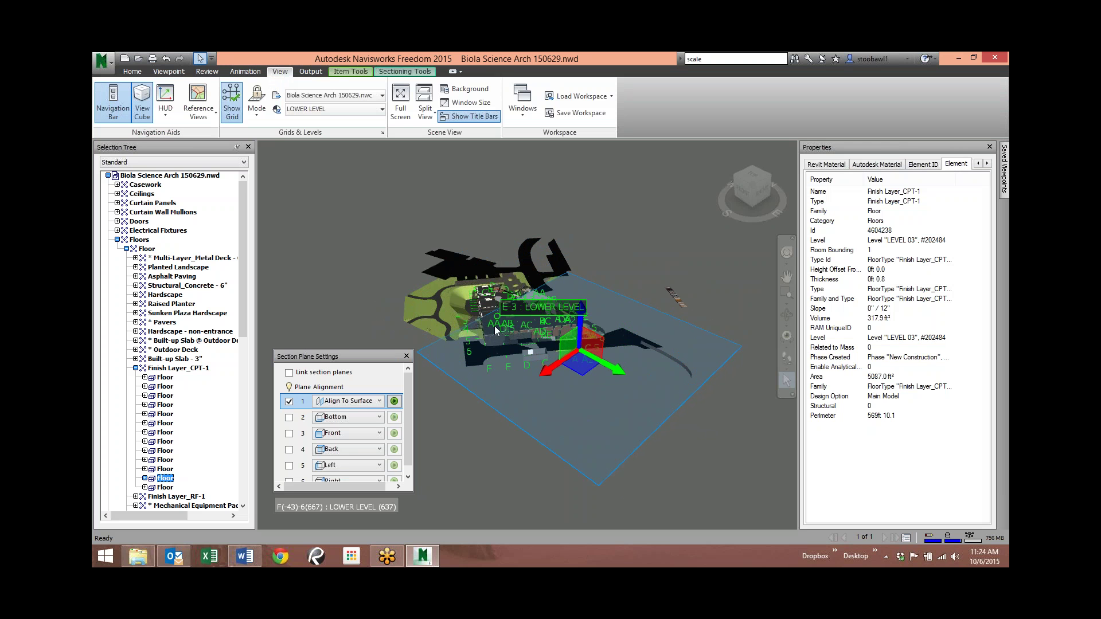
scroll(484, 312, "up", 5)
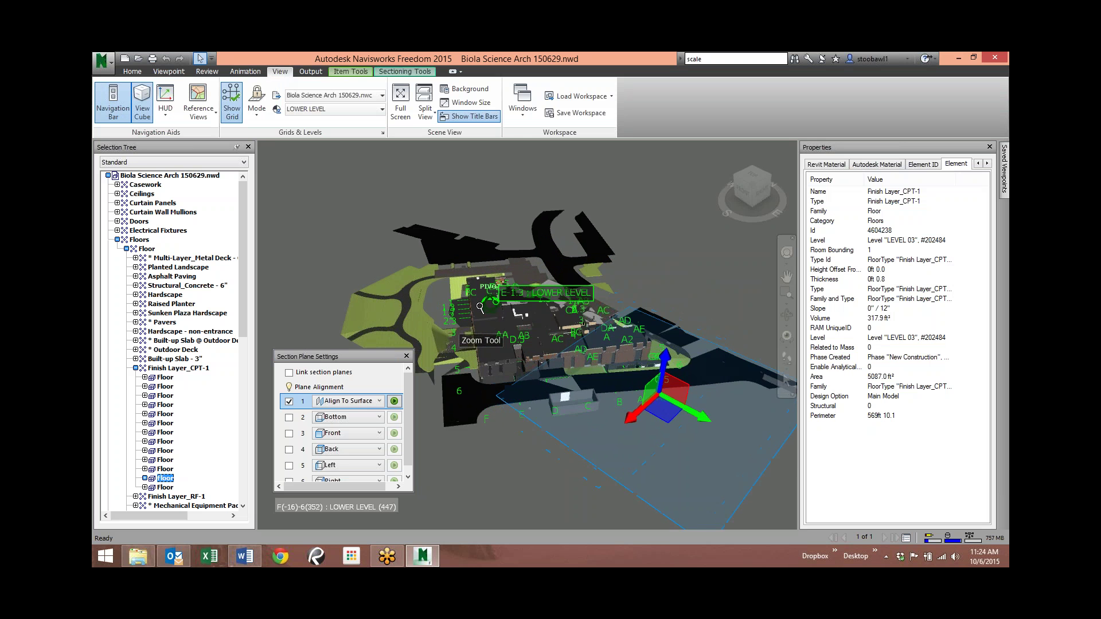
middle_click_drag(480, 307, 465, 289, "shift")
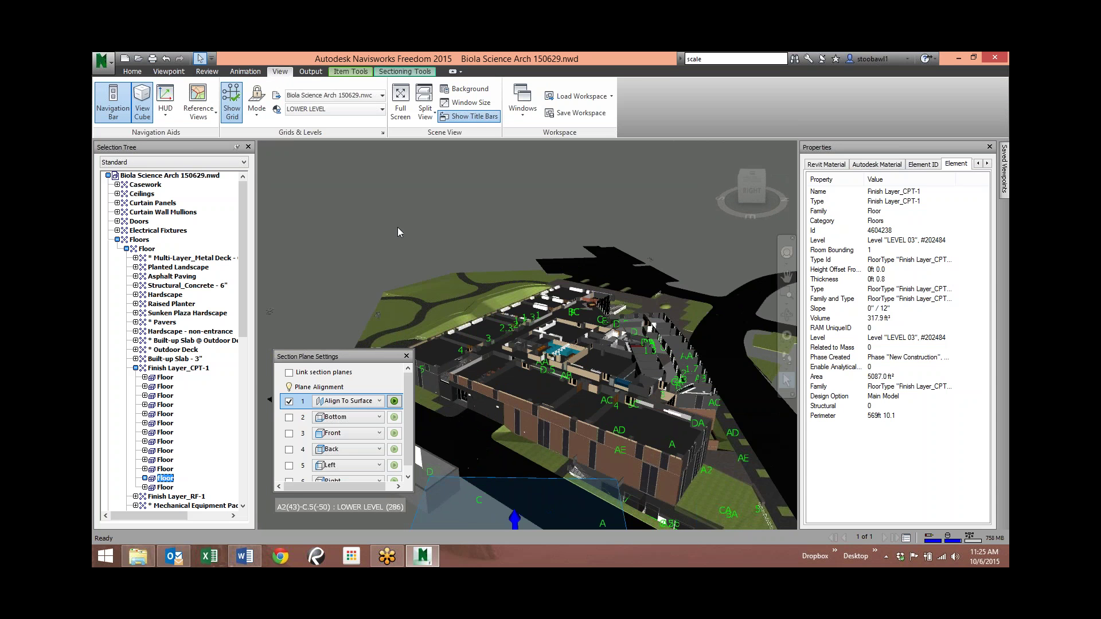
left_click(232, 111)
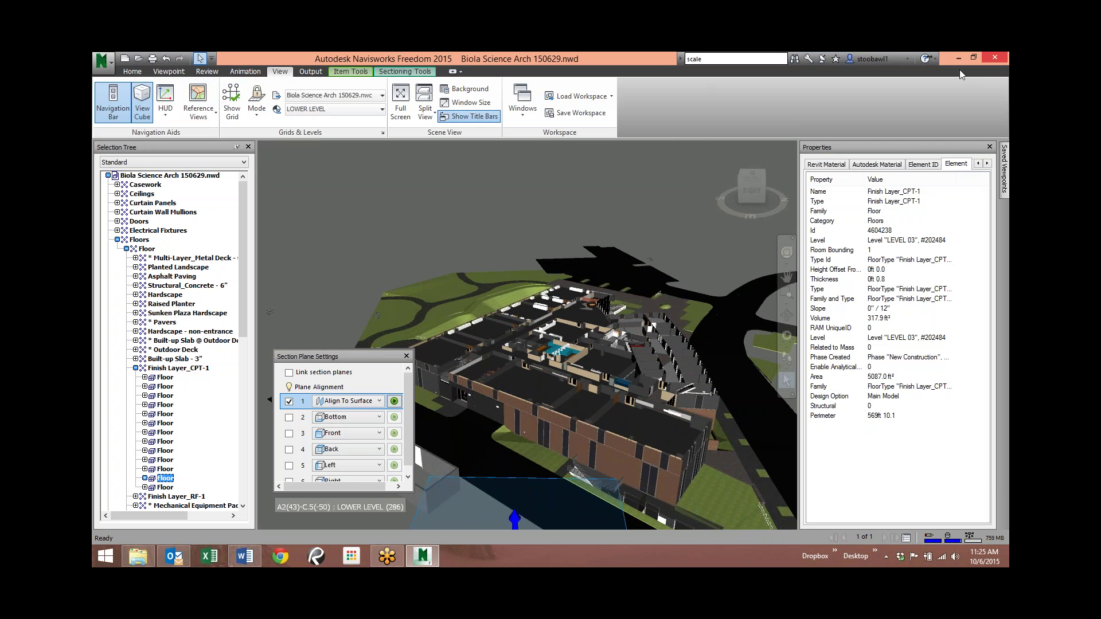
Switch sectioning off and back on for the whole building, and toggle section plane 1 off and on.
middle_click_drag(549, 352, 490, 412, "shift")
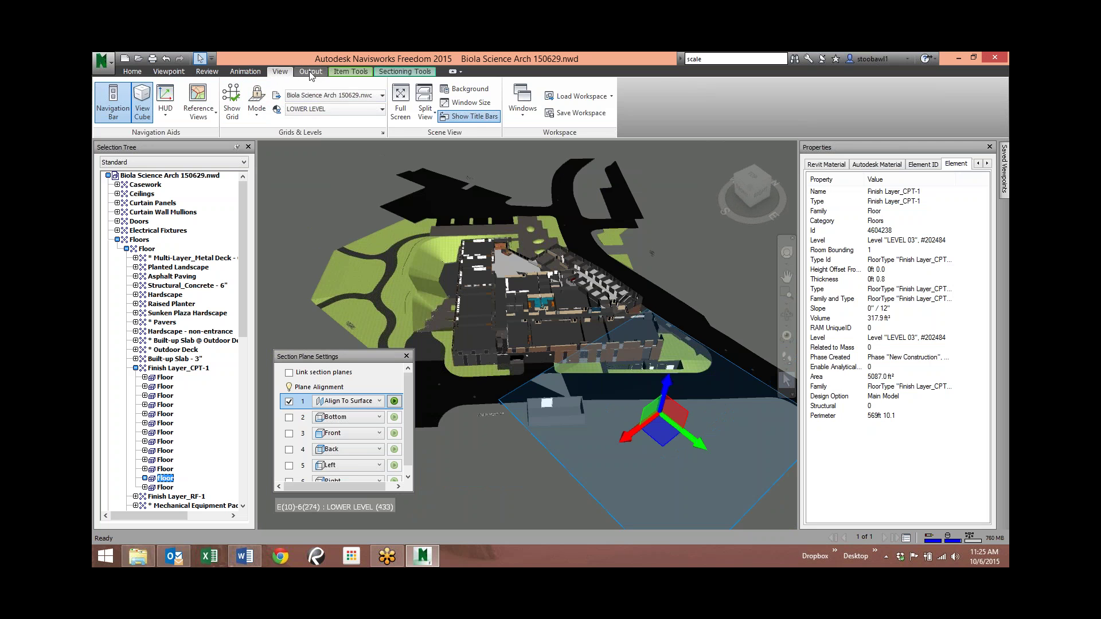
left_click(169, 72)
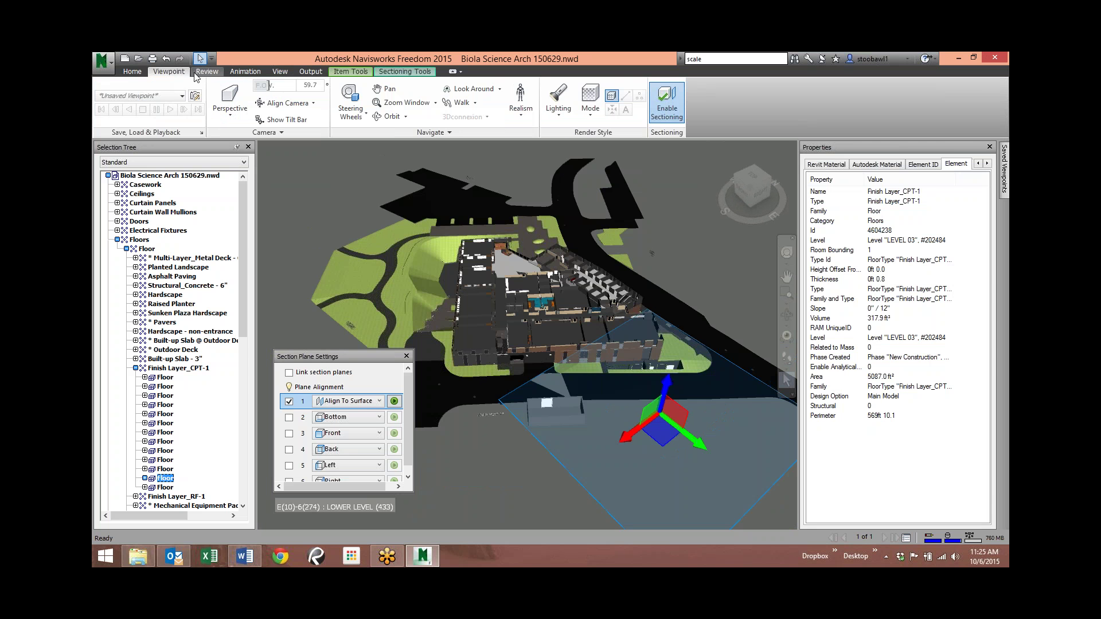
left_click(664, 101)
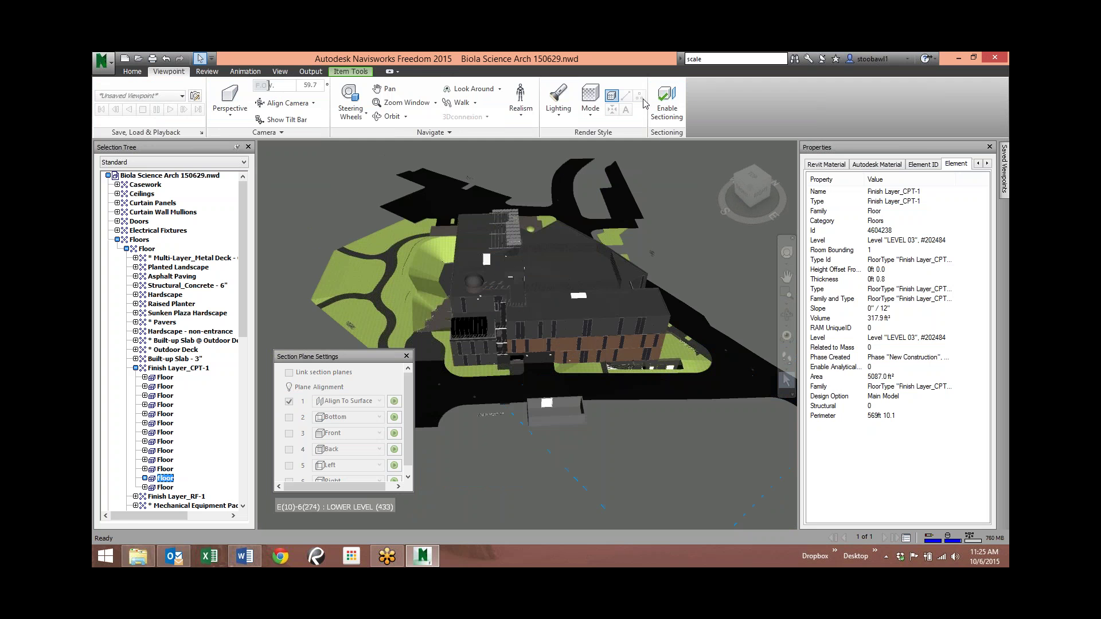
left_click(665, 101)
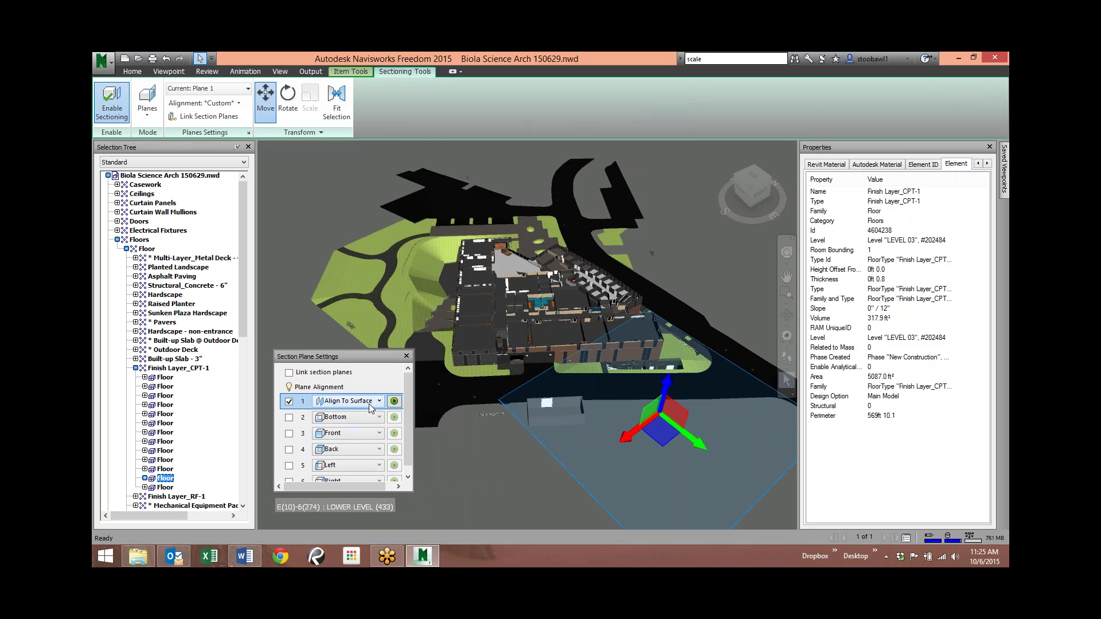
left_click(289, 402)
left_click(288, 402)
left_click(289, 418)
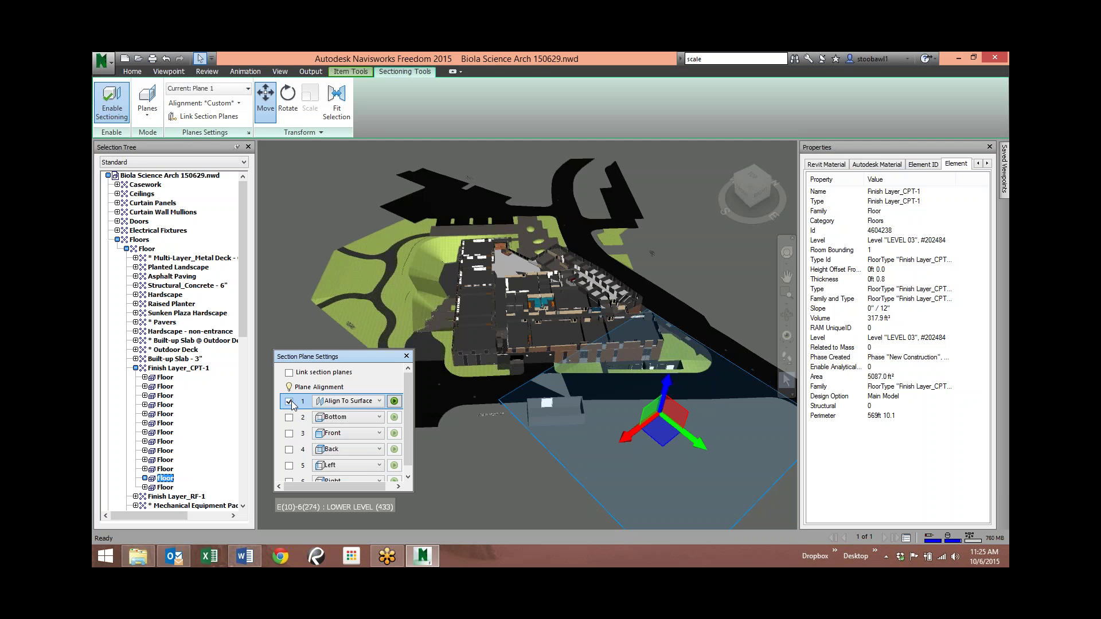
Realign section plane 1 to a surface of the building with Align To Surface, and shift it vertically to expose the rooms.
left_click(375, 404)
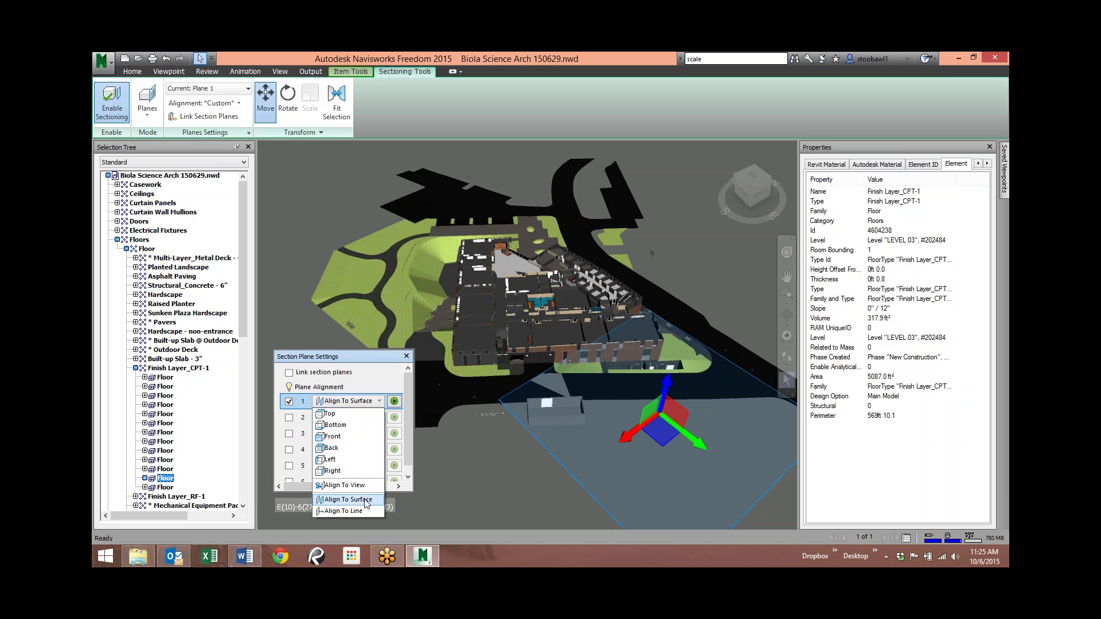
left_click(365, 500)
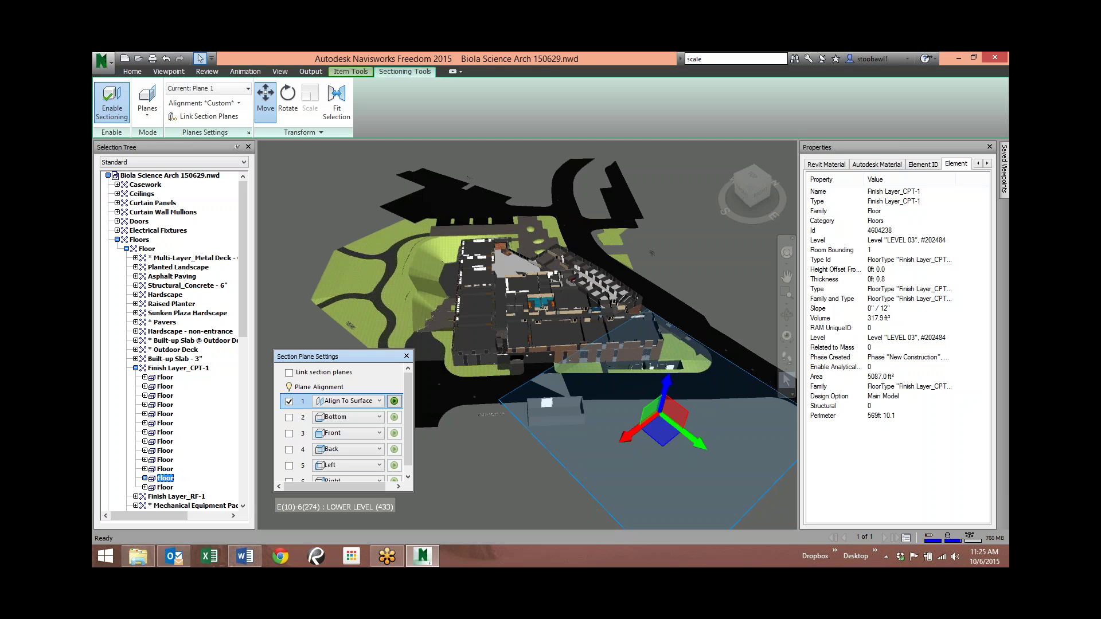
left_click(549, 333)
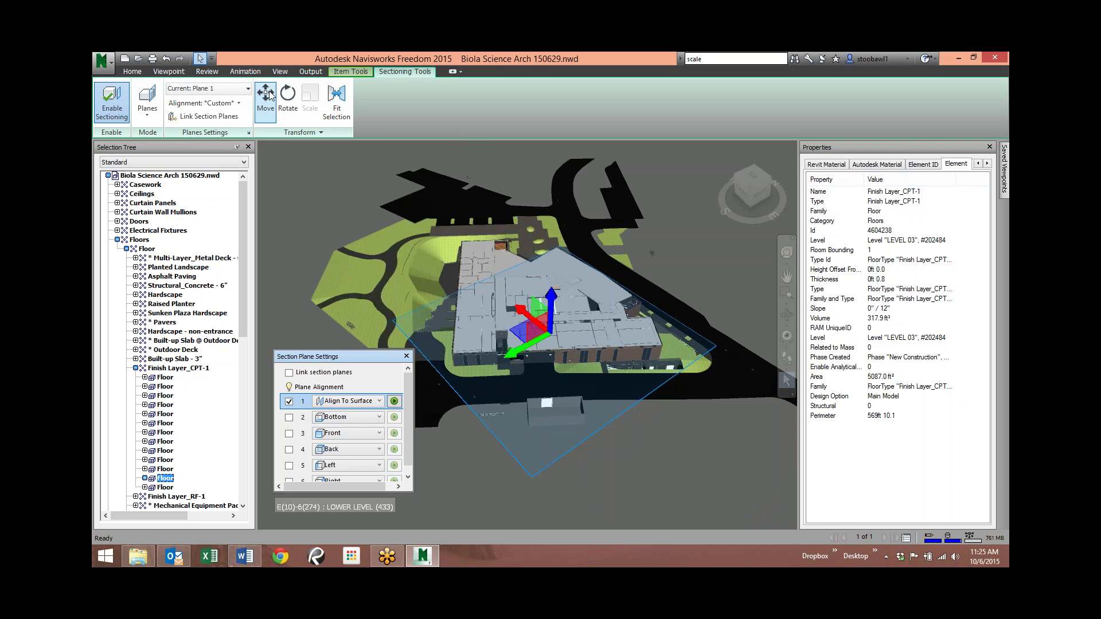
mouse_move(550, 304)
left_mouse_down()
mouse_move(551, 273)
mouse_move(551, 284)
left_mouse_up()
scroll(568, 297, "up", 3)
middle_click_drag(568, 297, 510, 372, "shift")
middle_click_drag(490, 257, 406, 296)
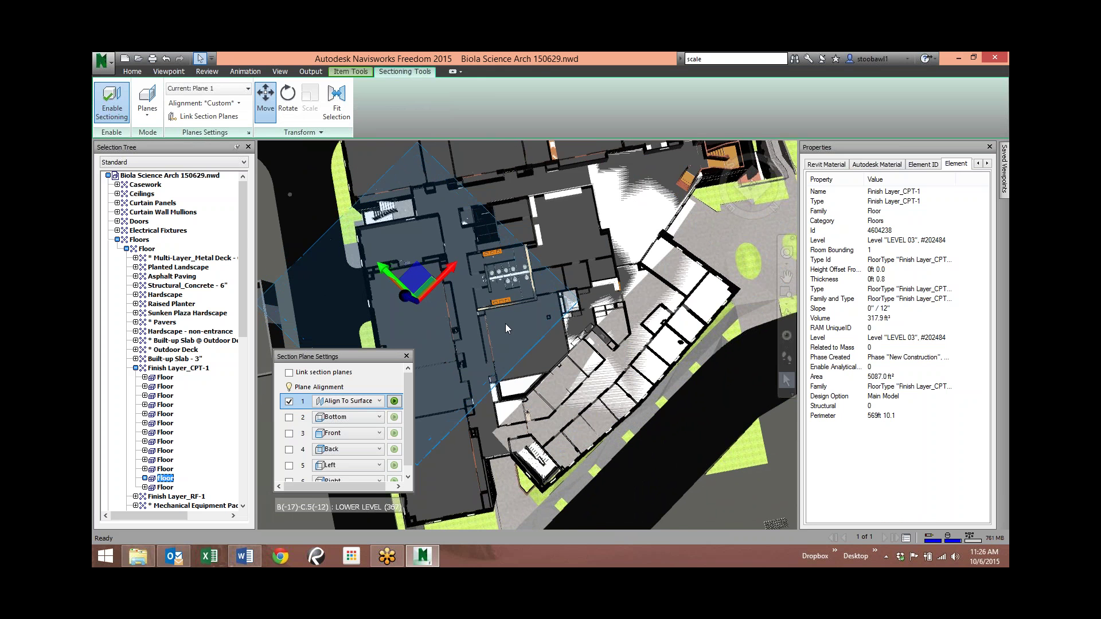
middle_click_drag(508, 327, 696, 346, "shift")
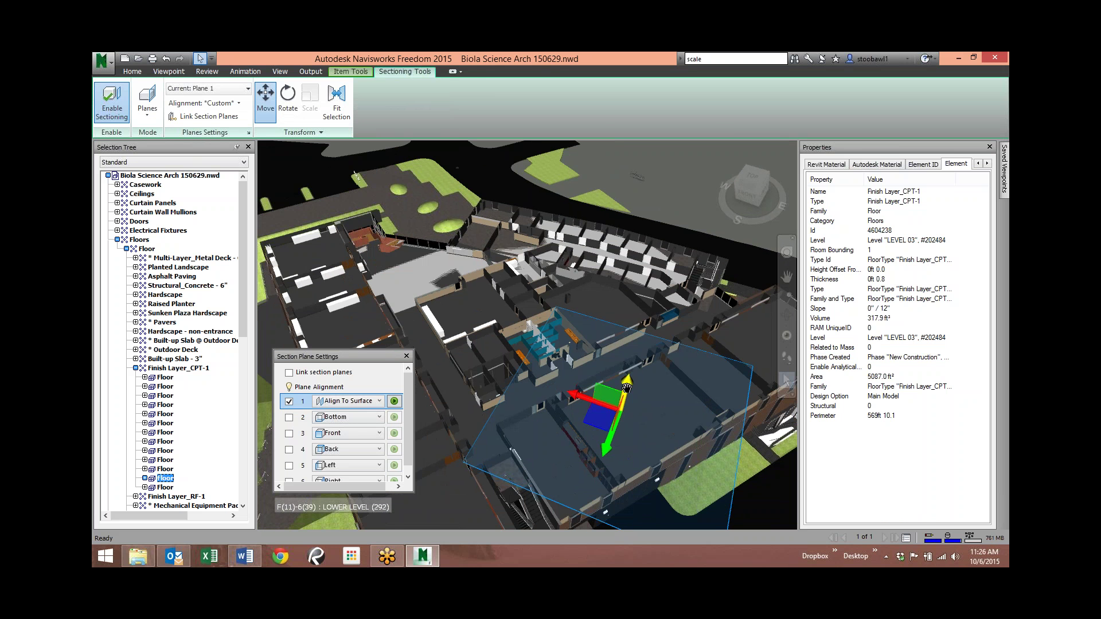
Shift section plane 1 down and back up through the floors, then disable it and close the section plane settings.
left_click_drag(630, 381, 626, 411)
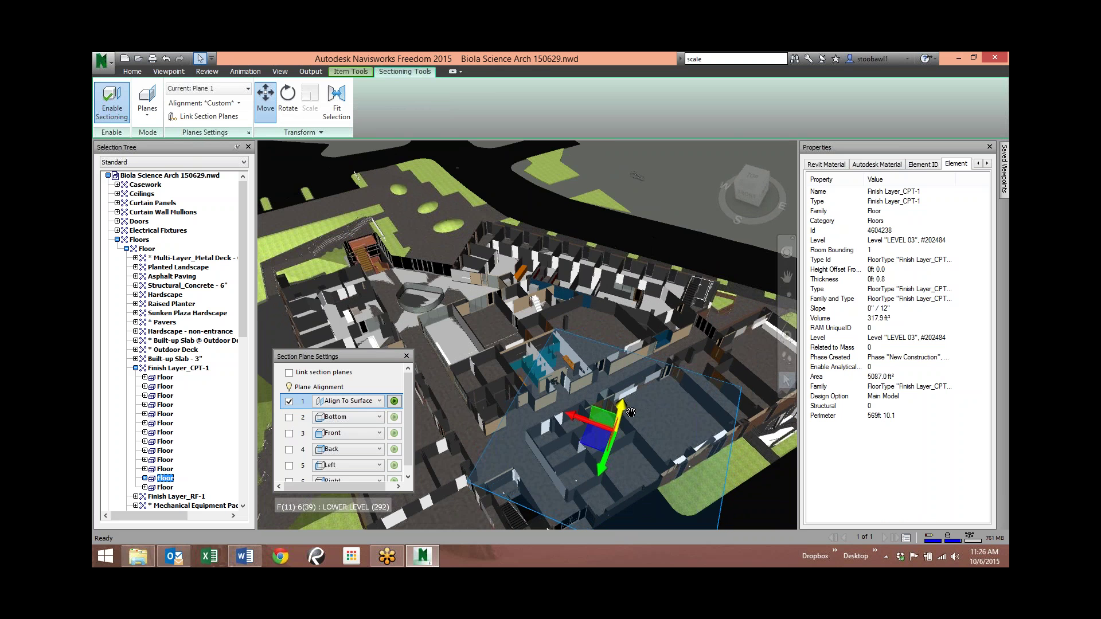
middle_click_drag(567, 300, 447, 305, "shift")
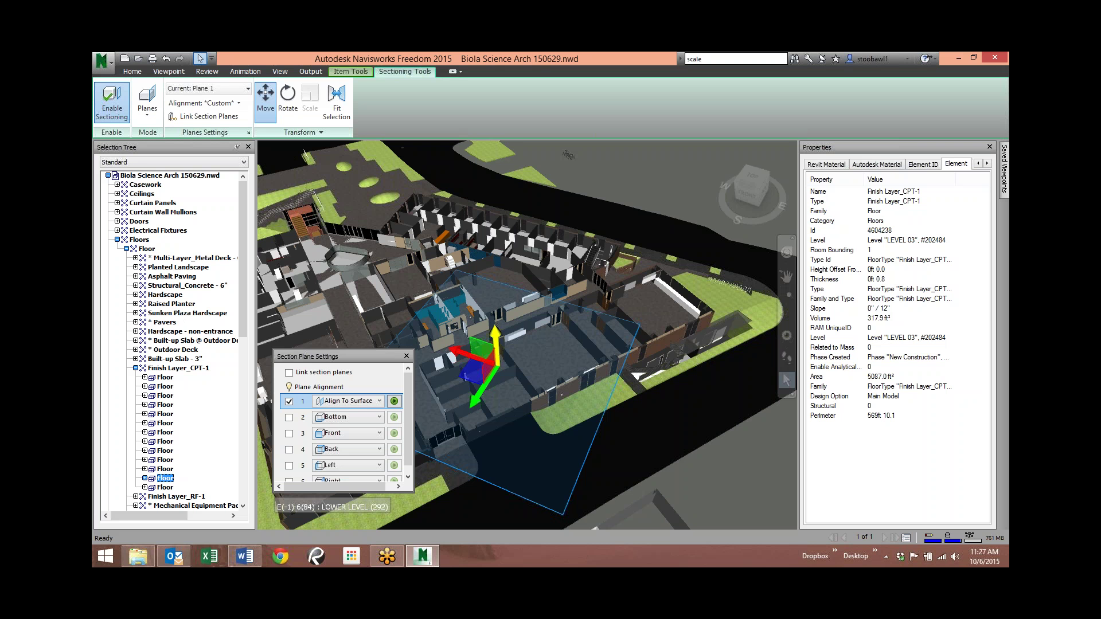
left_click_drag(496, 336, 503, 311)
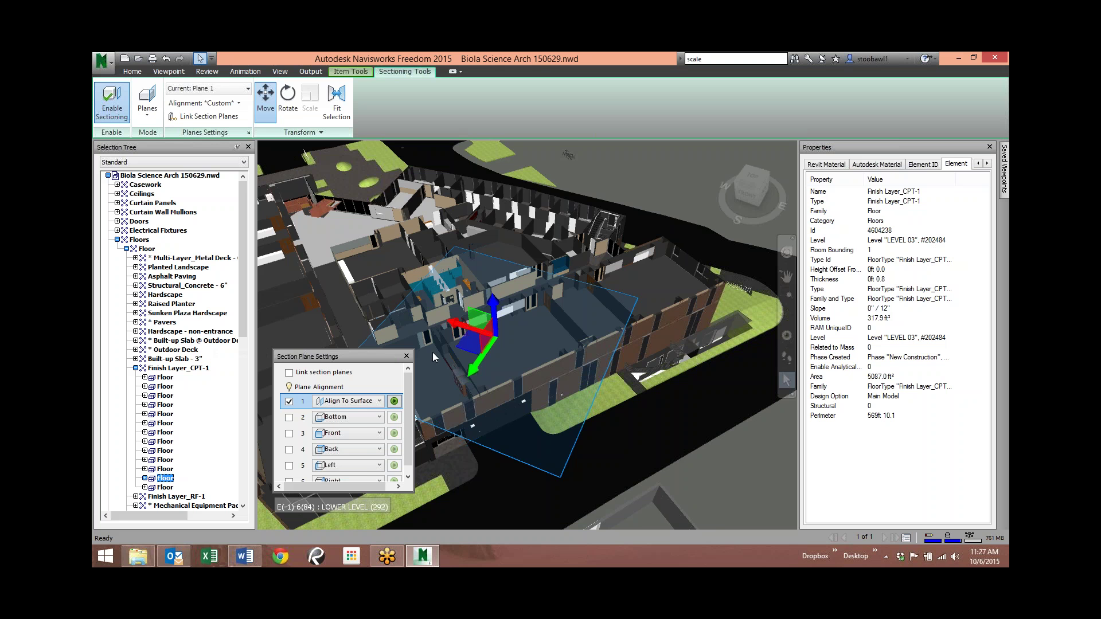
left_click(289, 402)
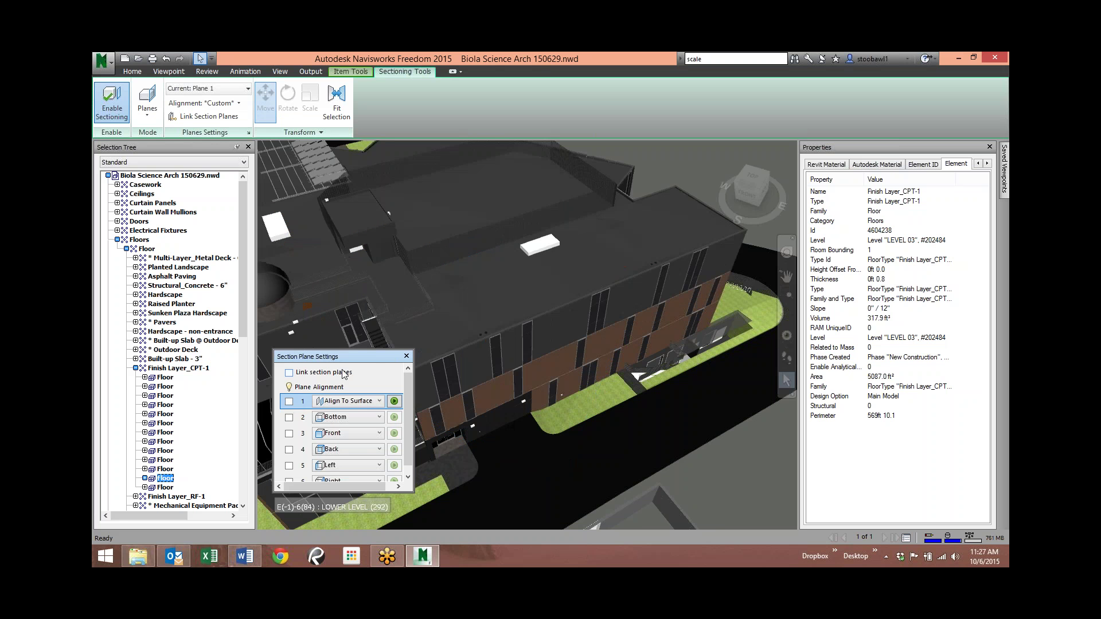
left_click(406, 356)
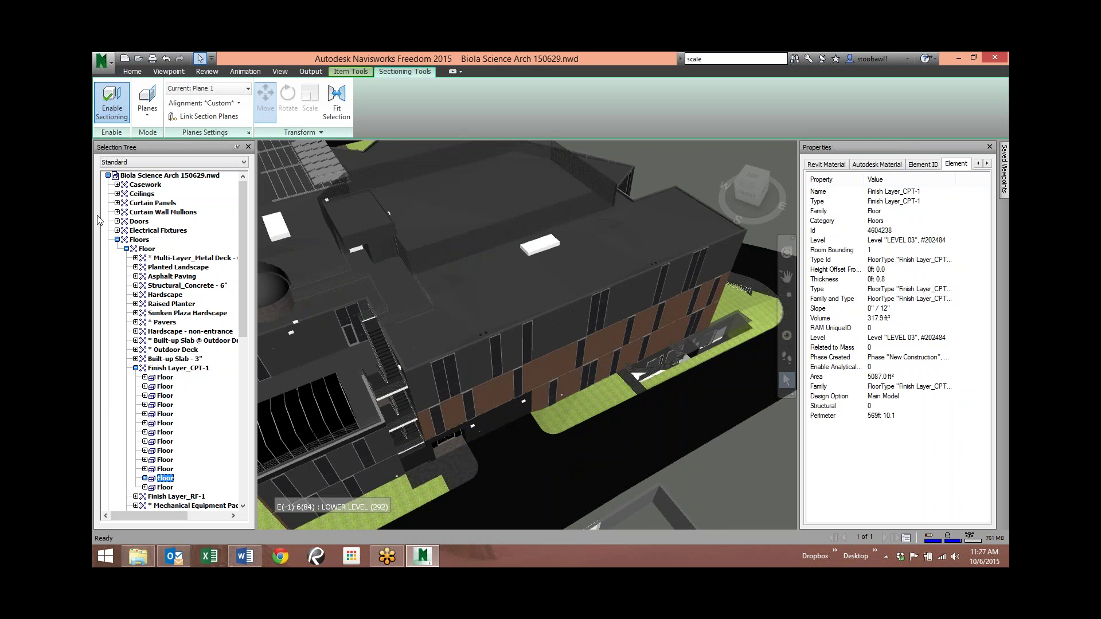
Expand Doors down to the 36" Wide x 98" frameless single-panel type and inspect the element properties of its three doors.
left_click(117, 222)
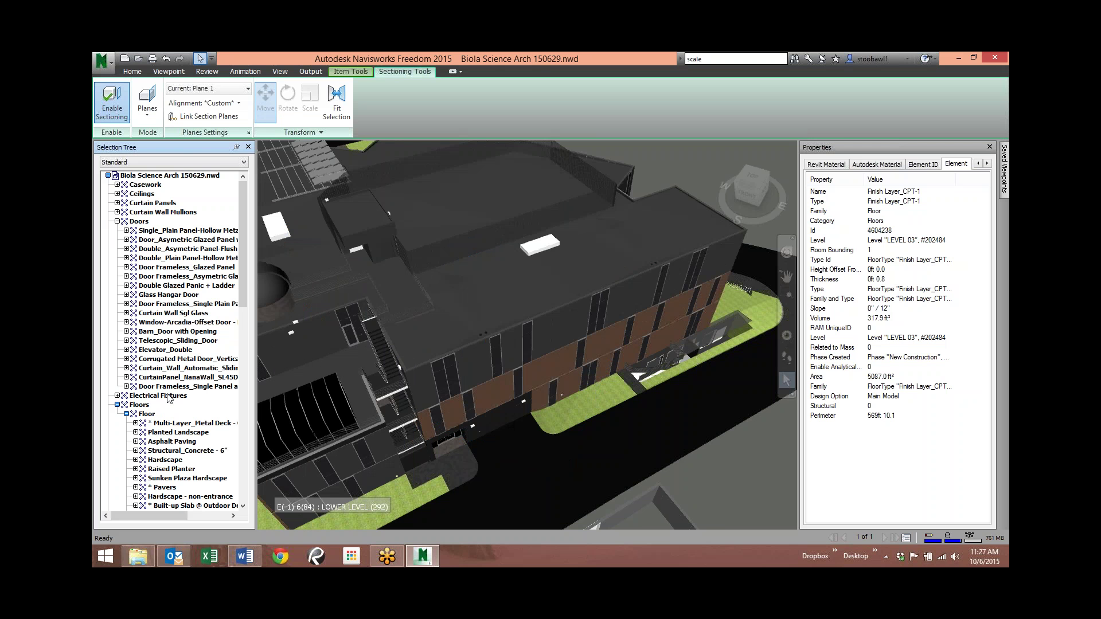
left_click(126, 386)
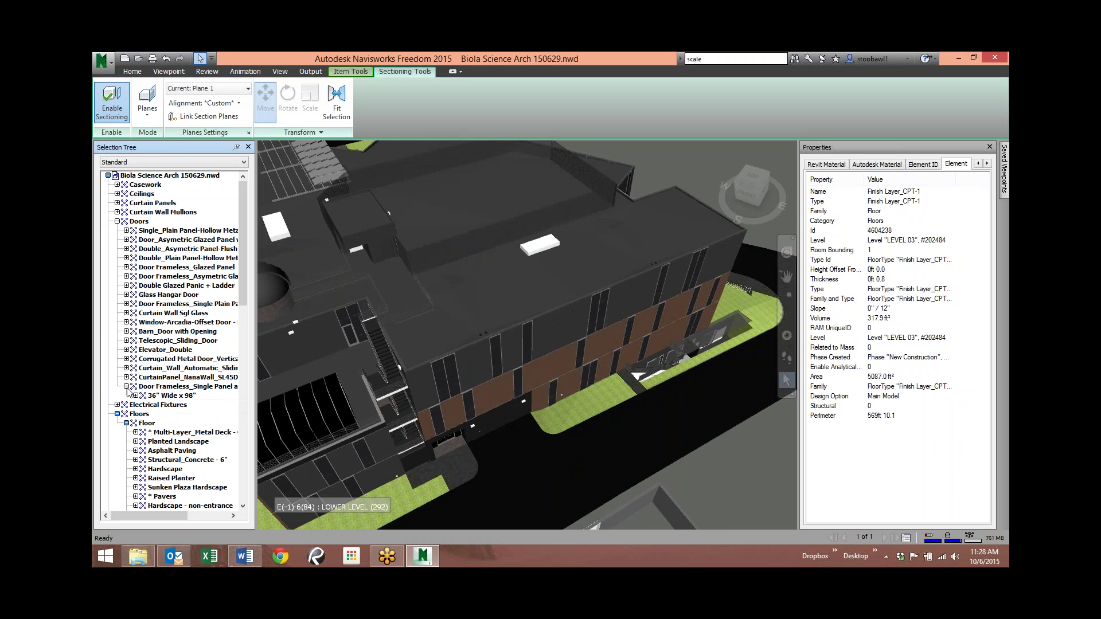
left_click(136, 396)
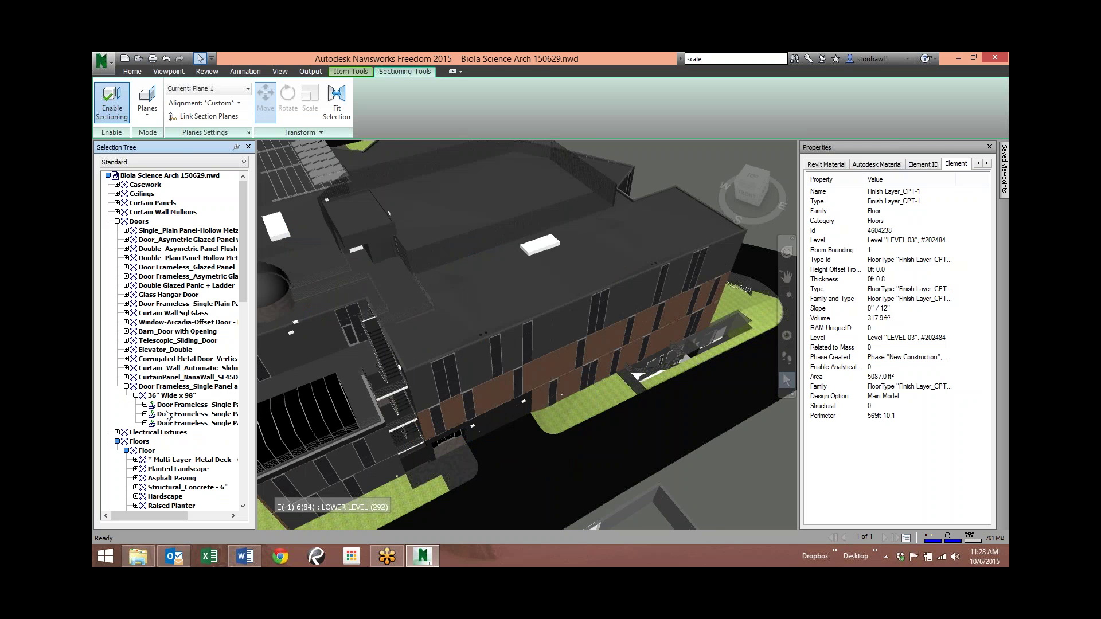
left_click(186, 406)
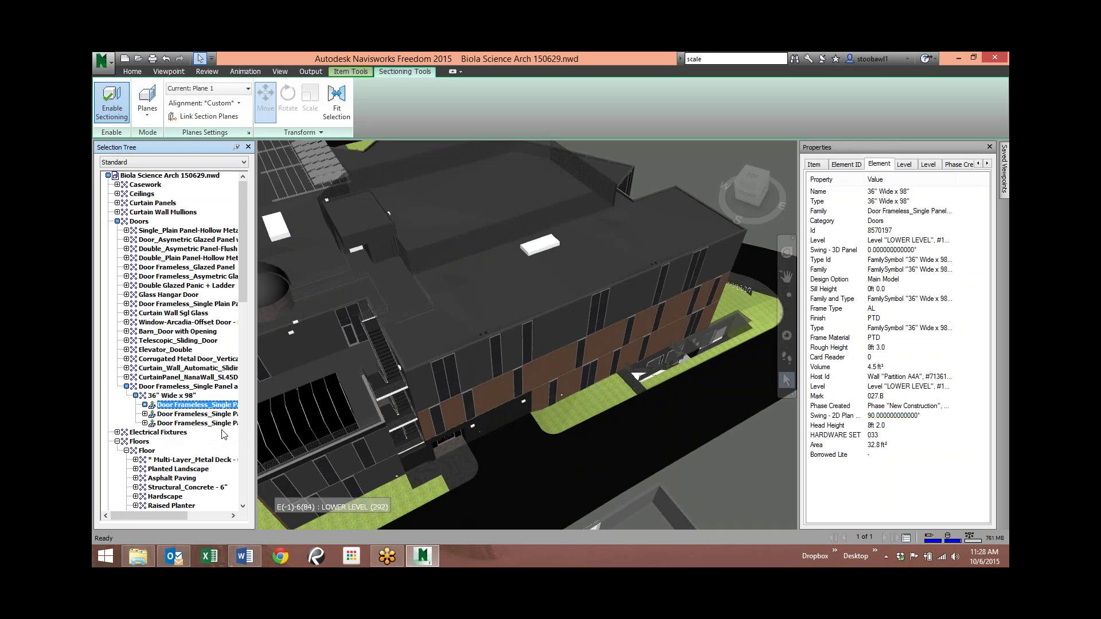
left_click(172, 414)
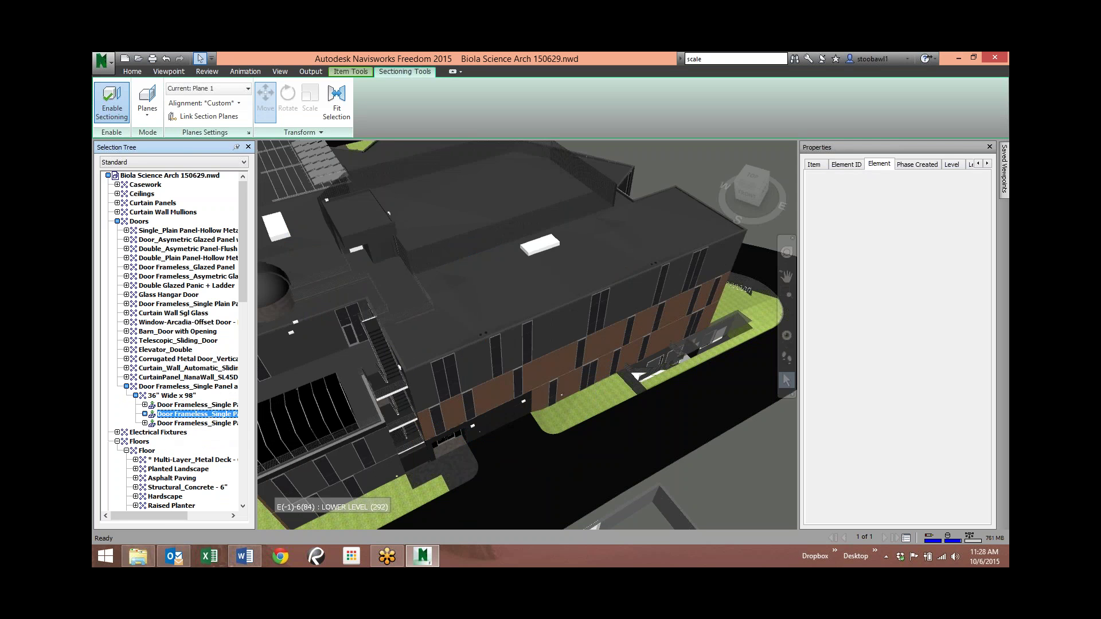
left_click(172, 423)
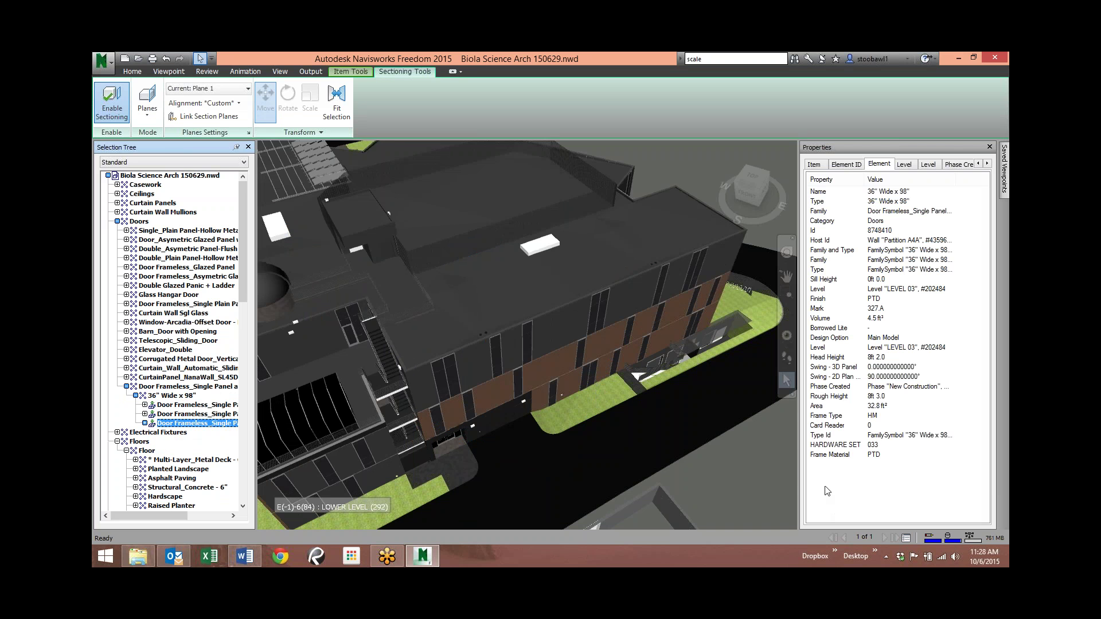
left_click(202, 405)
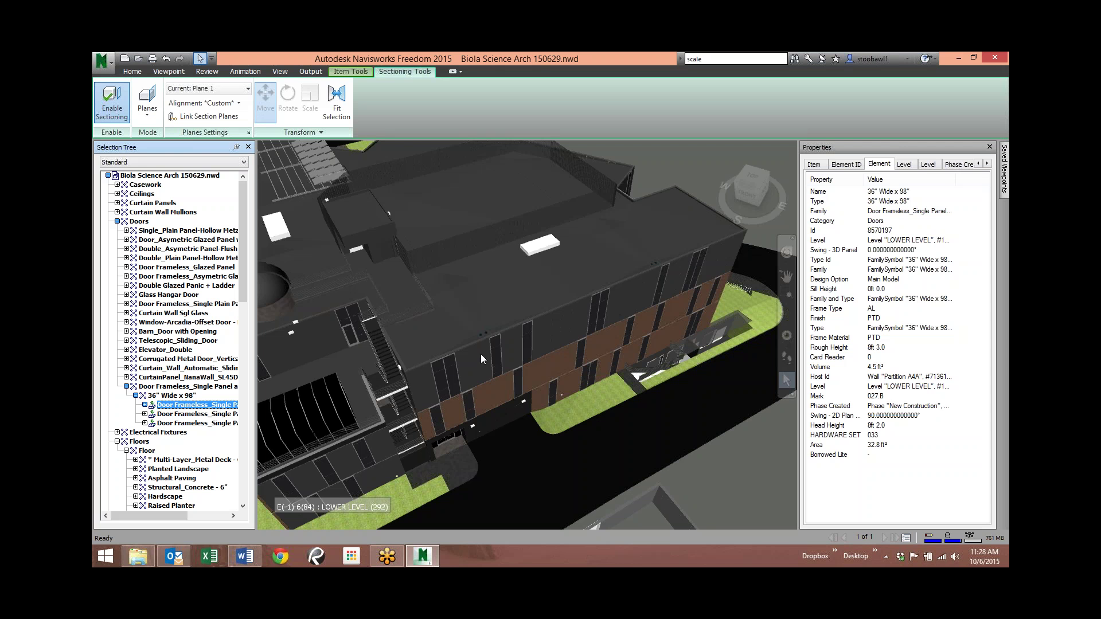
Focus on the first 36" Wide x 98" door and hide the perforated metal ceiling, Partition A4A wall and 2' x 2' ACT ceiling blocking it.
key("Page_Down")
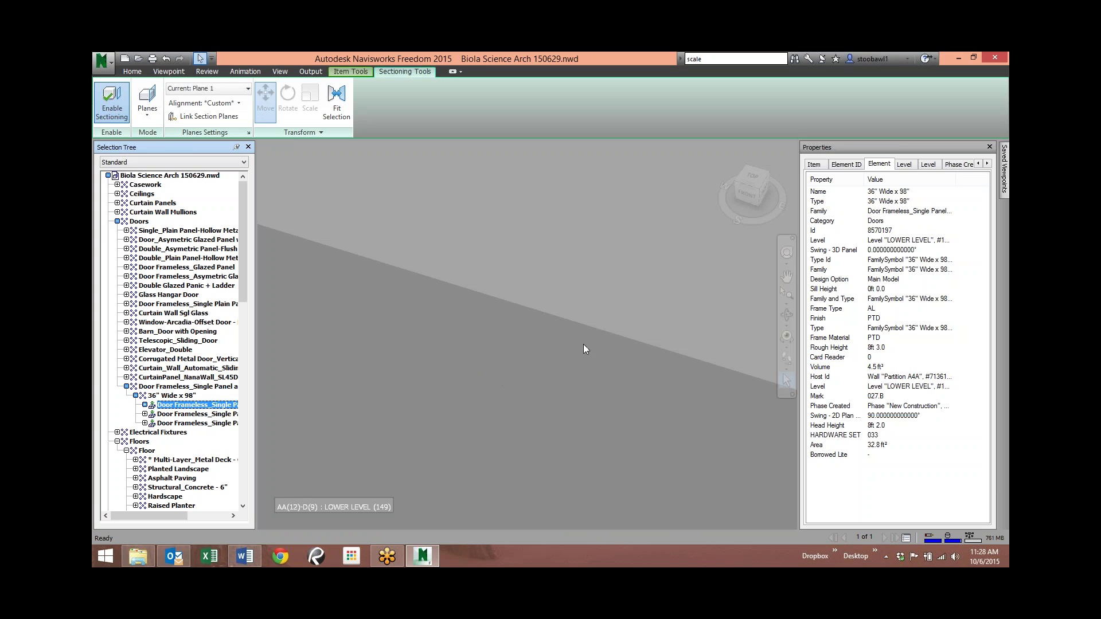
left_click(511, 333)
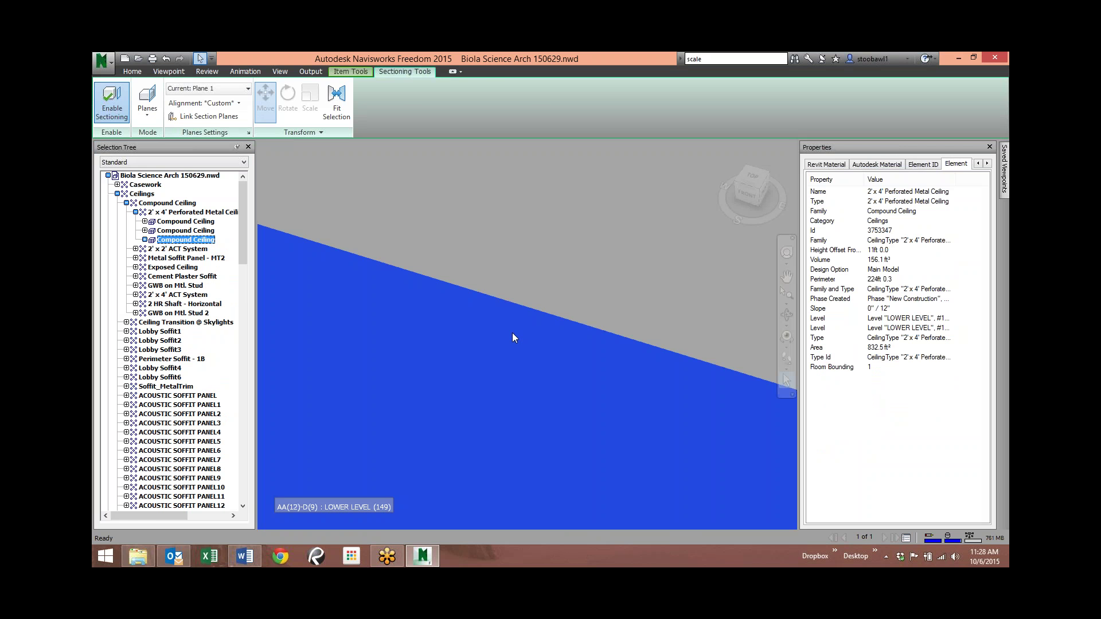
left_click(132, 71)
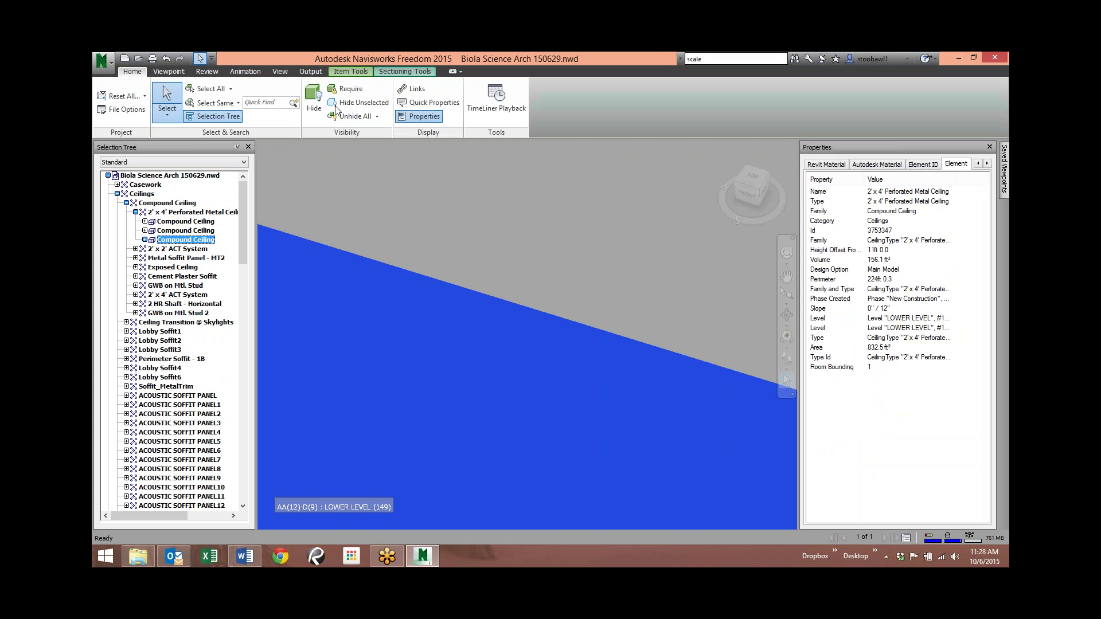
left_click(315, 102)
left_click(501, 311)
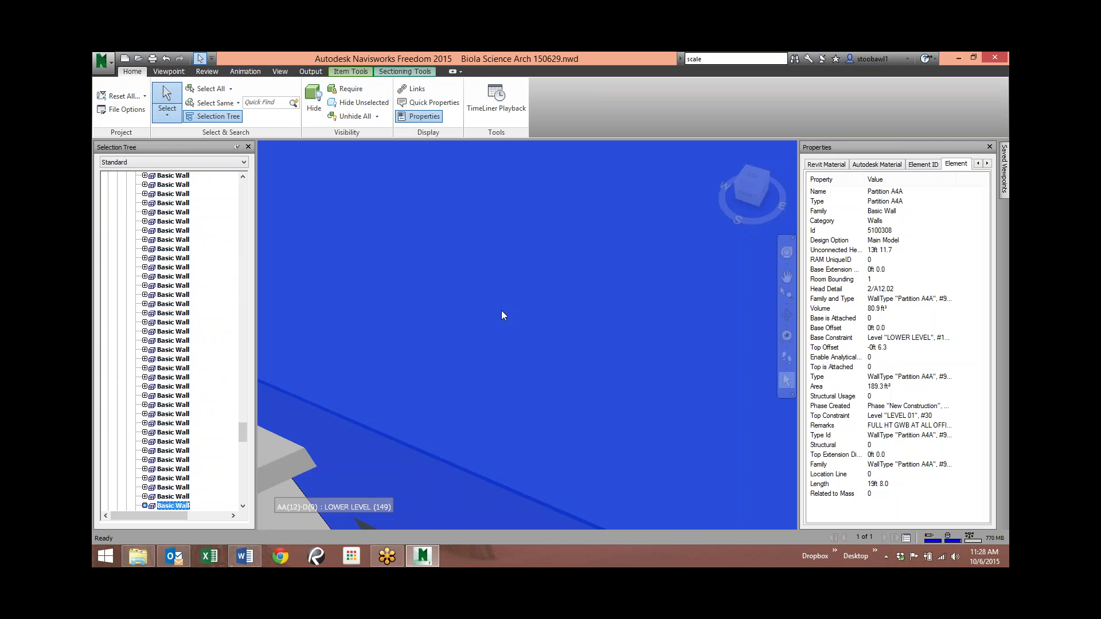
left_click(315, 102)
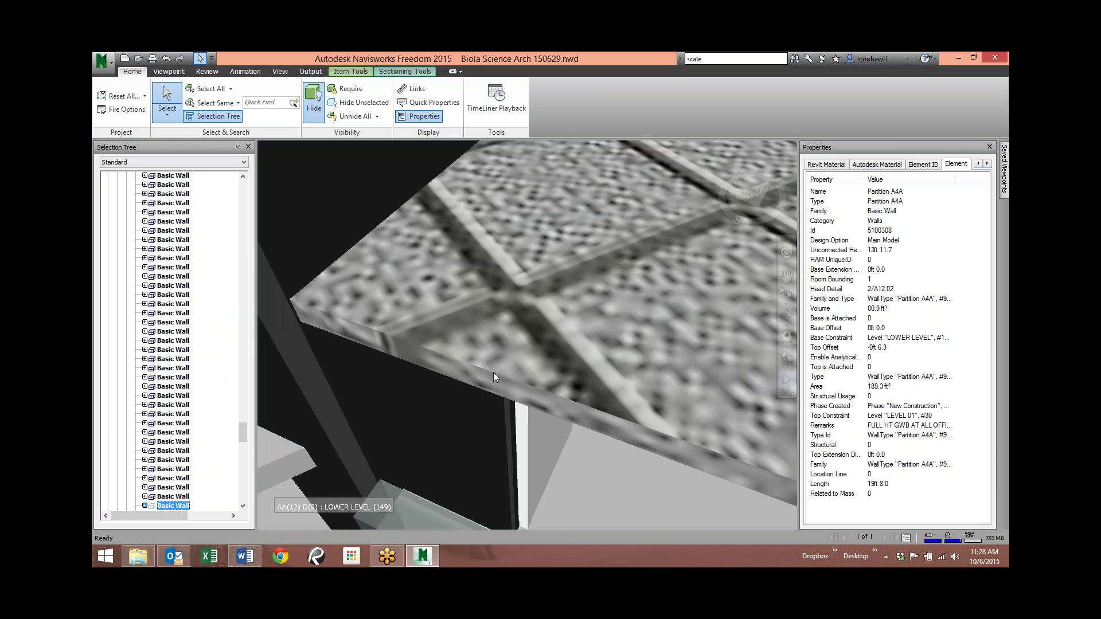
left_click(542, 371)
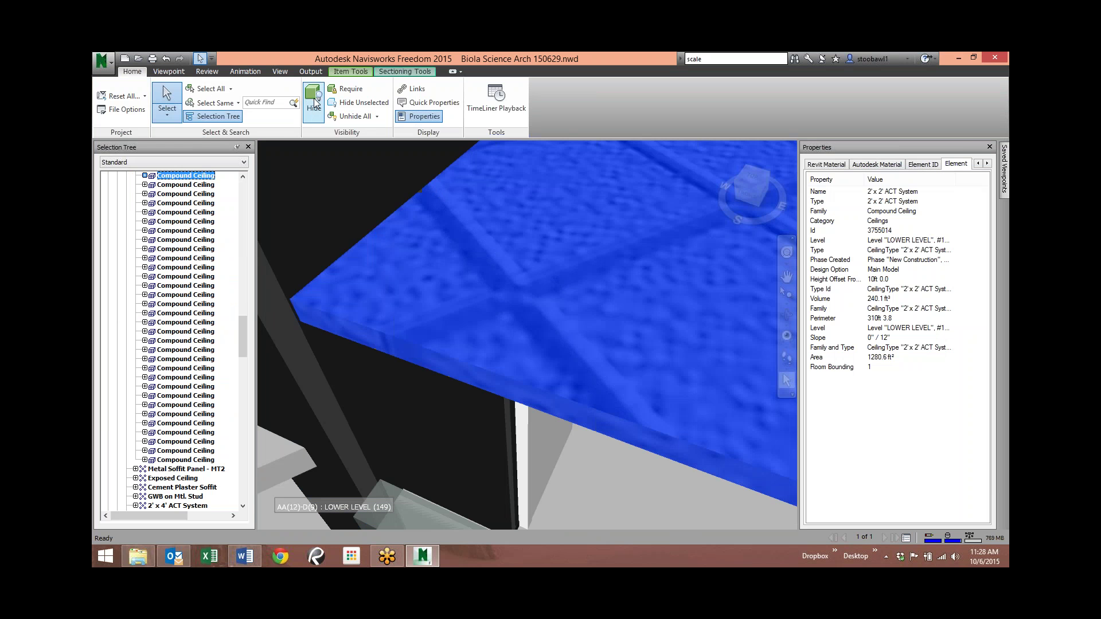
left_click(314, 102)
Isolate the 36" Wide x 98" door panel by hiding everything unselected, then unhide all elements and view the door in its room.
left_click(555, 304)
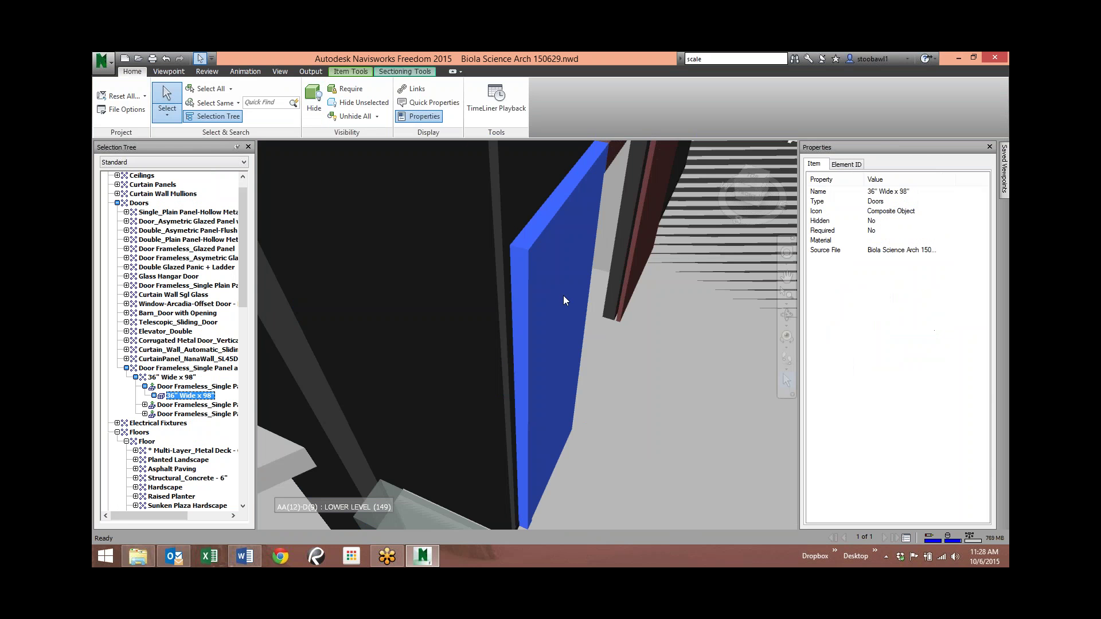
middle_click_drag(581, 326, 331, 153, "shift")
left_click(361, 102)
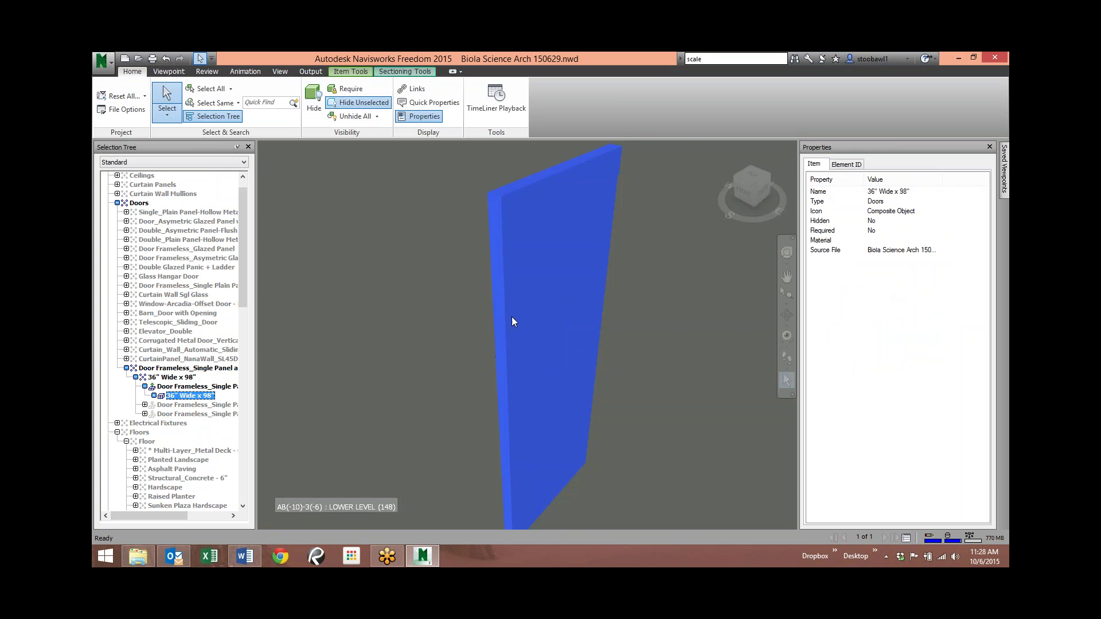
left_click(351, 115)
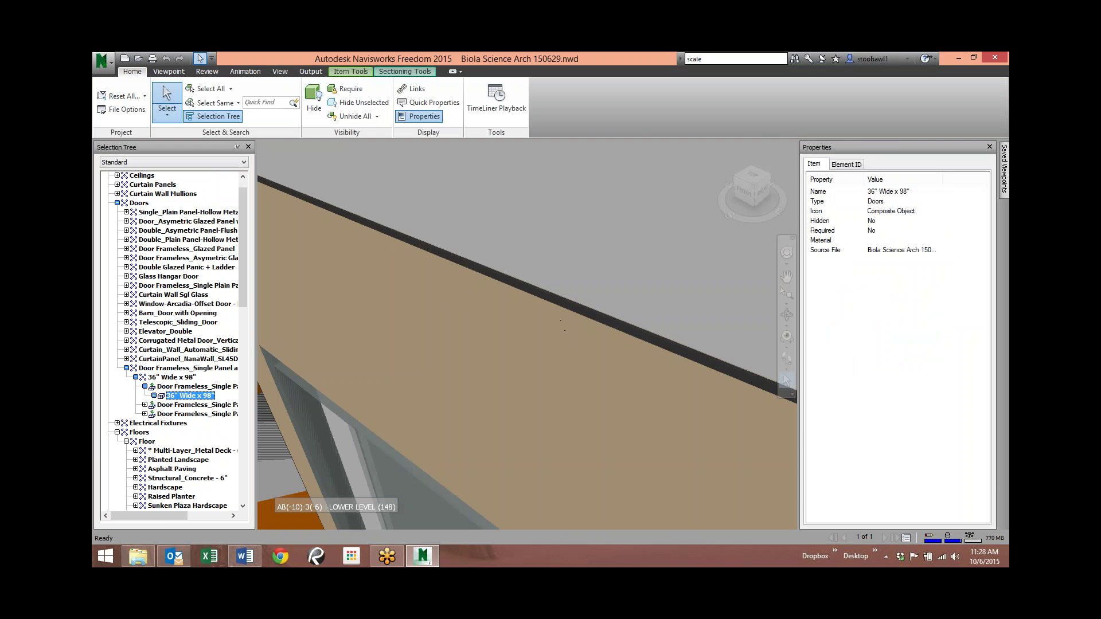
middle_click_drag(561, 324, 401, 281, "shift")
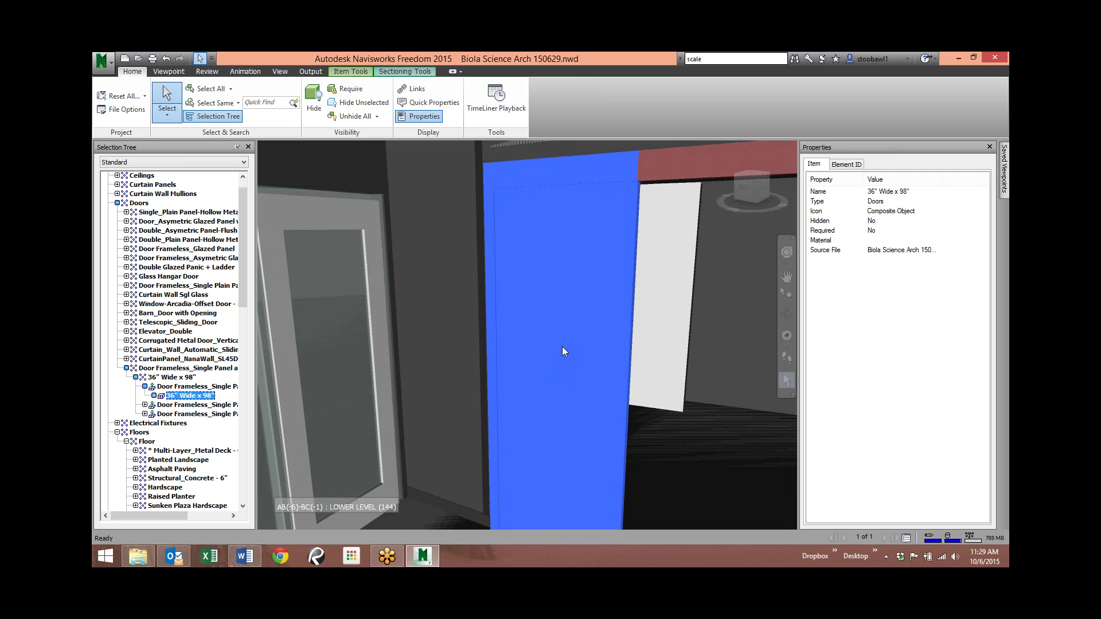
mouse_move(562, 351)
middle_mouse_down("shift")
mouse_move(511, 317)
mouse_move(462, 319)
mouse_move(479, 334)
mouse_move(560, 327)
mouse_move(655, 344)
mouse_move(506, 339)
middle_mouse_up("shift")
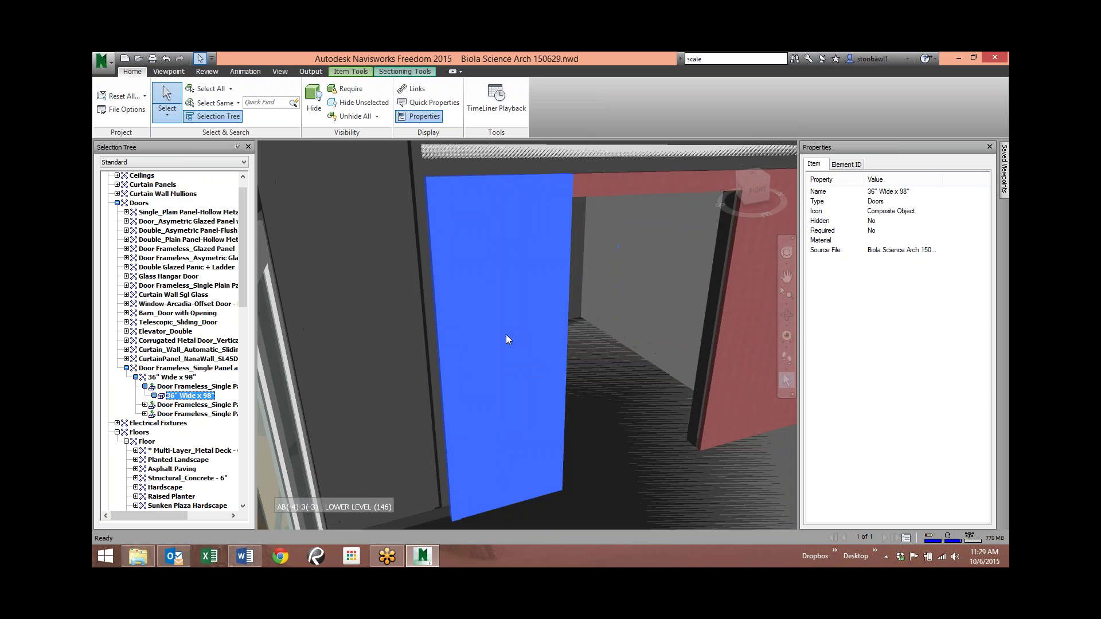
Switch to the desktop, launch AirParrot, and choose an entry from its connection and display options.
left_click(960, 60)
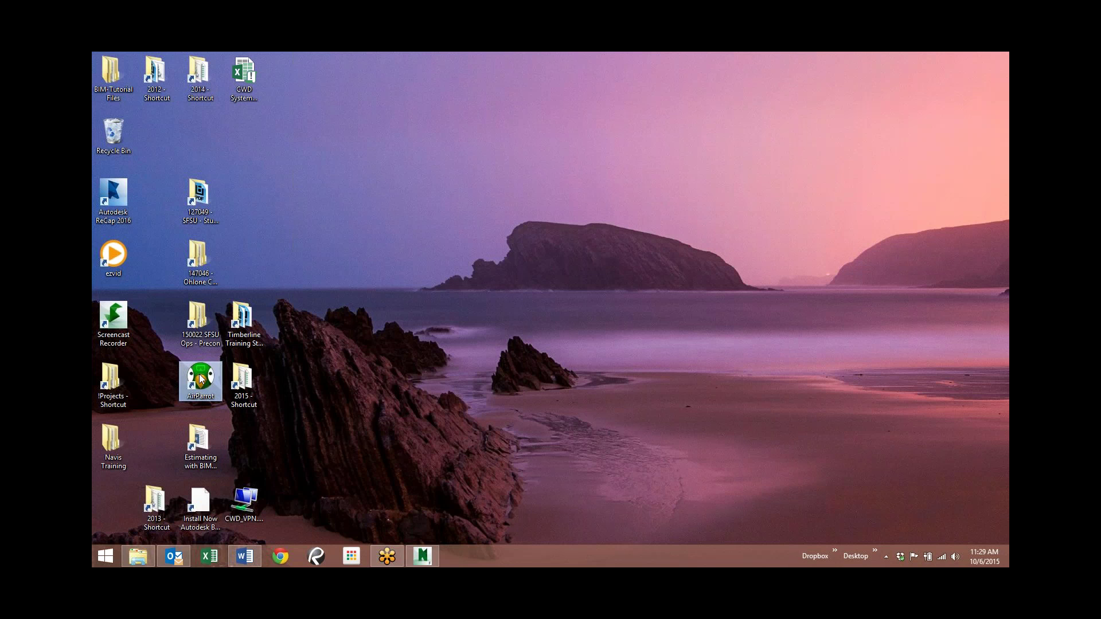
double_click(201, 379)
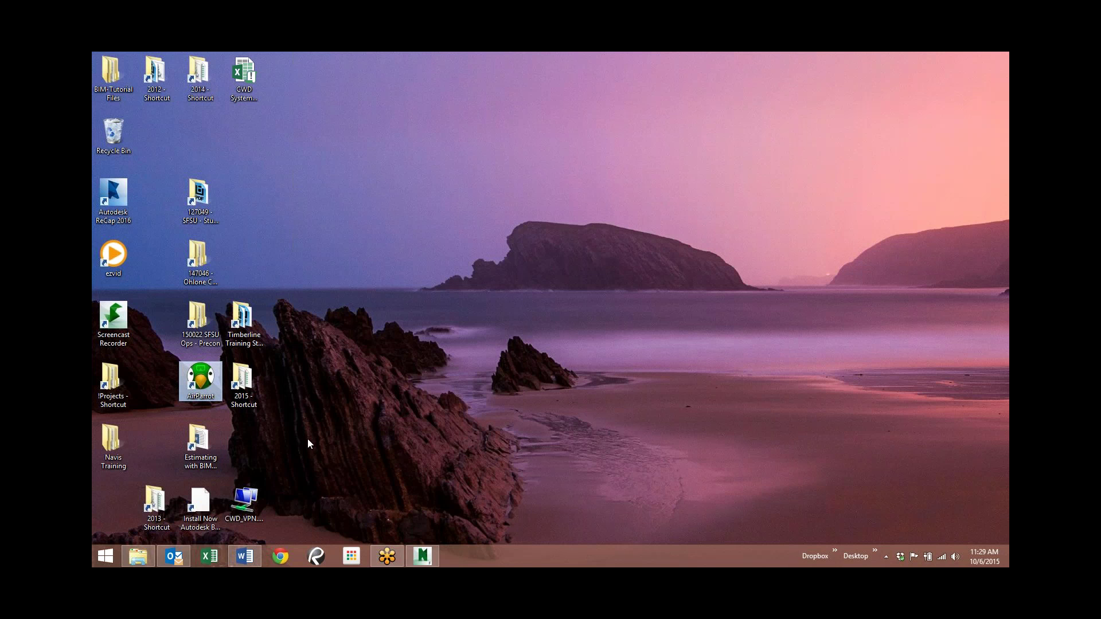
left_click(886, 556)
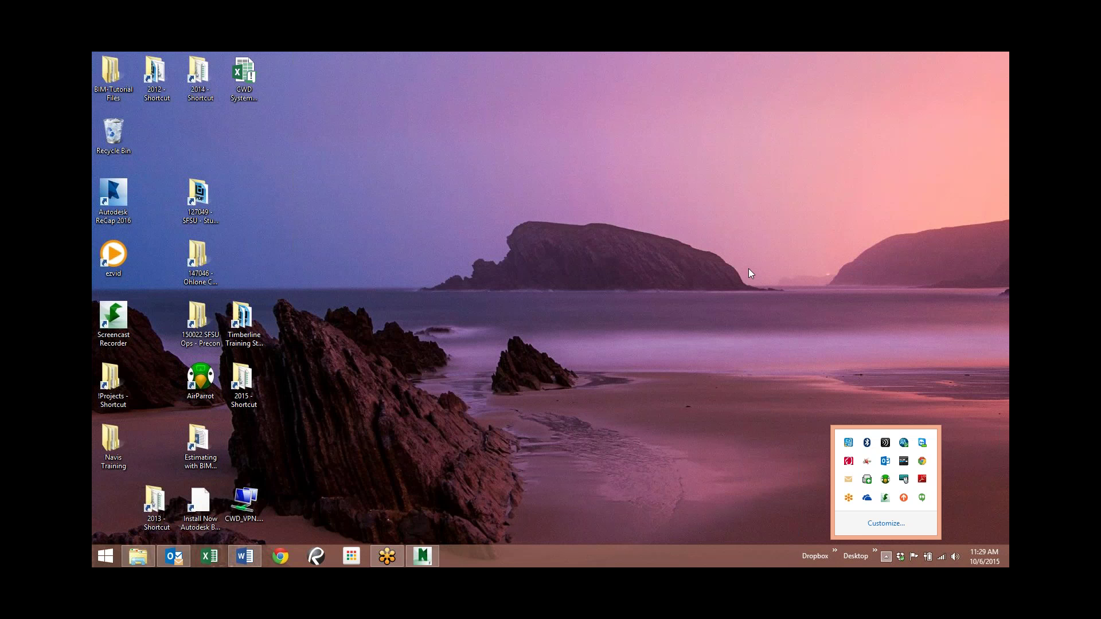
right_click(887, 486)
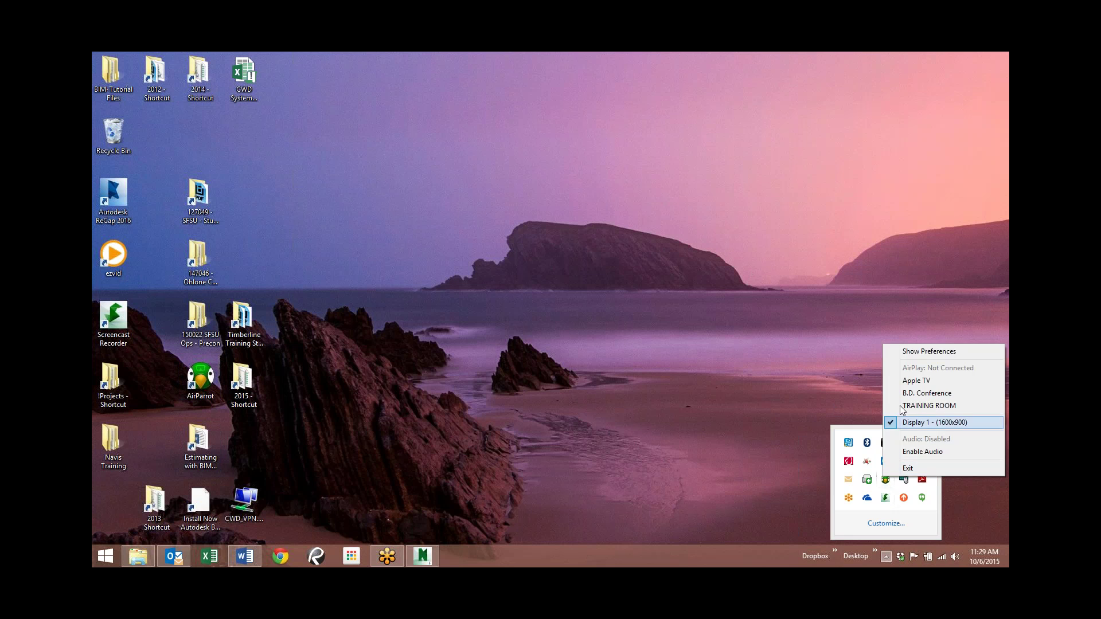
left_click(929, 417)
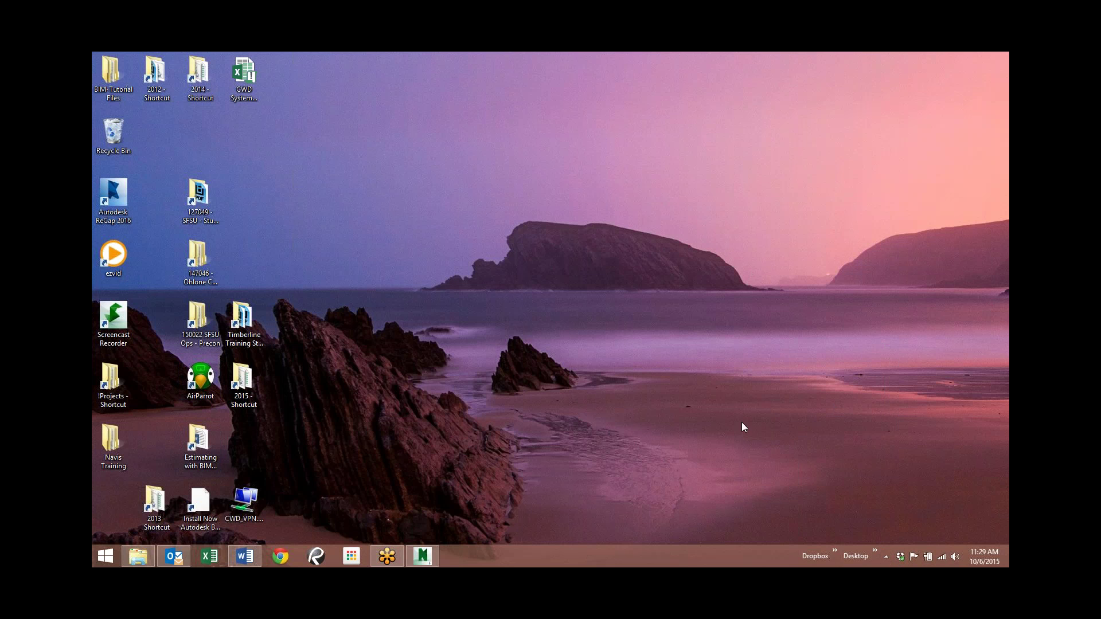
Return to Navisworks and examine the selected door and its surroundings from another angle.
left_click(422, 556)
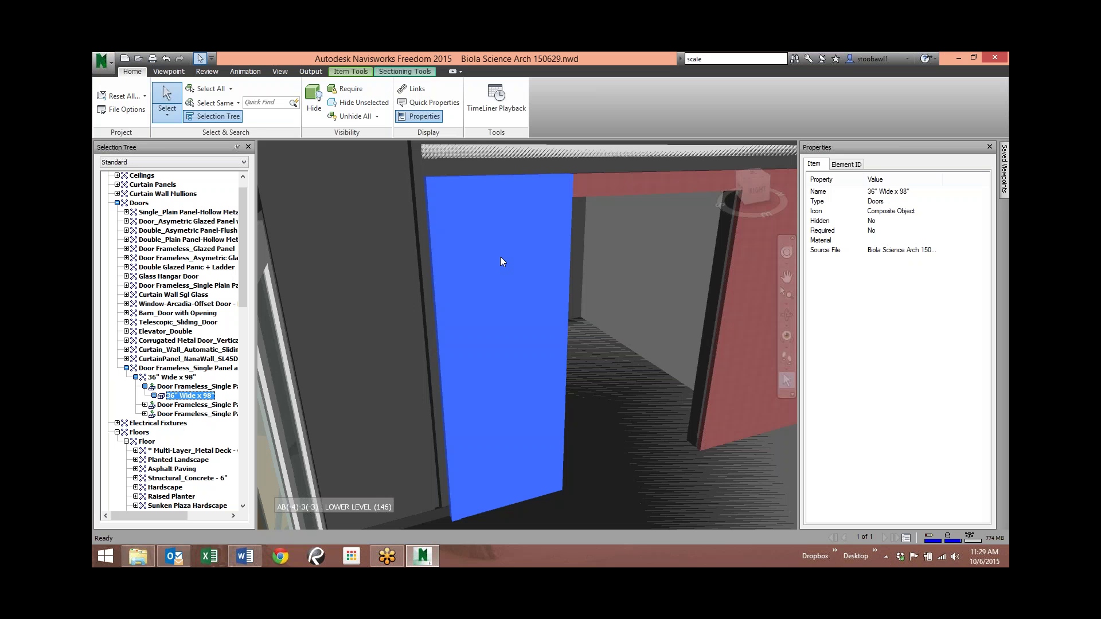
scroll(556, 303, "down", 3)
scroll(557, 303, "up", 2)
middle_click_drag(557, 303, 469, 301, "shift")
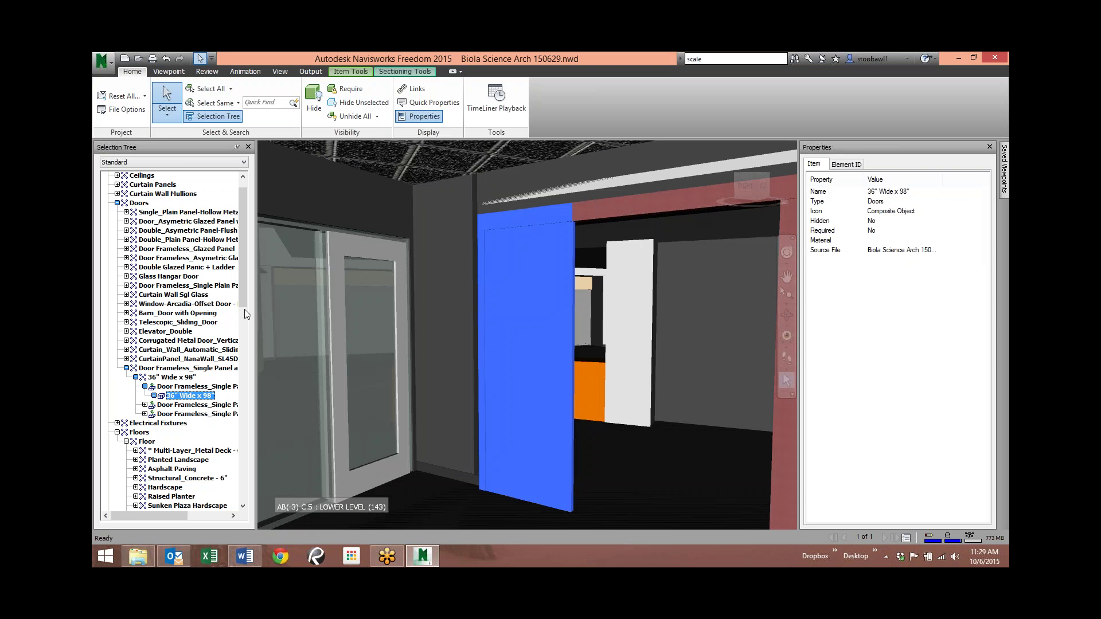
Expand the Ceilings category, select Soffit_MetalTrim, and examine the trim around the entrance canopy from several angles.
left_click(118, 176)
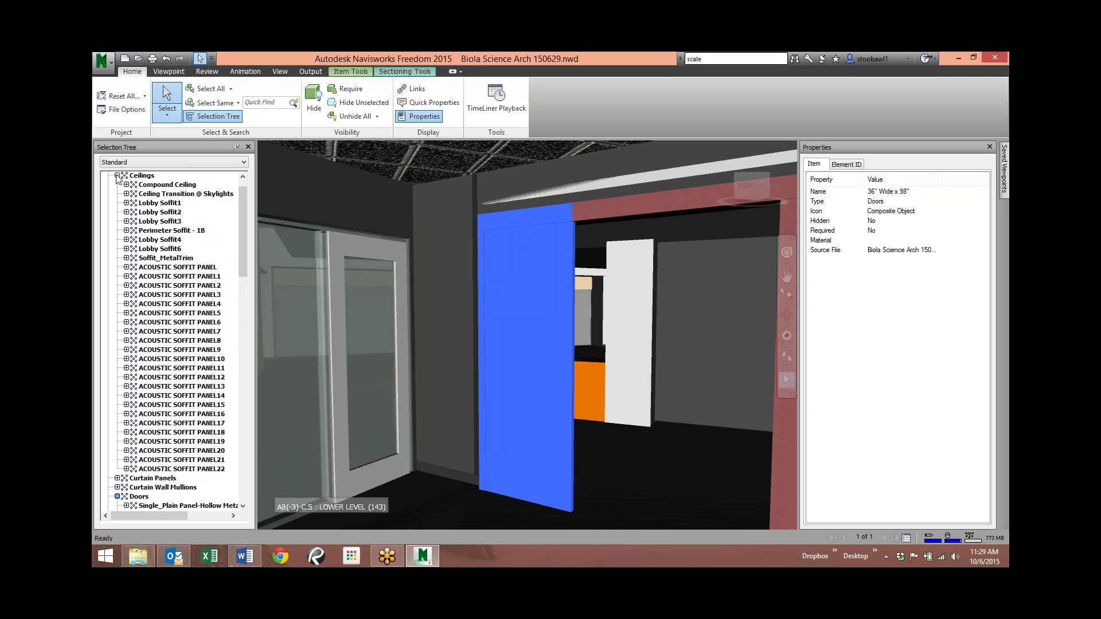
left_click(166, 258)
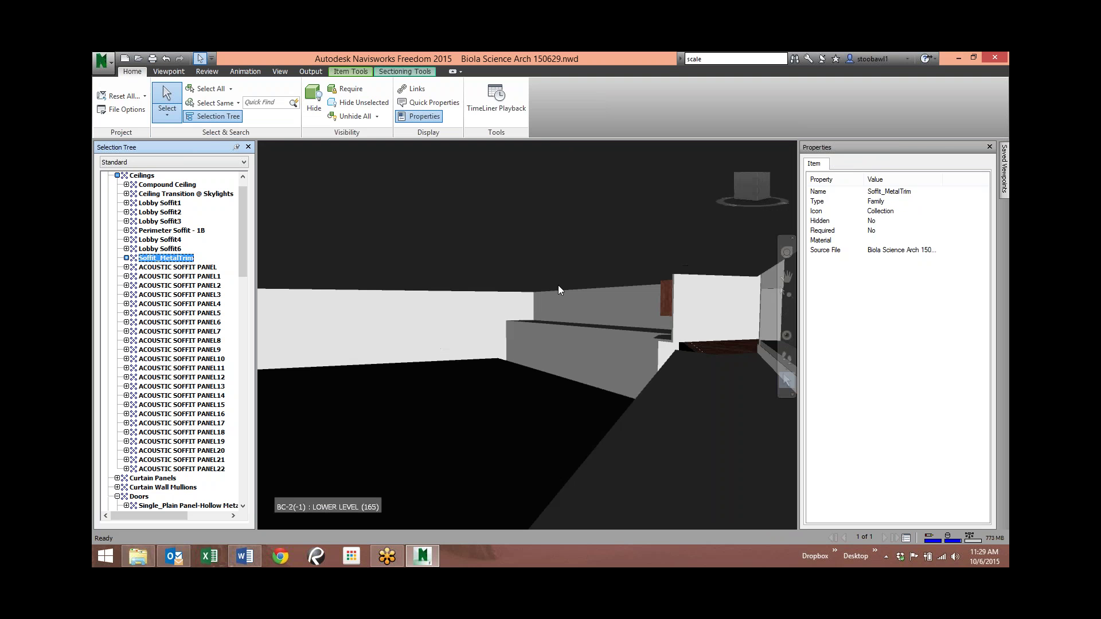
mouse_move(563, 301)
middle_mouse_down("shift")
mouse_move(401, 324)
mouse_move(376, 304)
mouse_move(266, 281)
mouse_move(772, 301)
mouse_move(744, 272)
middle_mouse_up("shift")
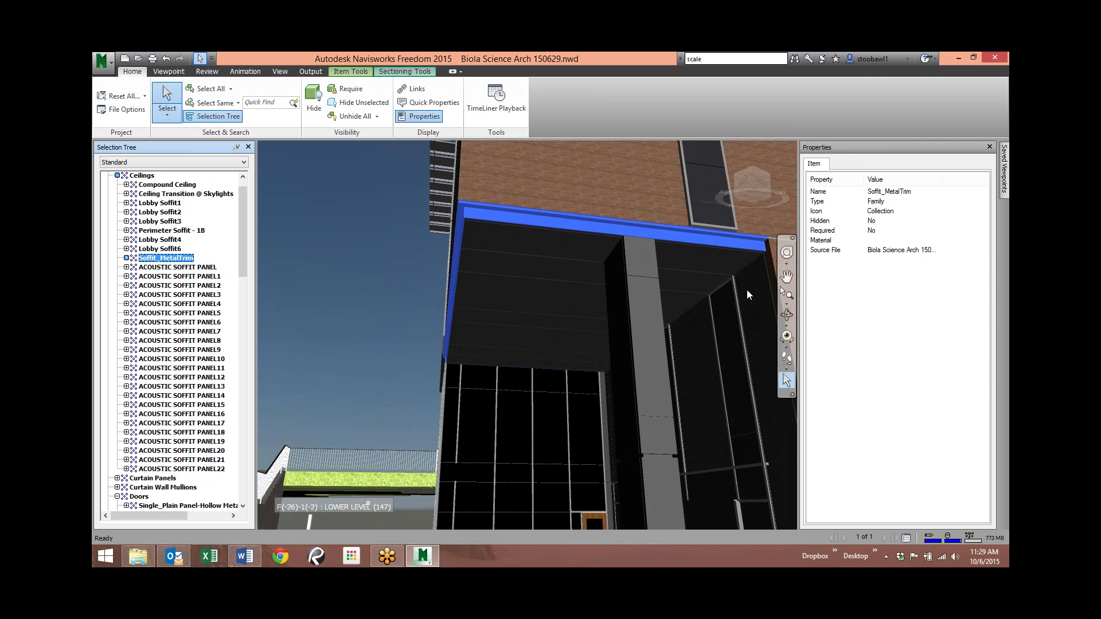
mouse_move(542, 279)
middle_mouse_down("shift")
mouse_move(536, 289)
mouse_move(487, 273)
mouse_move(527, 289)
mouse_move(596, 282)
mouse_move(618, 362)
mouse_move(497, 320)
middle_mouse_up("shift")
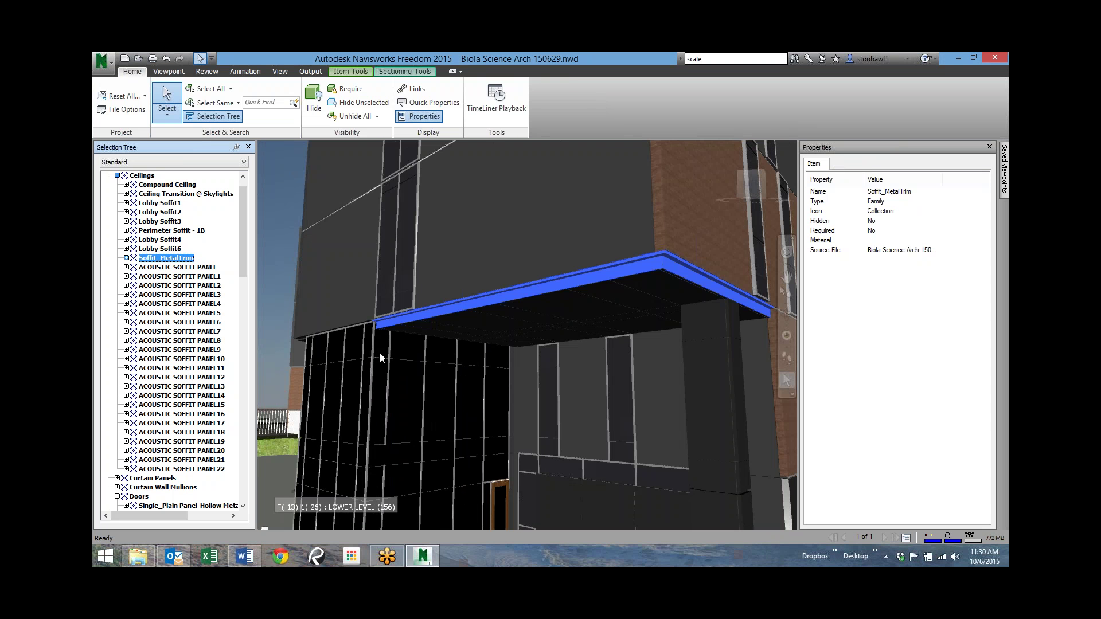
middle_click_drag(603, 312, 545, 308, "shift")
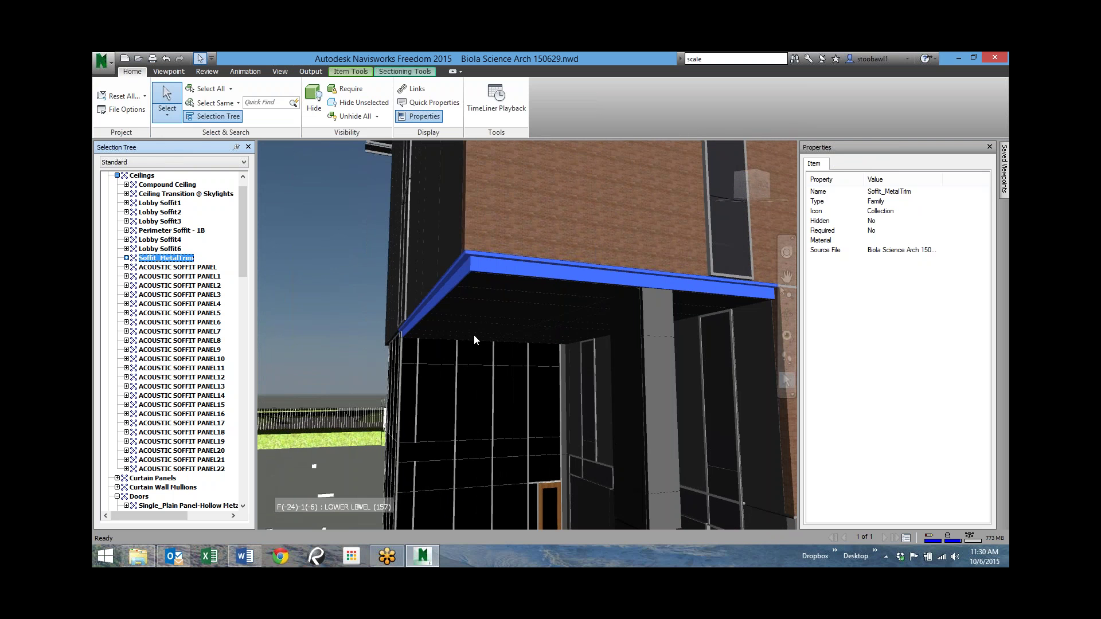
Examine the entrance canopy from other angles and select the exterior column cover wall supporting its corner.
mouse_move(473, 339)
middle_mouse_down("shift")
mouse_move(403, 347)
mouse_move(564, 352)
mouse_move(560, 383)
mouse_move(550, 367)
mouse_move(491, 390)
mouse_move(504, 391)
mouse_move(373, 379)
mouse_move(441, 390)
middle_mouse_up("shift")
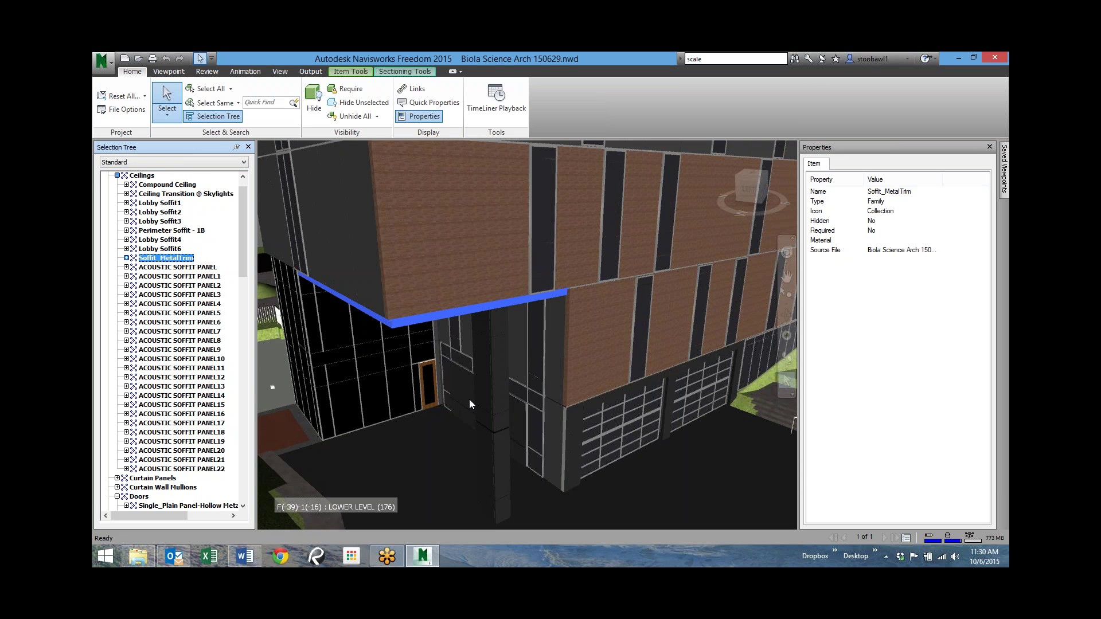
mouse_move(469, 404)
middle_mouse_down("shift")
mouse_move(449, 351)
mouse_move(461, 380)
mouse_move(458, 344)
middle_mouse_up("shift")
left_click(466, 312)
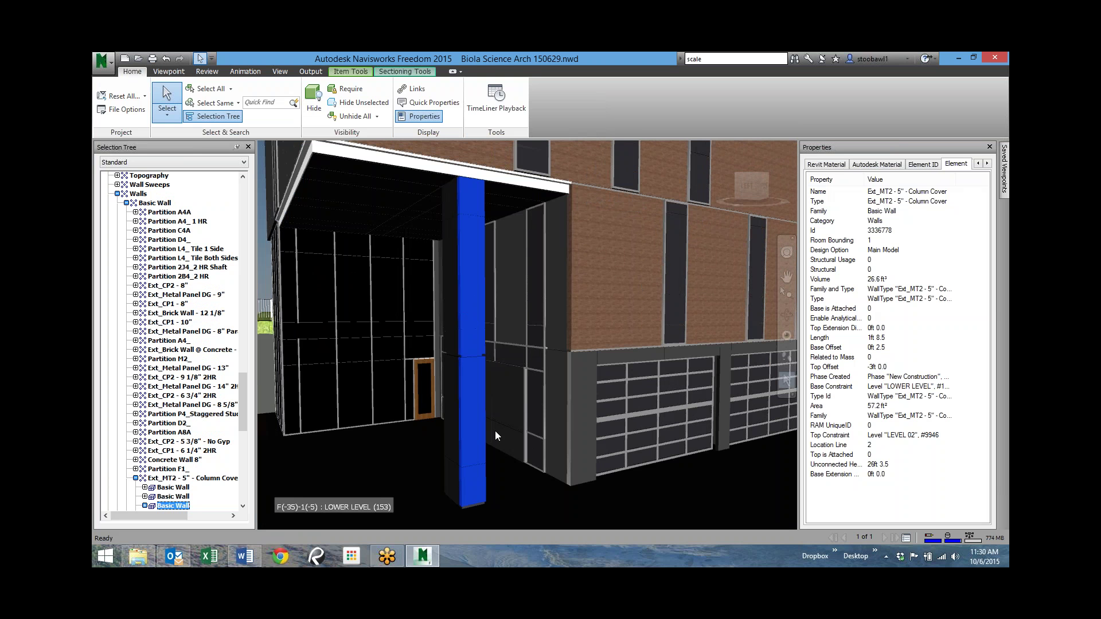
Measure the selected column cover's height point to point from its upper corner to its base and compare it with the Unconnected Height property.
left_click(207, 72)
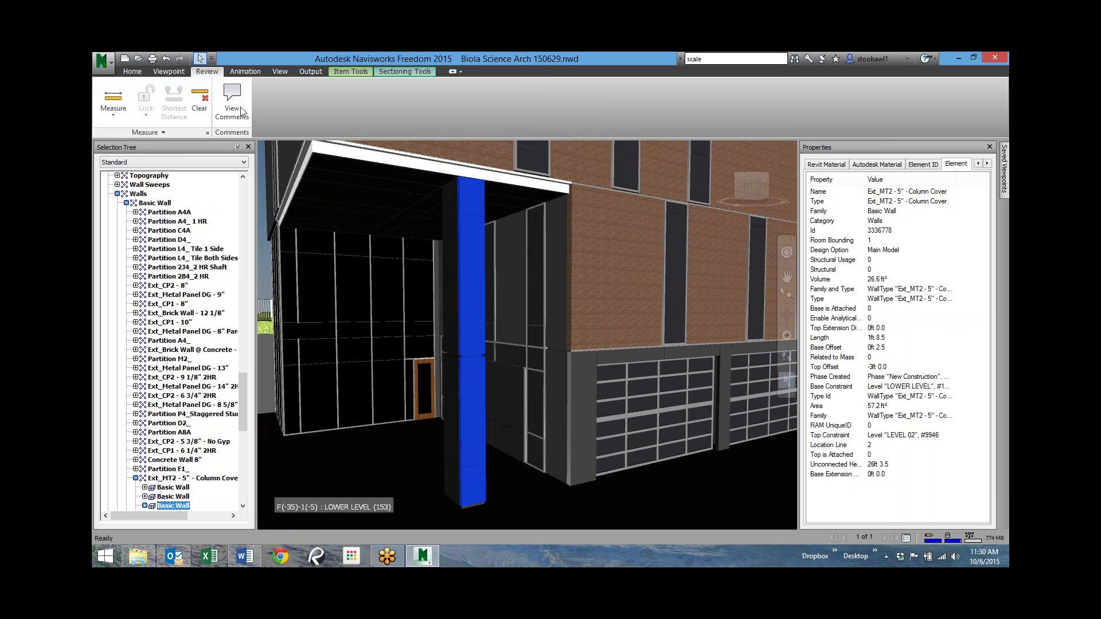
left_click(115, 112)
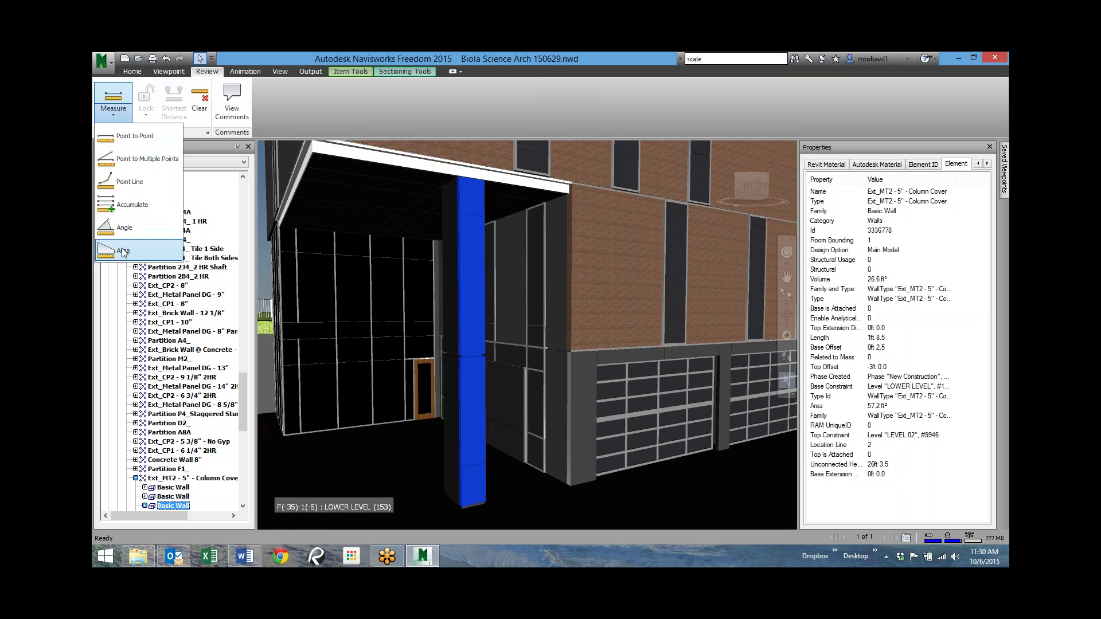
left_click(144, 138)
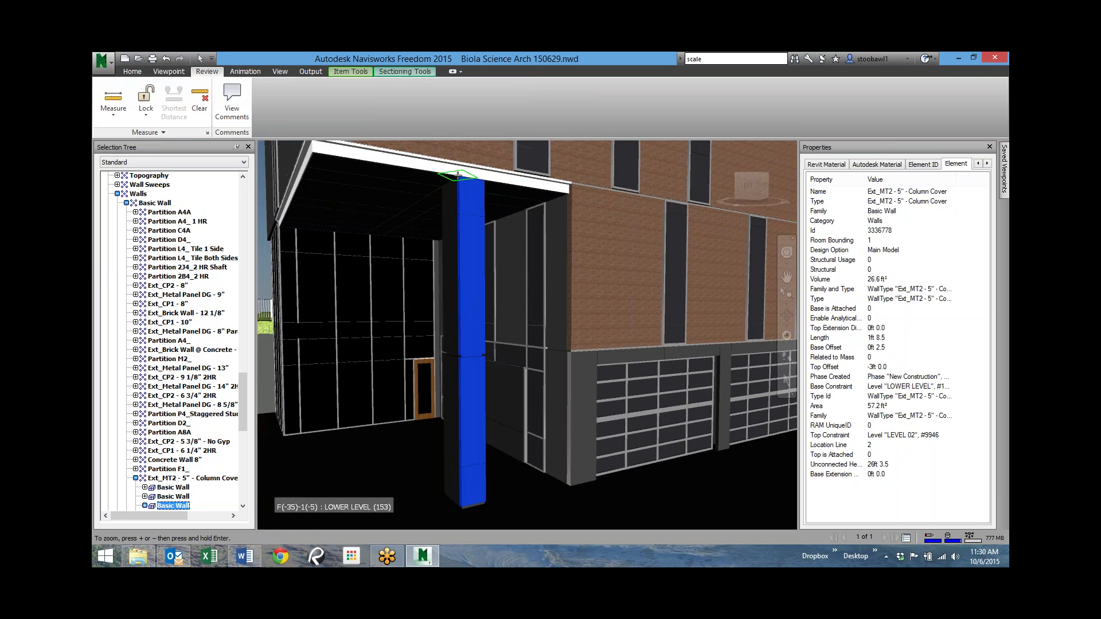
scroll(461, 178, "up", 4)
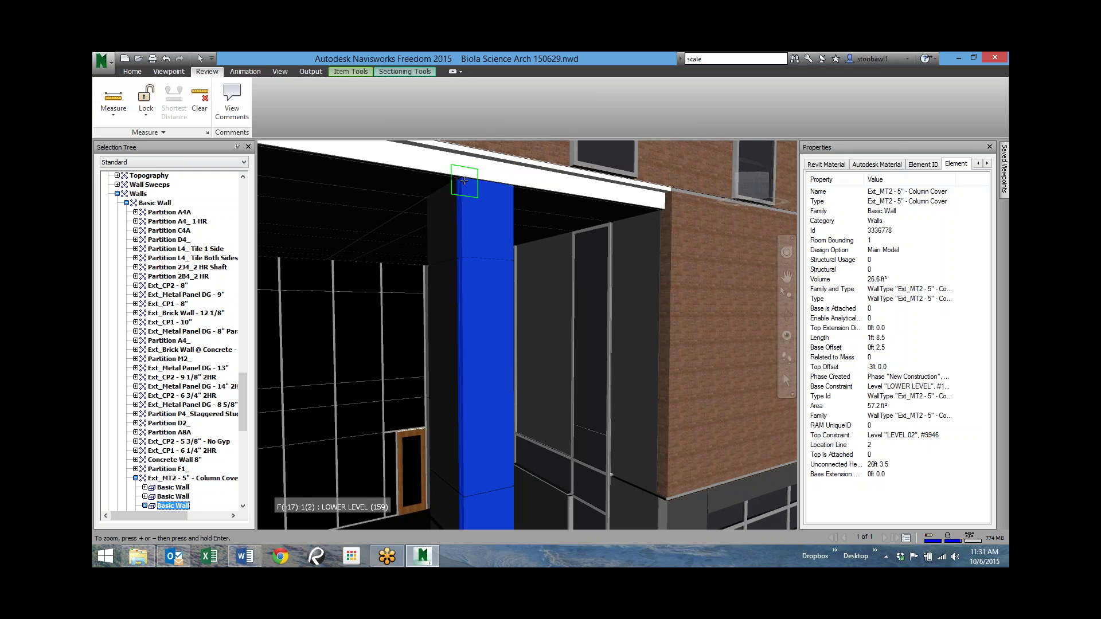
left_click(461, 177)
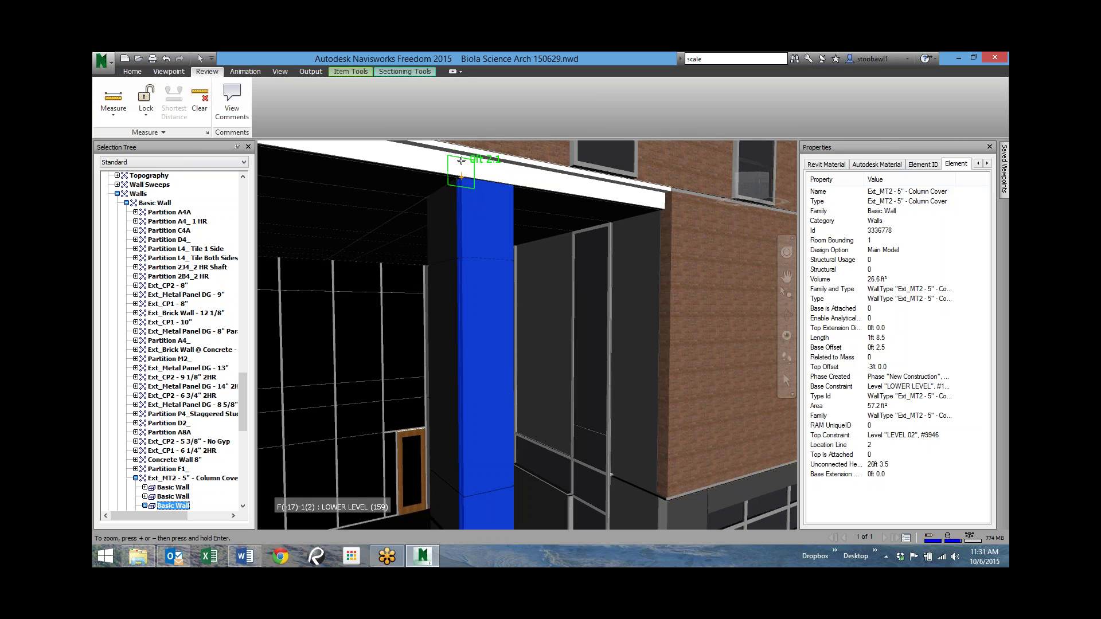
scroll(465, 159, "down", 6)
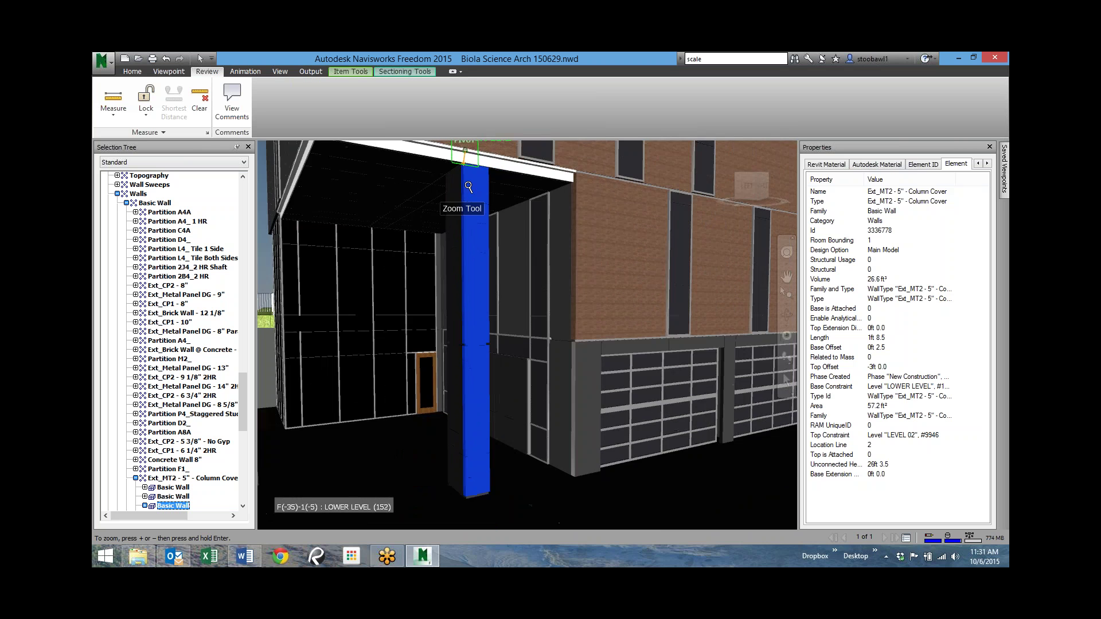
scroll(467, 453, "up", 5)
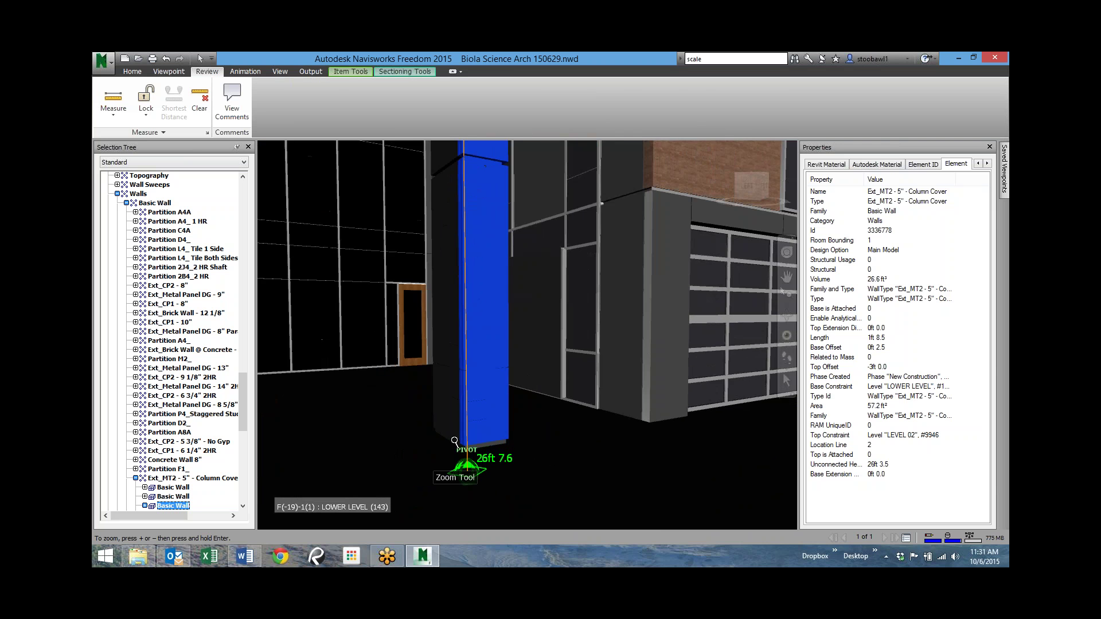
scroll(458, 445, "up", 4)
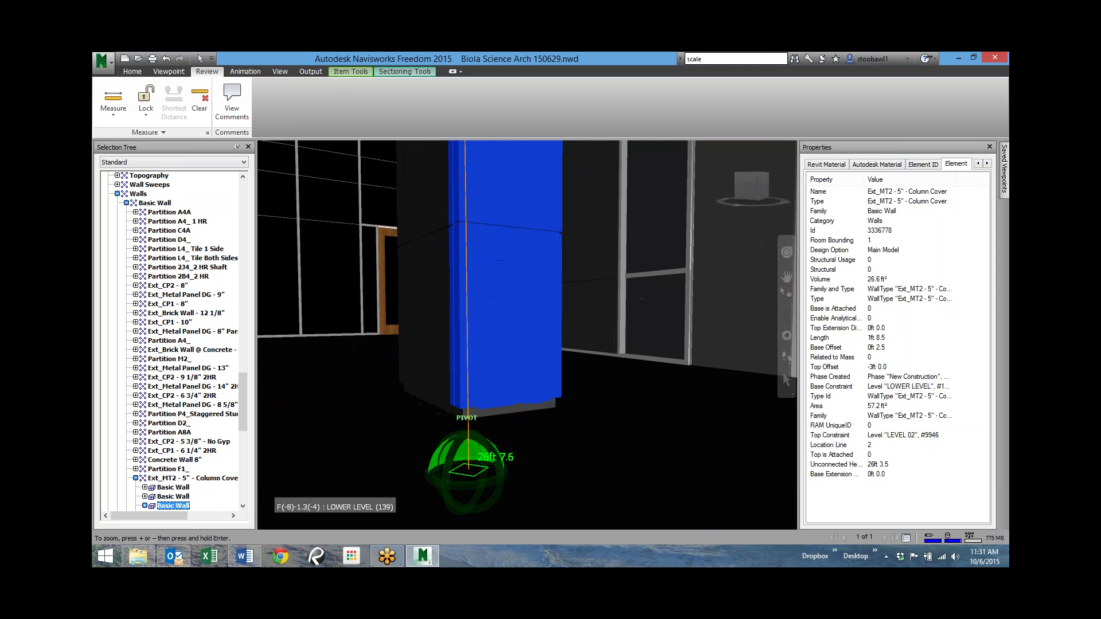
left_click(462, 408)
scroll(346, 411, "down", 5)
scroll(347, 411, "down", 1)
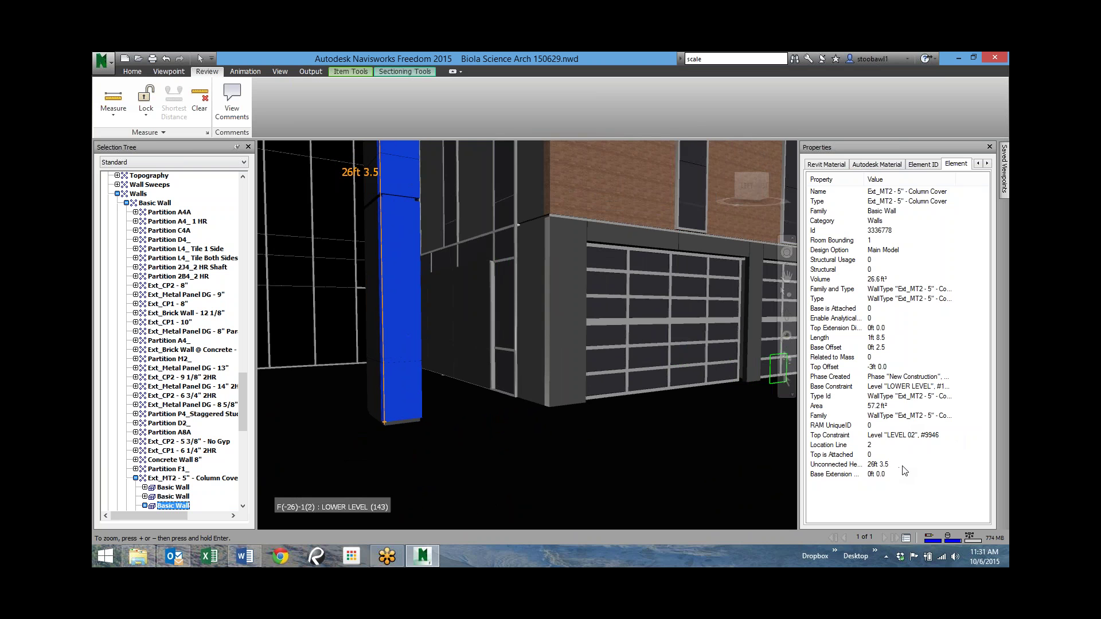
Examine the measured column and the surrounding entrance area up close, from a distance and from above.
scroll(409, 445, "down", 4)
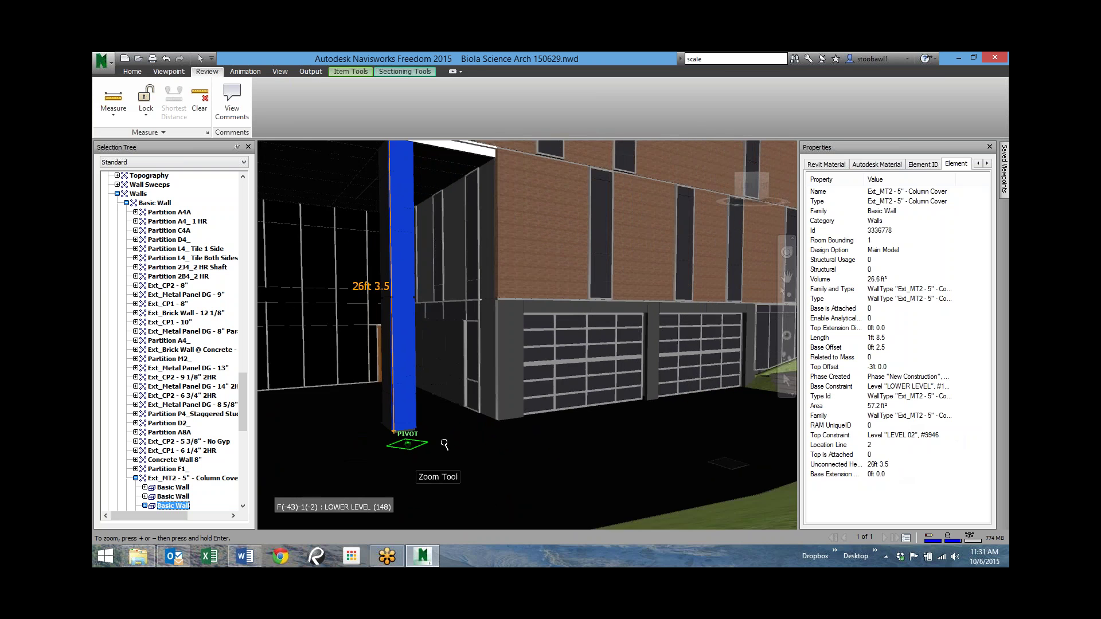
scroll(444, 445, "up", 5)
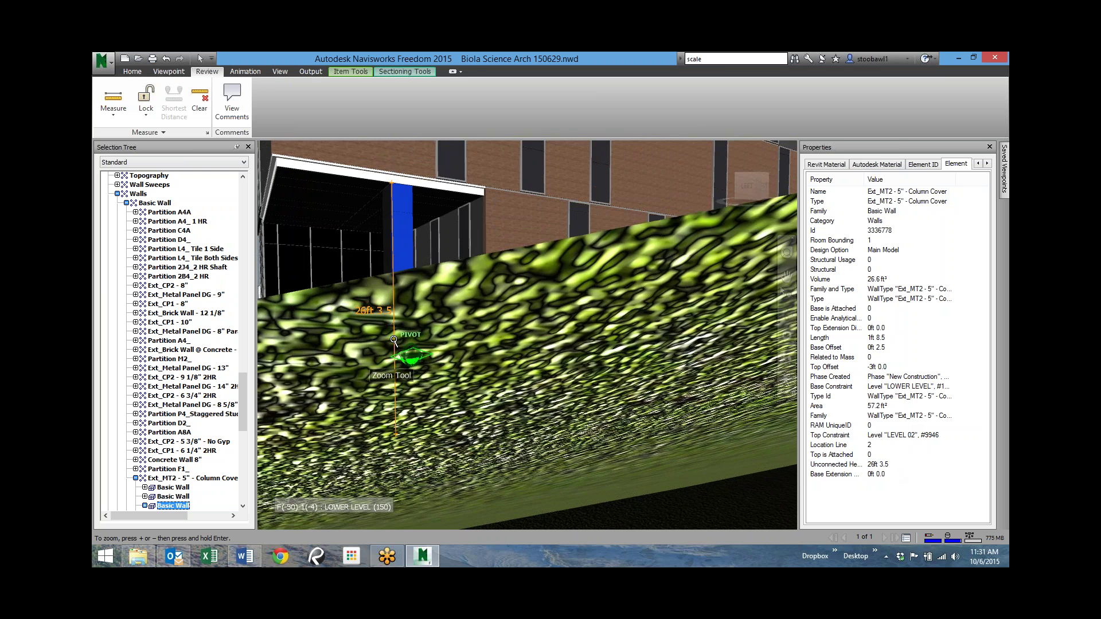
scroll(394, 340, "down", 5)
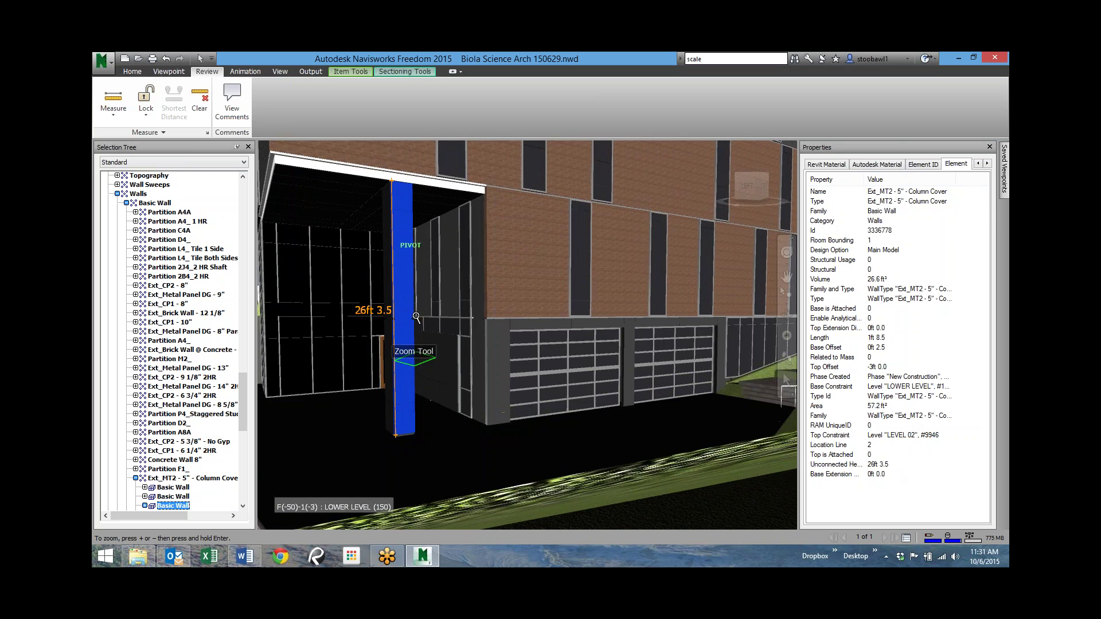
mouse_move(416, 317)
middle_mouse_down("shift")
mouse_move(427, 385)
mouse_move(414, 311)
middle_mouse_up("shift")
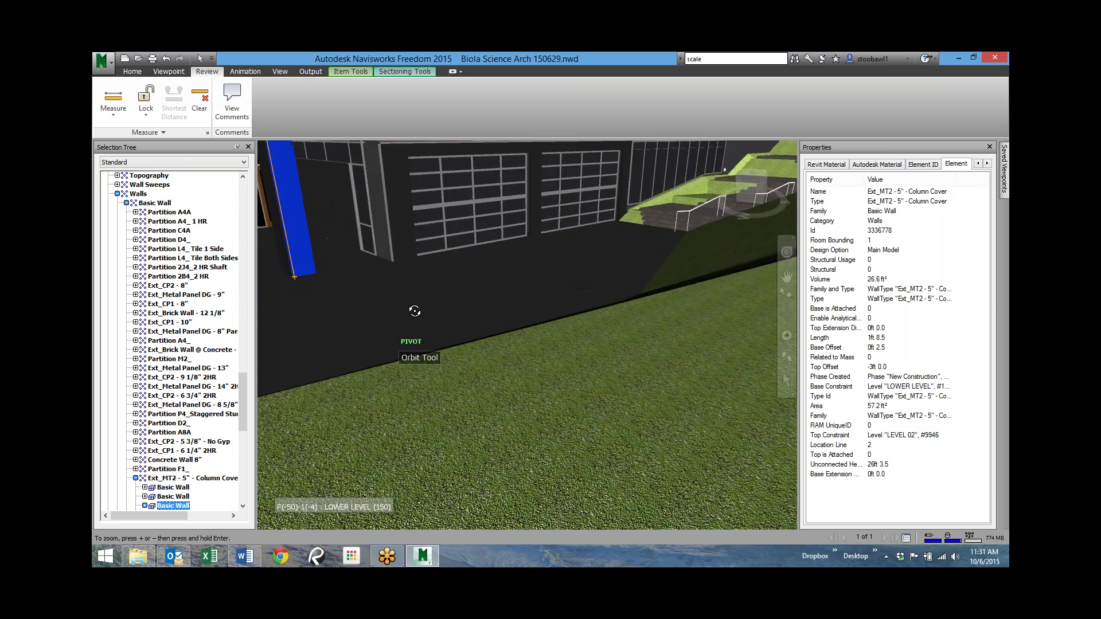
scroll(414, 311, "down", 10)
middle_click_drag(344, 318, 551, 357)
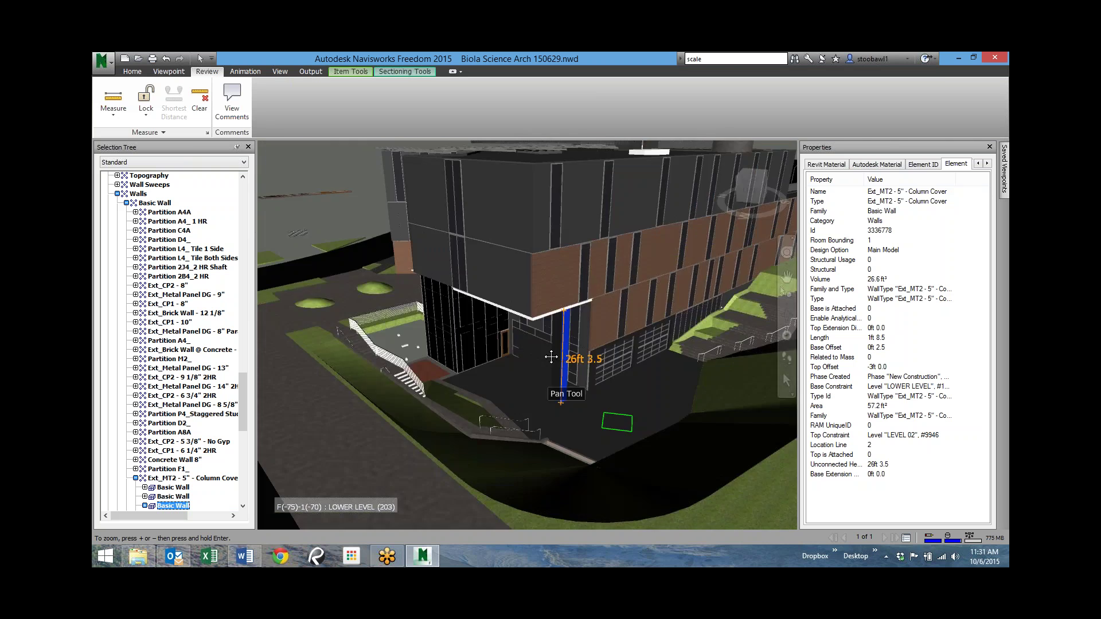
scroll(551, 357, "up", 5)
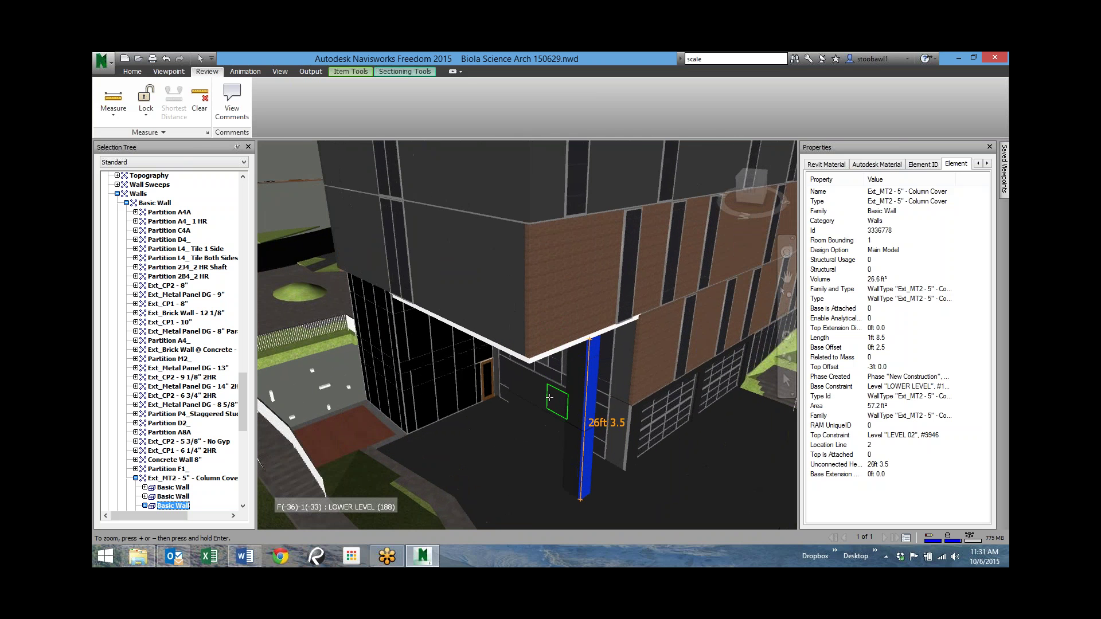
middle_click_drag(549, 397, 514, 385)
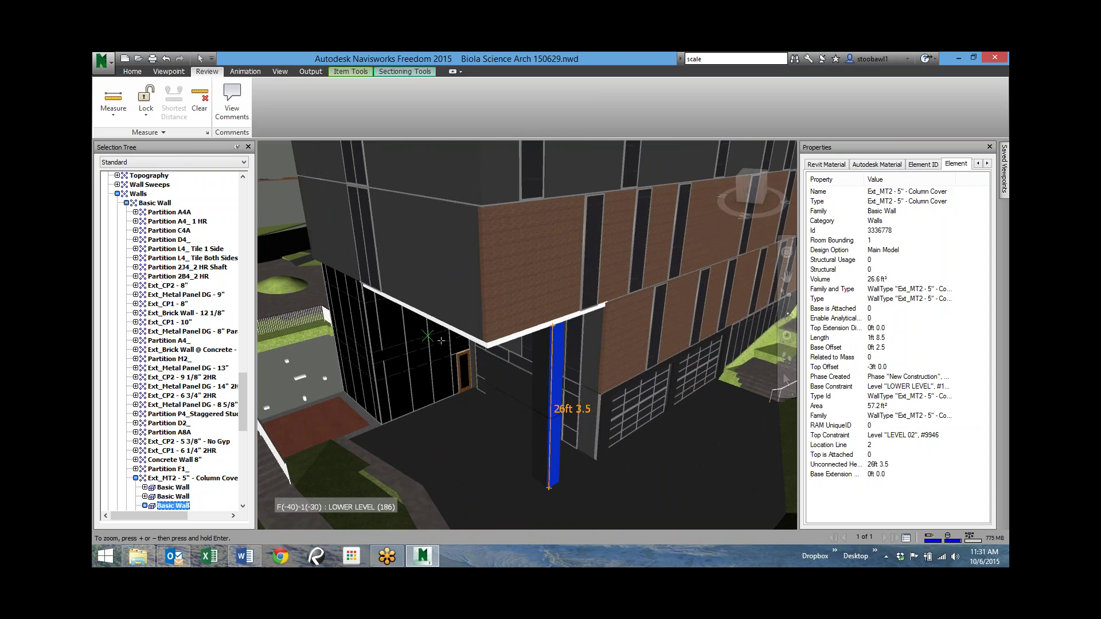
middle_click_drag(441, 341, 530, 344, "shift")
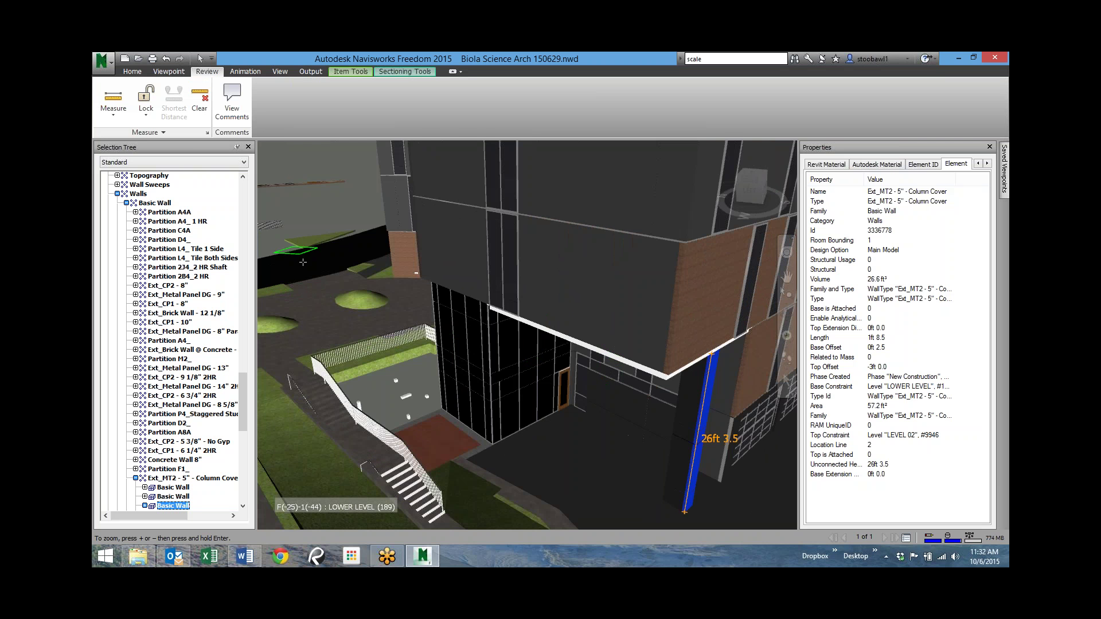
View the whole building from a distance, including the facade along the road.
middle_click_drag(337, 348, 404, 379)
scroll(404, 380, "down", 10)
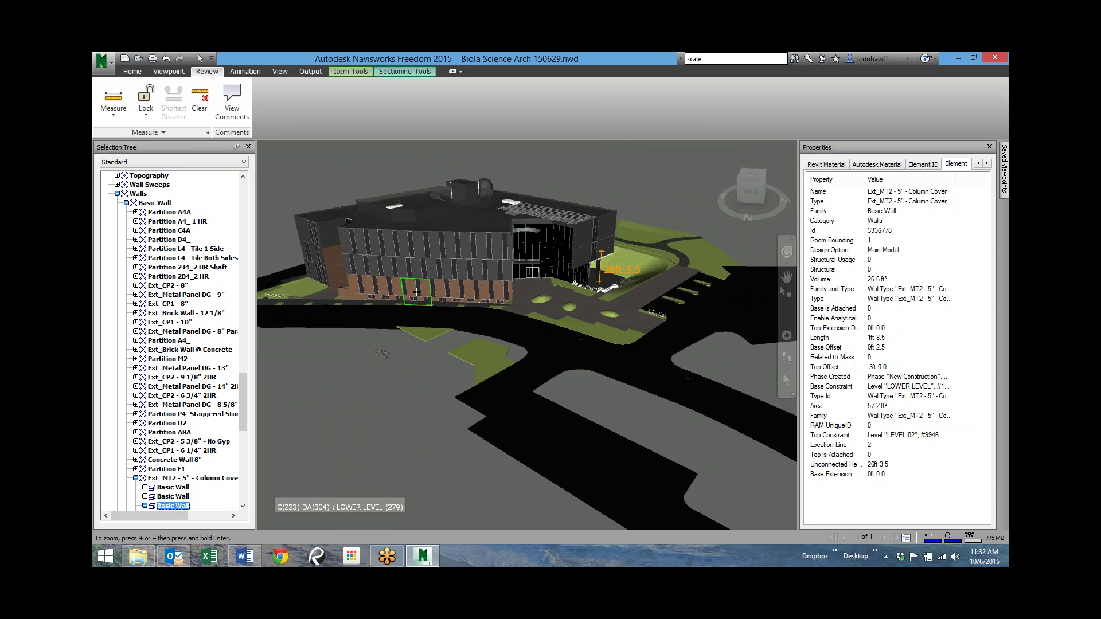
scroll(416, 293, "up", 4)
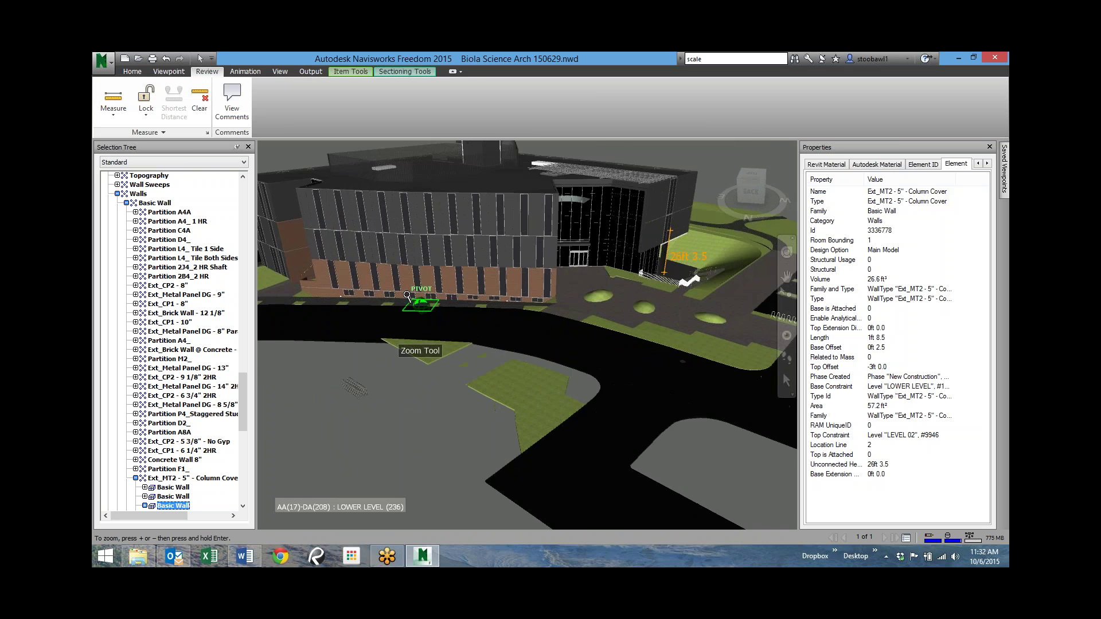
scroll(407, 296, "up", 8)
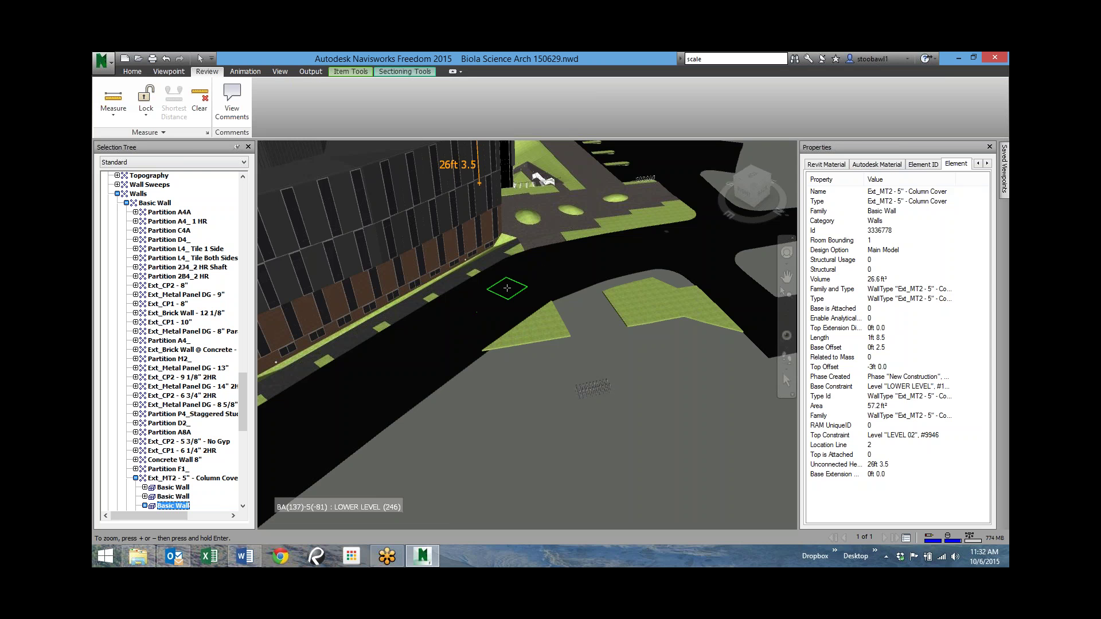
scroll(453, 281, "down", 1)
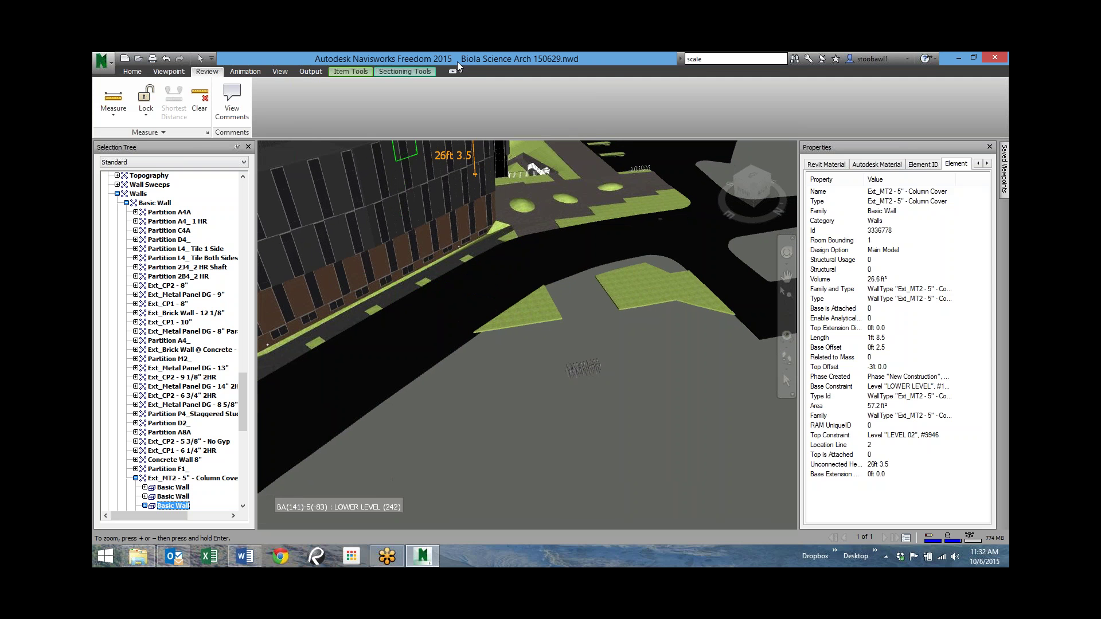
Display the Measure Tools window and review the column measurement's start, end, difference and distance values.
left_click(280, 71)
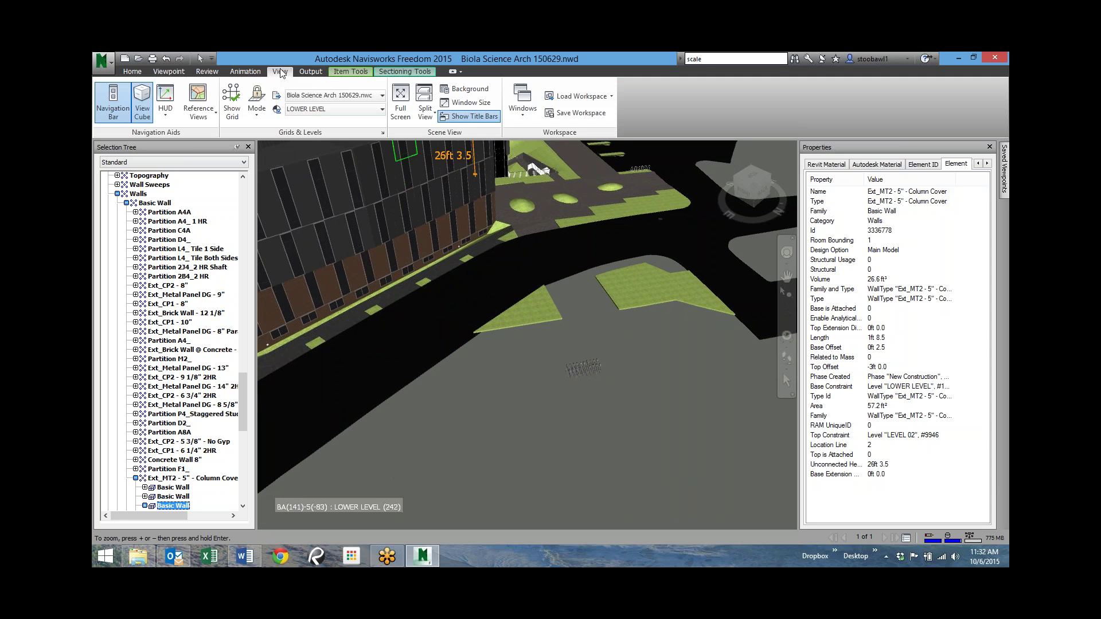
left_click(523, 109)
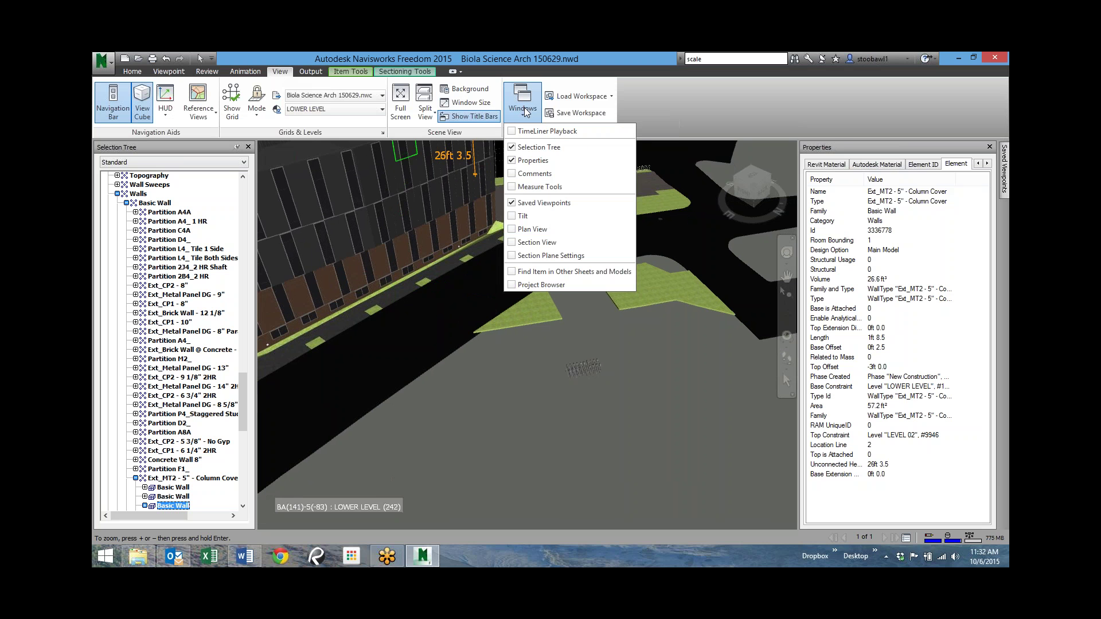
left_click(539, 187)
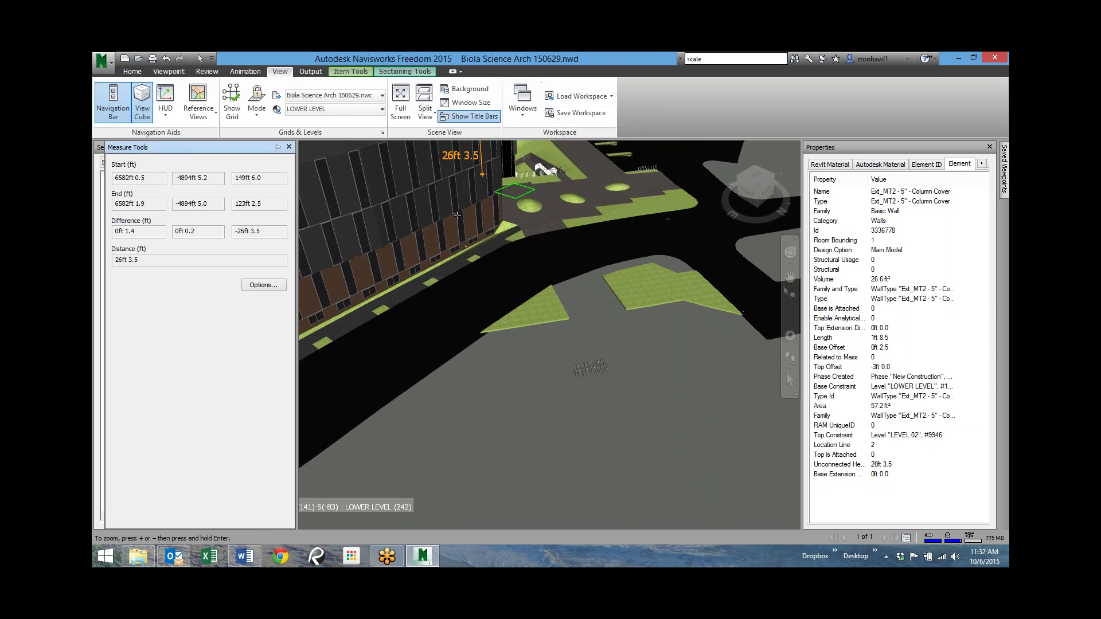
left_click(137, 259)
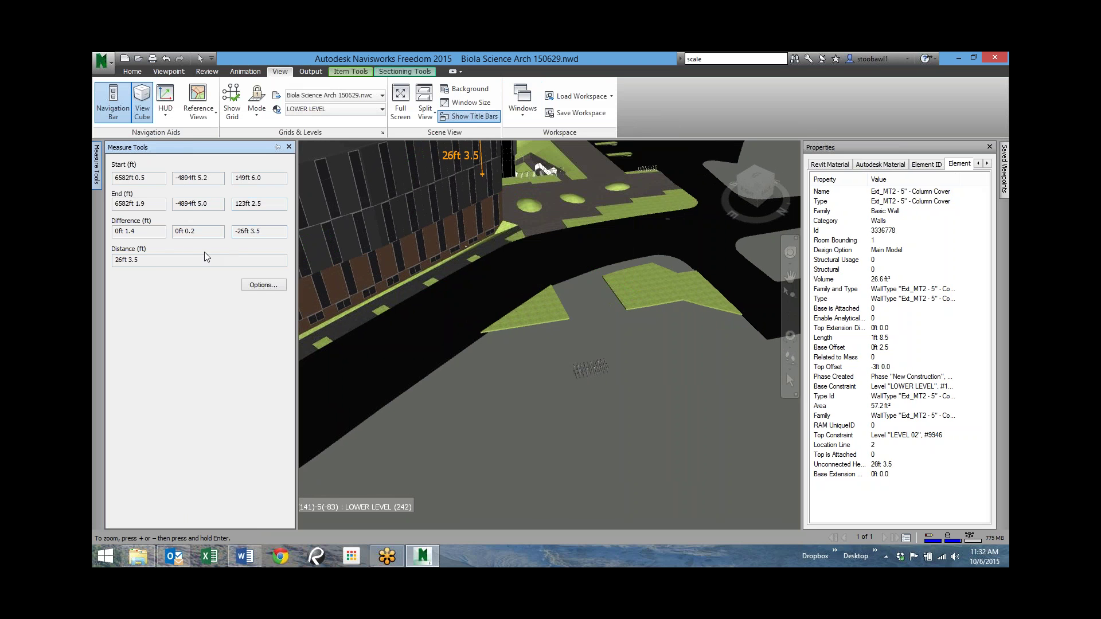
left_click(125, 258)
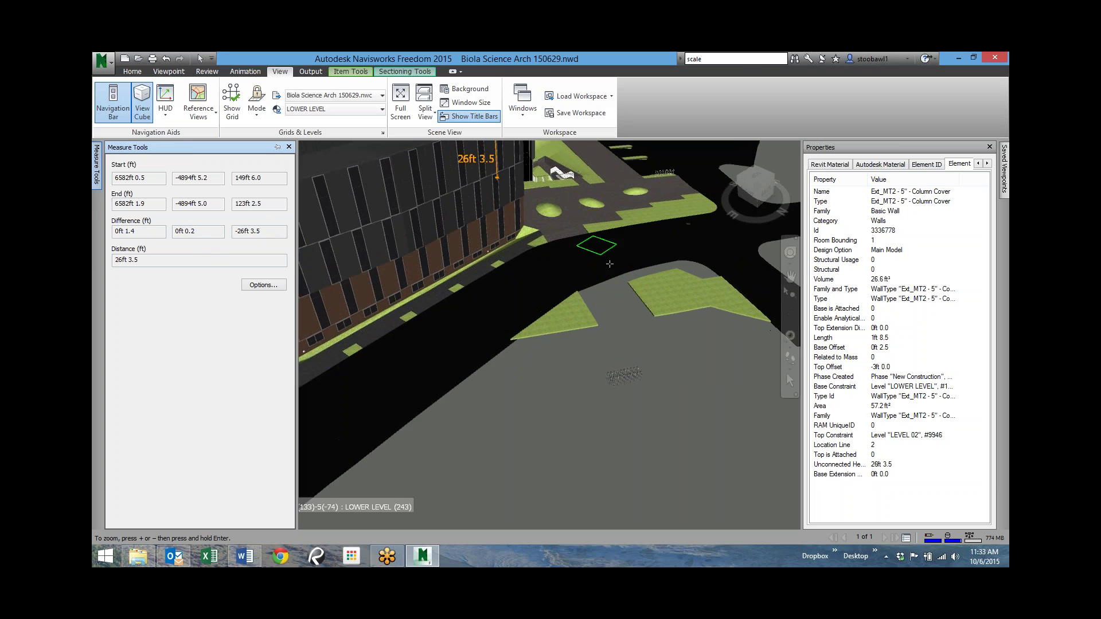
Measure point to point from the road surface to the dark surface beside the building, and examine the measurement line from several angles.
scroll(590, 287, "up", 5)
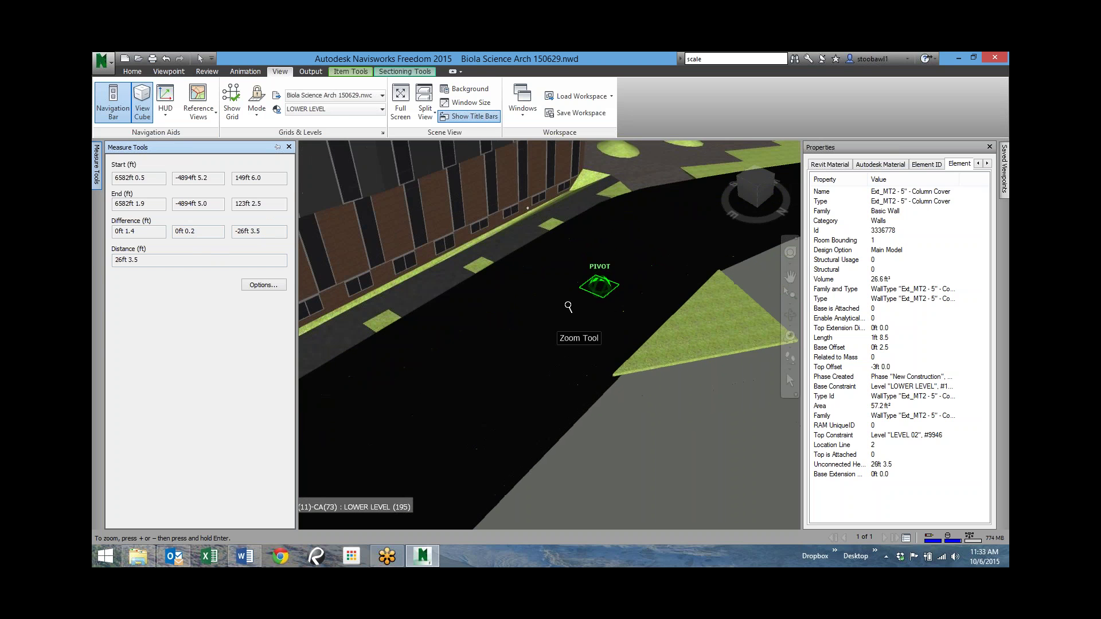
scroll(598, 290, "up", 4)
scroll(628, 288, "down", 4)
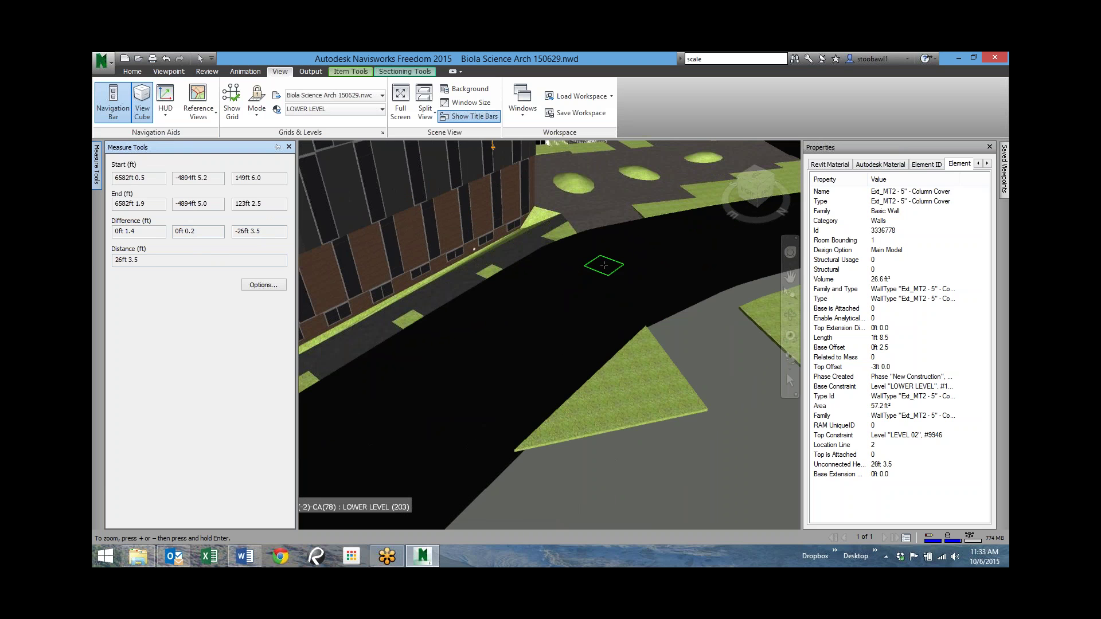
left_click(603, 264)
mouse_move(593, 250)
middle_mouse_down("shift")
mouse_move(570, 282)
mouse_move(442, 265)
mouse_move(466, 243)
mouse_move(527, 230)
mouse_move(533, 298)
mouse_move(551, 321)
middle_mouse_up("shift")
mouse_move(567, 427)
middle_mouse_down("shift")
mouse_move(555, 381)
mouse_move(555, 459)
mouse_move(573, 435)
middle_mouse_up("shift")
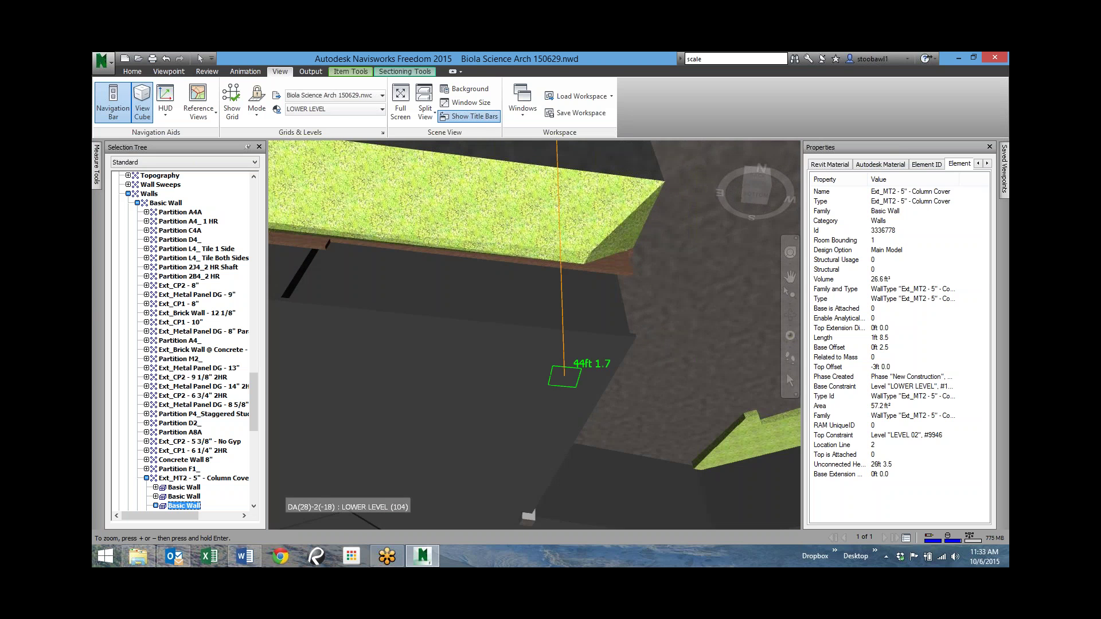
left_click(566, 360)
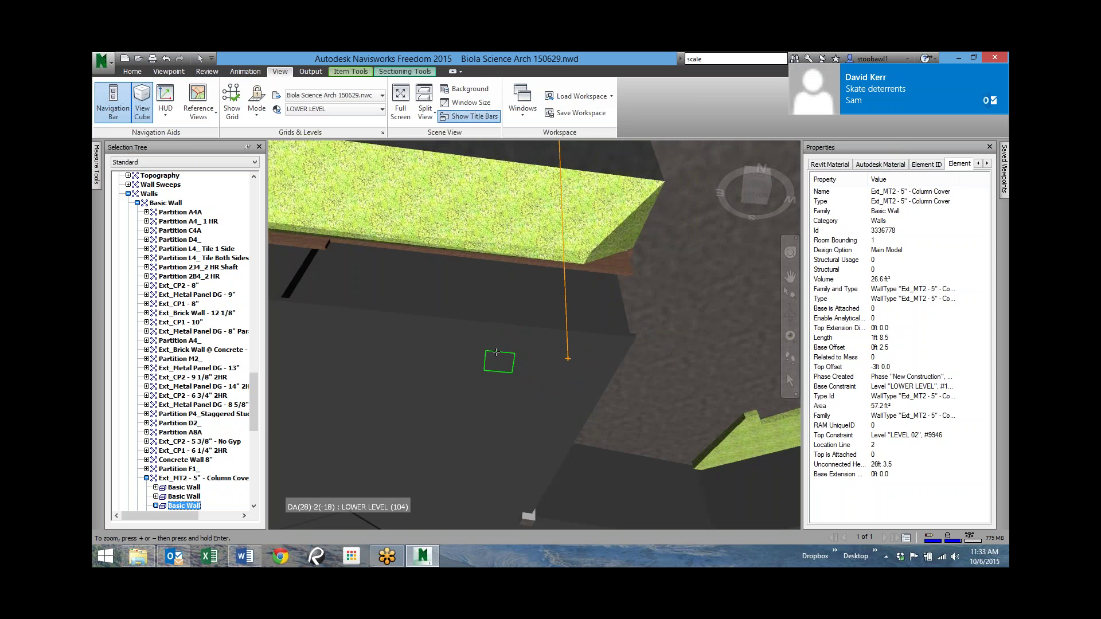
mouse_move(499, 361)
middle_mouse_down("shift")
mouse_move(499, 336)
mouse_move(518, 390)
mouse_move(517, 375)
middle_mouse_up("shift")
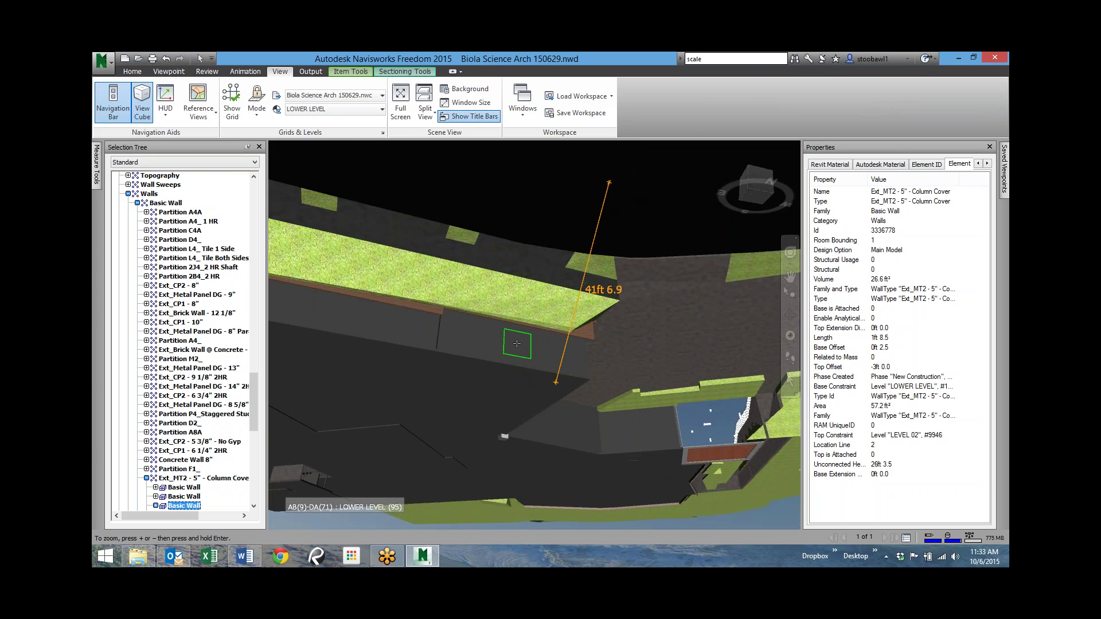
mouse_move(506, 344)
middle_mouse_down("shift")
mouse_move(519, 372)
mouse_move(562, 390)
mouse_move(546, 404)
middle_mouse_up("shift")
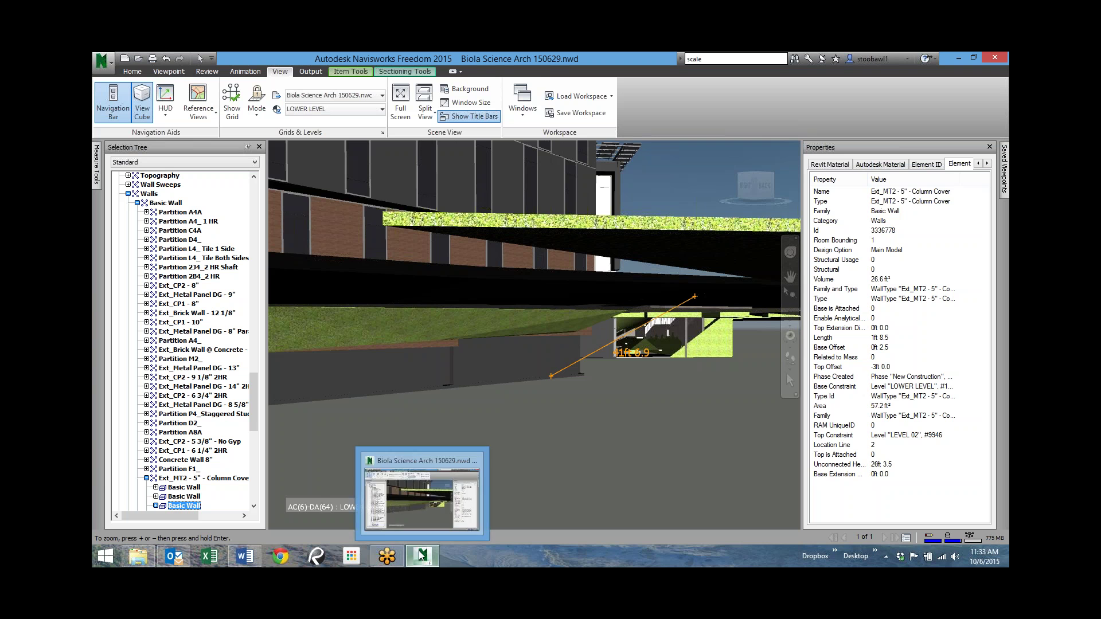
Display the Measure Tools window and pin it open beside the selection tree.
left_click(525, 117)
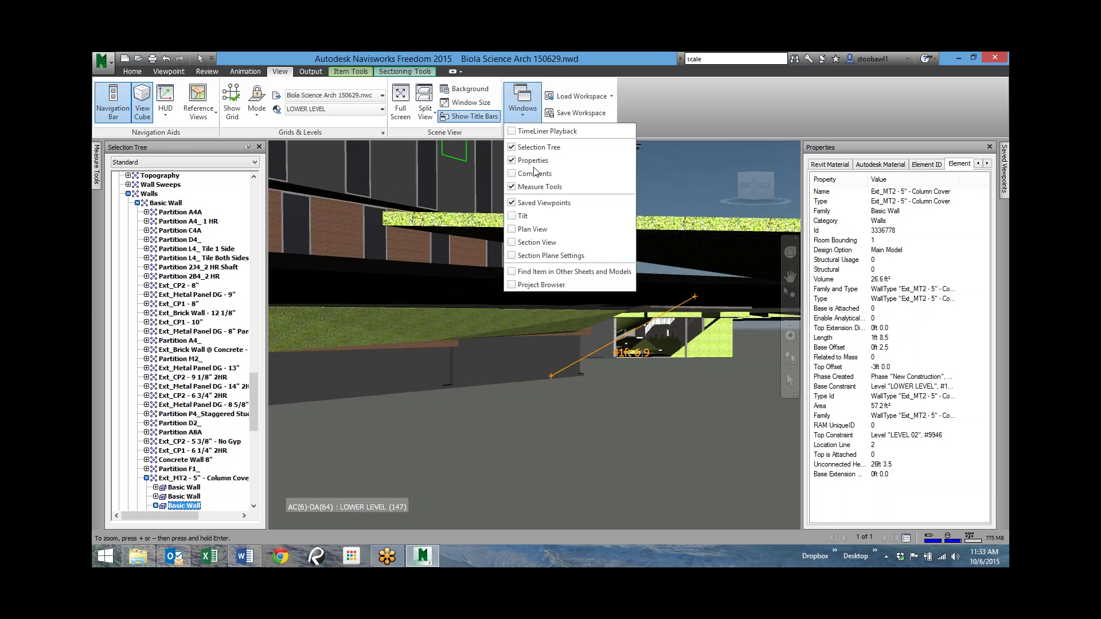
left_click(652, 75)
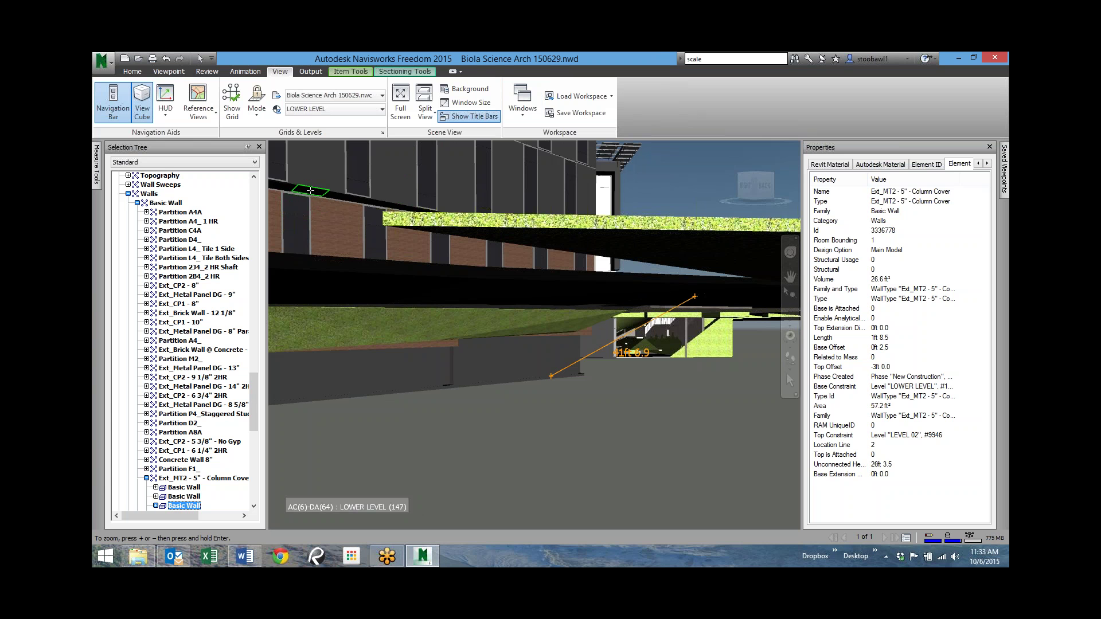
left_click(96, 166)
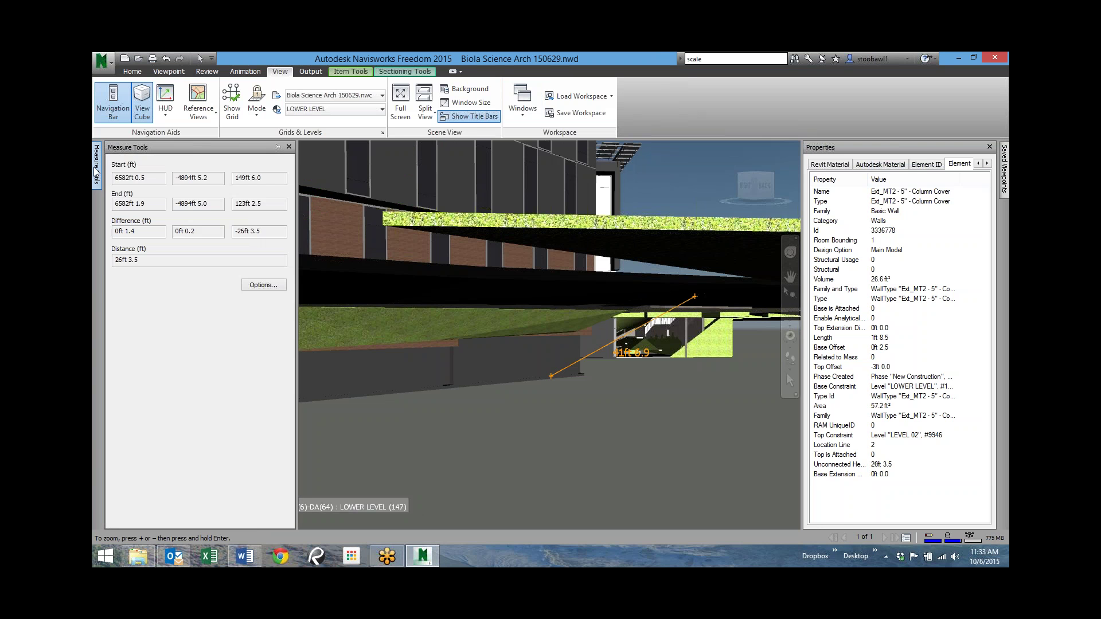
left_click(277, 146)
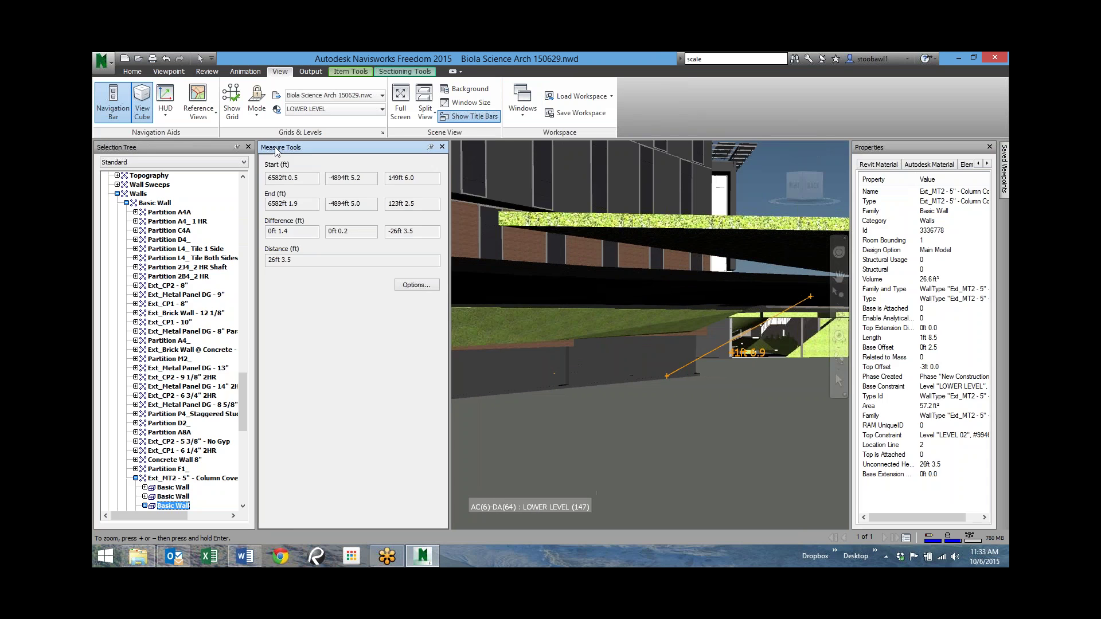
Measure point to point from the dark surface beside the building to the black road surface, and examine the measurement line from several angles.
scroll(736, 355, "down", 3)
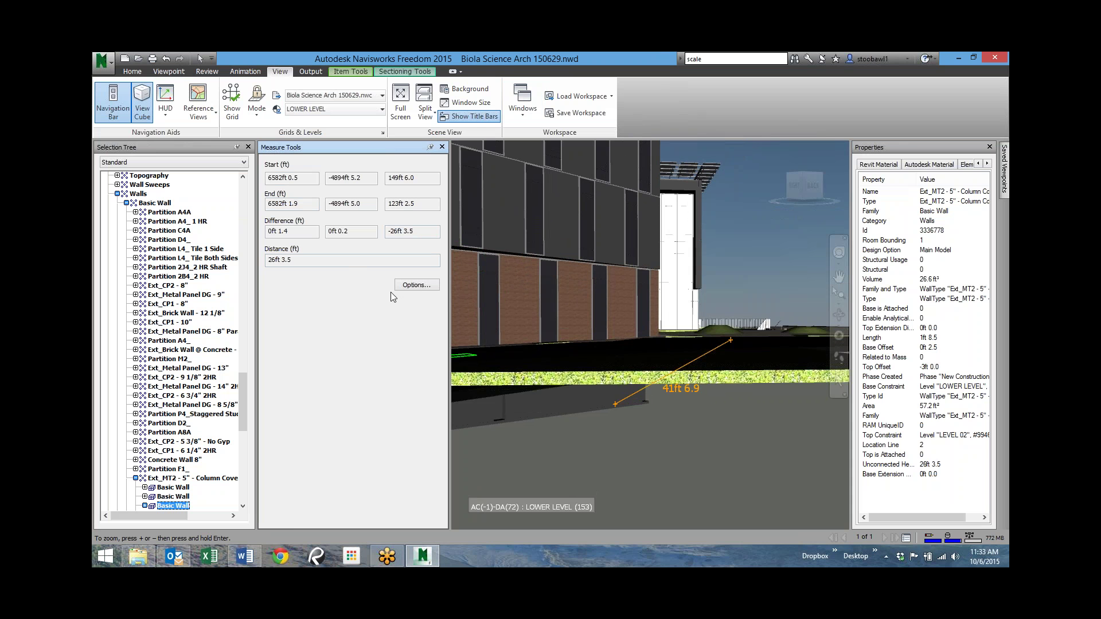
mouse_move(650, 385)
middle_mouse_down("shift")
mouse_move(622, 342)
mouse_move(567, 369)
middle_mouse_up("shift")
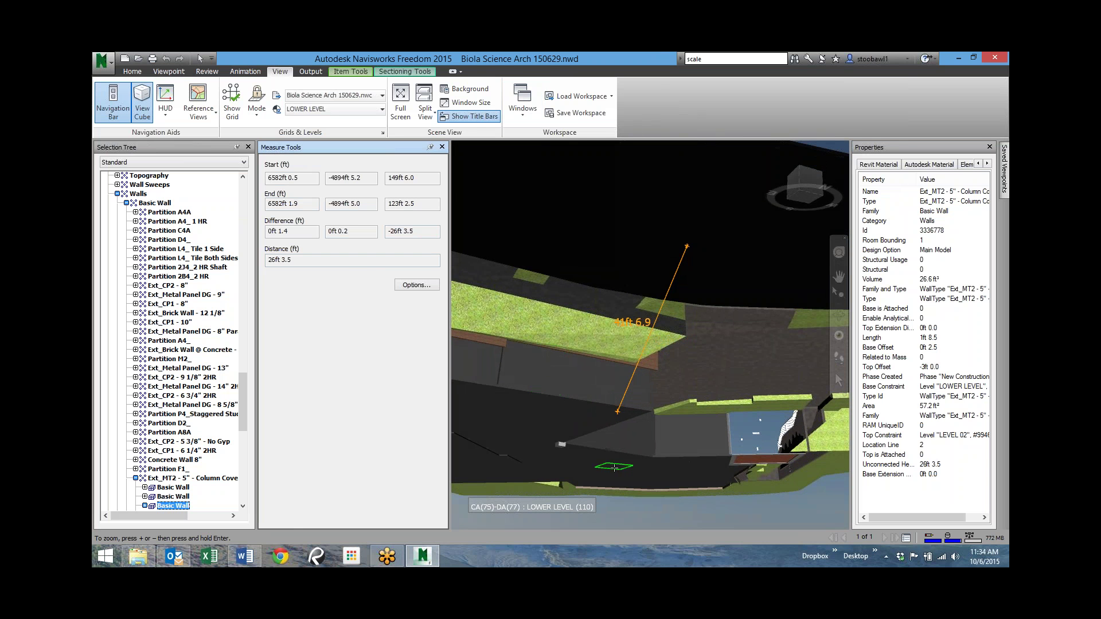
left_click(594, 420)
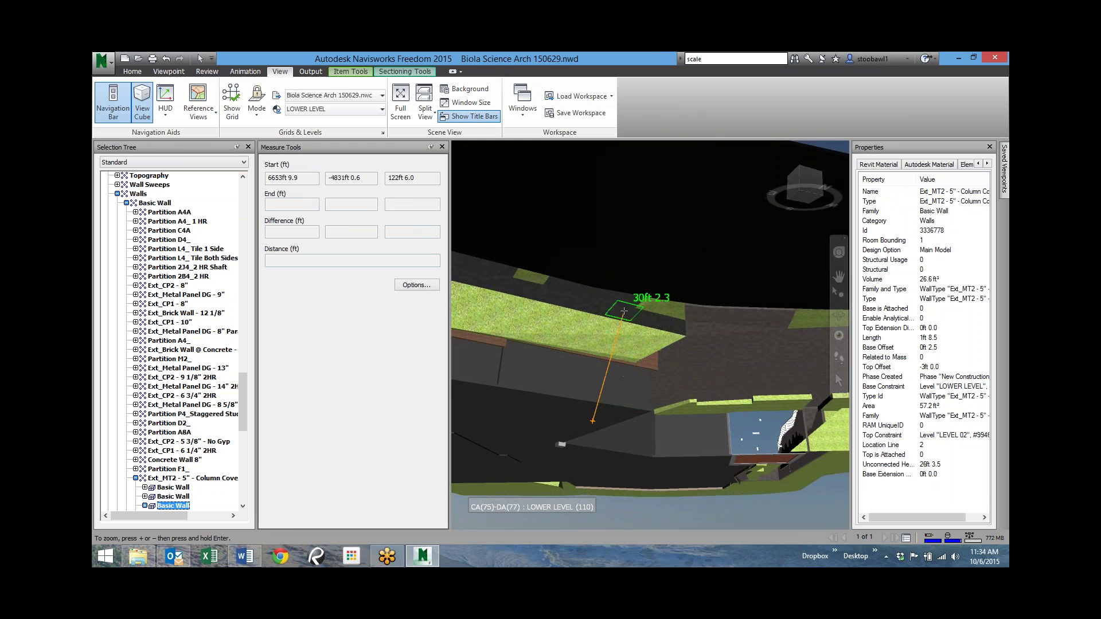
mouse_move(619, 312)
middle_mouse_down()
mouse_move(573, 367)
mouse_move(609, 340)
middle_mouse_up()
scroll(640, 405, "down", 5)
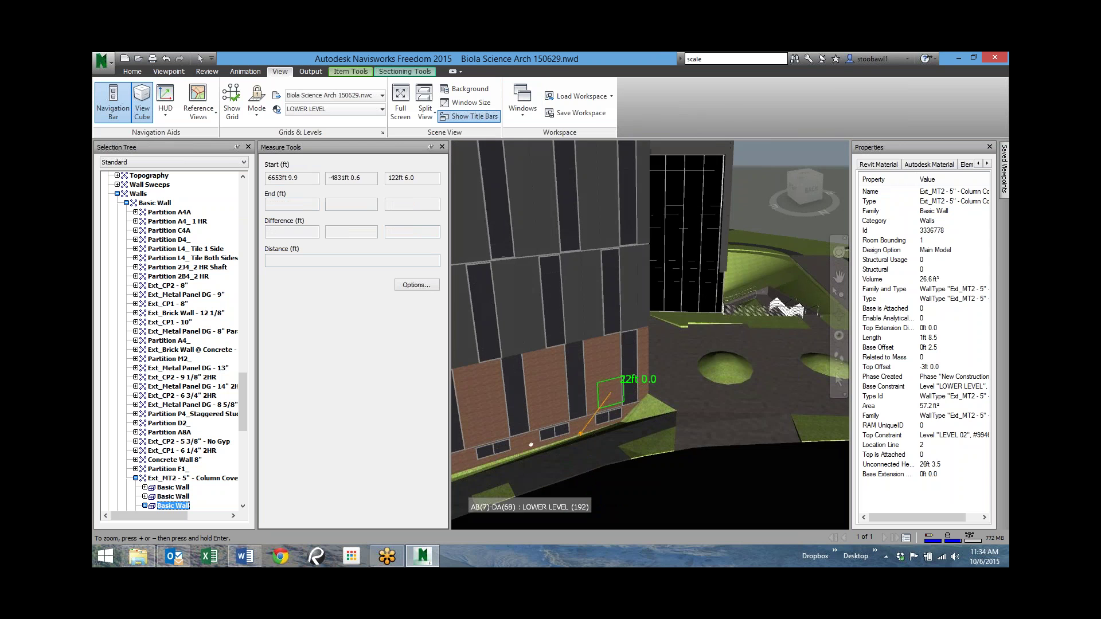
left_click(665, 411)
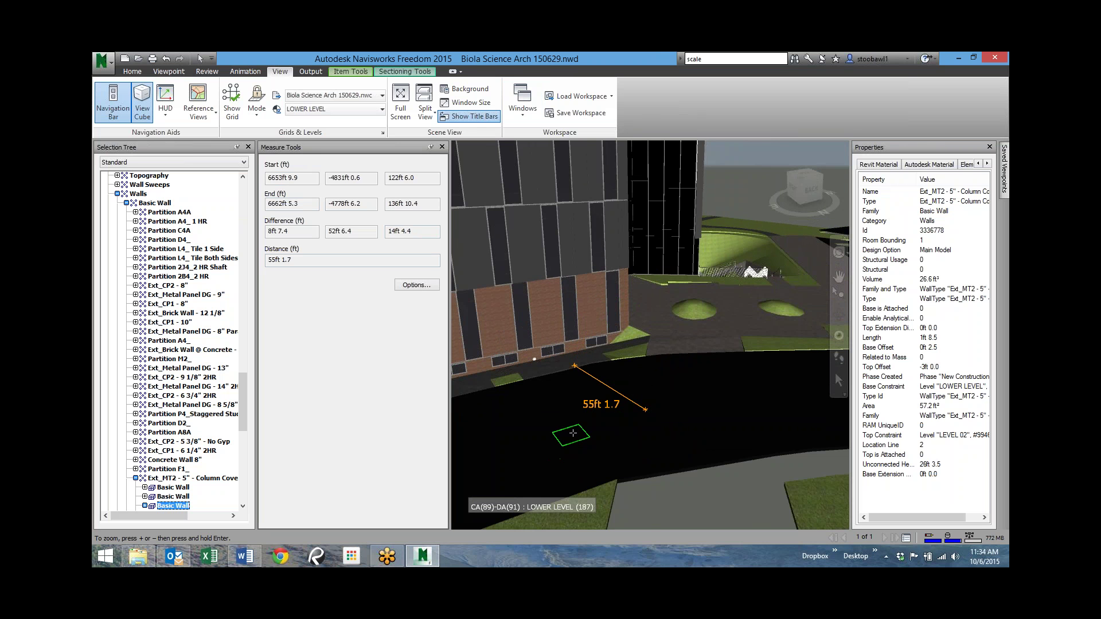
mouse_move(571, 438)
middle_mouse_down("shift")
mouse_move(666, 391)
mouse_move(674, 403)
mouse_move(636, 427)
middle_mouse_up("shift")
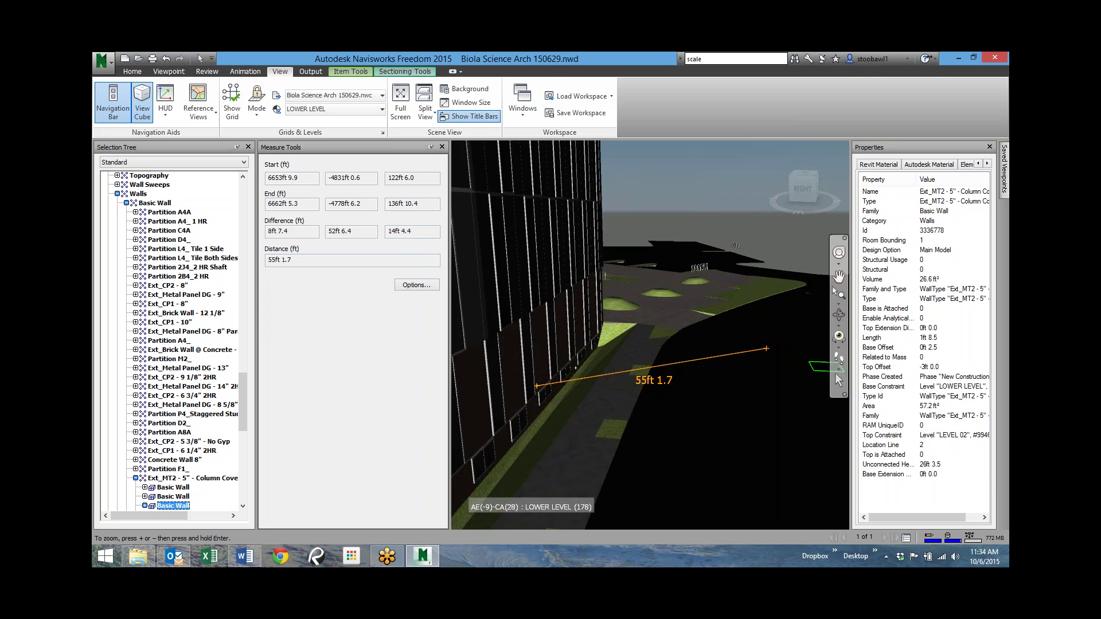
scroll(571, 378, "down", 3)
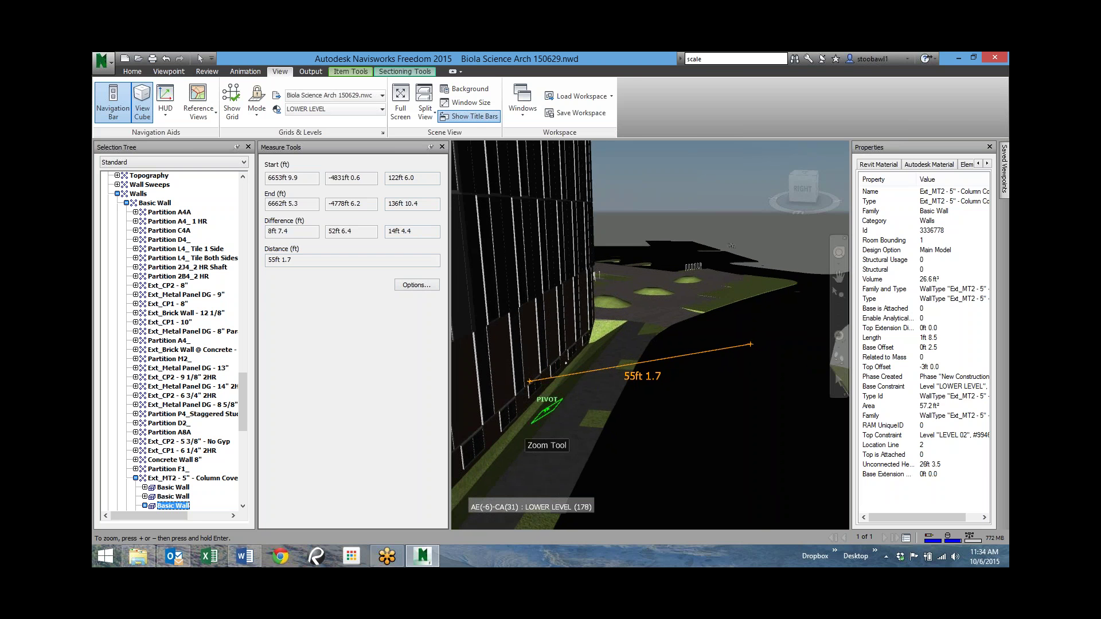
middle_click_drag(571, 378, 654, 372, "shift")
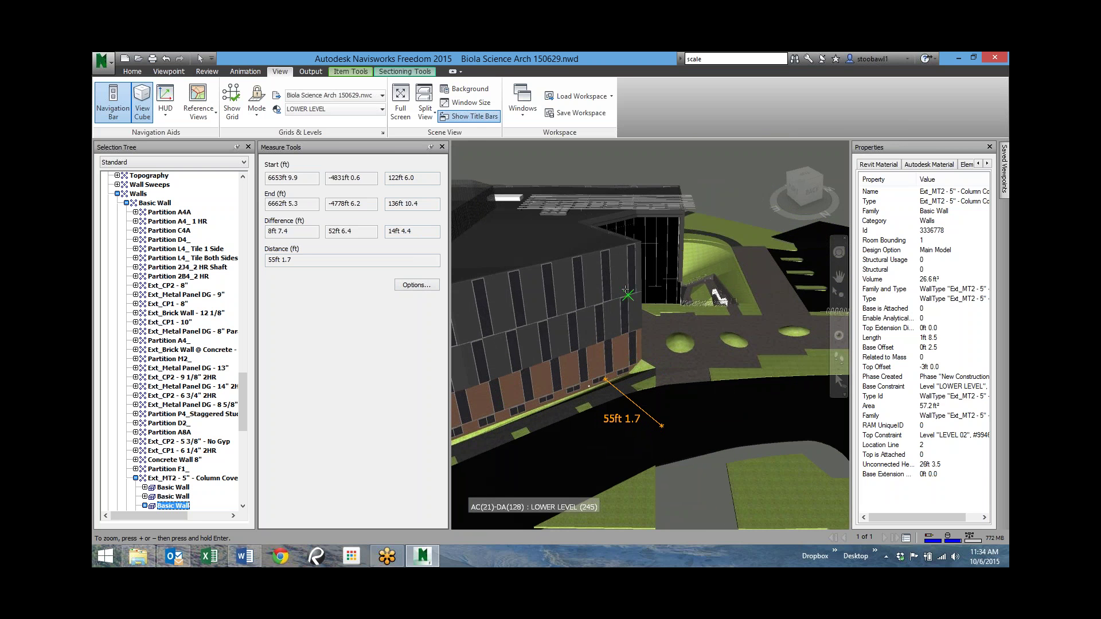
Measure point to point from the building's roof down to the lower surface beside the facade.
left_click(538, 235)
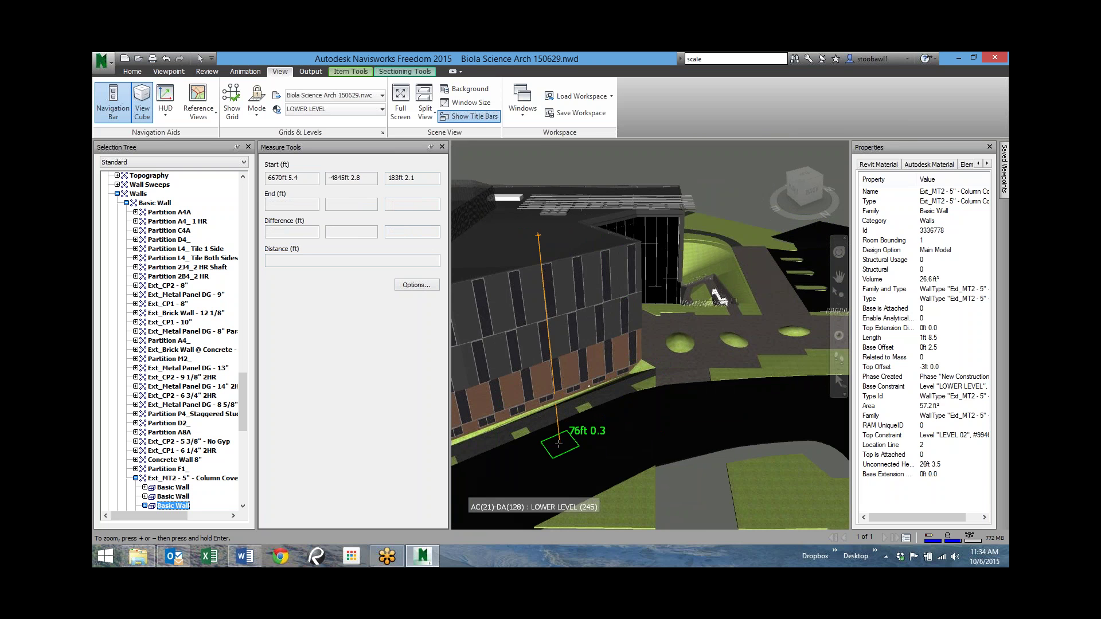
mouse_move(548, 430)
middle_mouse_down("shift")
mouse_move(538, 360)
mouse_move(531, 440)
middle_mouse_up("shift")
left_click(530, 440)
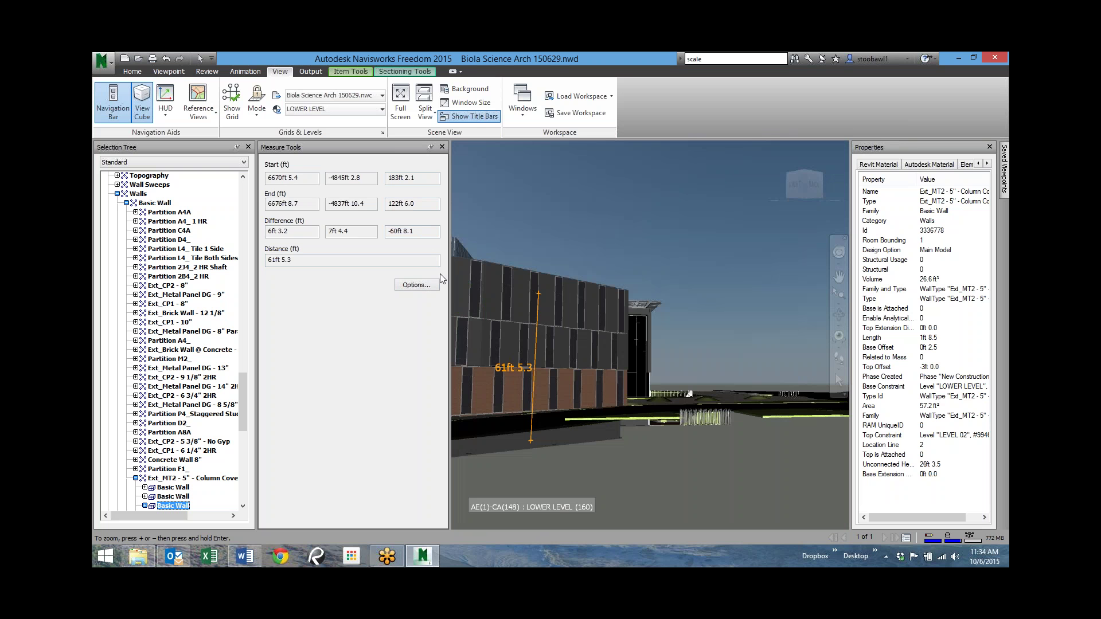
Examine the roof-to-ground measurement line around the building from above, from the opposite side and up close along the facade.
middle_click_drag(539, 344, 756, 313, "shift")
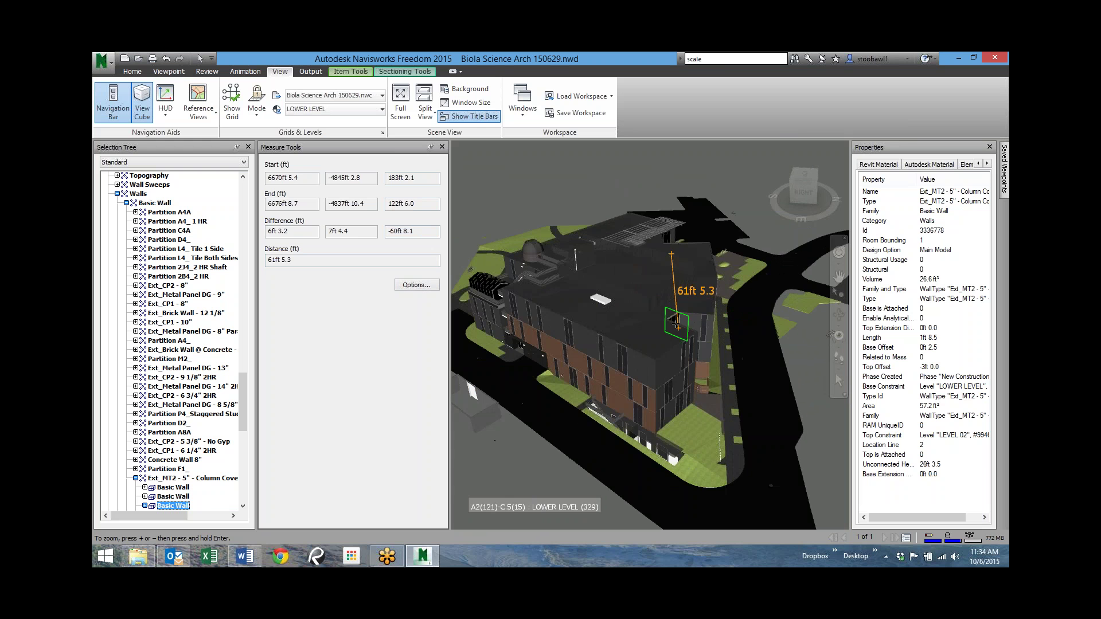
scroll(660, 310, "up", 2)
scroll(659, 310, "up", 1)
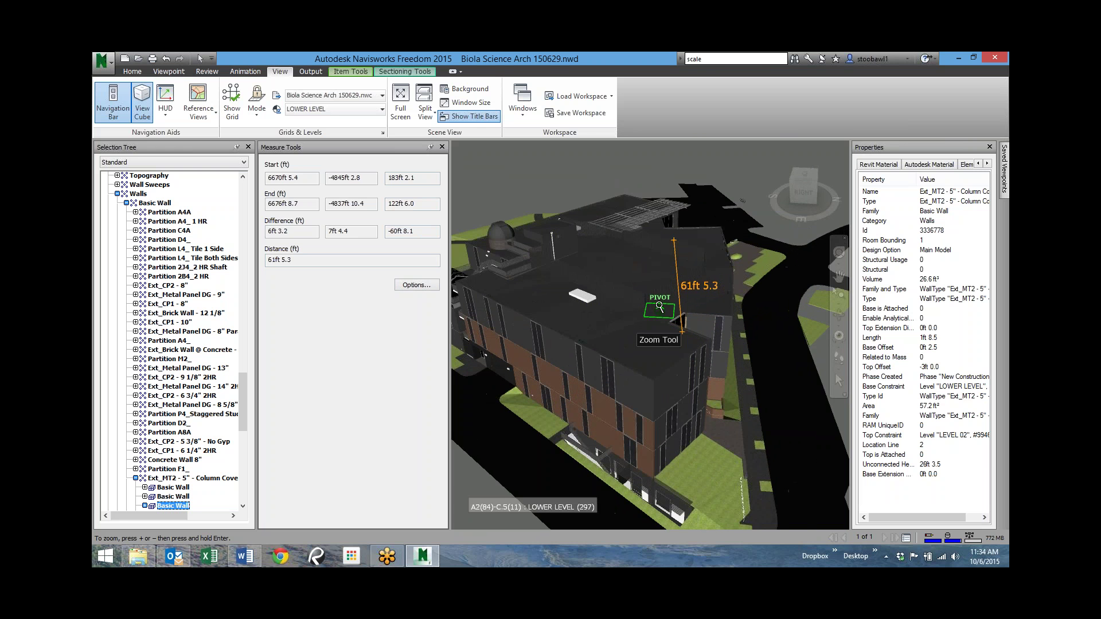
scroll(659, 309, "up", 1)
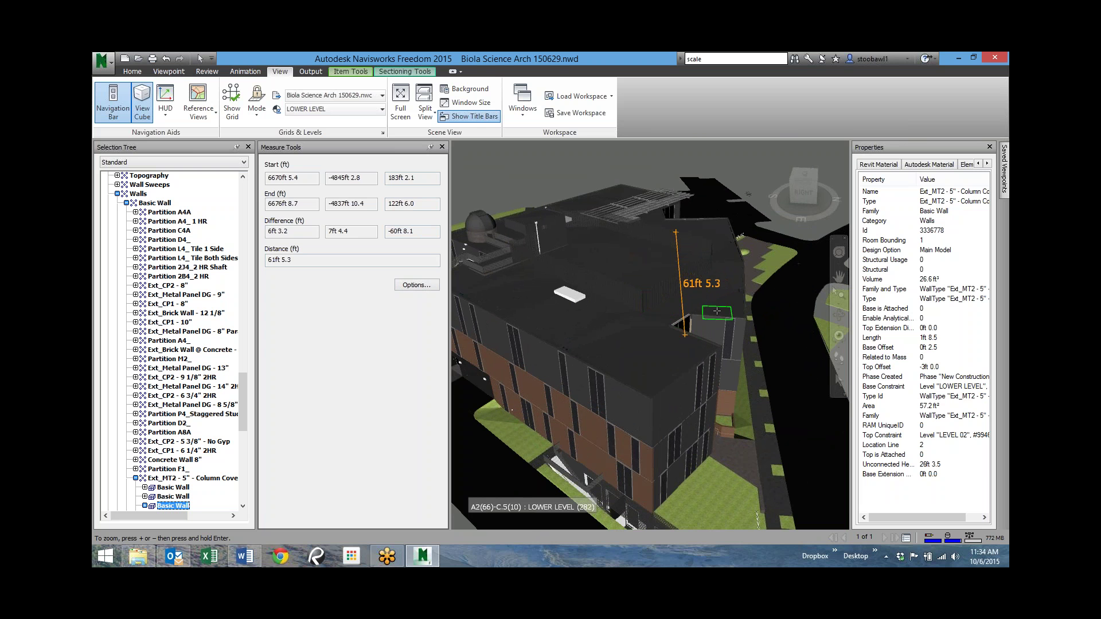
middle_click_drag(715, 313, 575, 348, "shift")
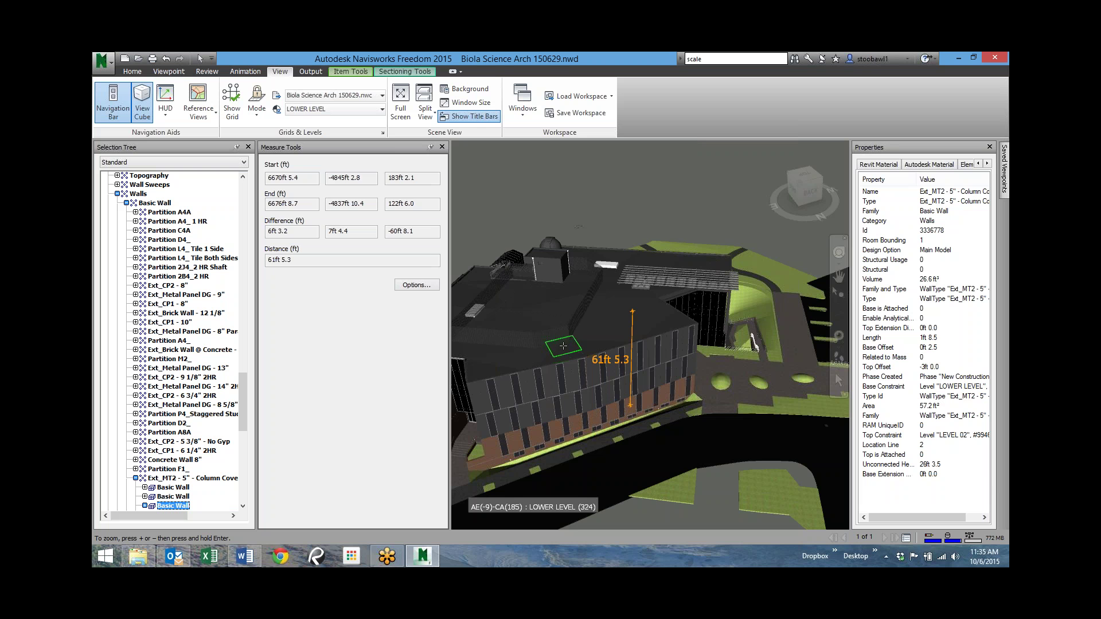
scroll(677, 448, "up", 5)
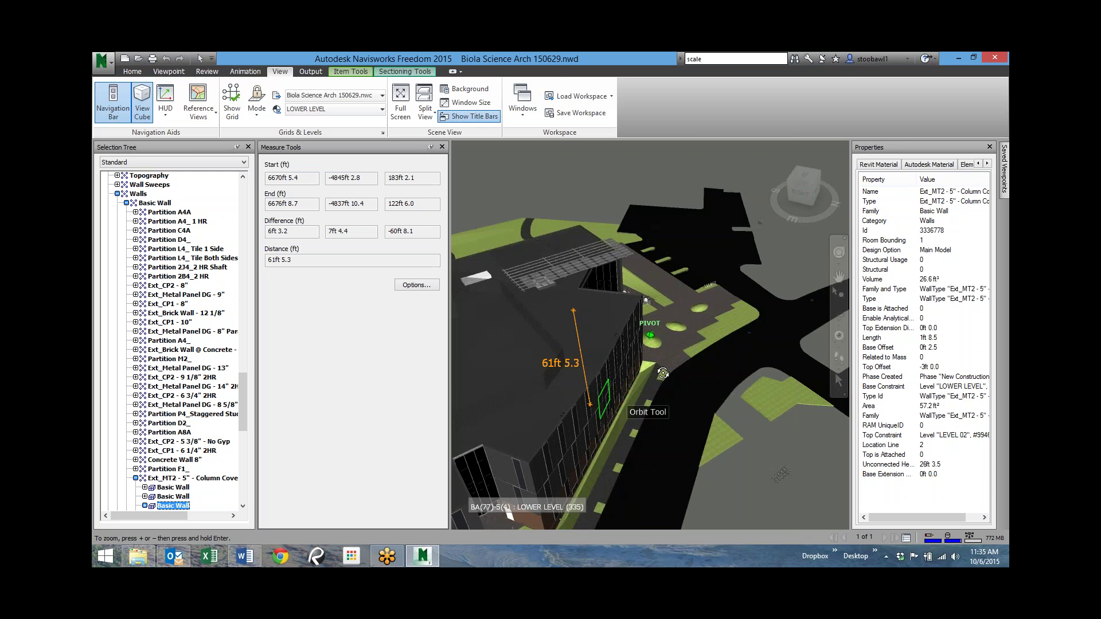
middle_click_drag(677, 448, 617, 282)
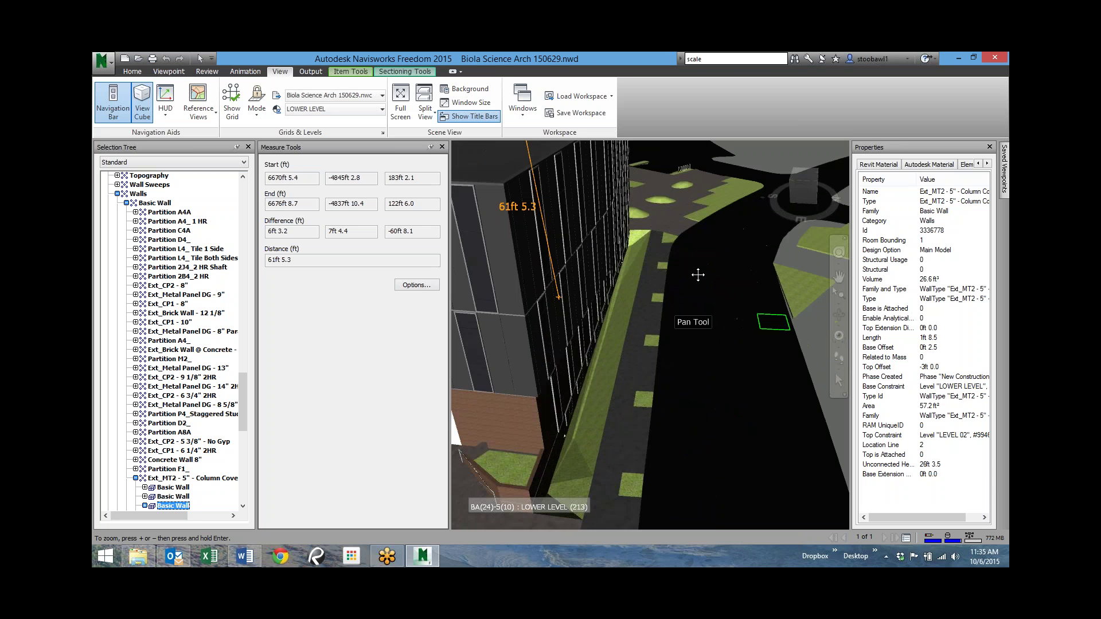
scroll(625, 433, "up", 2)
scroll(556, 405, "up", 2)
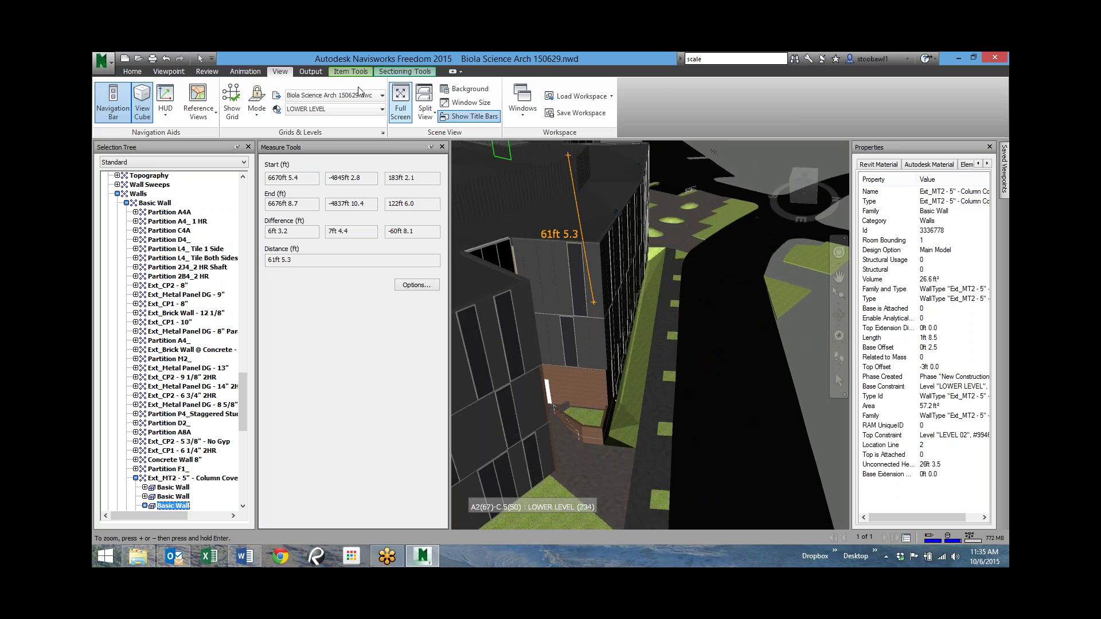
Set section plane 1 to Align To Surface on the brick wall at the building's end, and enable the plane.
left_click(182, 73)
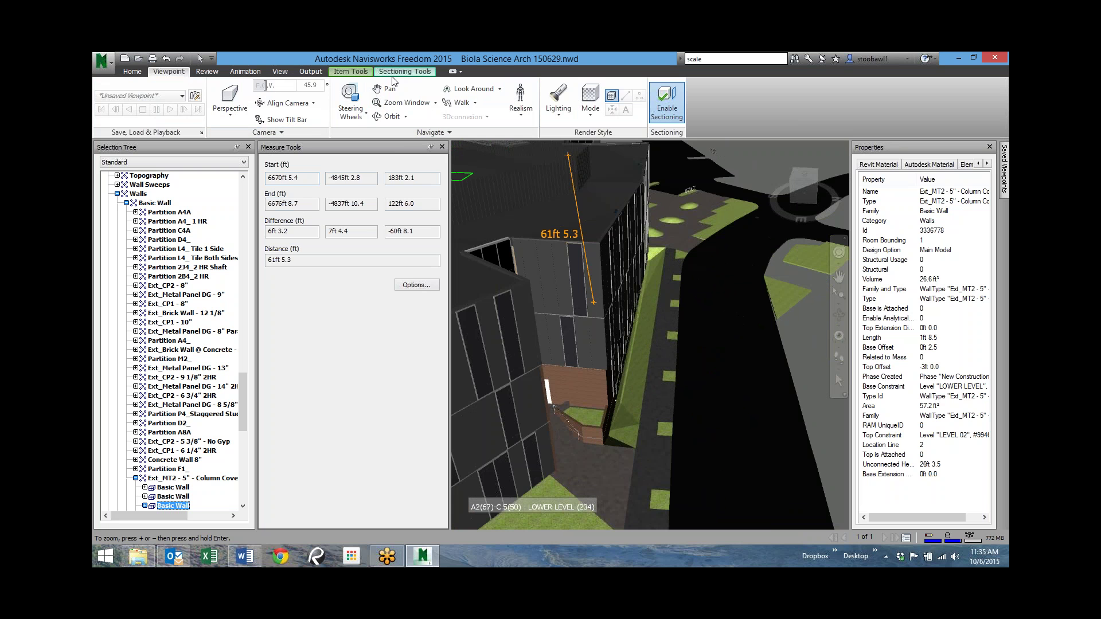
left_click(394, 72)
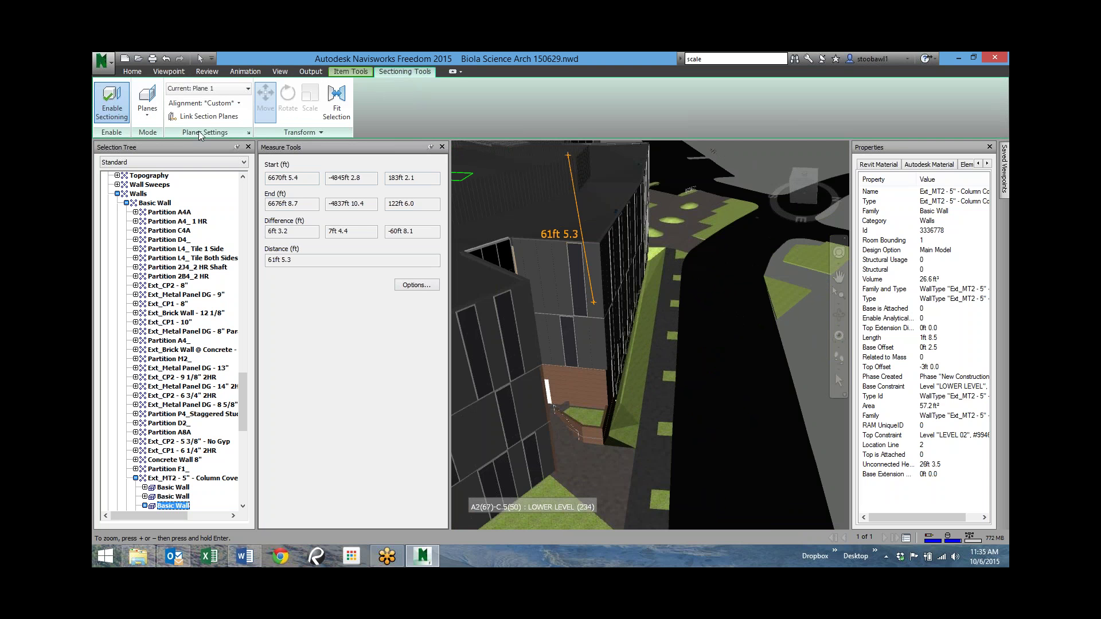
left_click(248, 133)
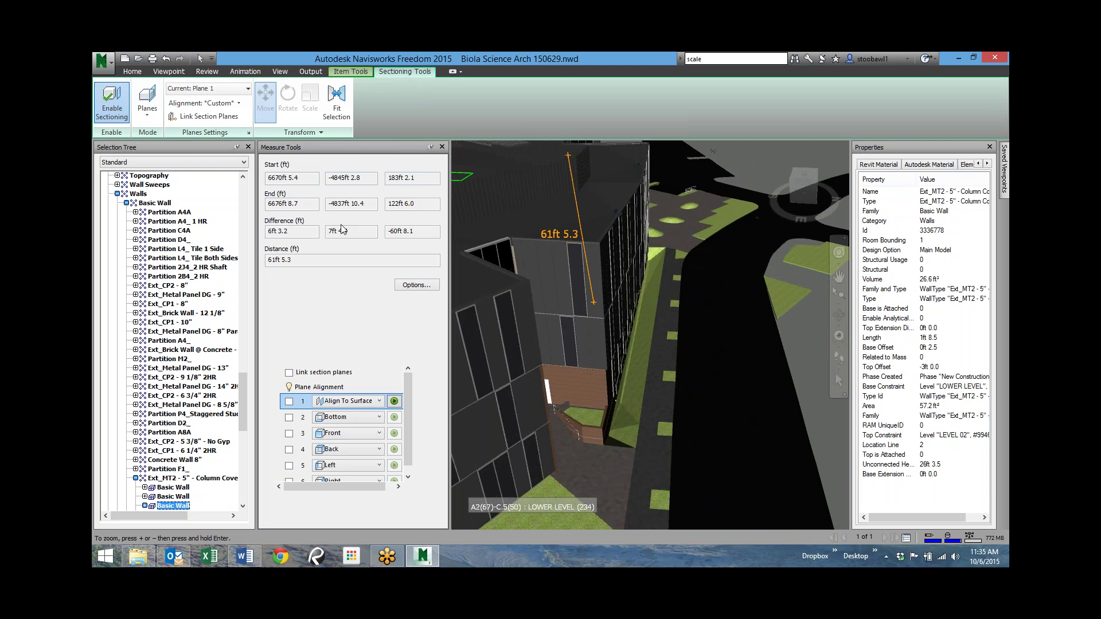
left_click(367, 400)
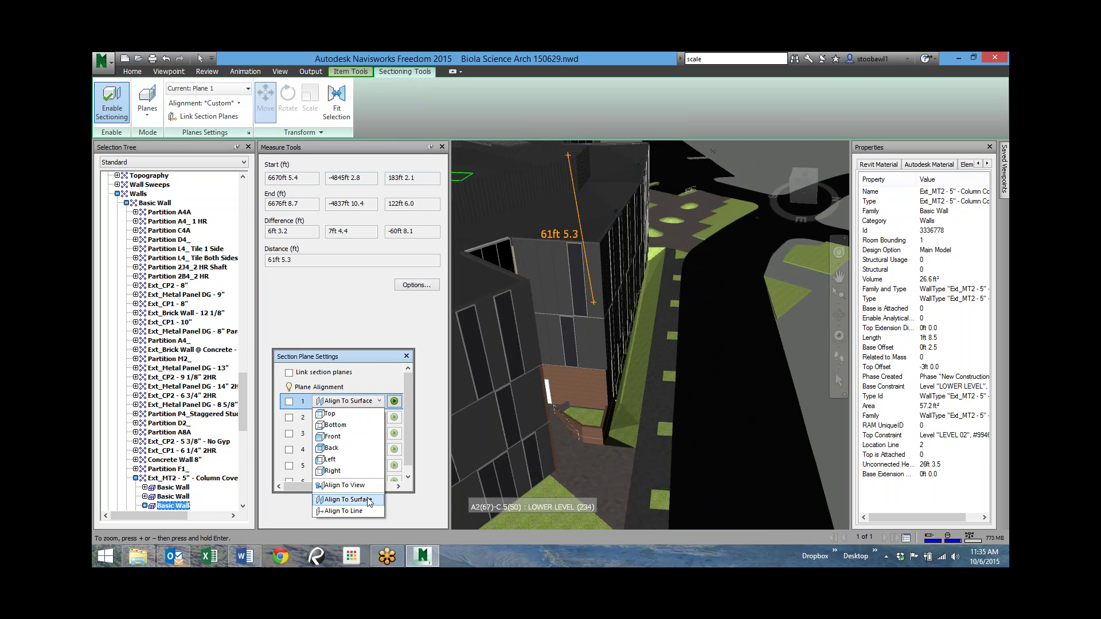
left_click(368, 500)
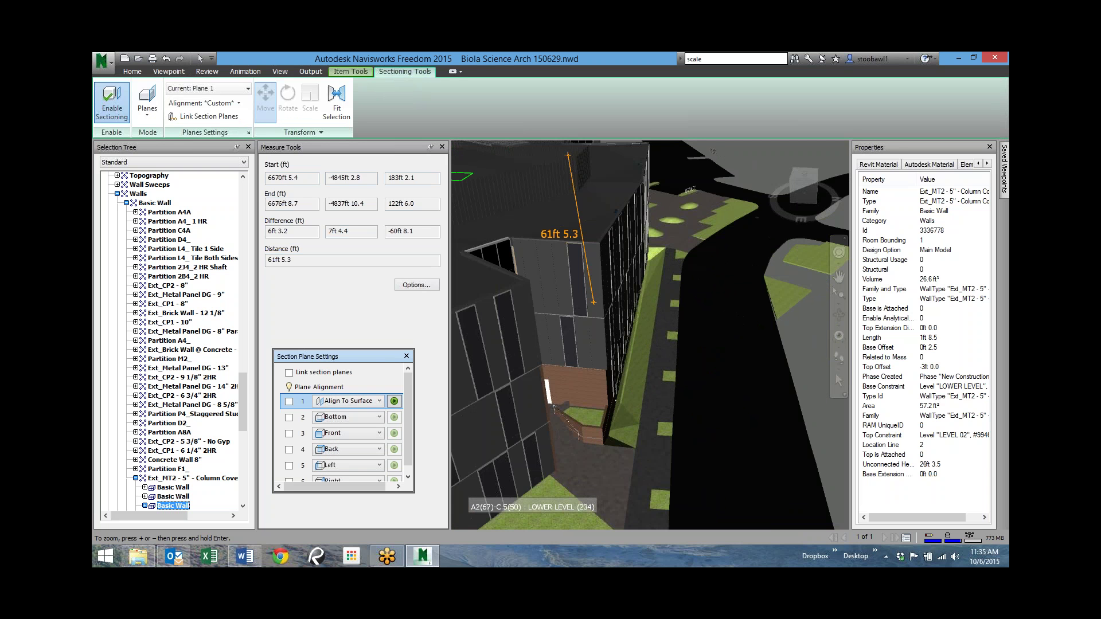
left_click(582, 390)
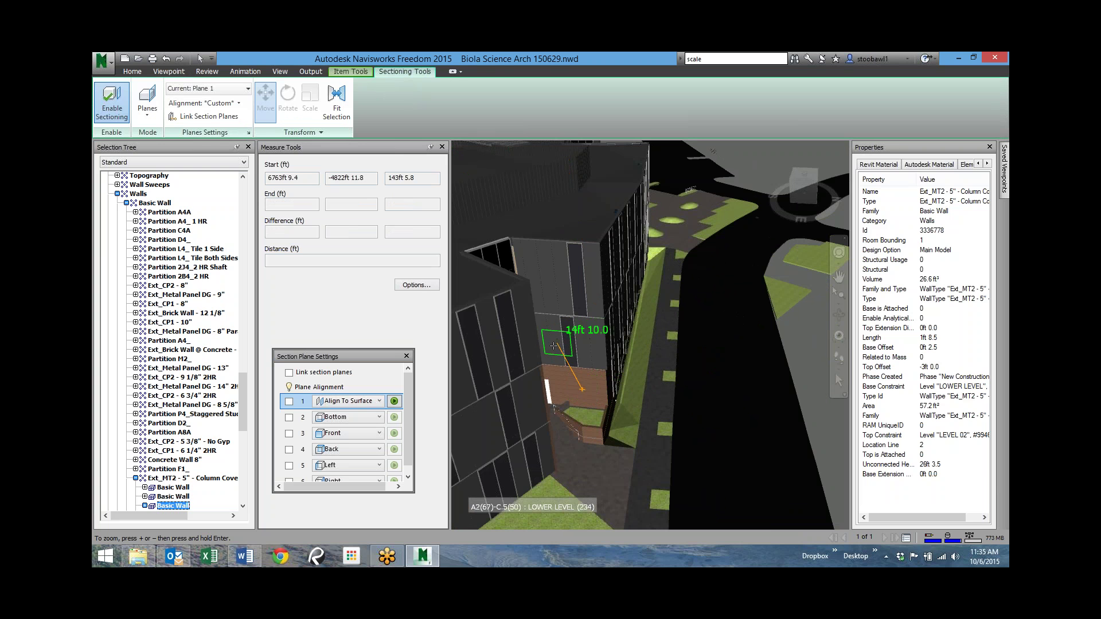
key("Escape")
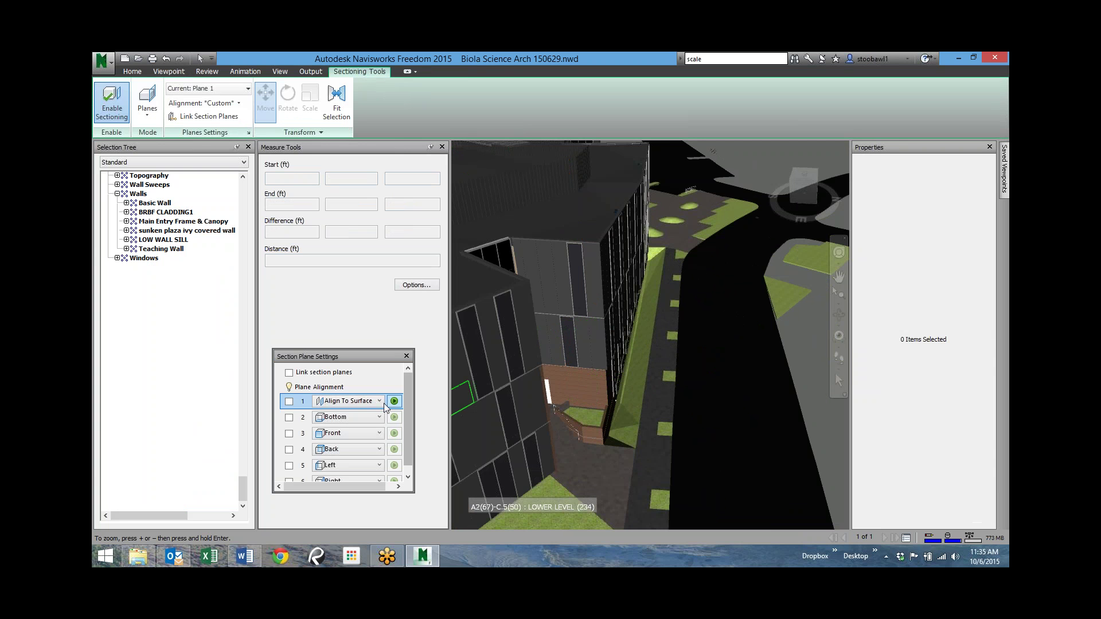
left_click(289, 401)
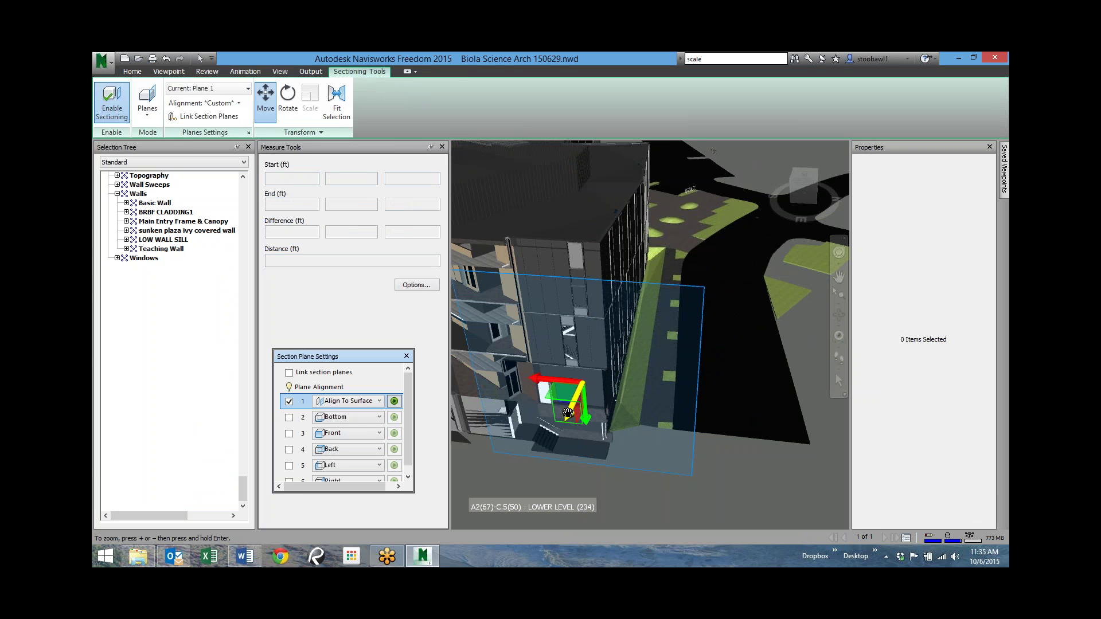
Move section plane 1 along its normal axis and examine the cut rooms and facade from several angles.
left_click_drag(570, 398, 622, 369)
scroll(630, 378, "up", 5)
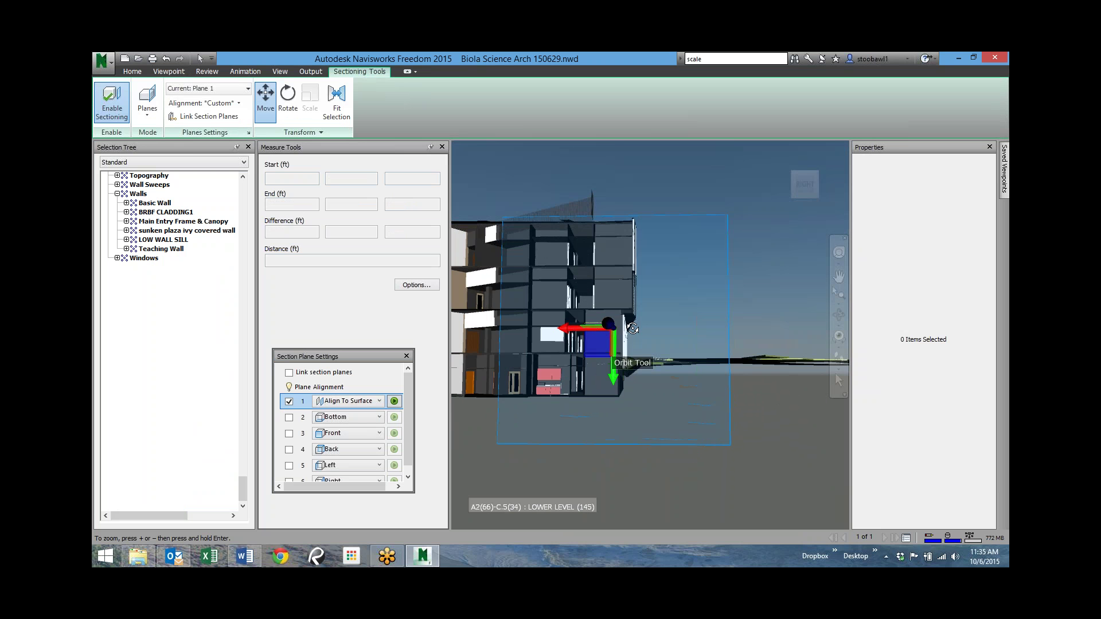
middle_click_drag(665, 401, 630, 448, "shift")
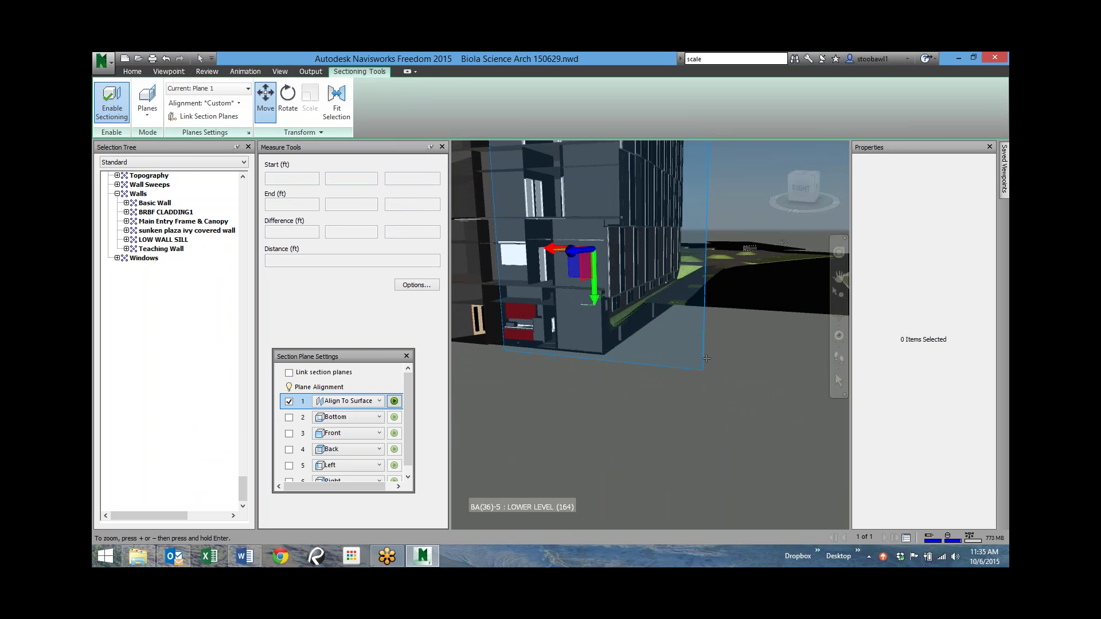
middle_click_drag(636, 382, 616, 370, "shift")
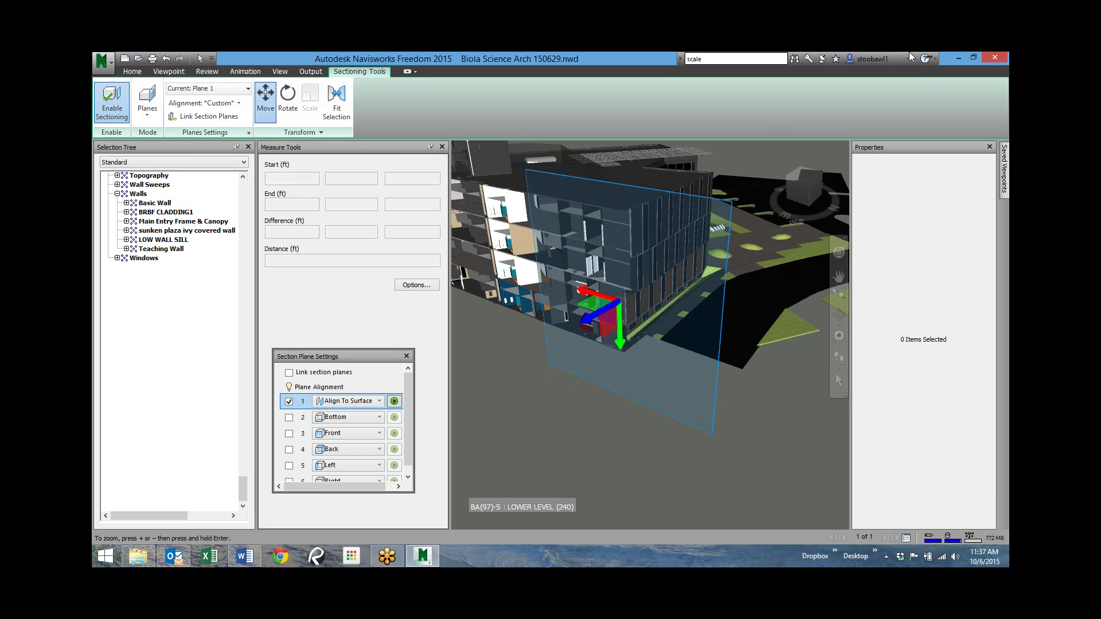
Close the model and exit the program.
left_click(995, 57)
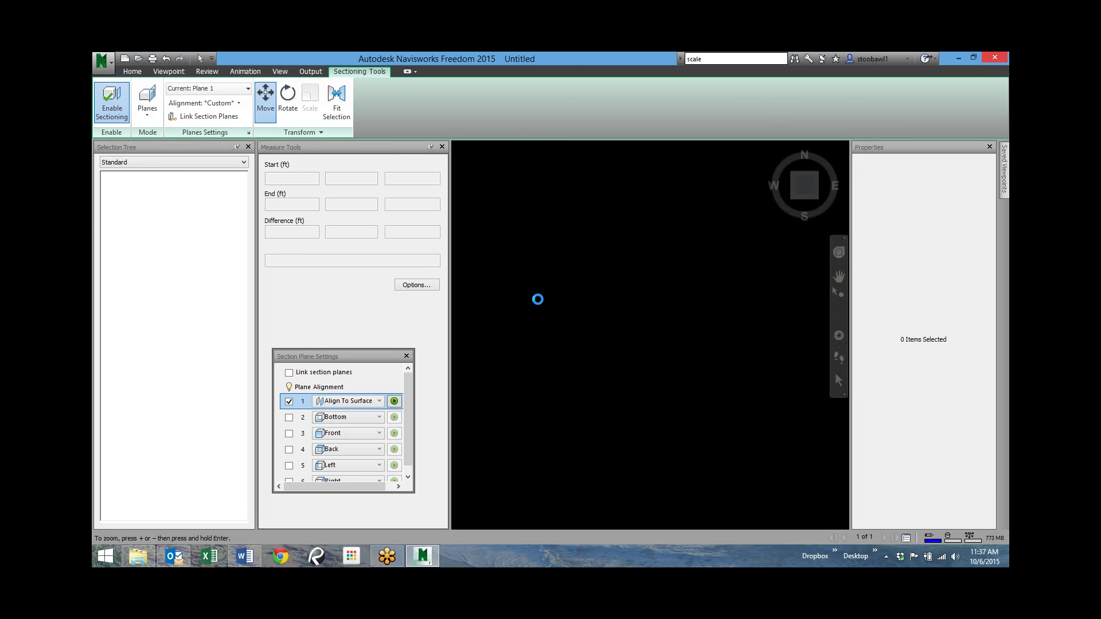